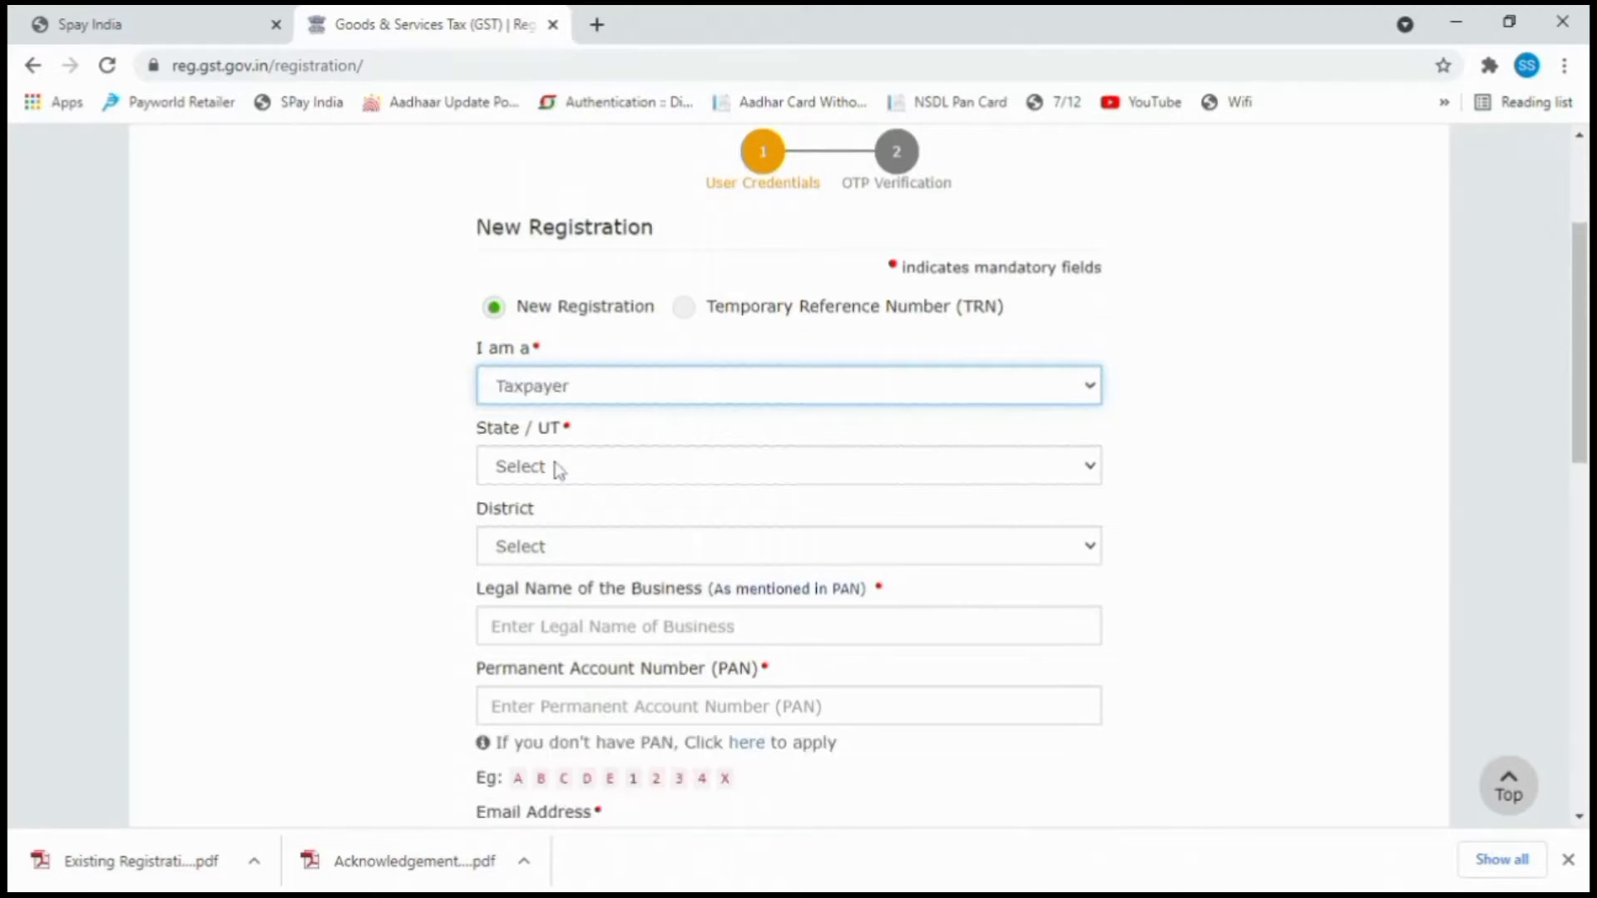
Select Maharashtra as the state and Pune as the district.
left_click(557, 467)
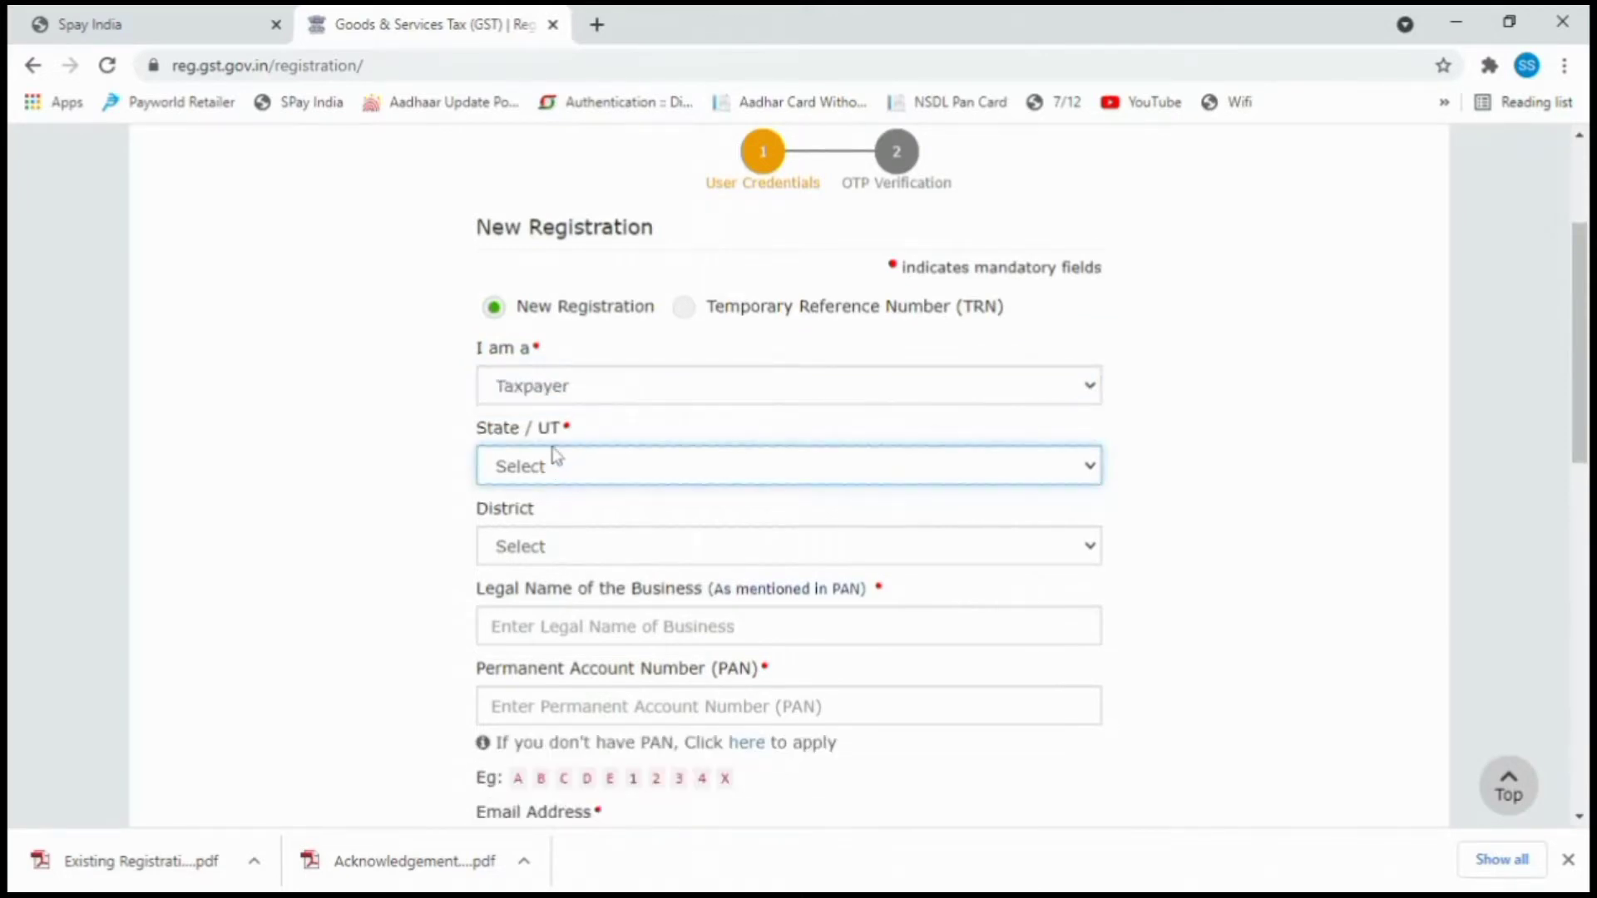
left_click(598, 375)
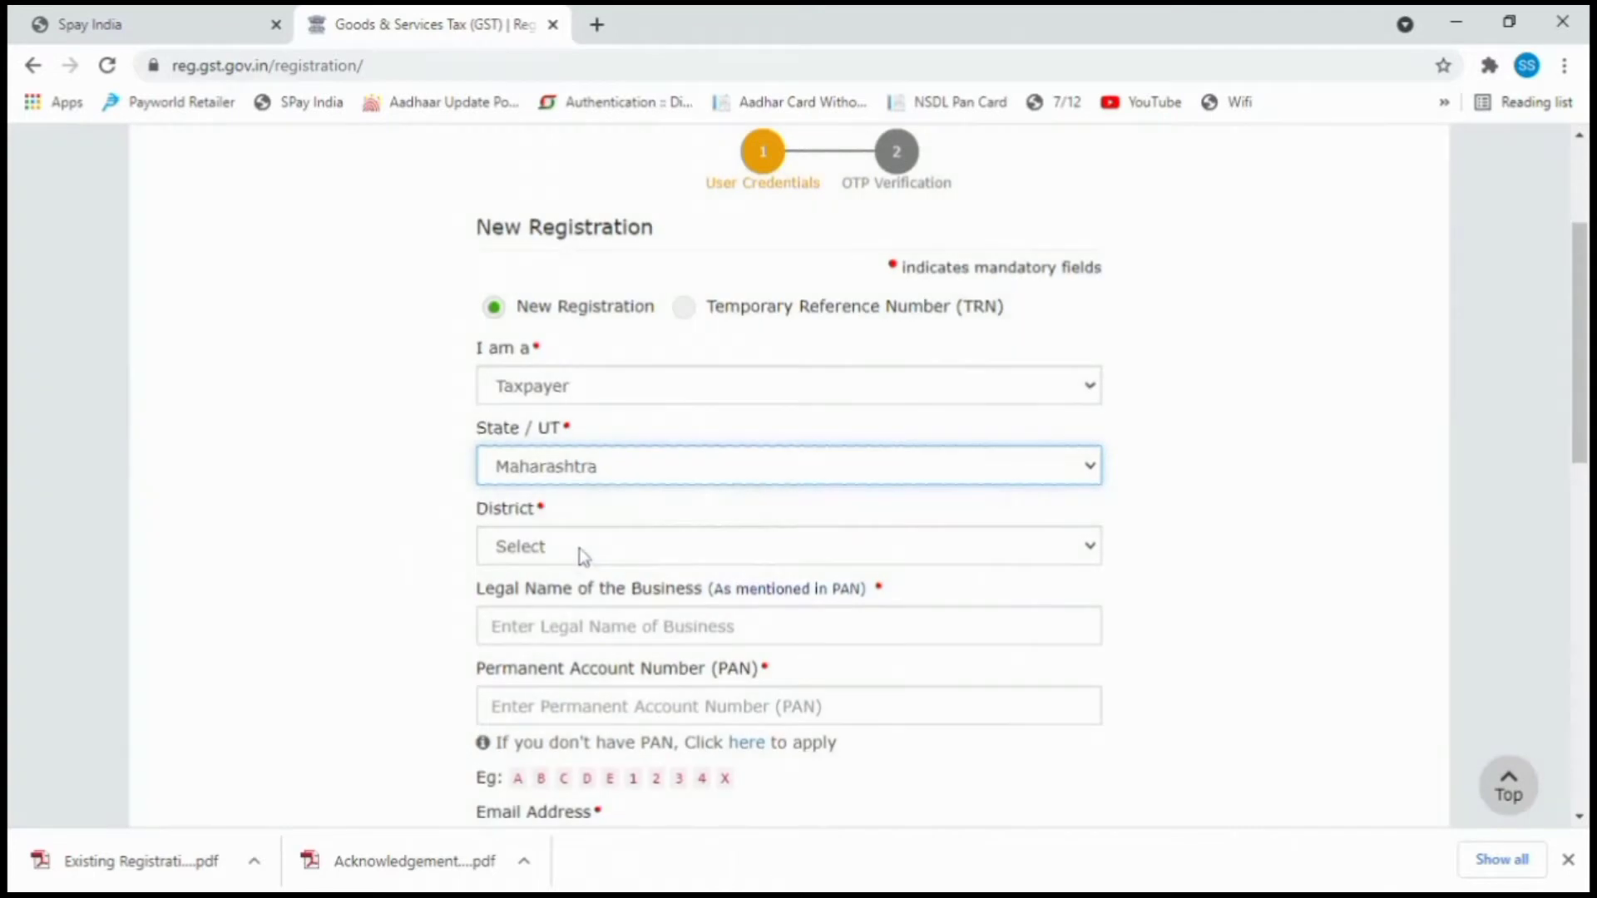
left_click(578, 547)
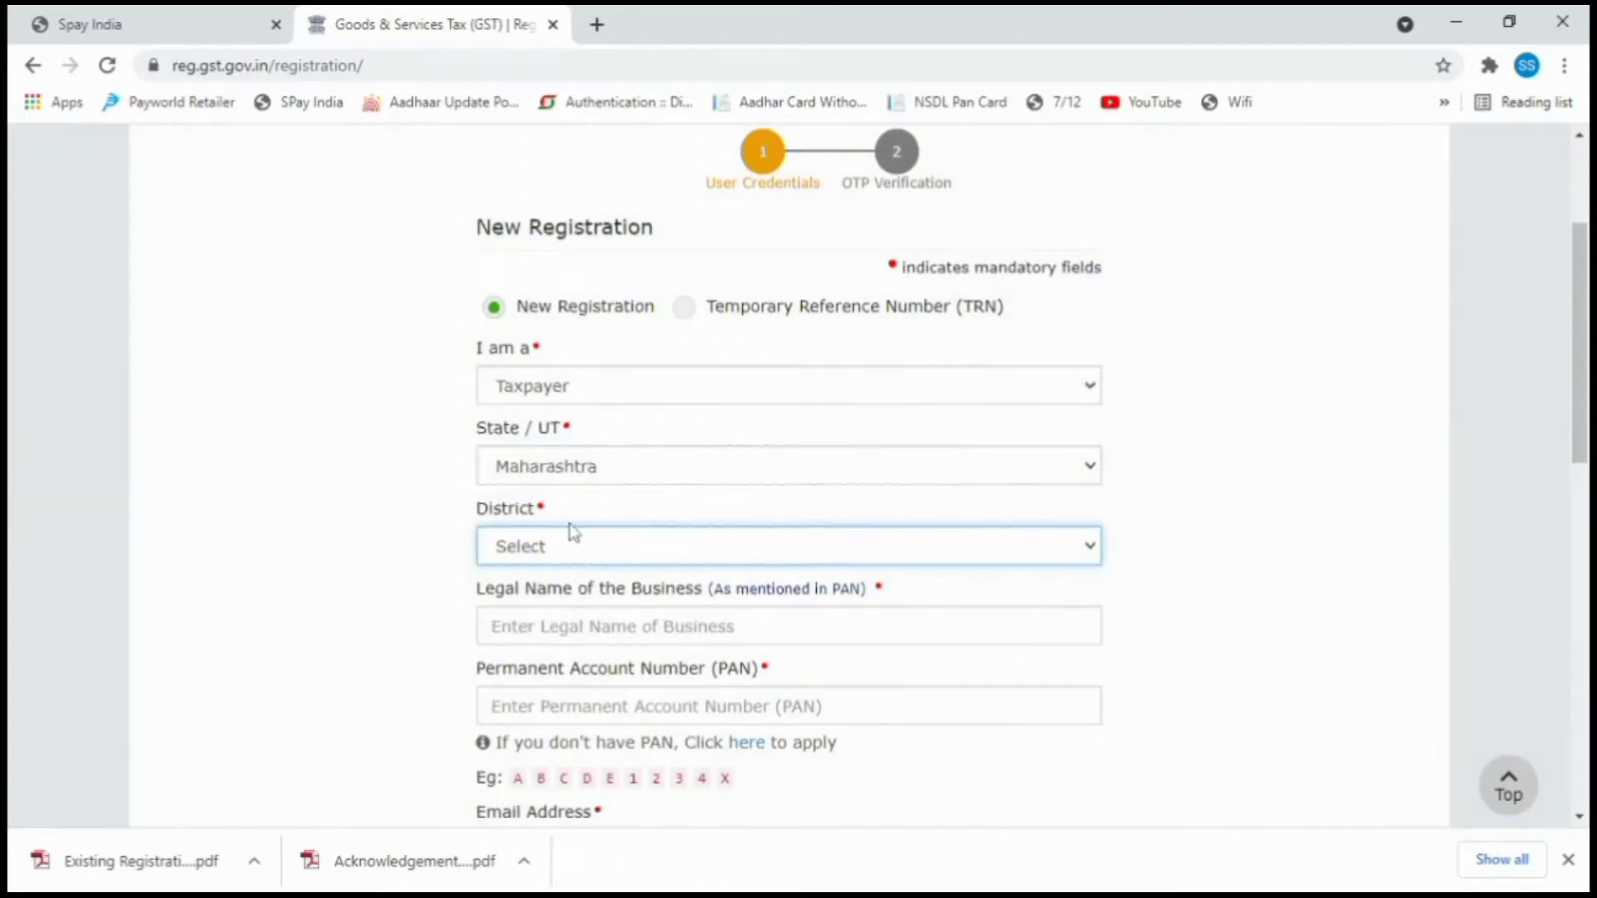
left_click(563, 501)
scroll(567, 549, "down", 1)
Enter the business's legal name, the PAN and the e-mail address.
left_click(559, 503)
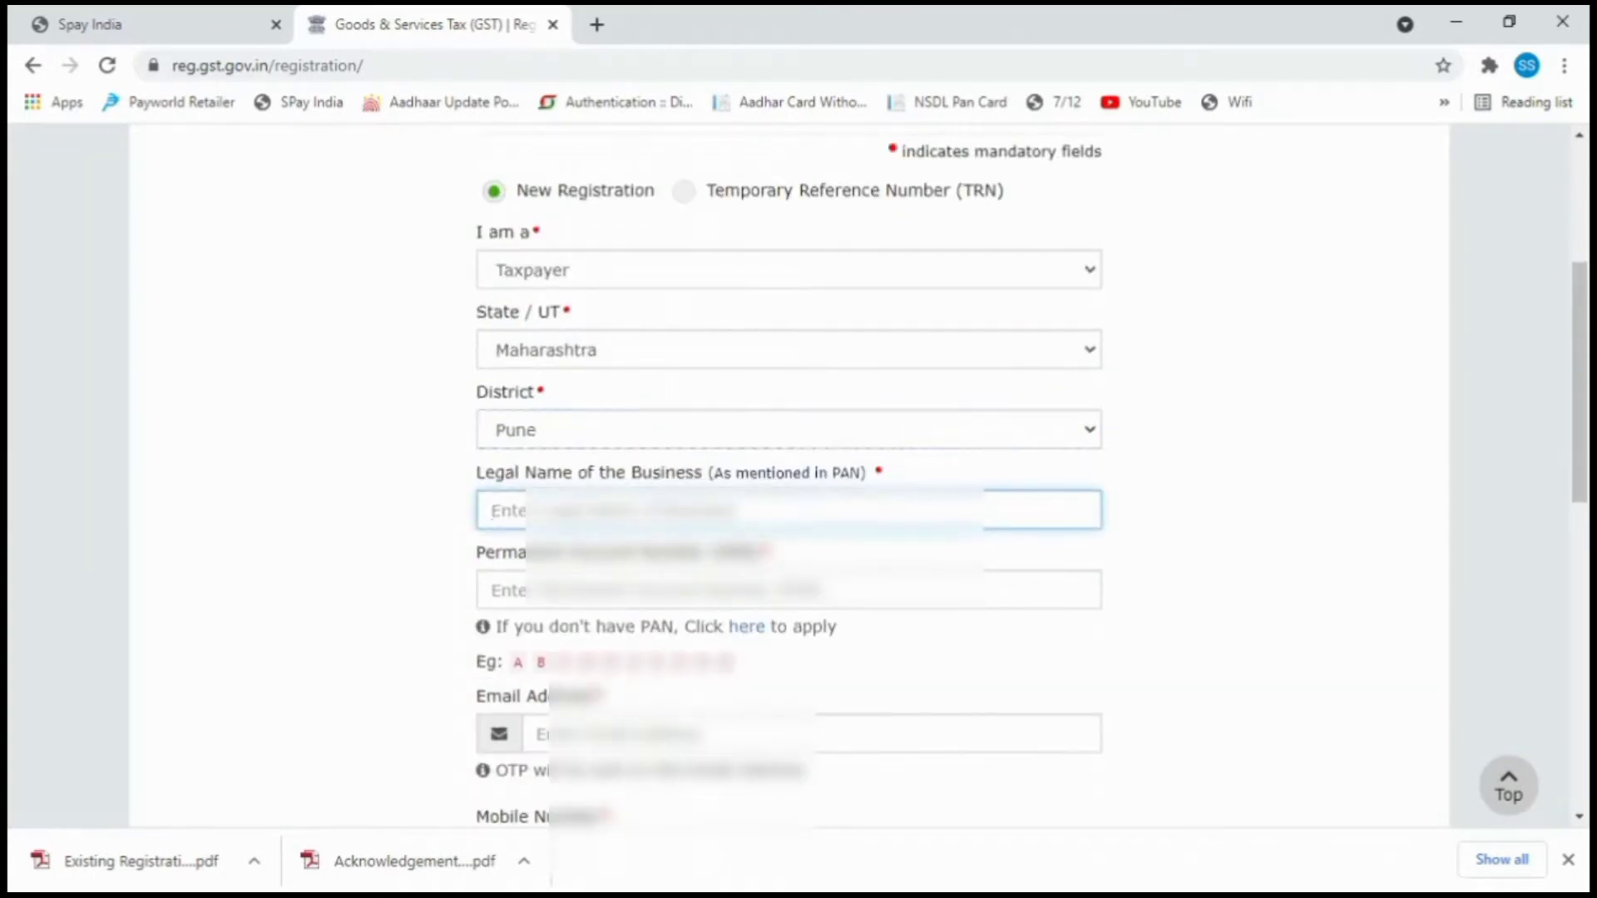
type("Pars")
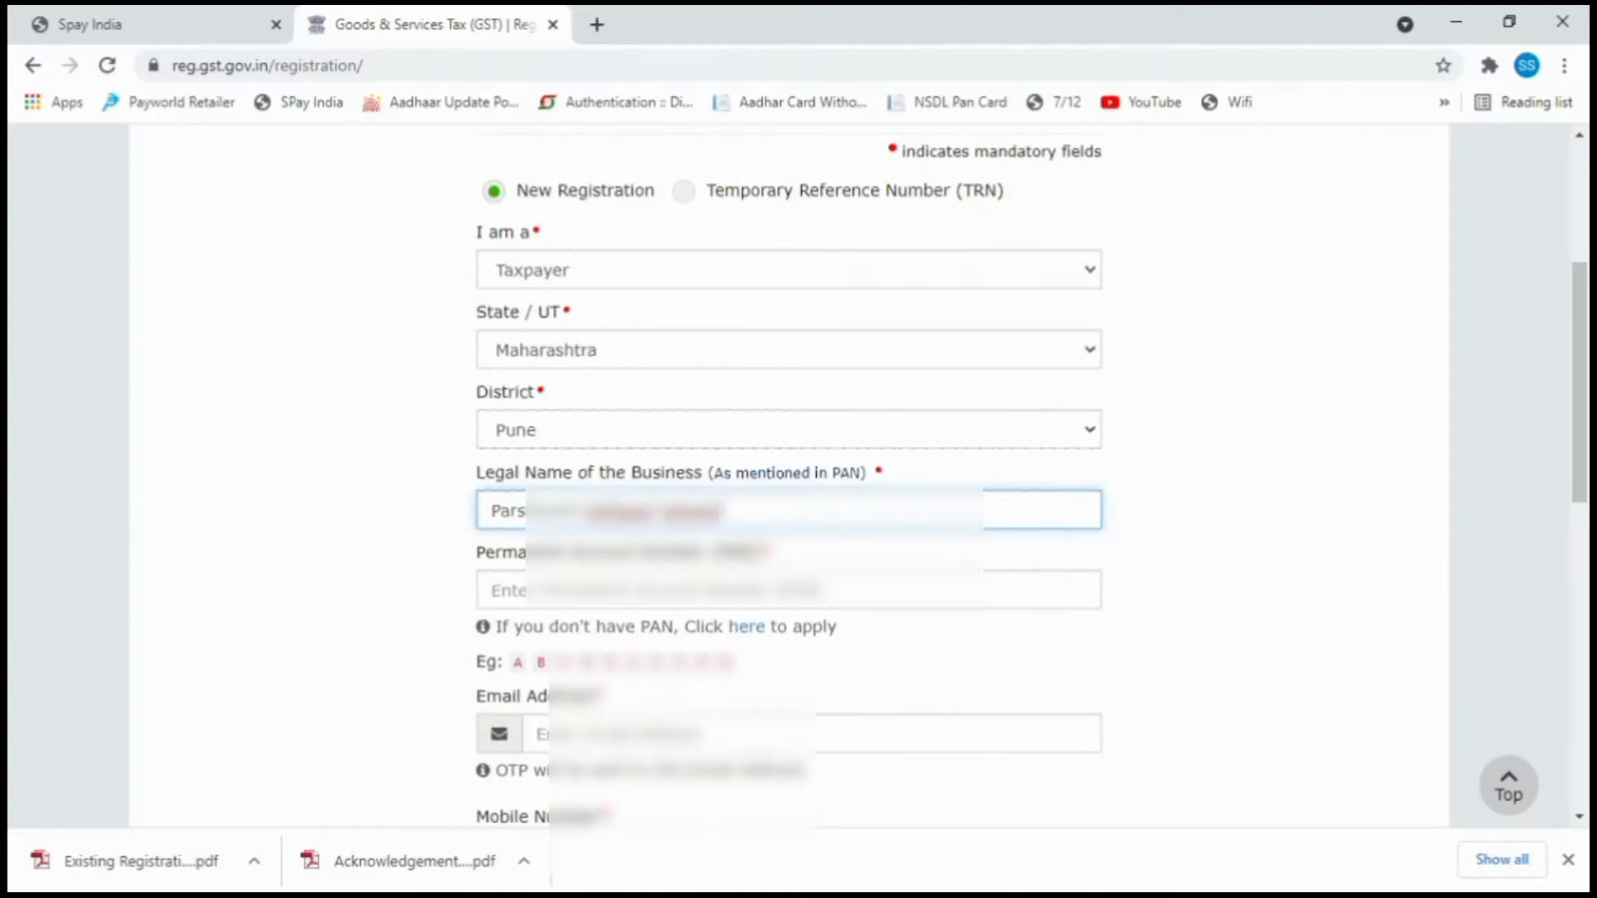
key("Tab")
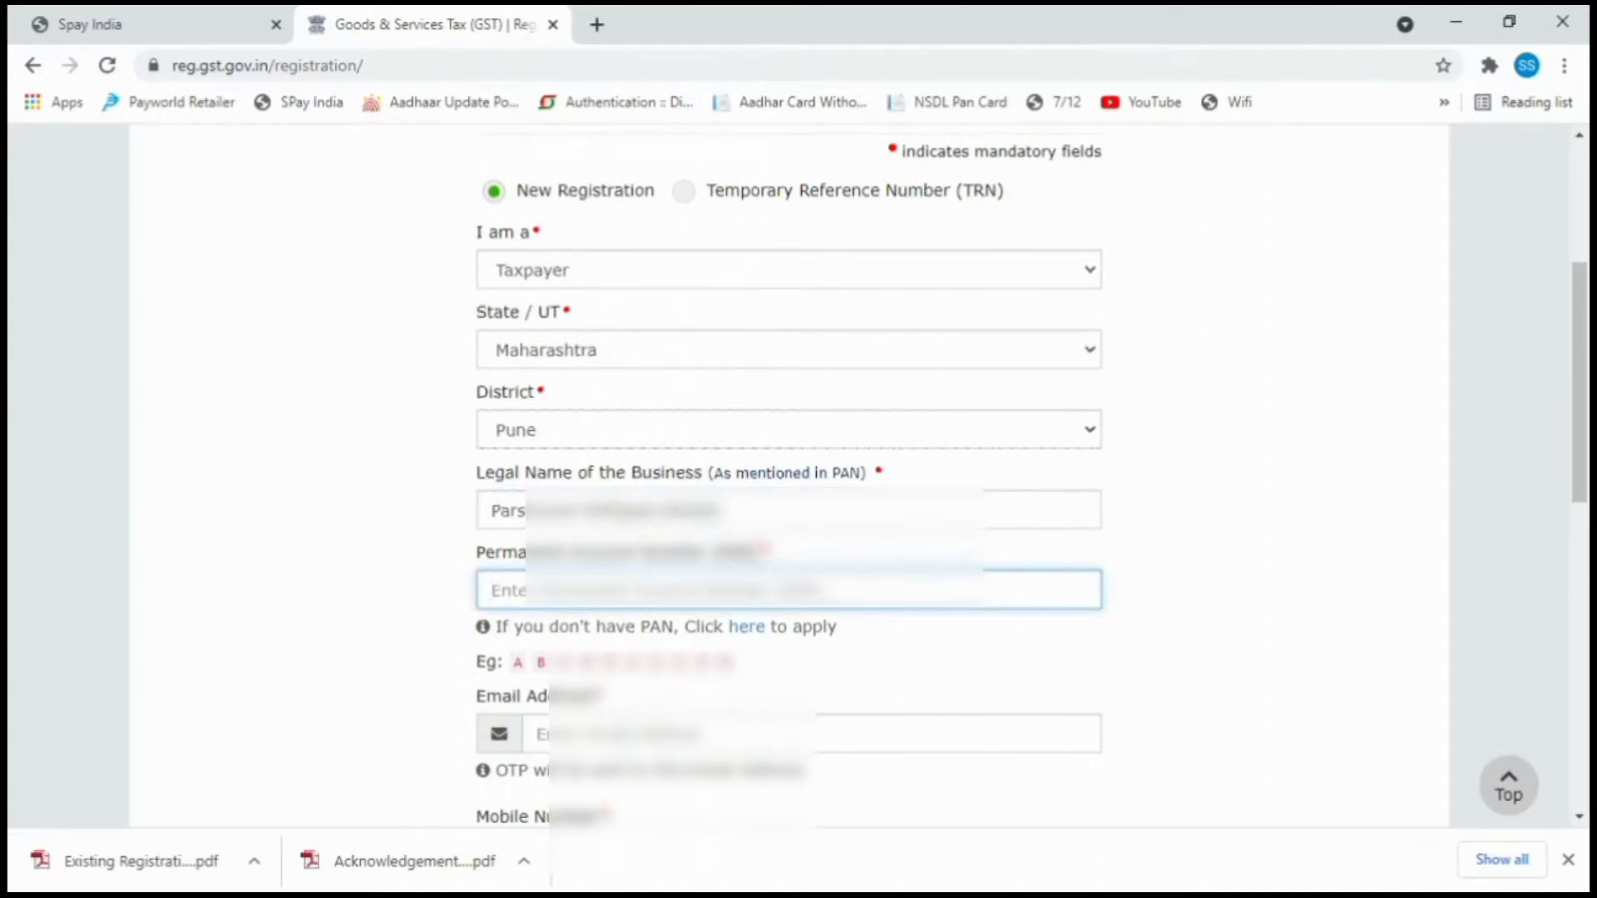
type("EX")
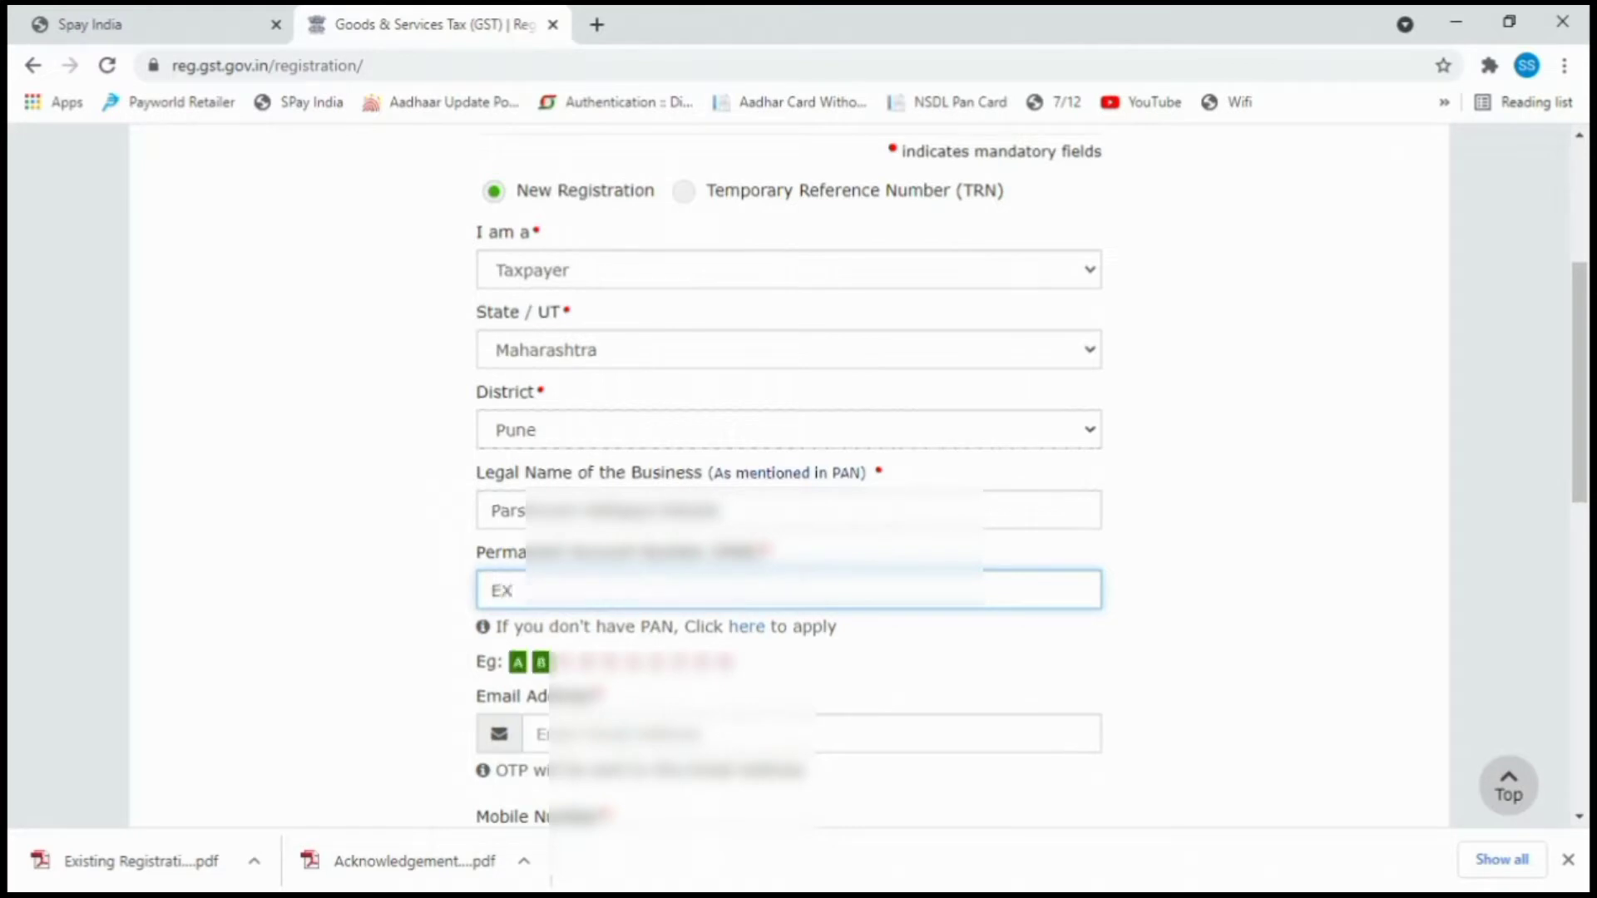
type("C")
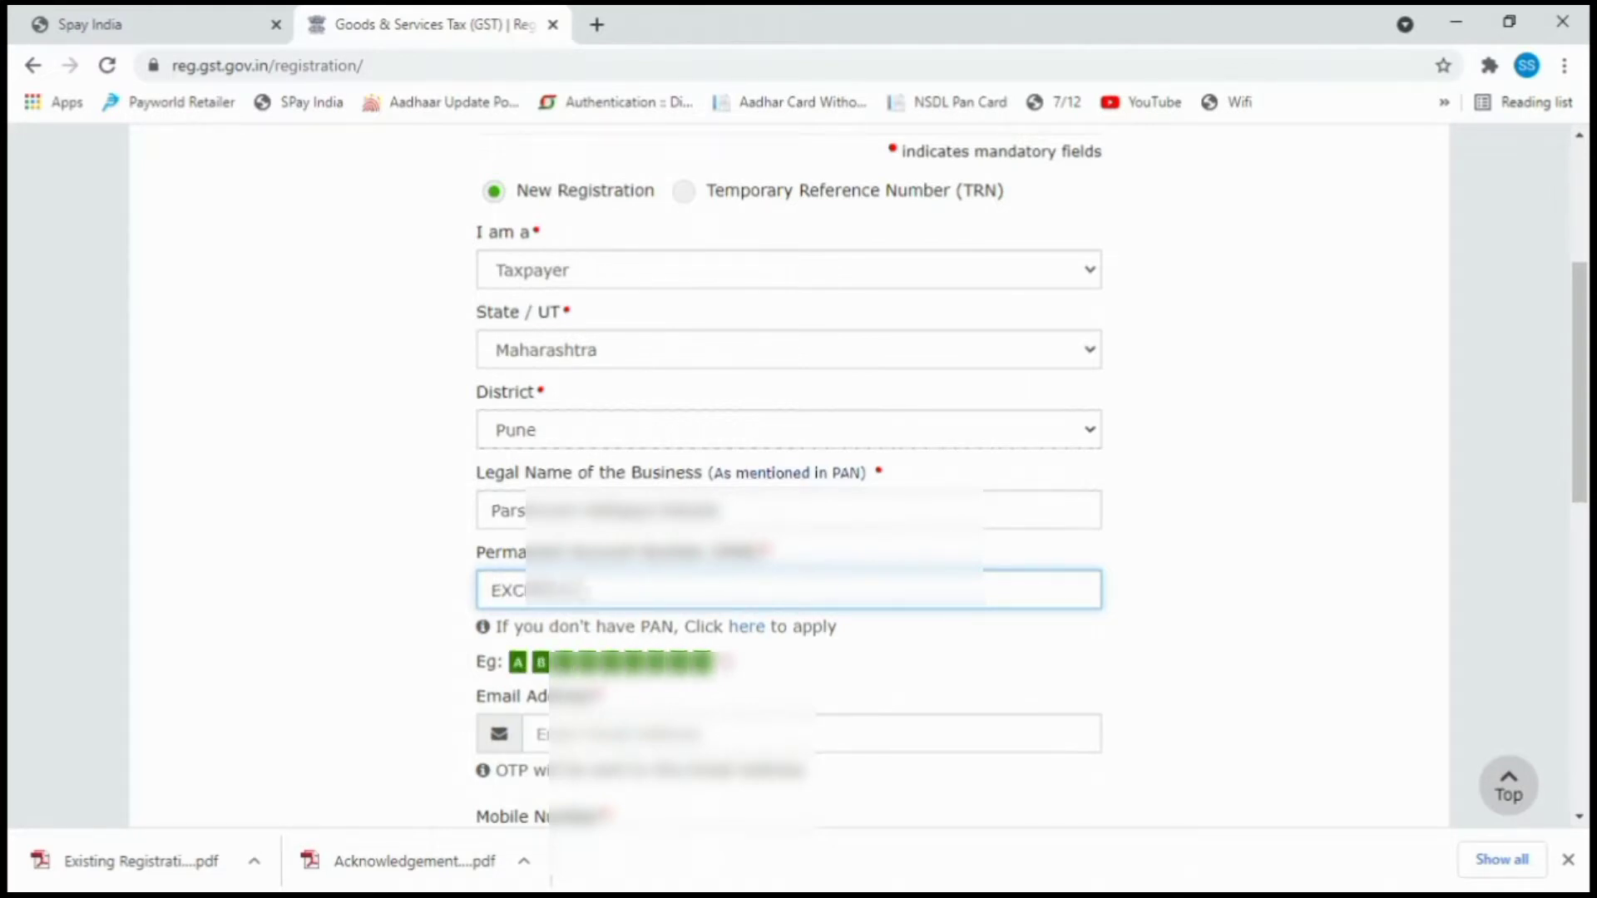
type("?????")
key("Tab")
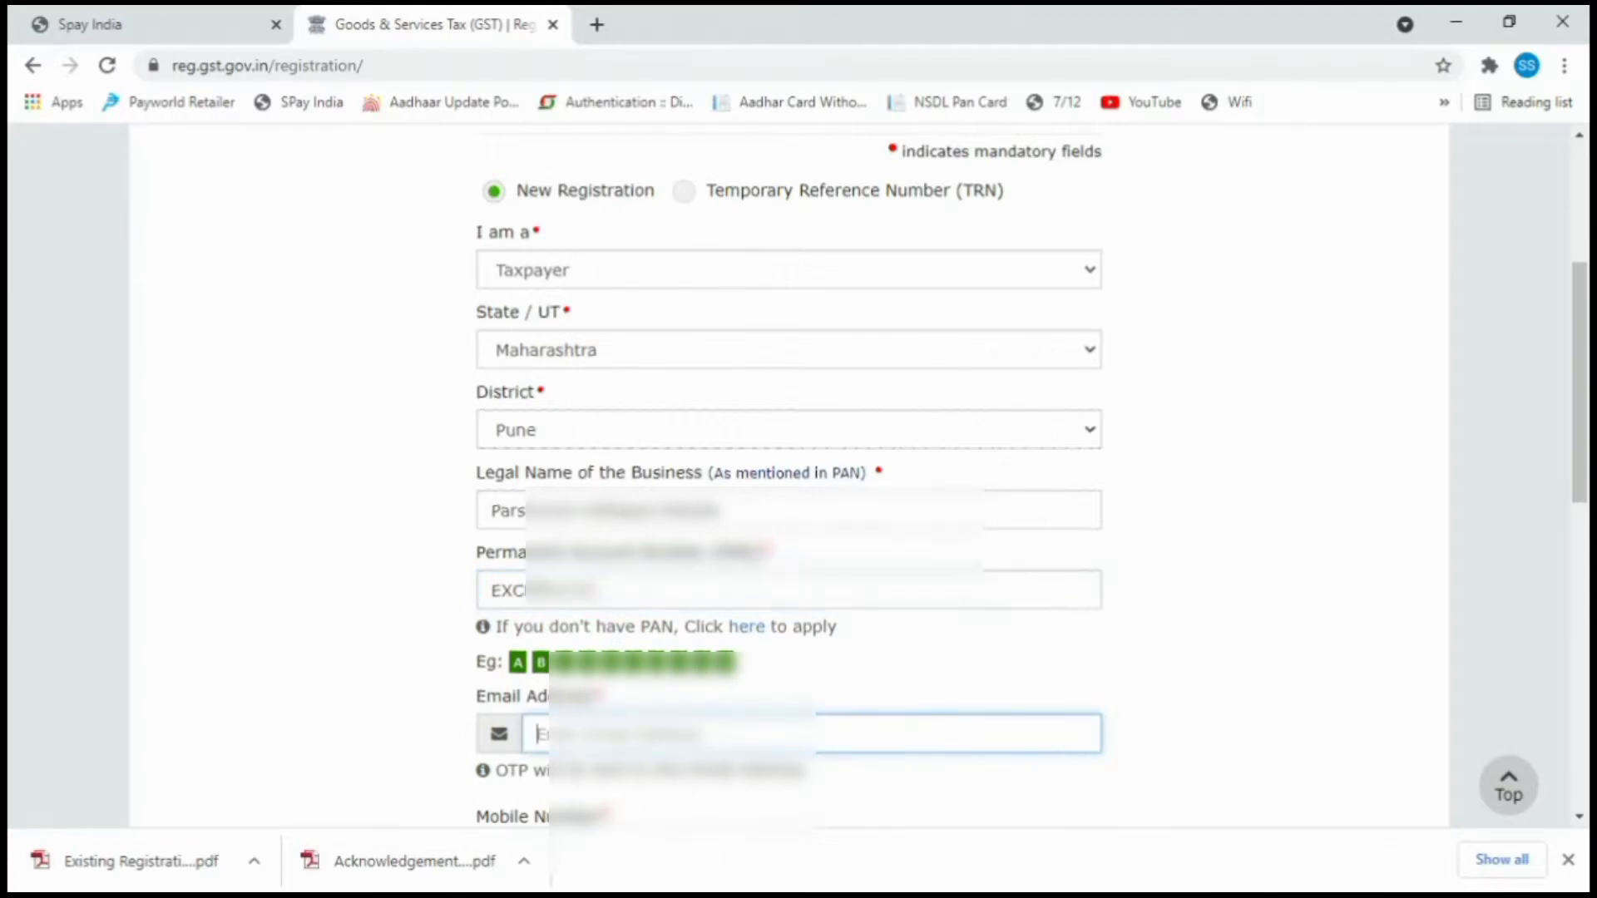
type("ss??????")
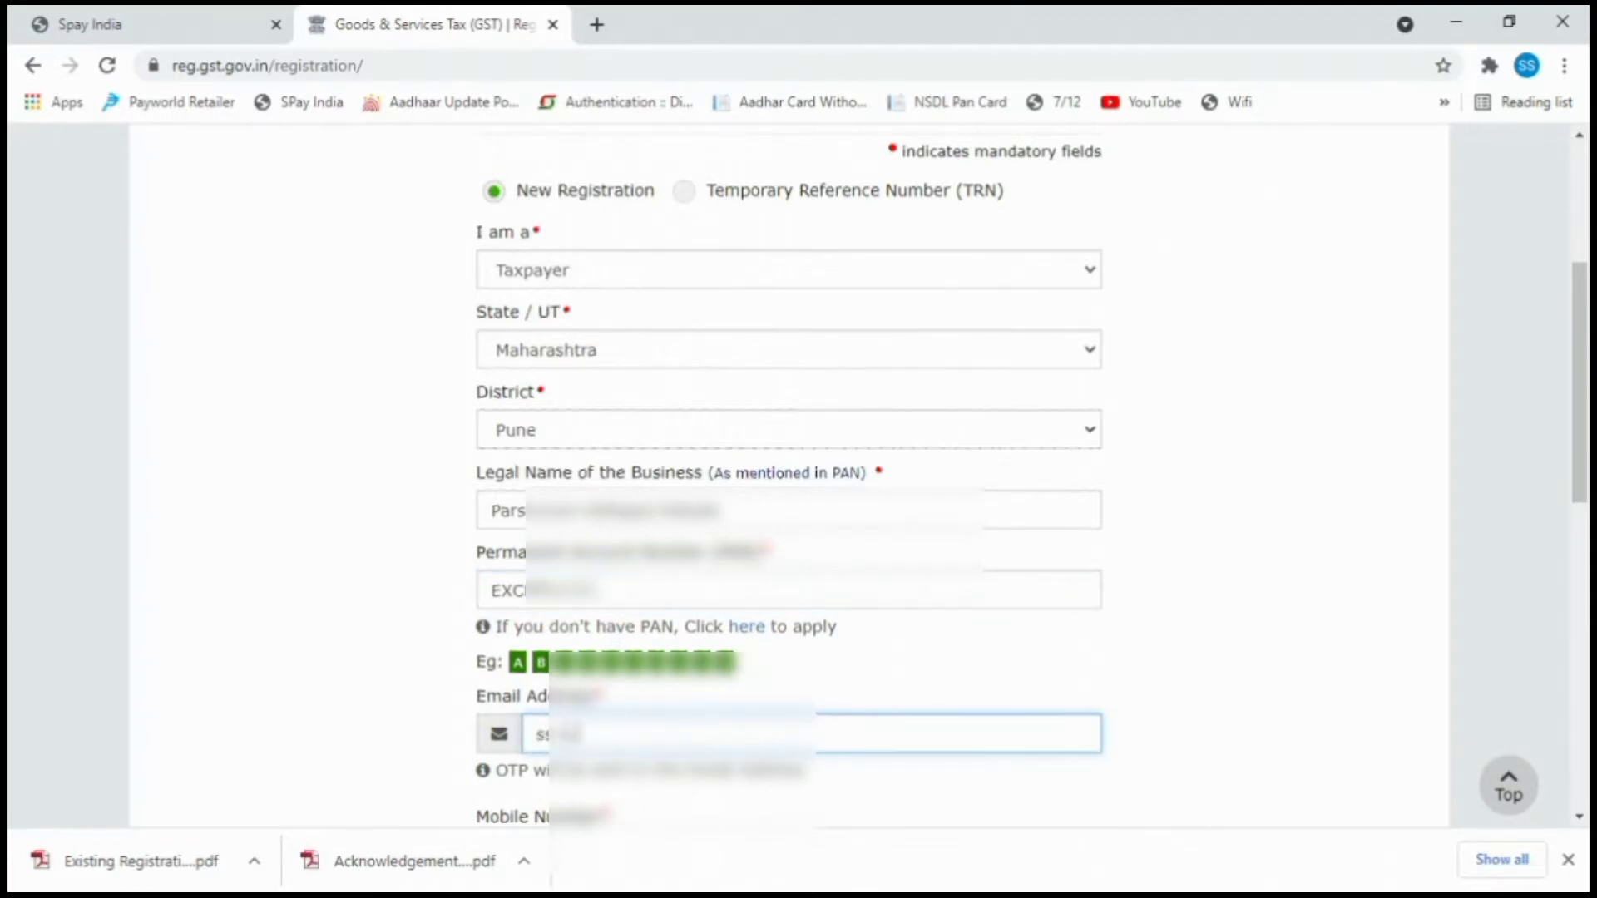
type("??????????")
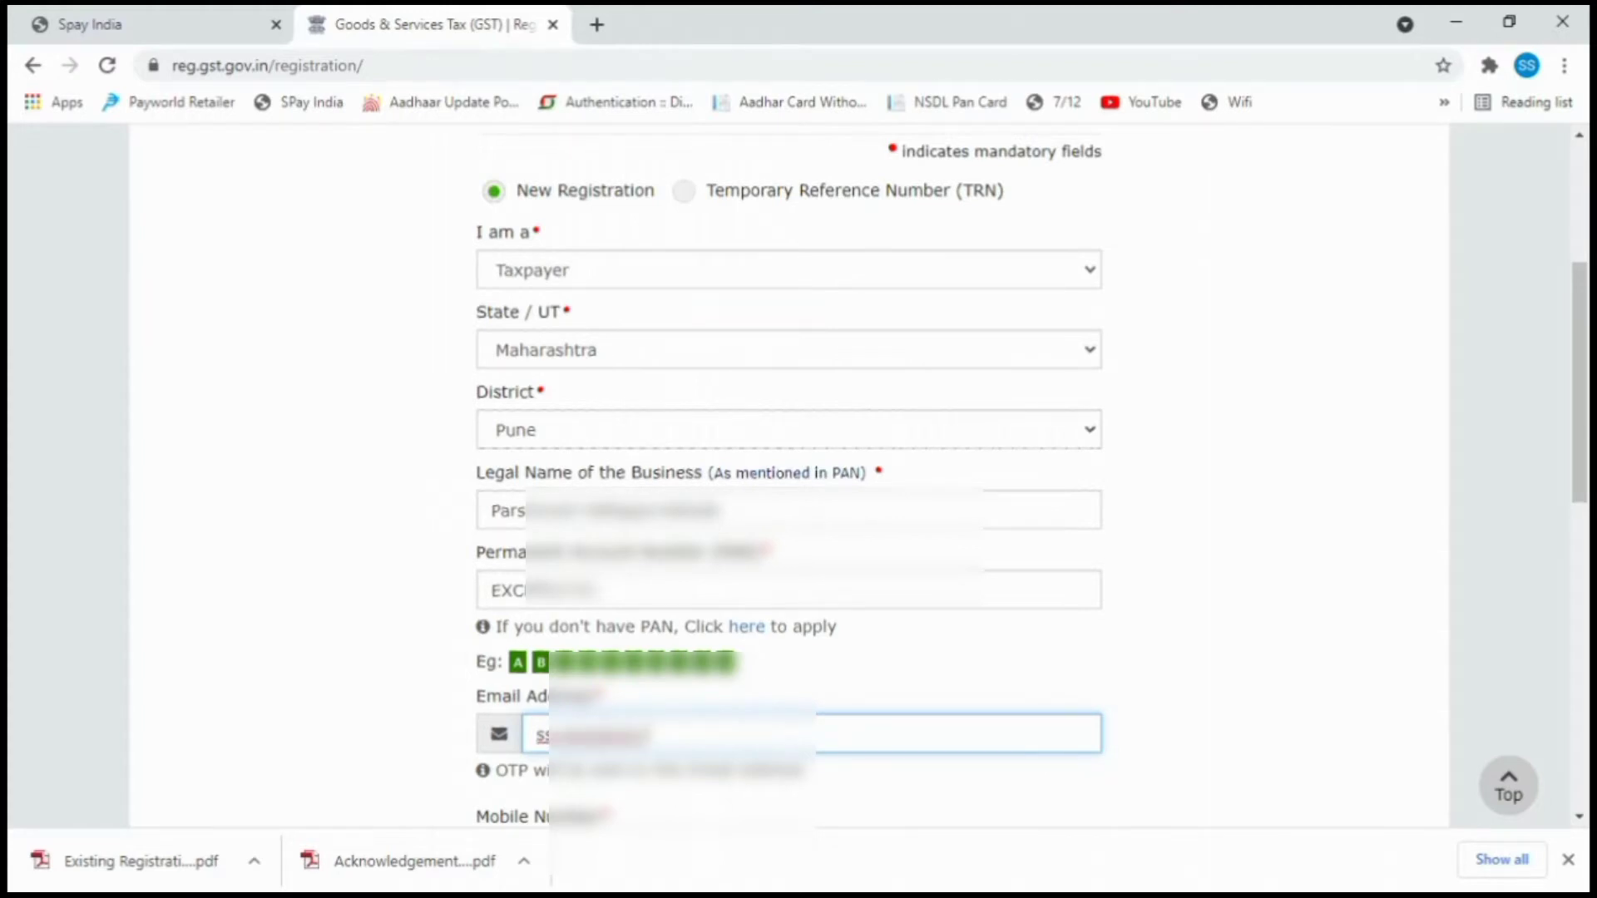
type("??")
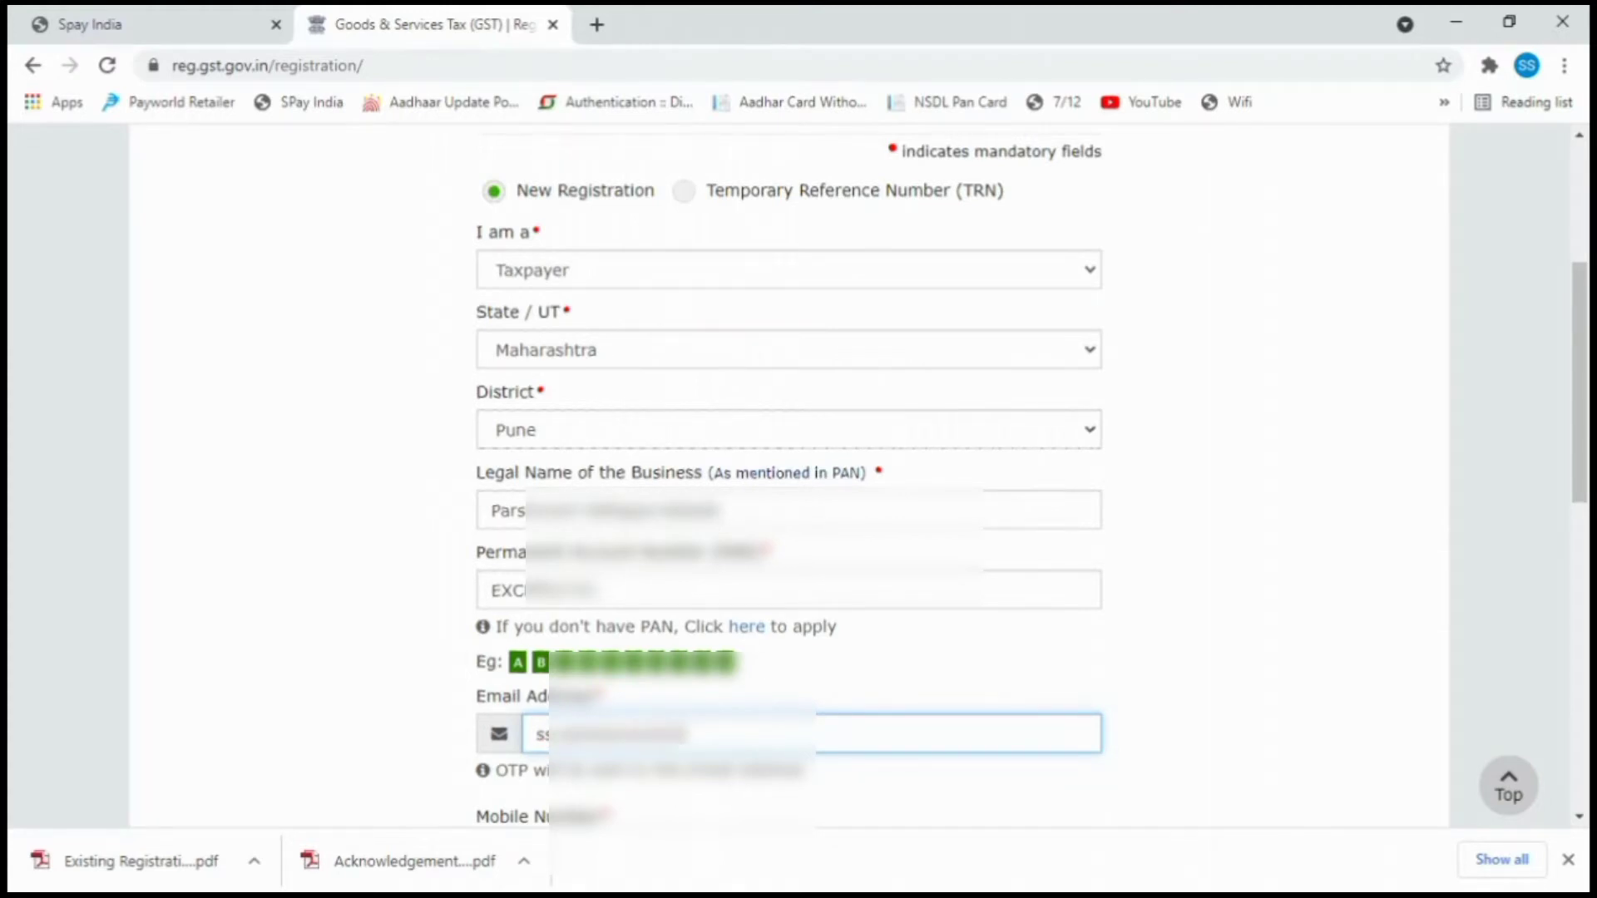
type("???????l.com")
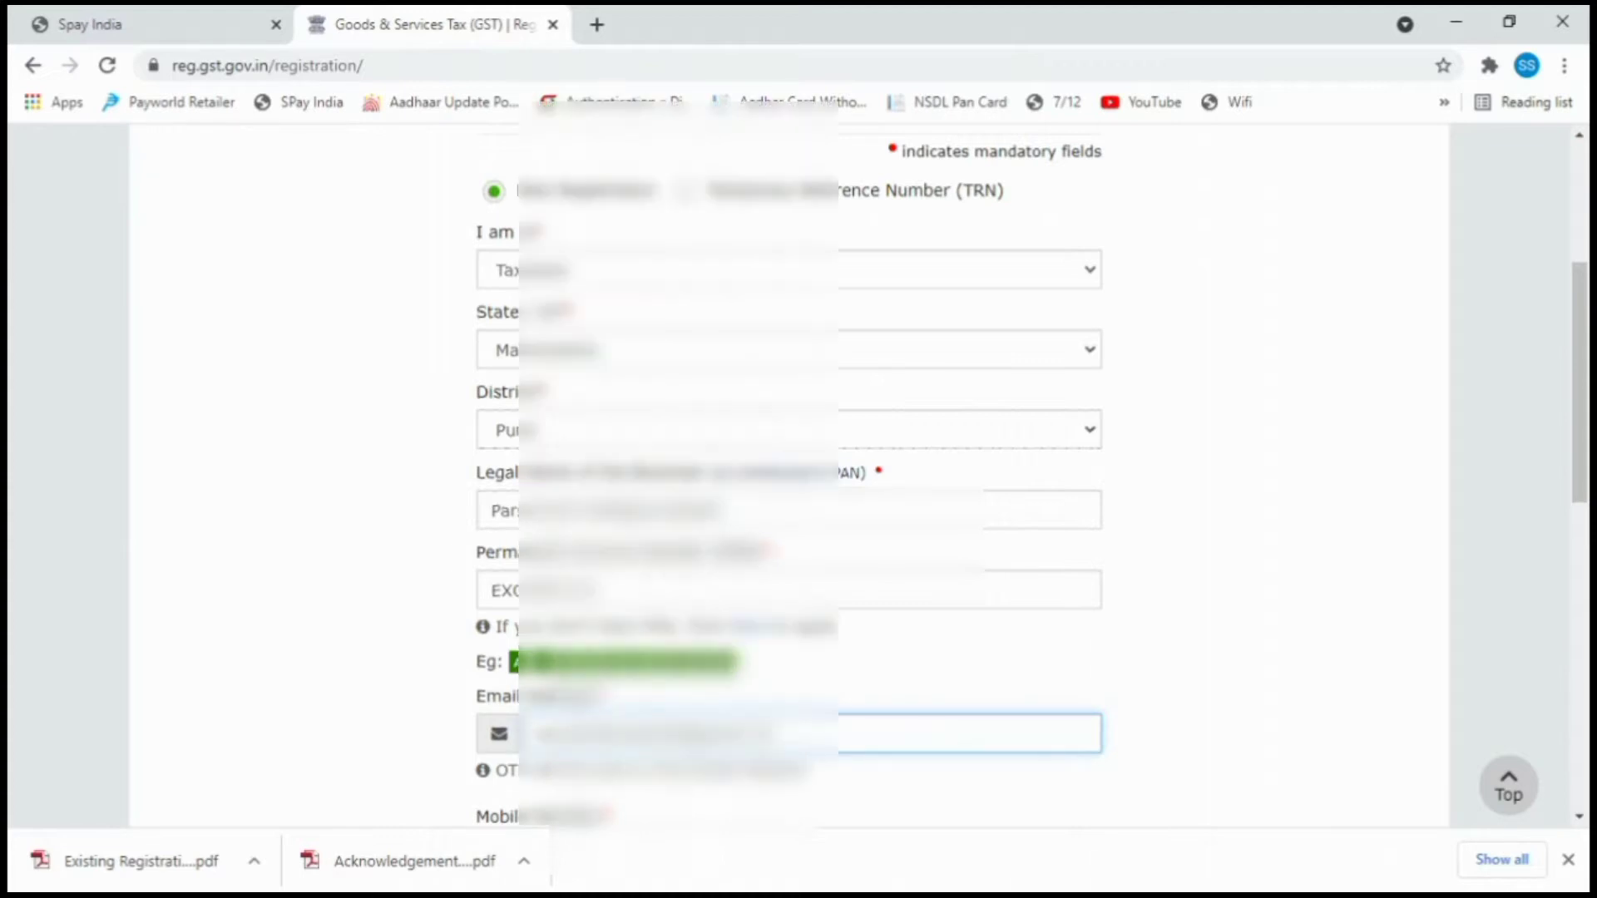
Fill in the mobile number and the captcha, then submit Part A to receive OTPs.
scroll(668, 724, "down", 3)
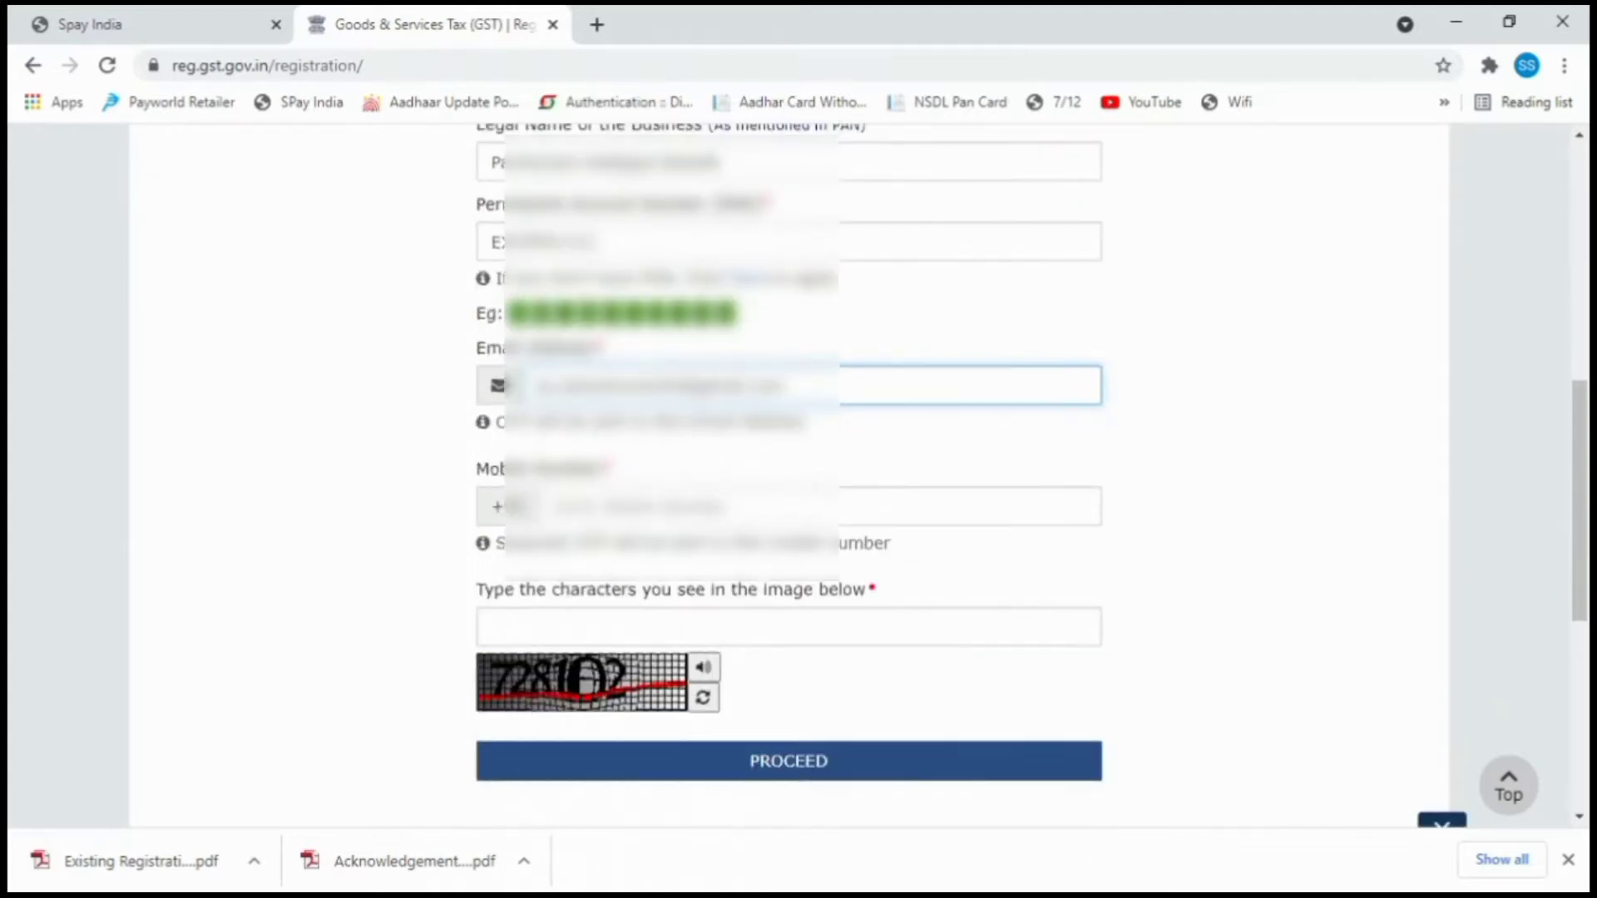
left_click(665, 506)
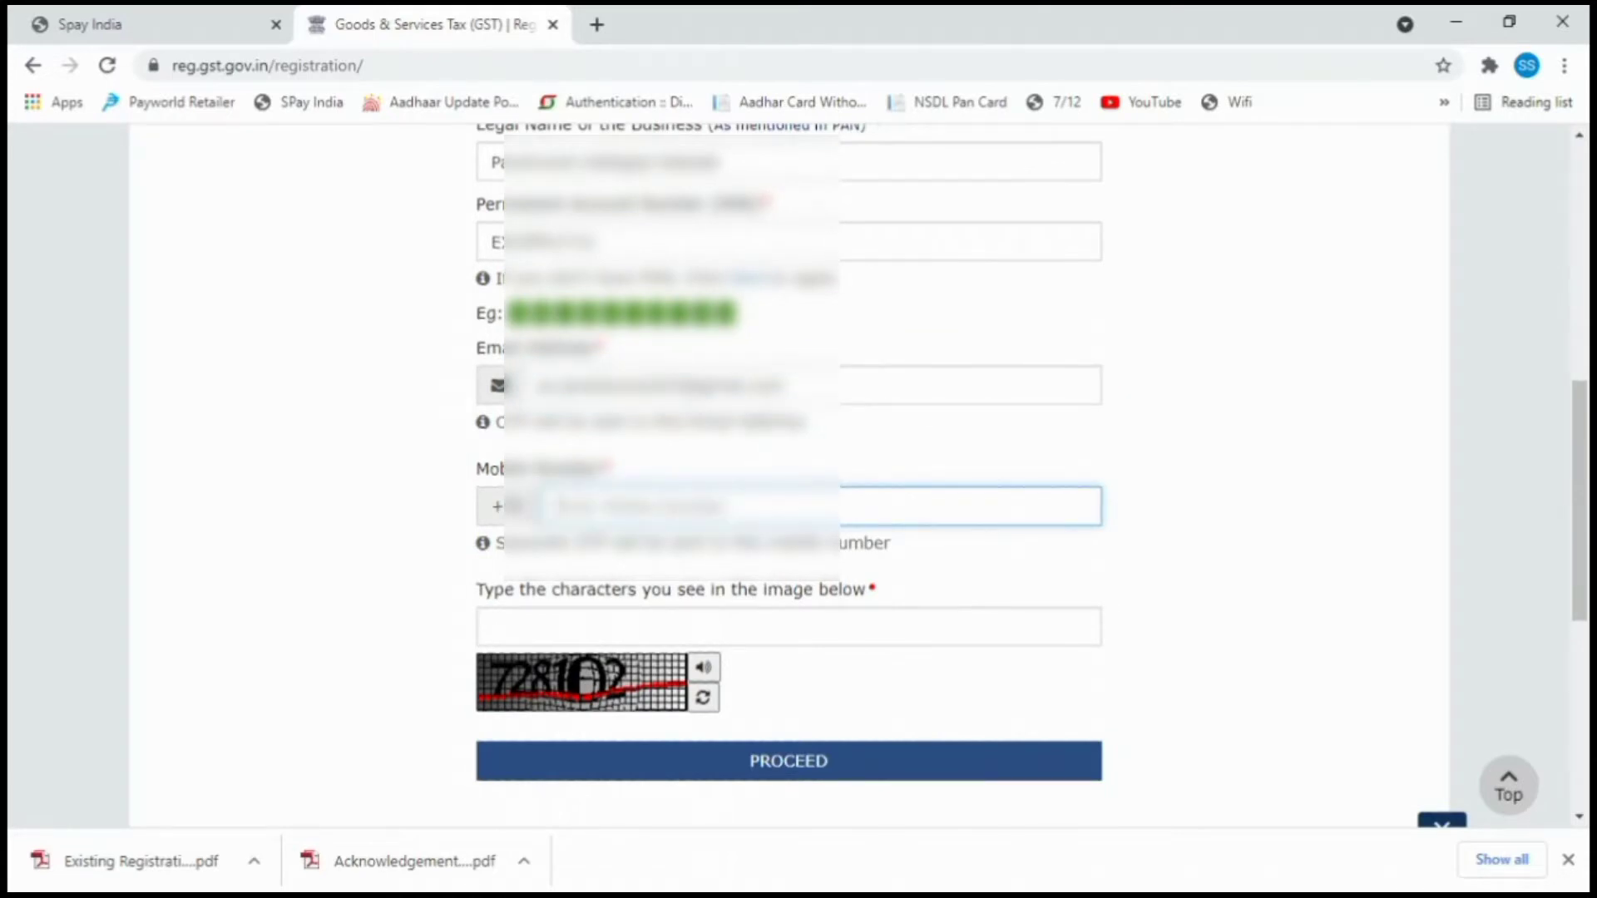
type("????????")
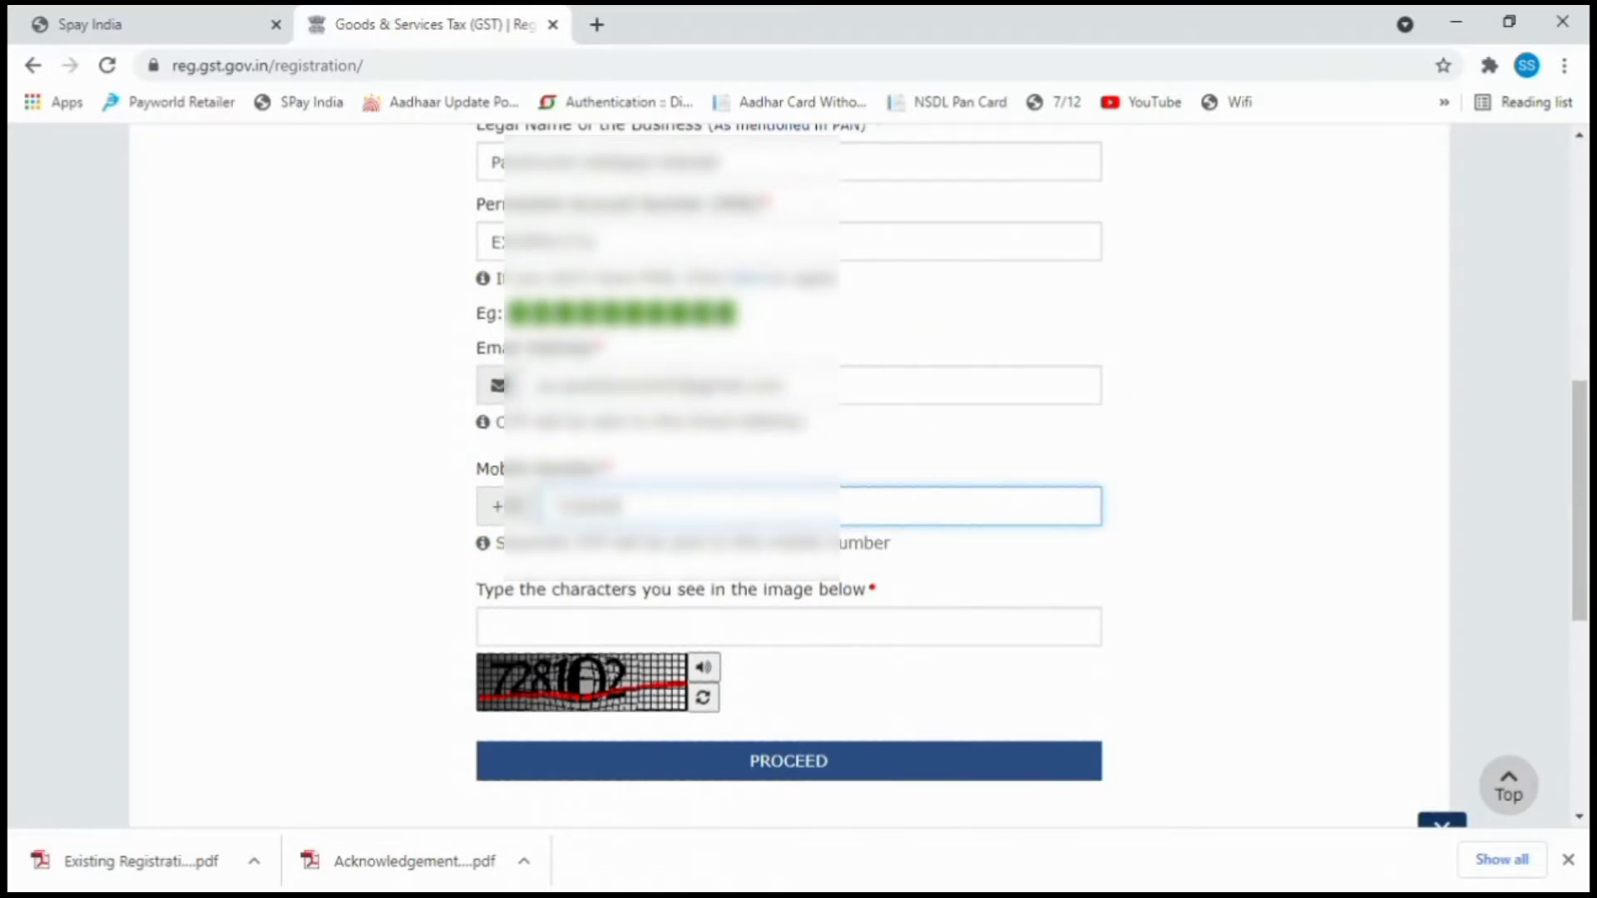
type("????")
left_click(665, 627)
type("728102")
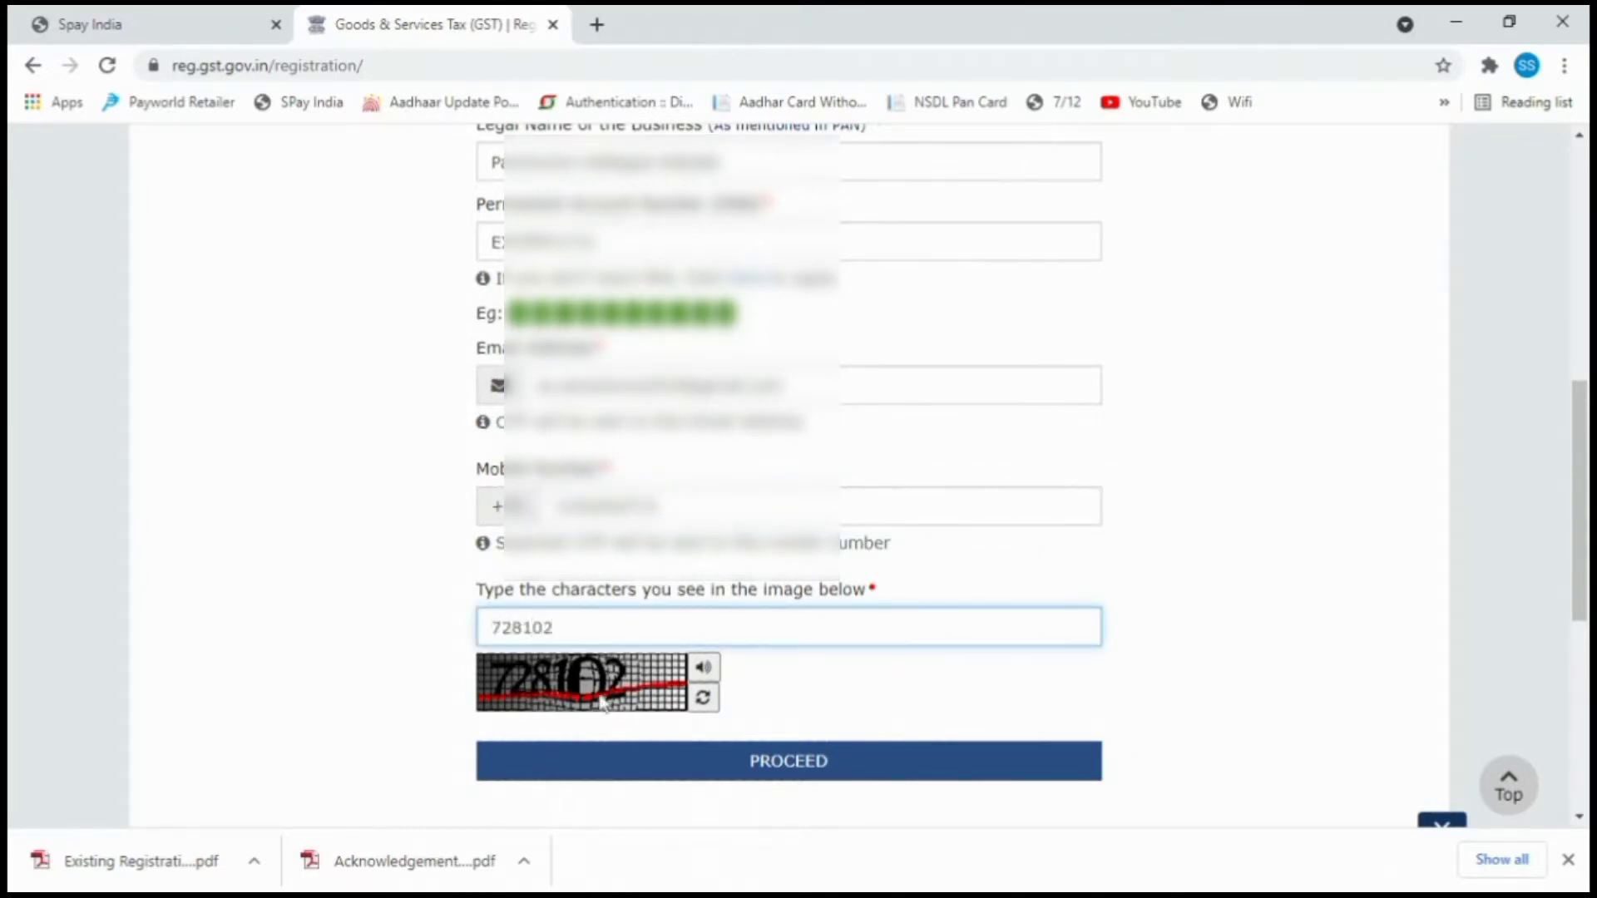
left_click(653, 760)
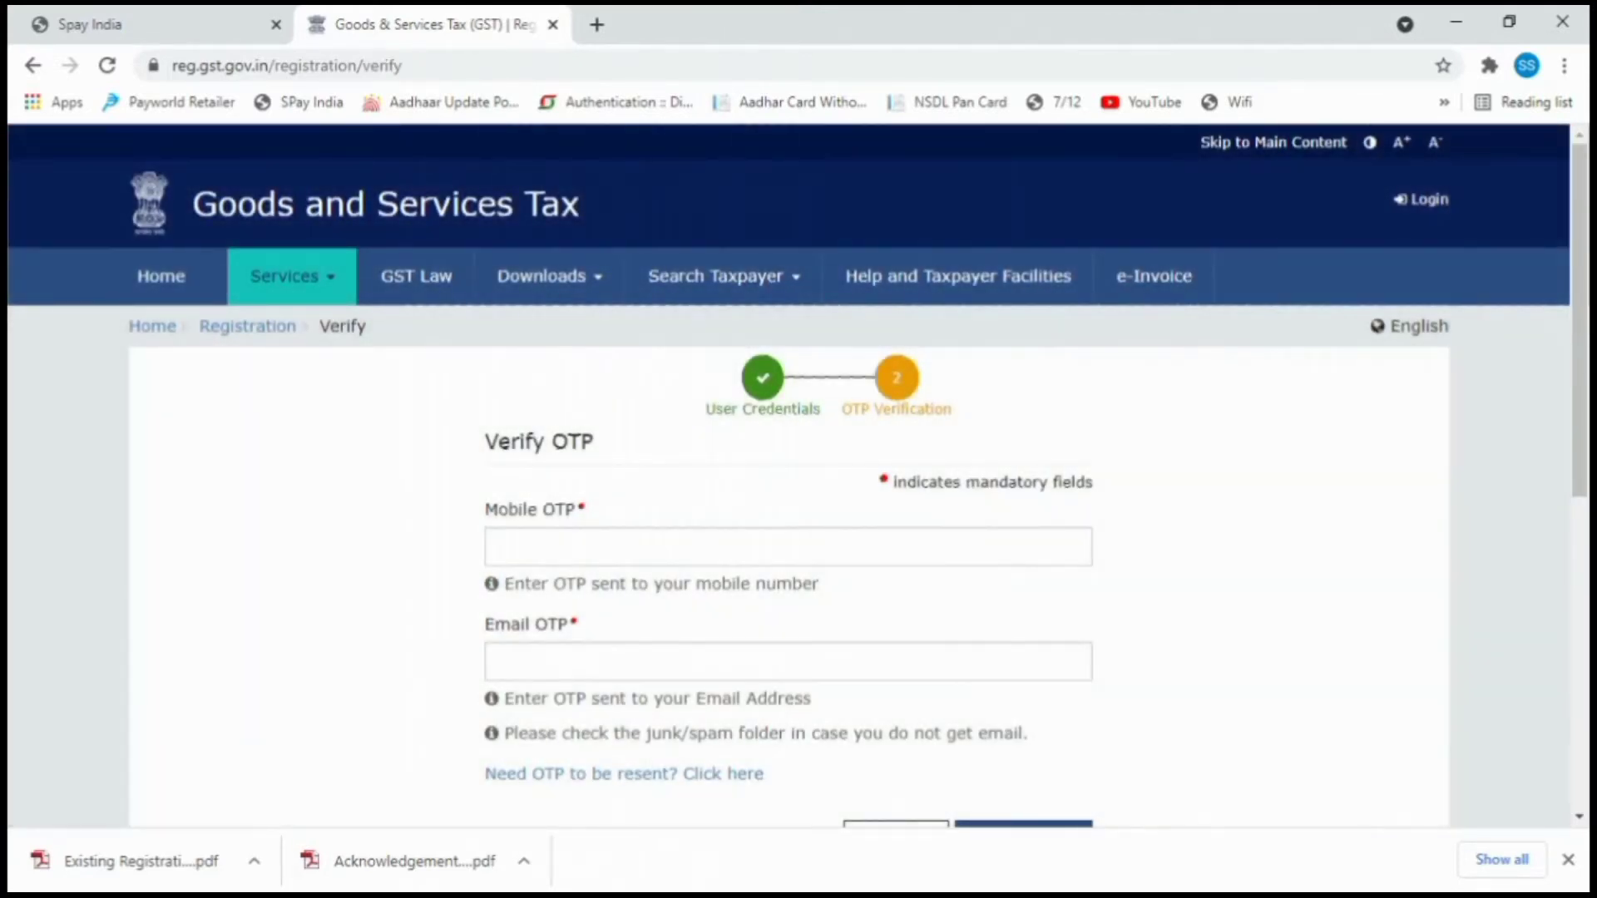
Enter the received mobile OTP and email OTP and submit them for verification.
left_click(787, 546)
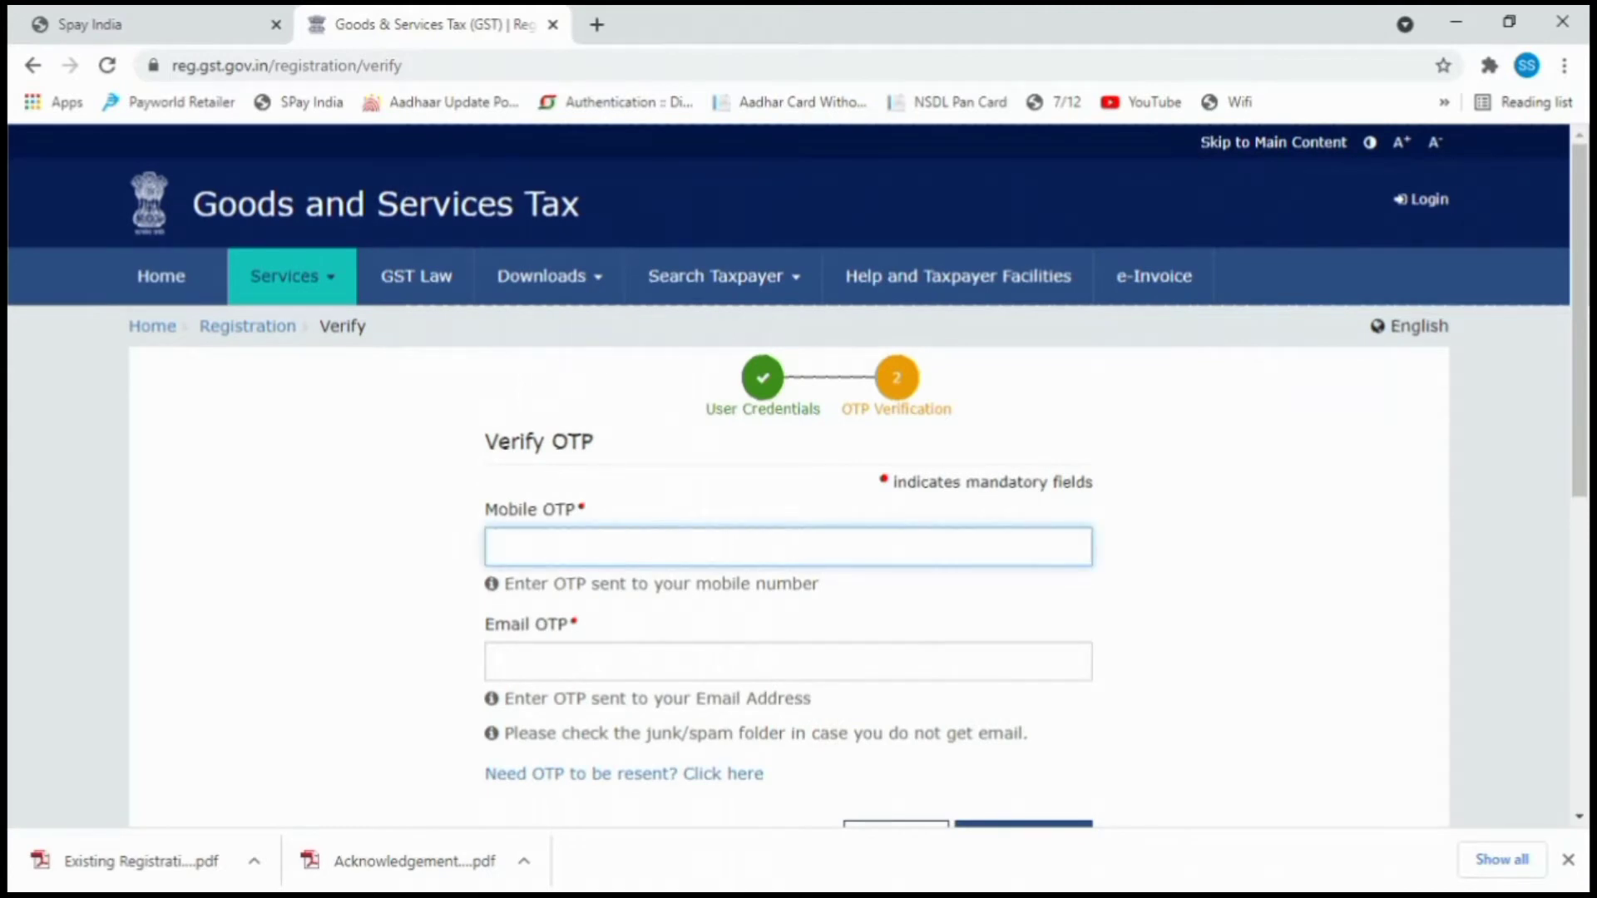
type("••••••")
left_click(500, 662)
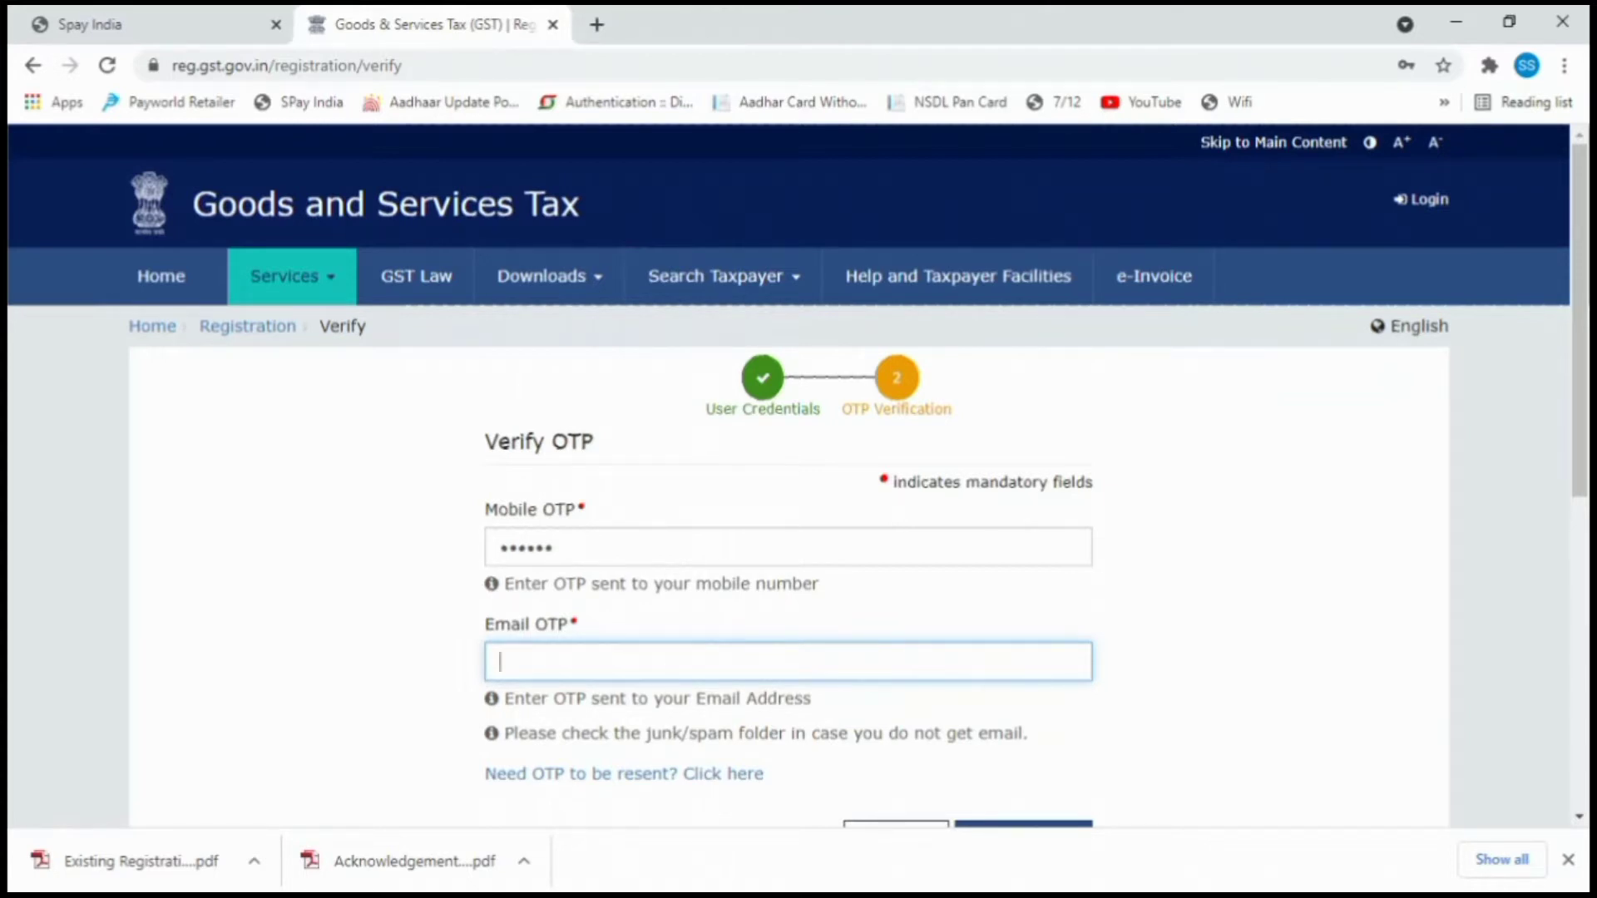
type("******")
scroll(712, 634, "down", 4)
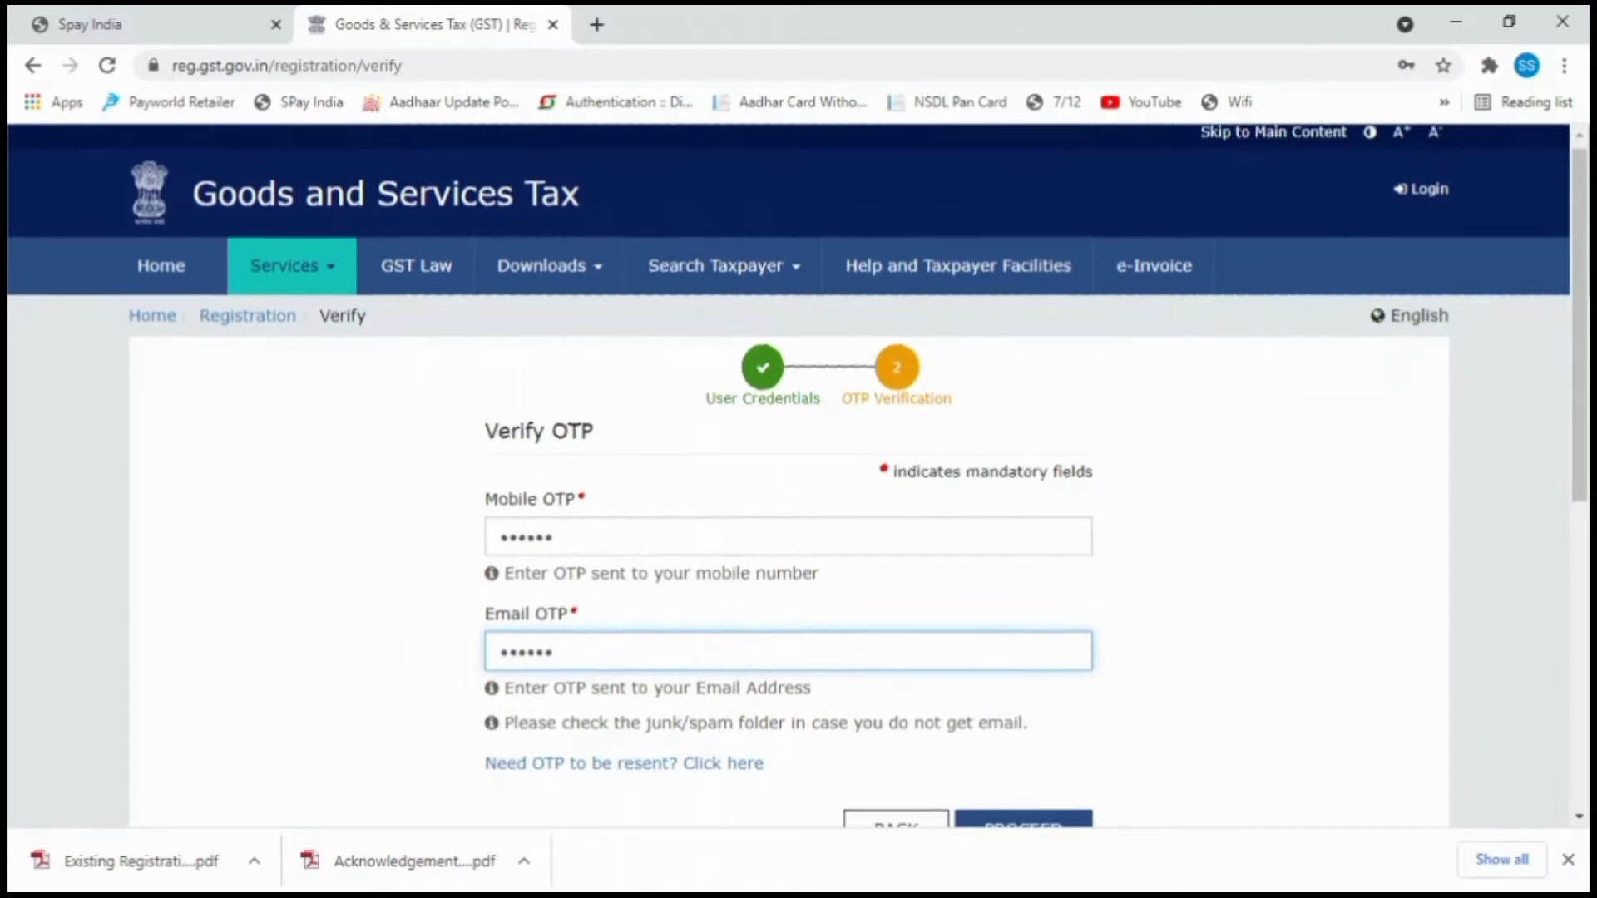
left_click(1022, 508)
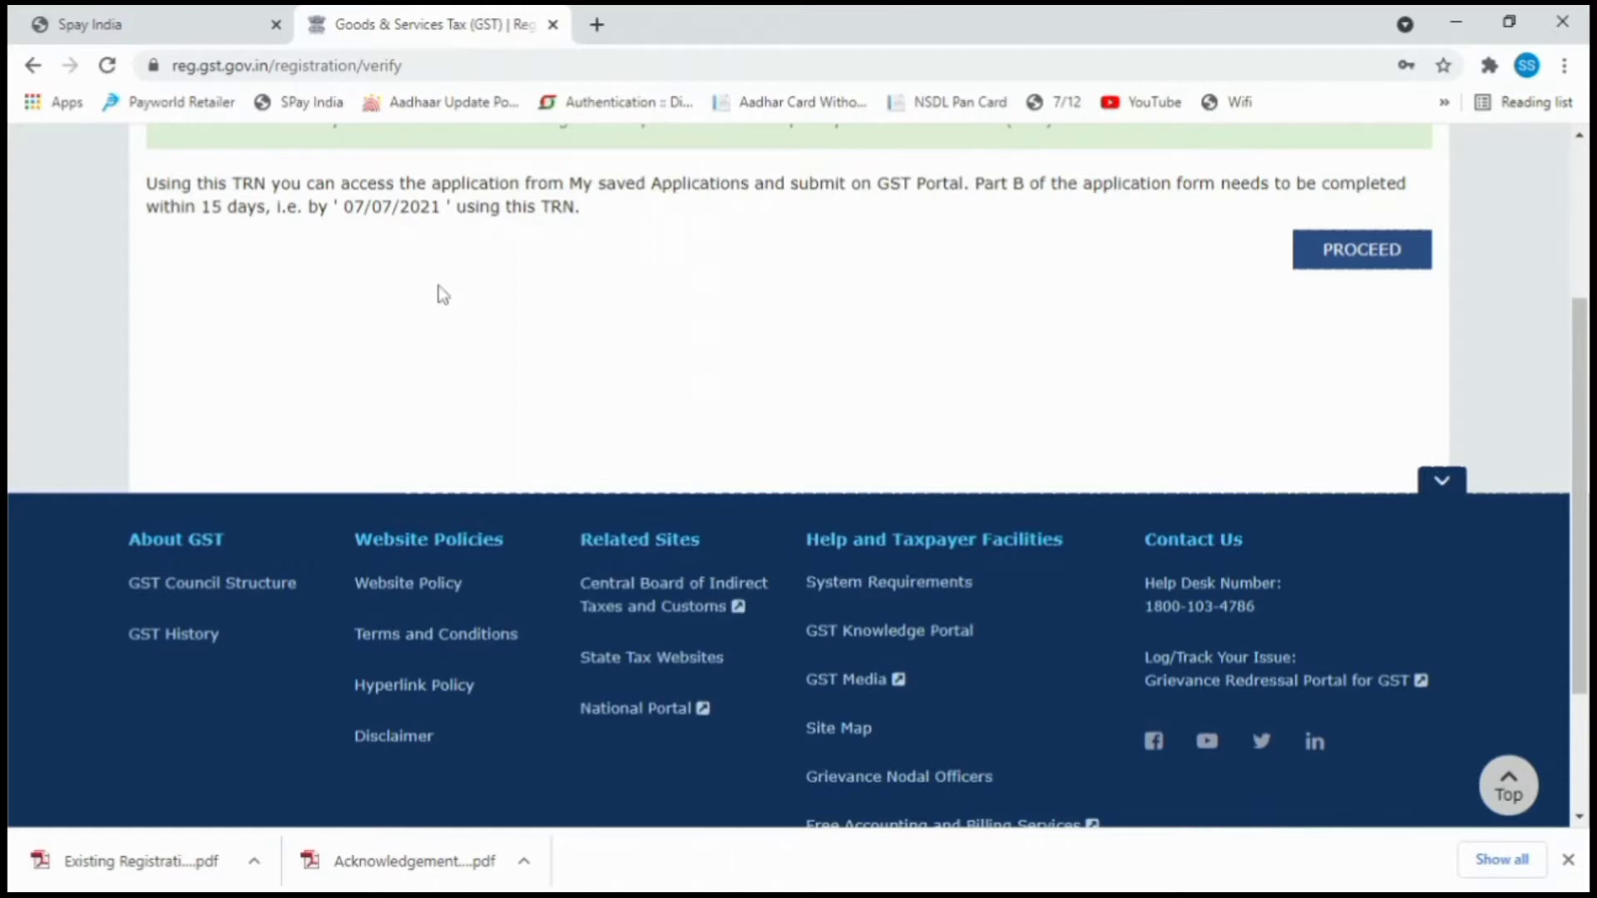
Copy the Temporary Reference Number and paste it into the TRN sign-in form.
scroll(438, 291, "up", 3)
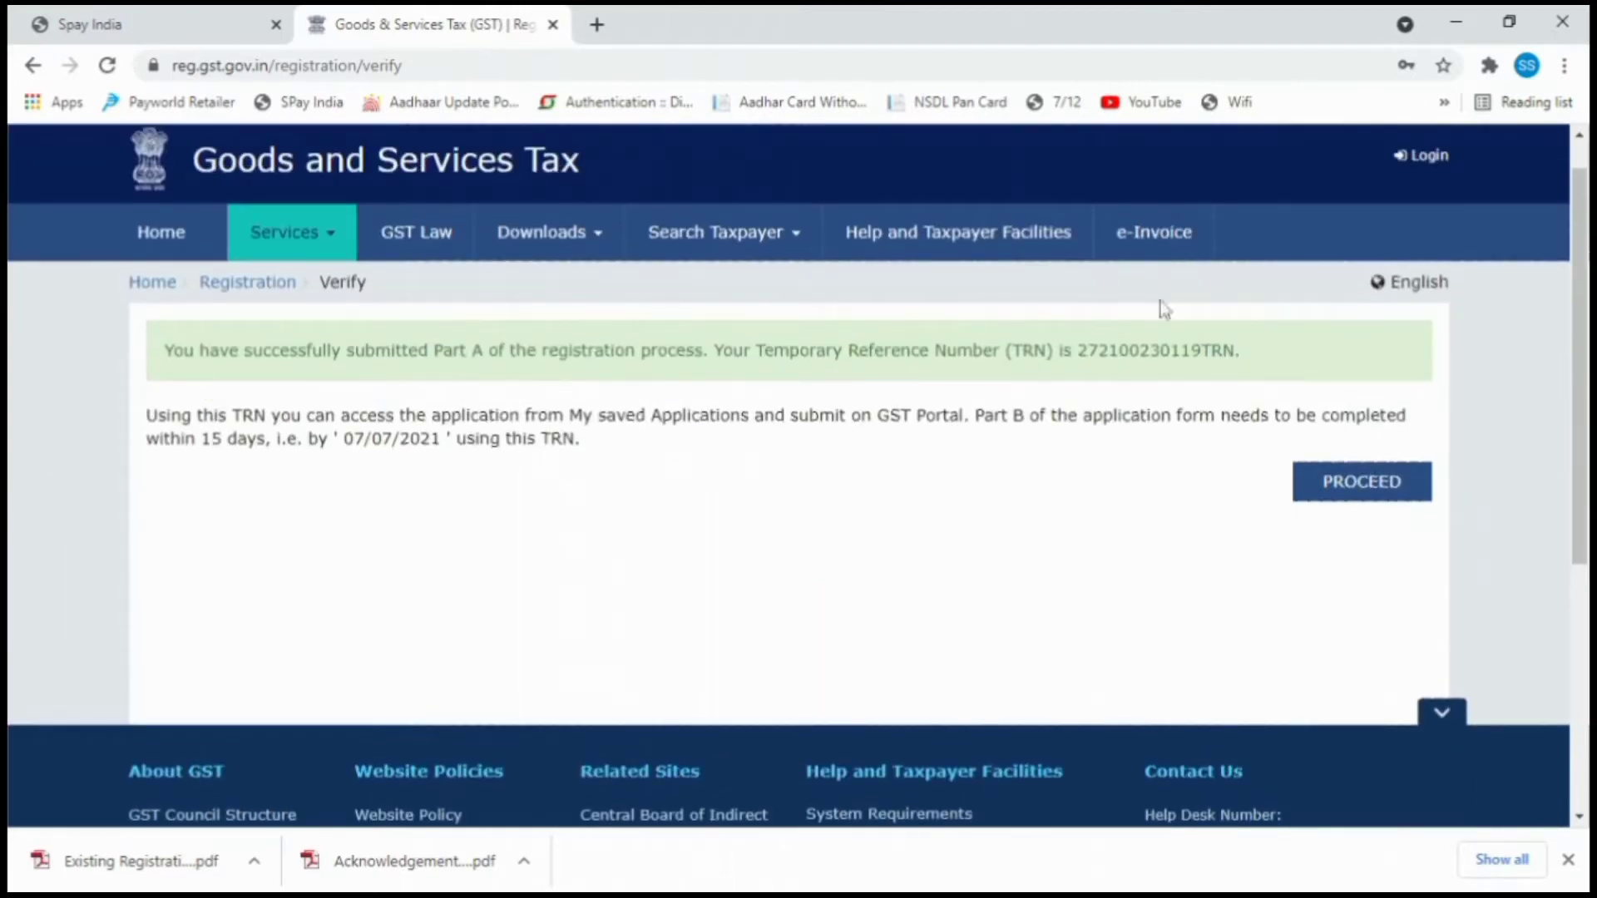
double_click(1223, 347)
key("ctrl+c")
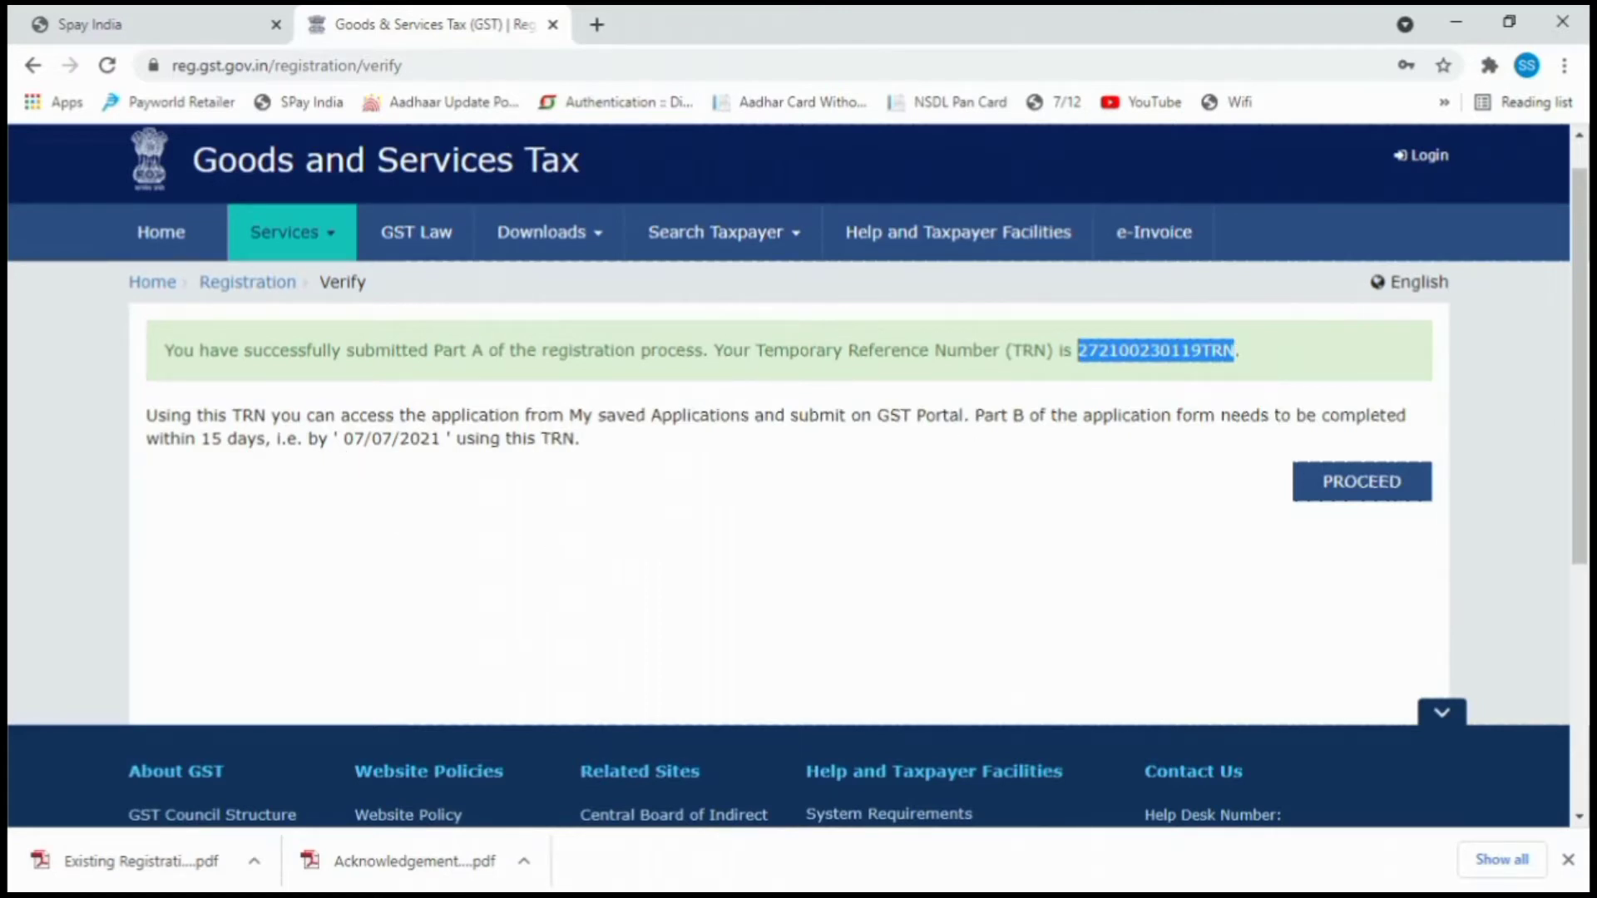
left_click(1326, 496)
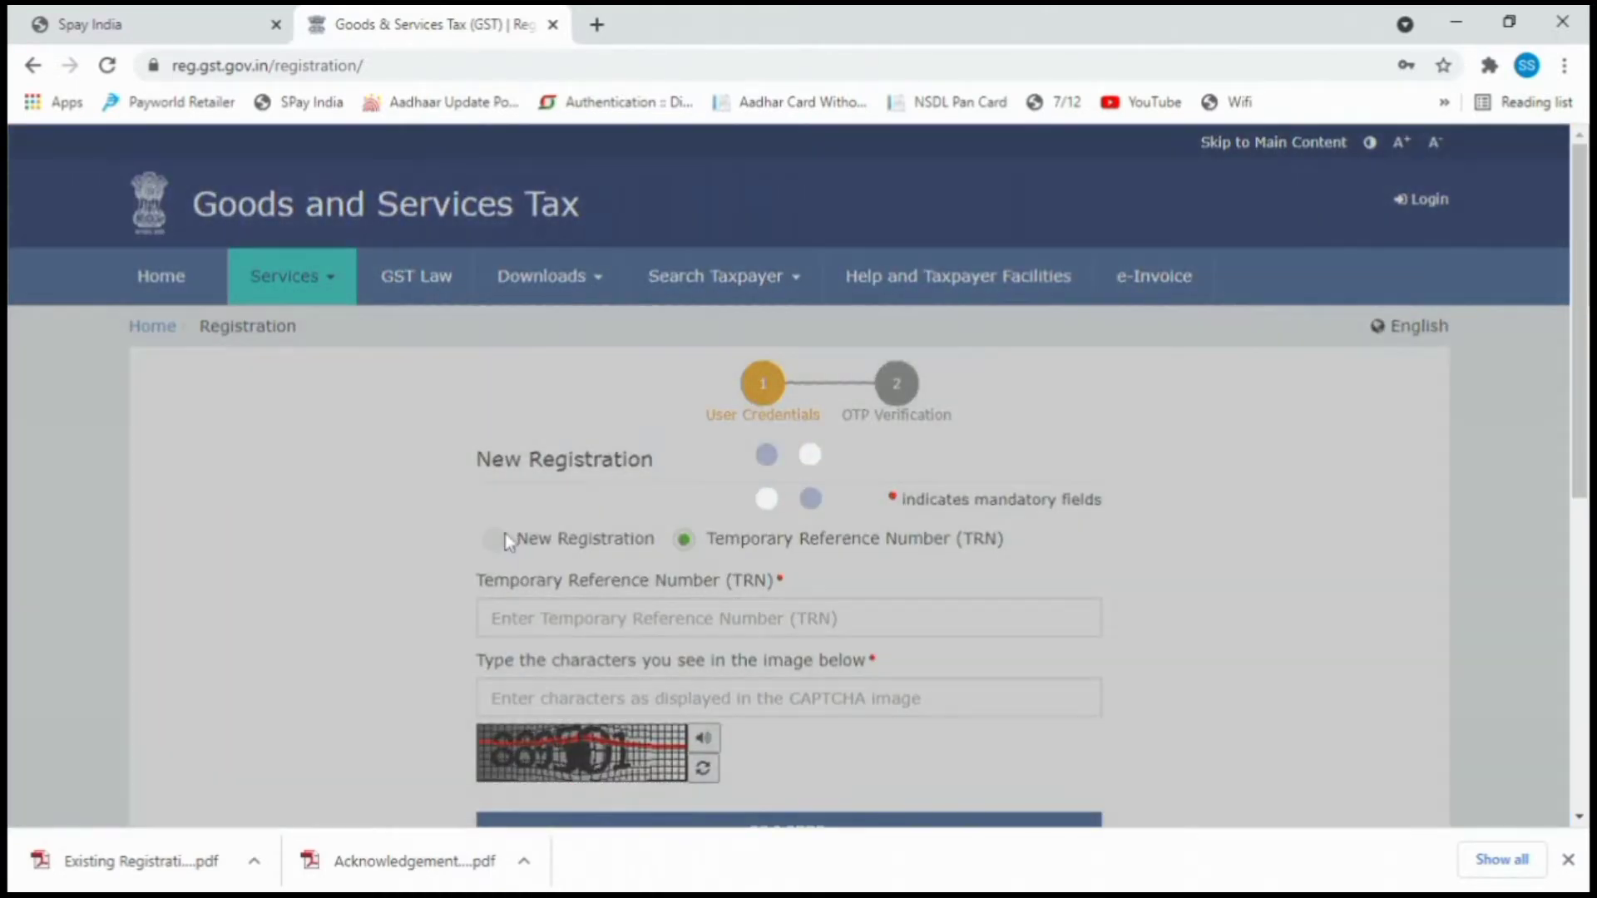
scroll(516, 532, "down", 2)
left_click(536, 386)
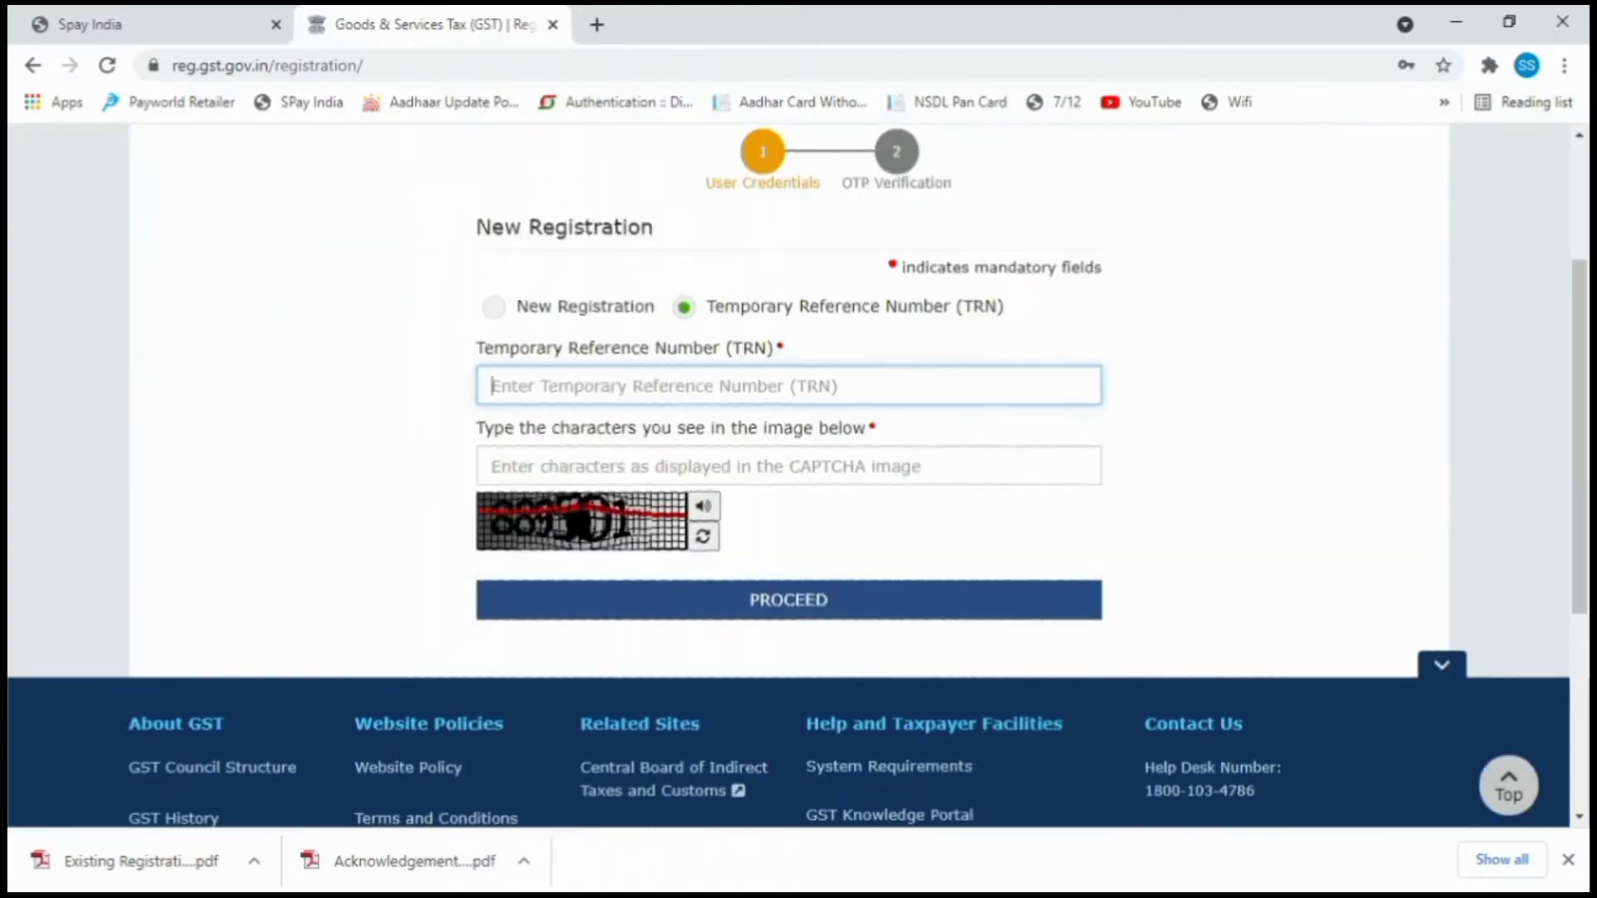
key("ctrl+v")
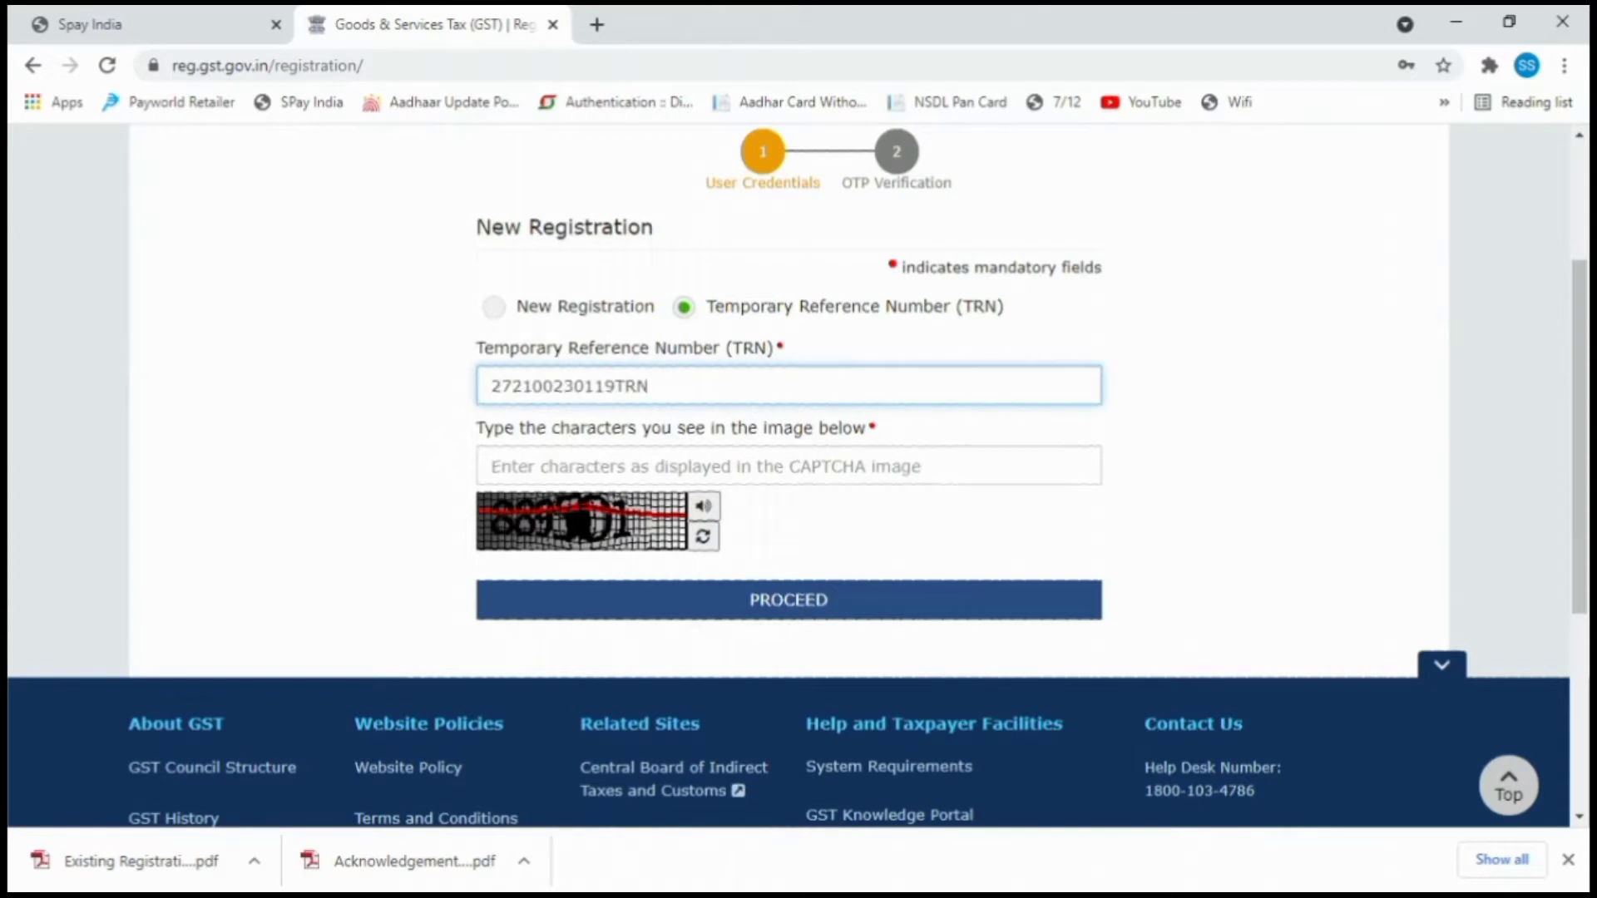
Complete the captcha and OTP, then open the draft GST REG-01 application for editing.
left_click(536, 467)
type("88959")
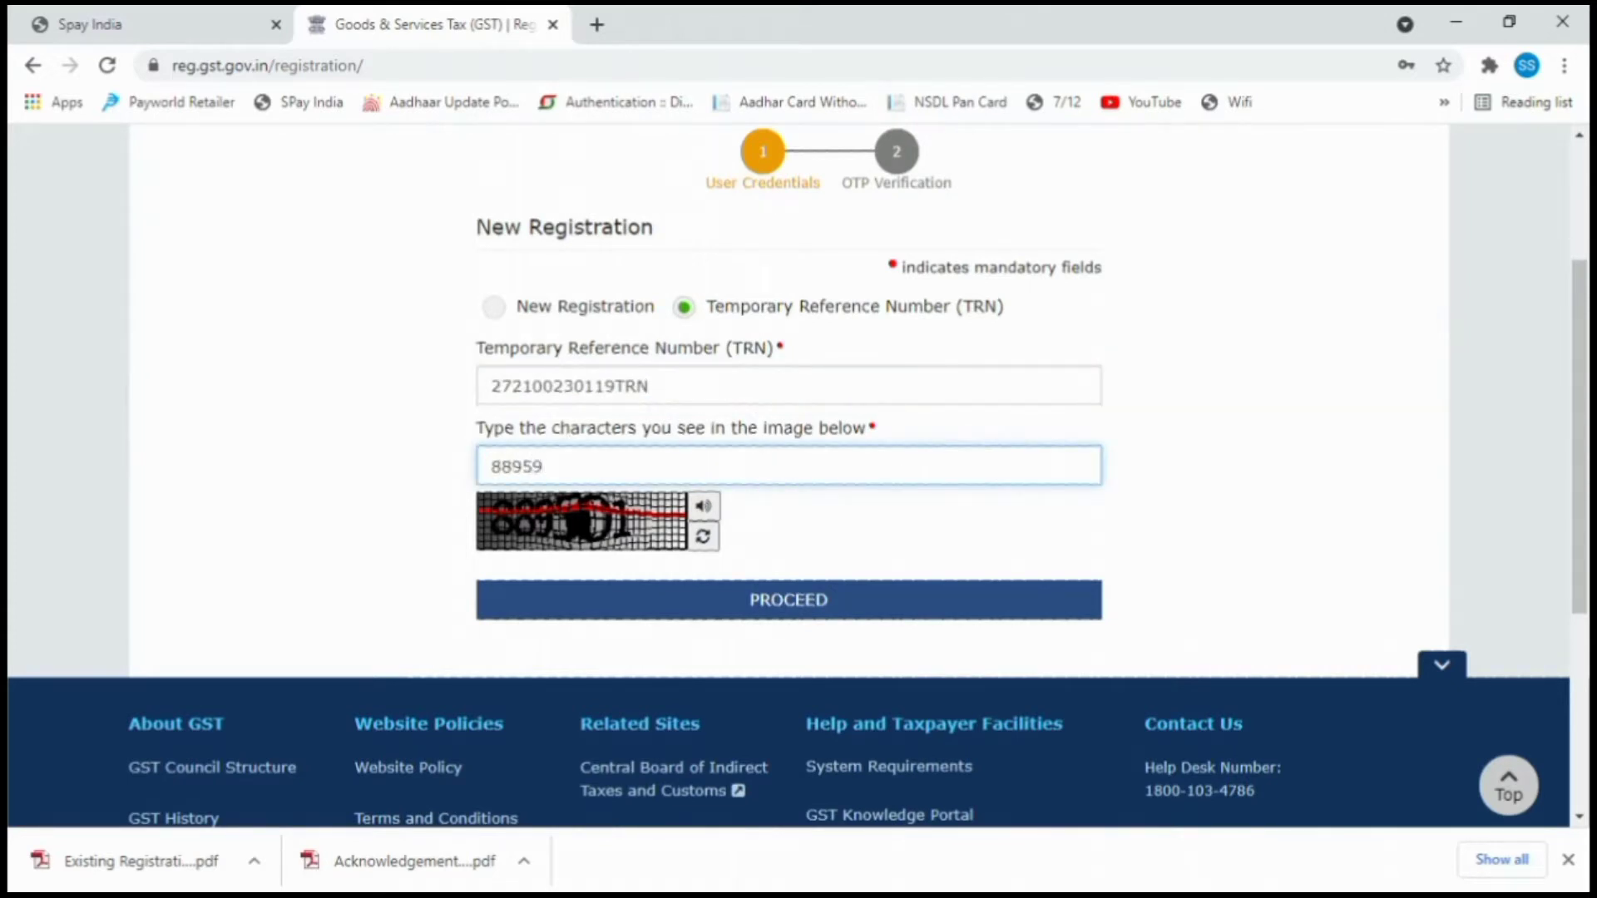
key("BackSpace")
type("01")
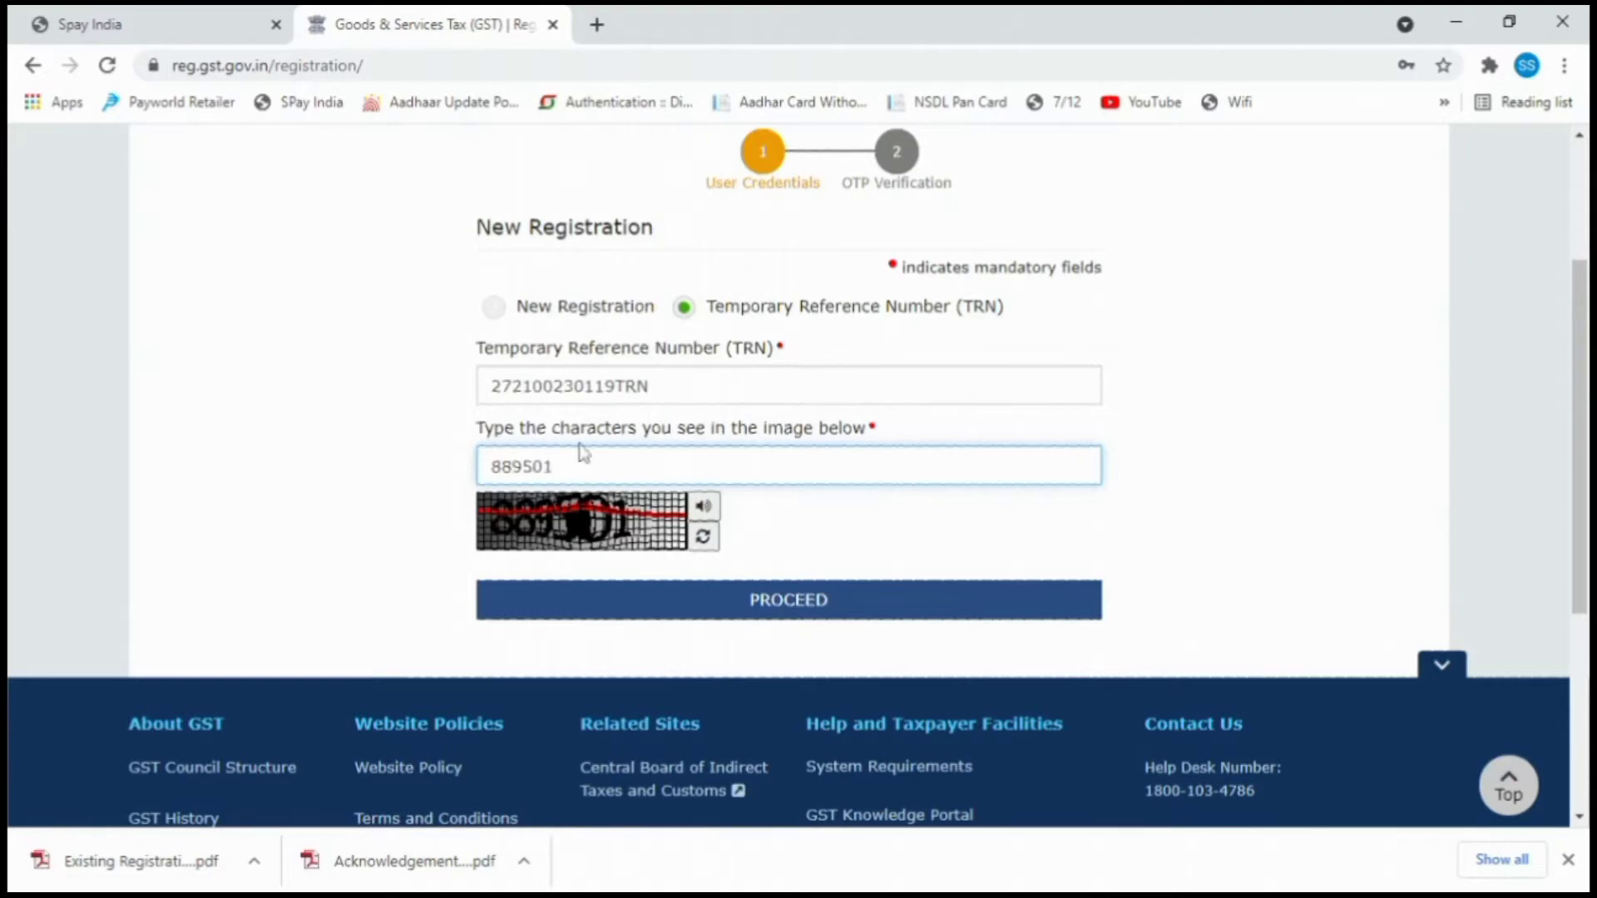
left_click(670, 612)
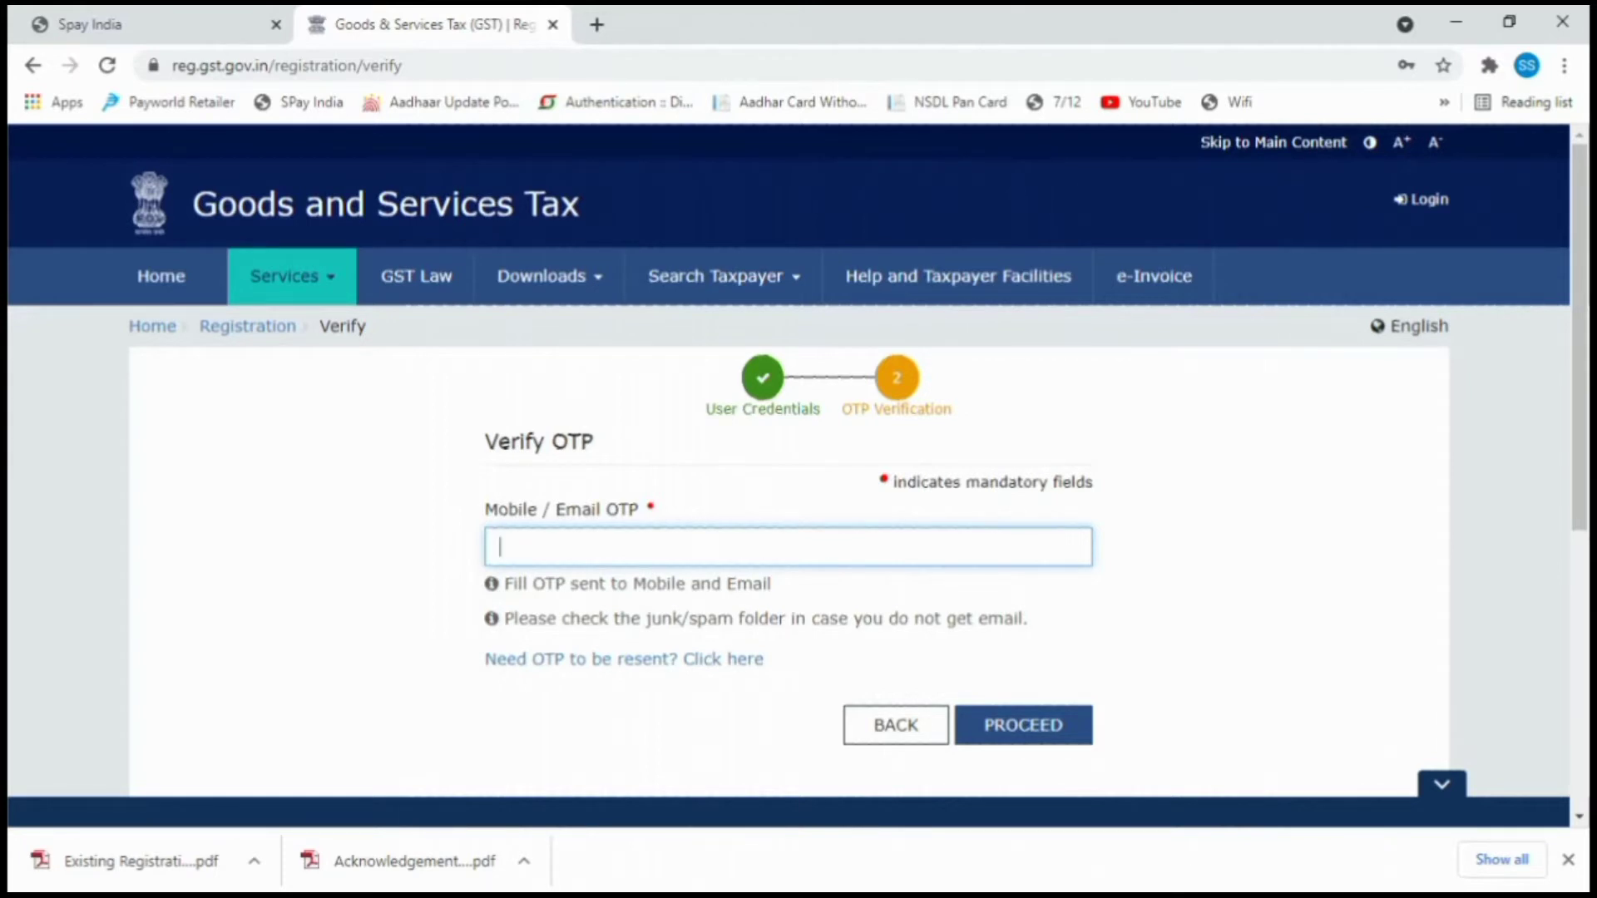
type("••••••")
left_click(1030, 723)
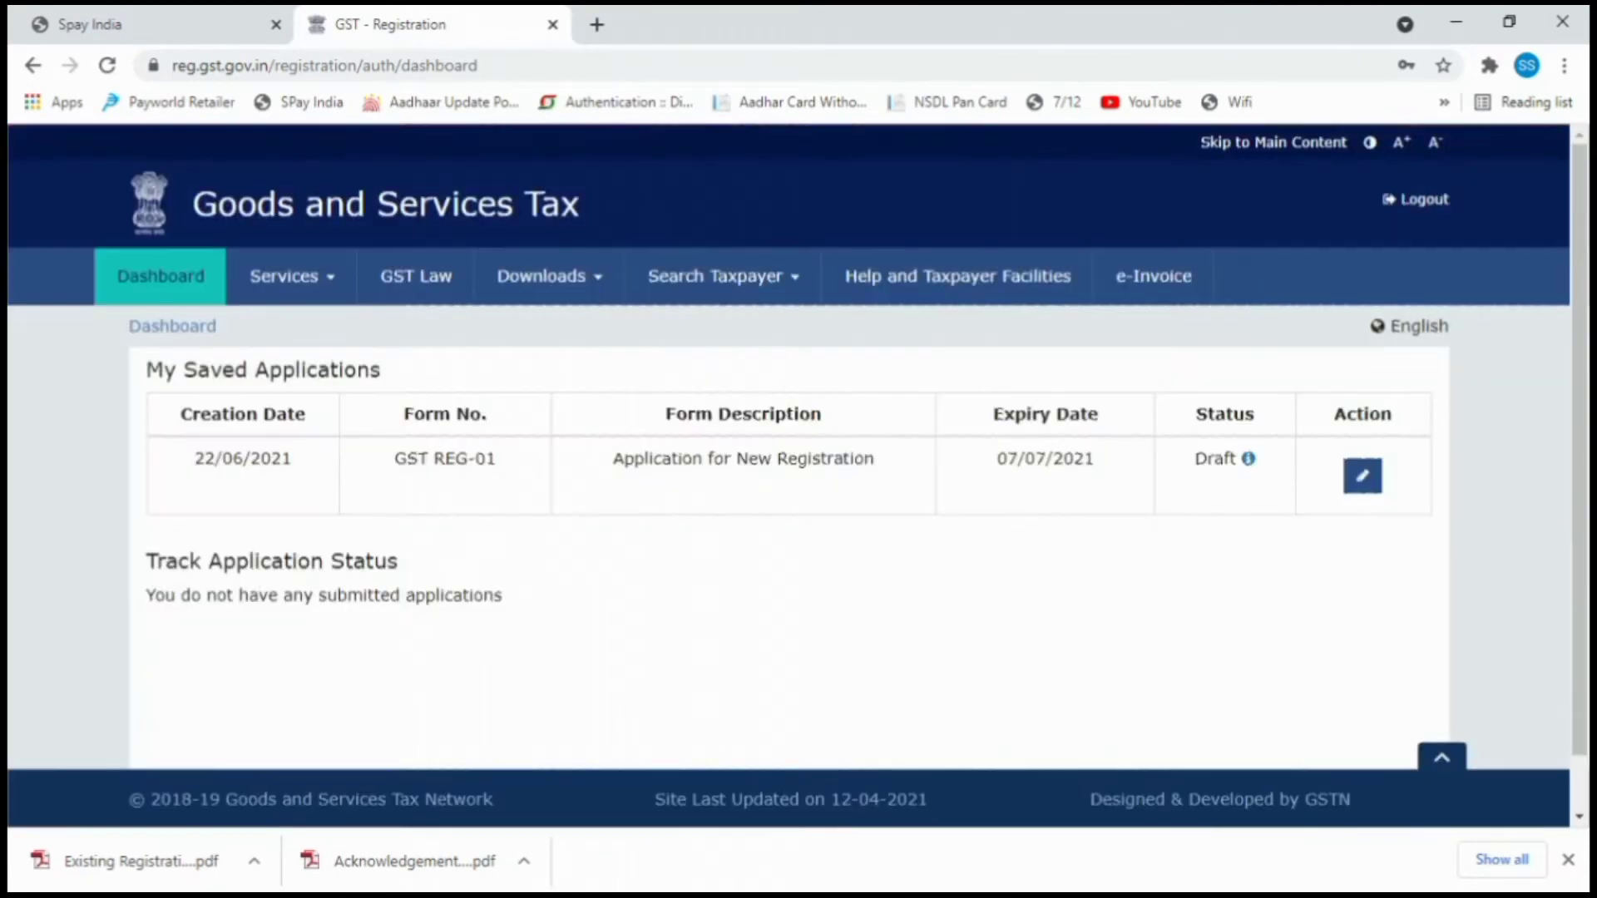
left_click(1362, 476)
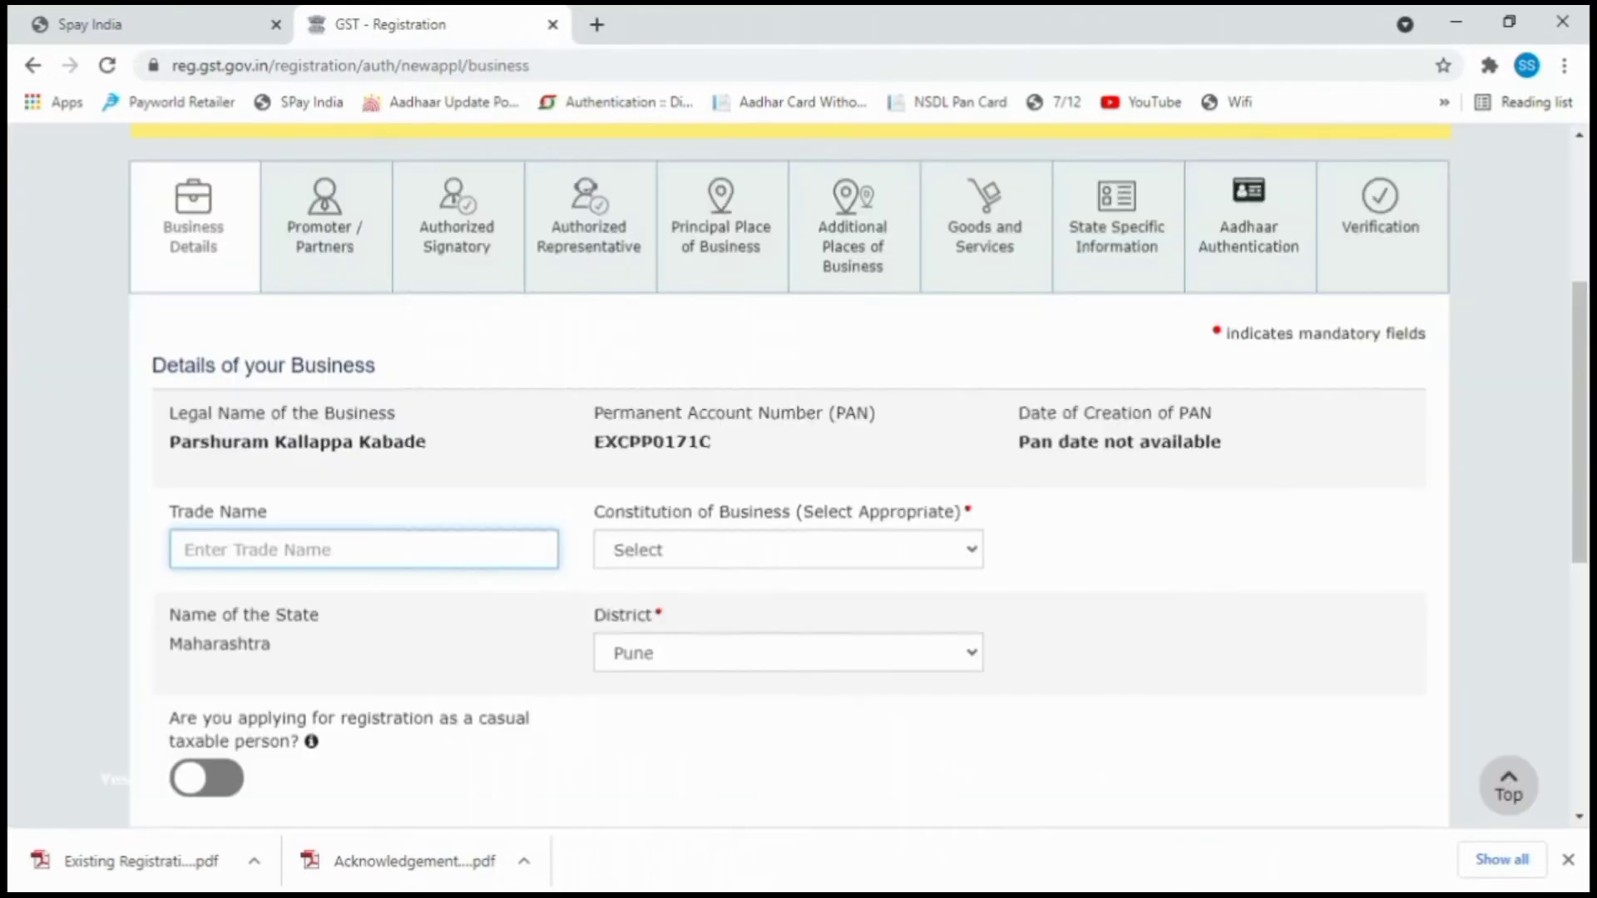
Enter trade name 'PK Enterprises' and set the constitution of business to Proprietorship.
type("P")
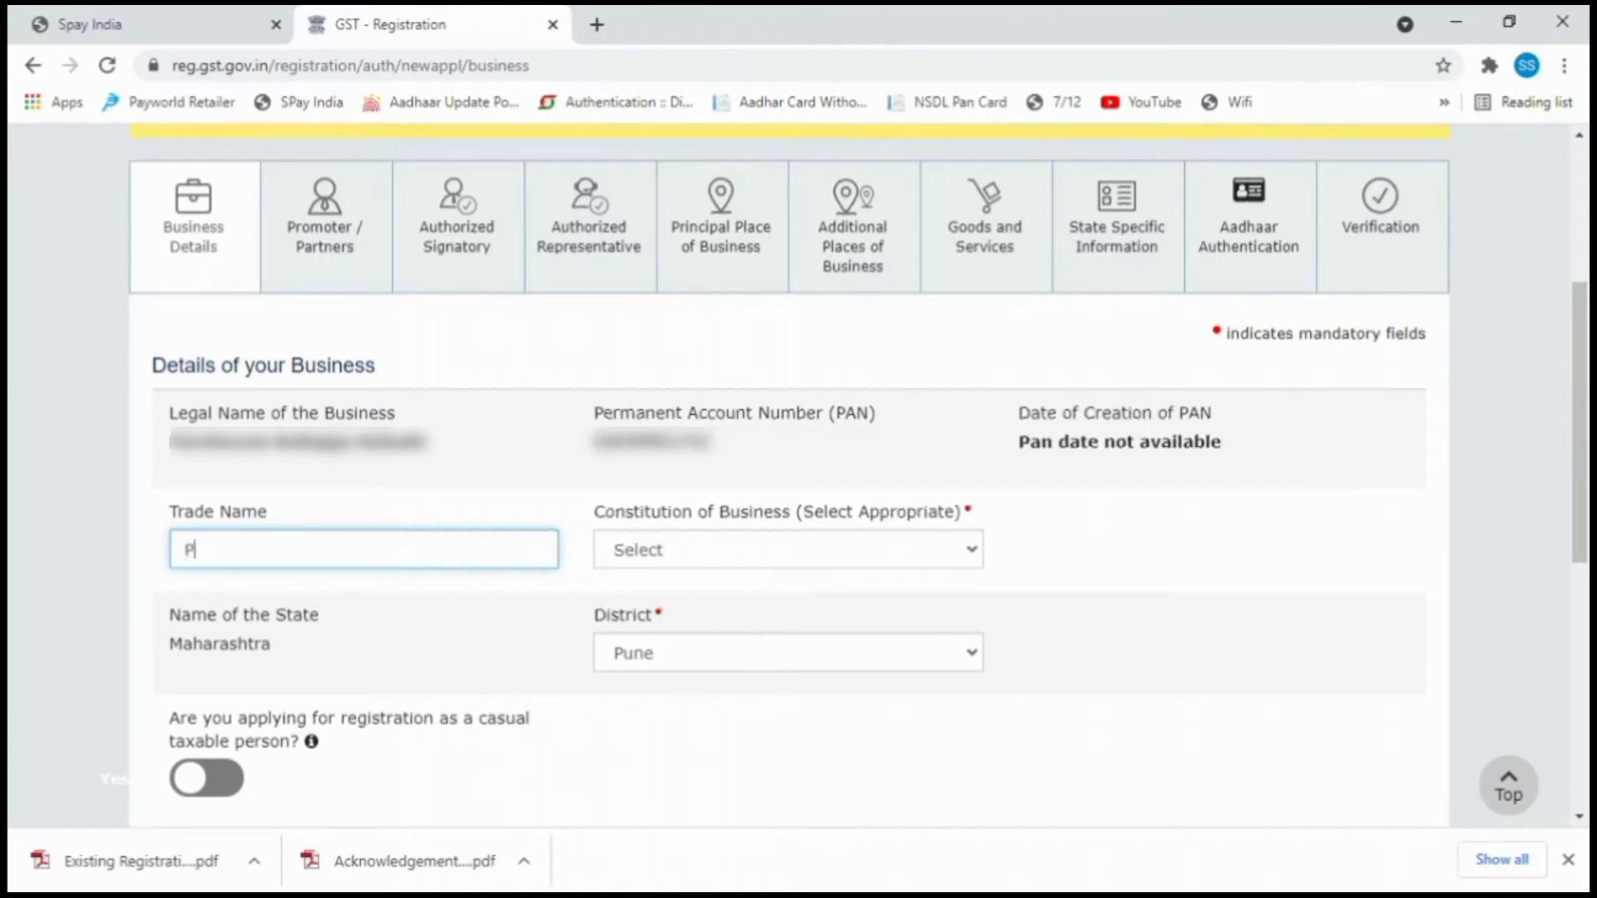
type("K Enterprises")
left_click(712, 558)
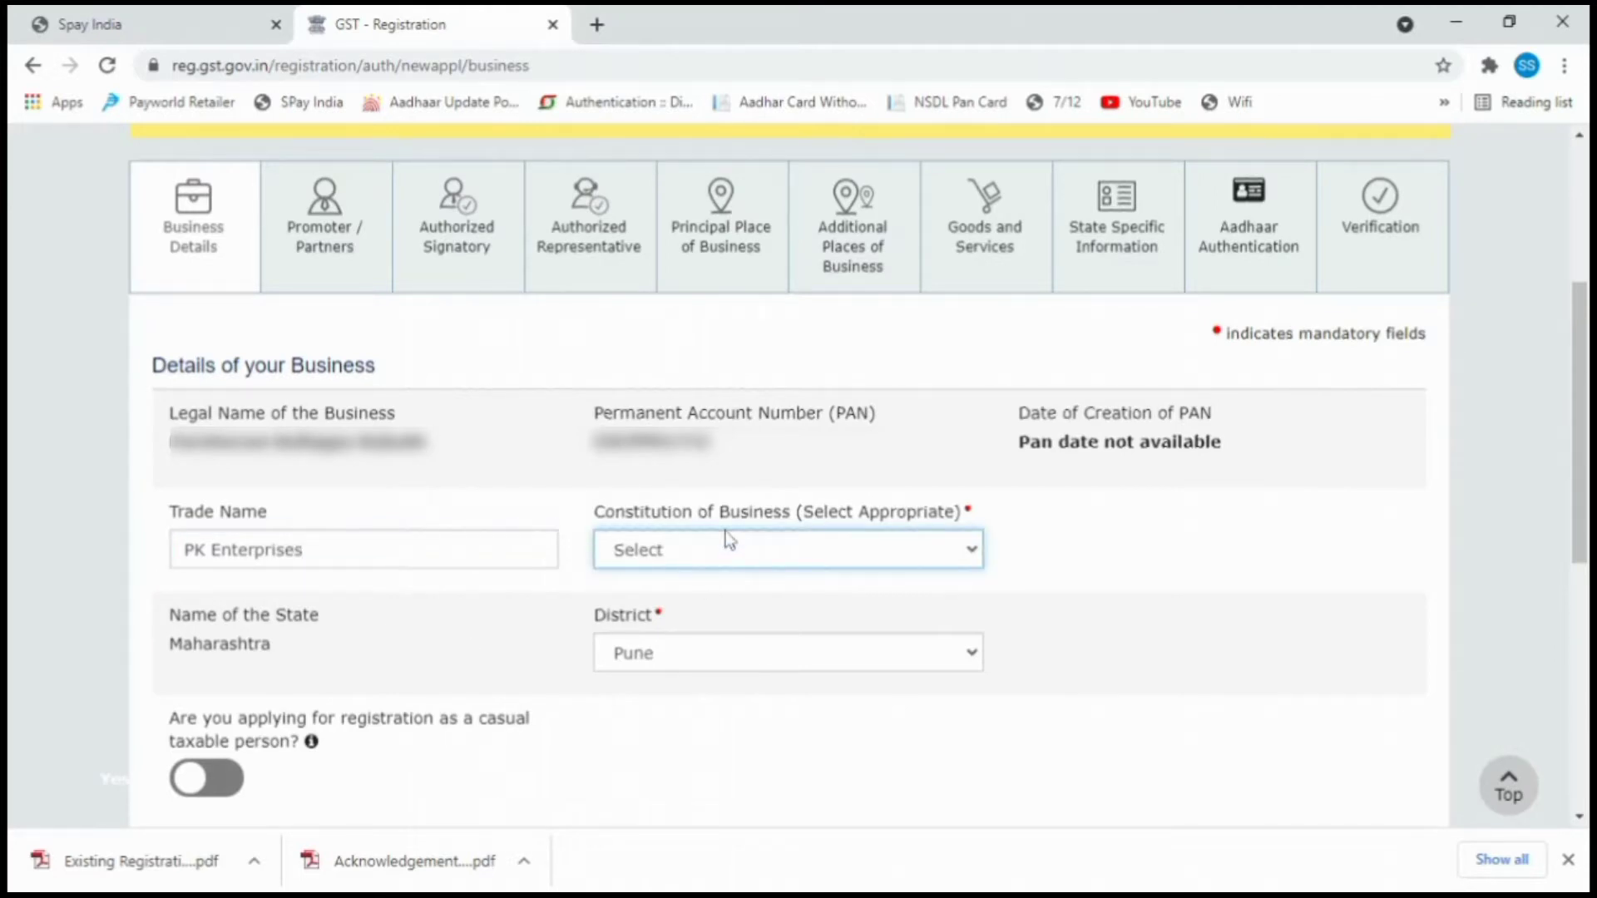
left_click(665, 403)
scroll(507, 617, "down", 2)
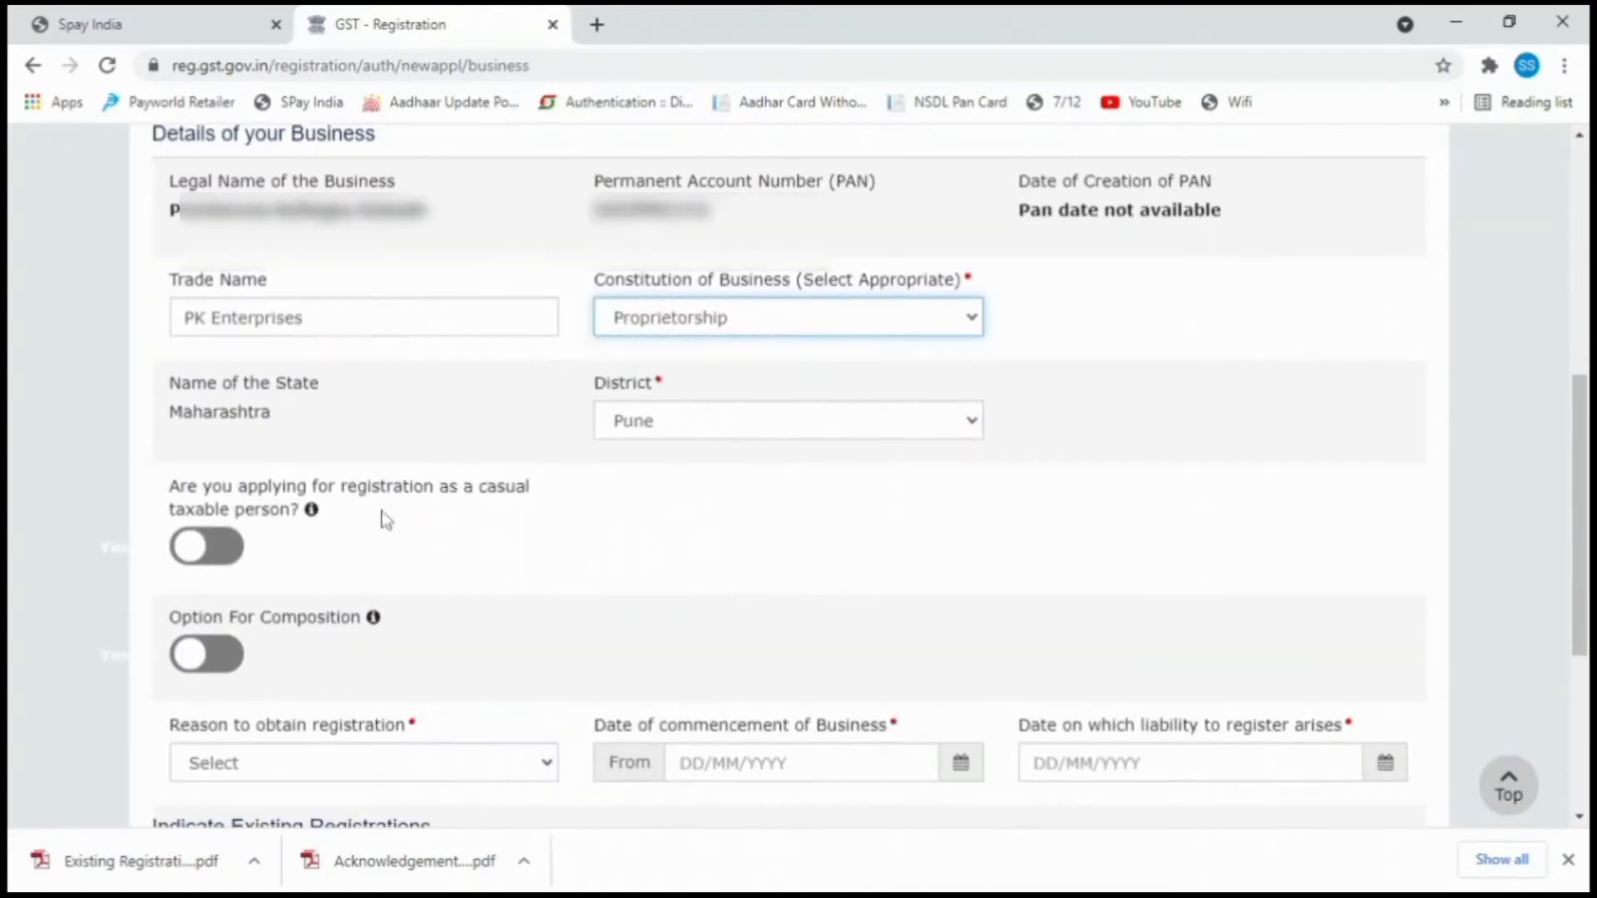
scroll(245, 640, "down", 1)
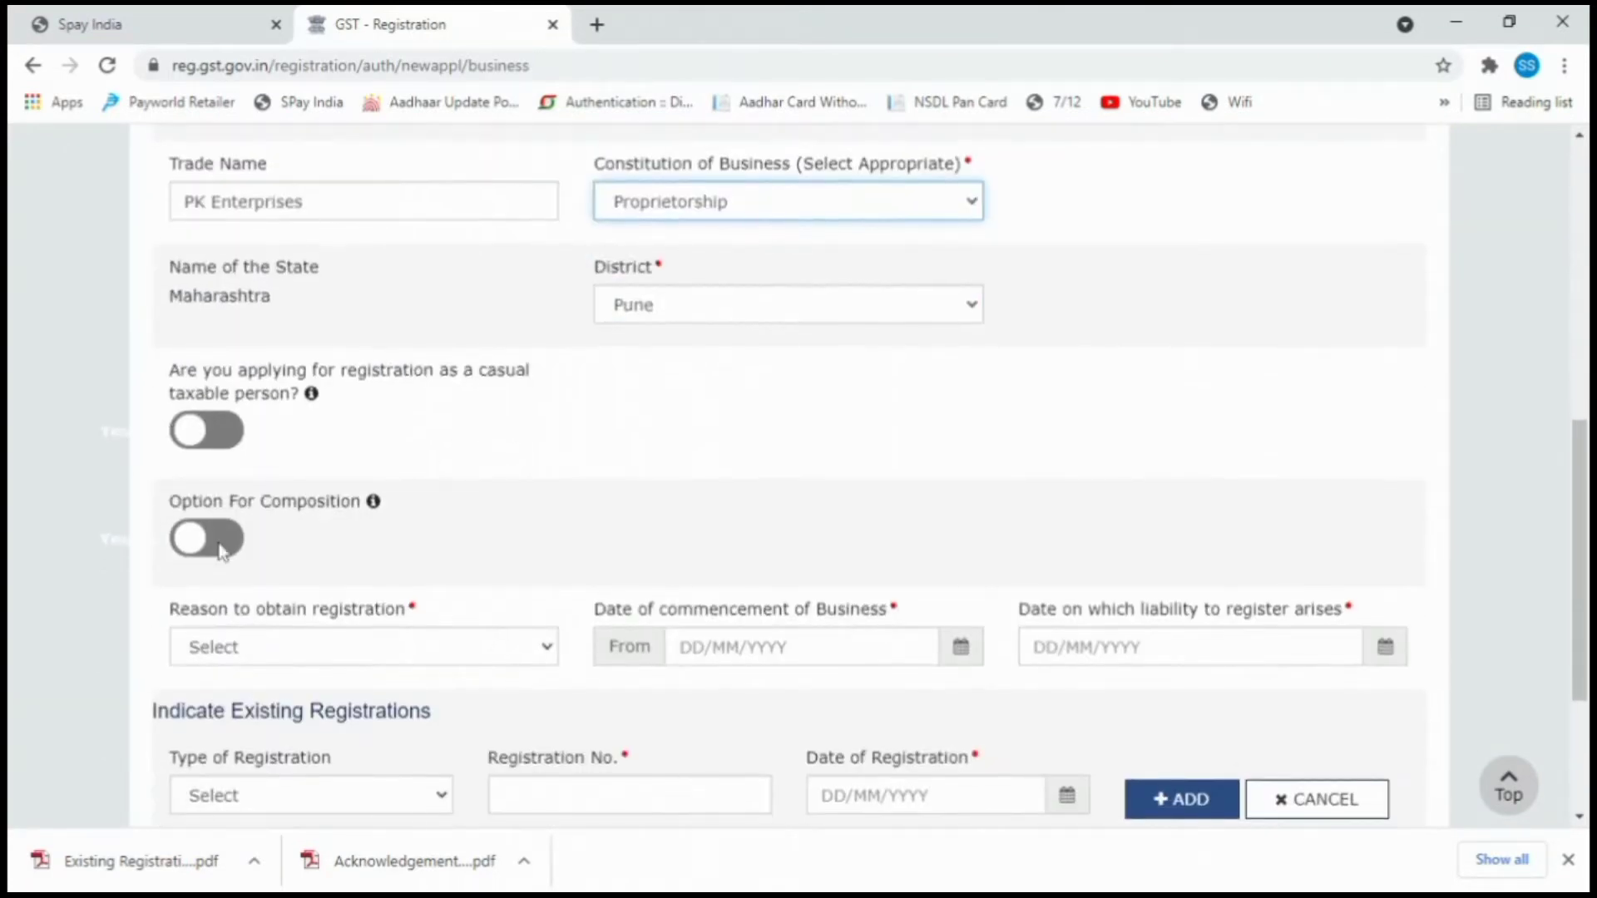
Opt for composition as any other eligible supplier and accept the composition levy declaration.
left_click(220, 541)
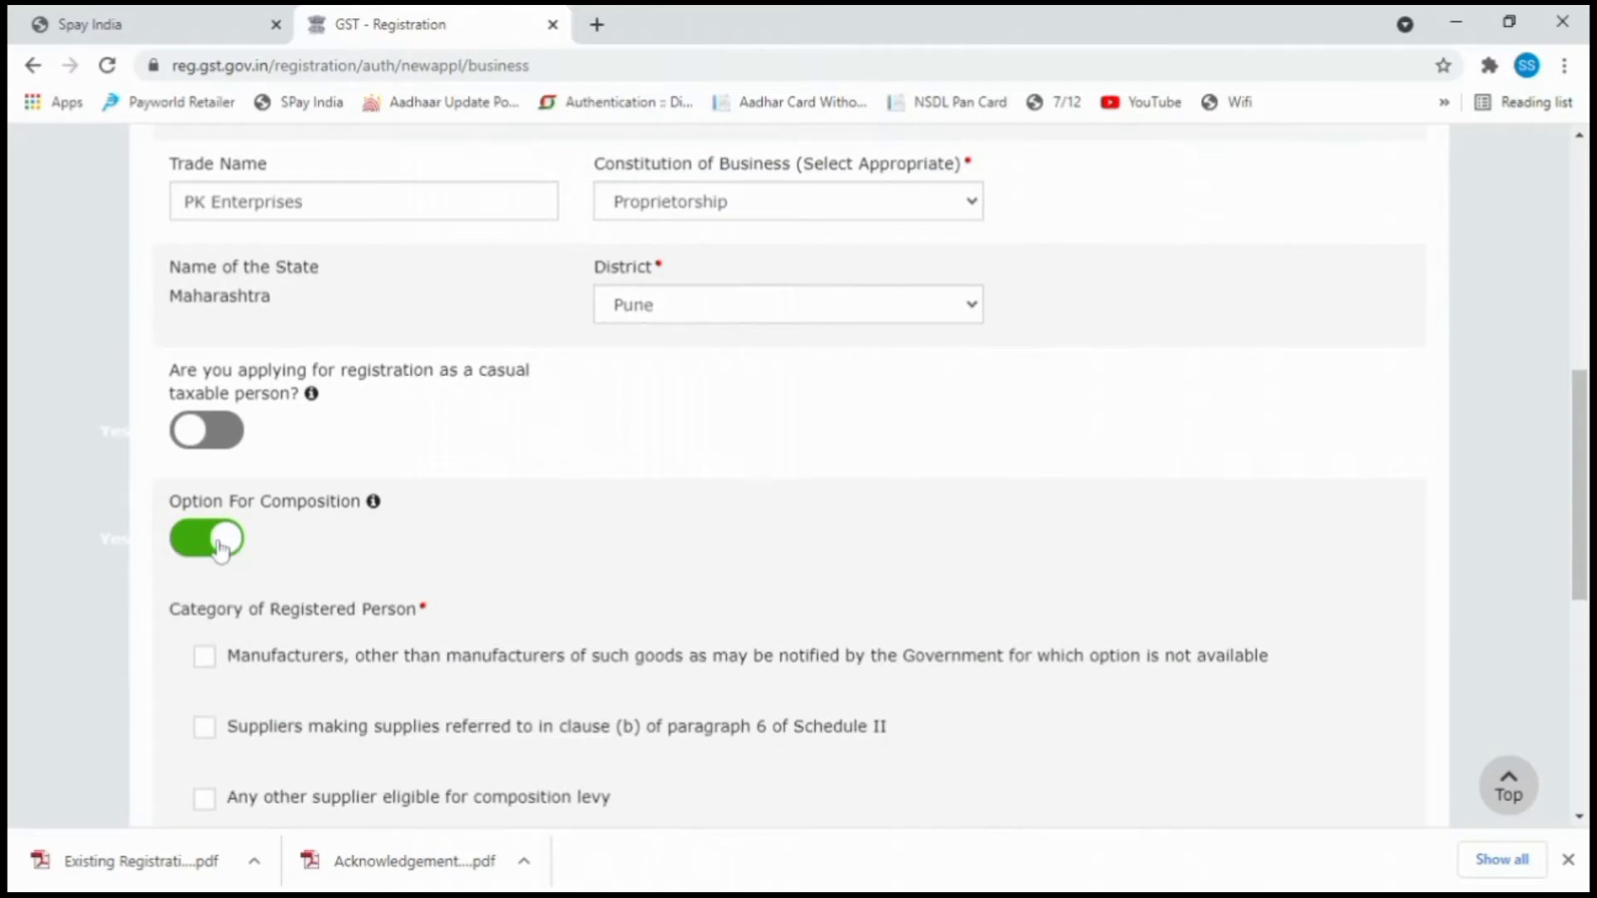
scroll(221, 545, "down", 2)
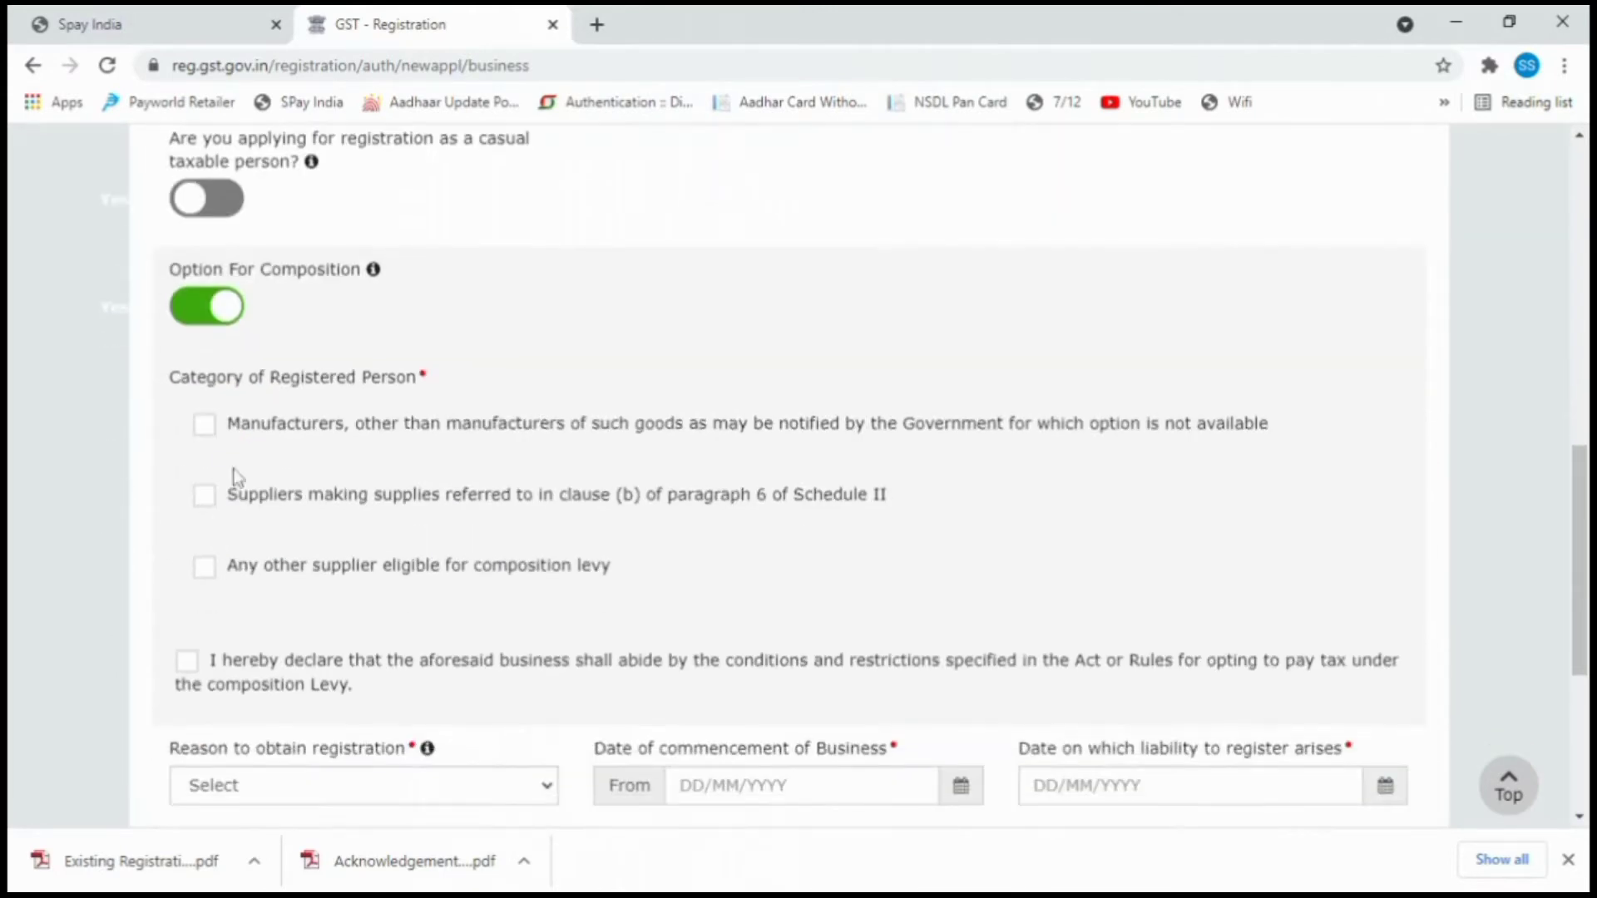
left_click(199, 570)
scroll(200, 574, "down", 1)
left_click(206, 549)
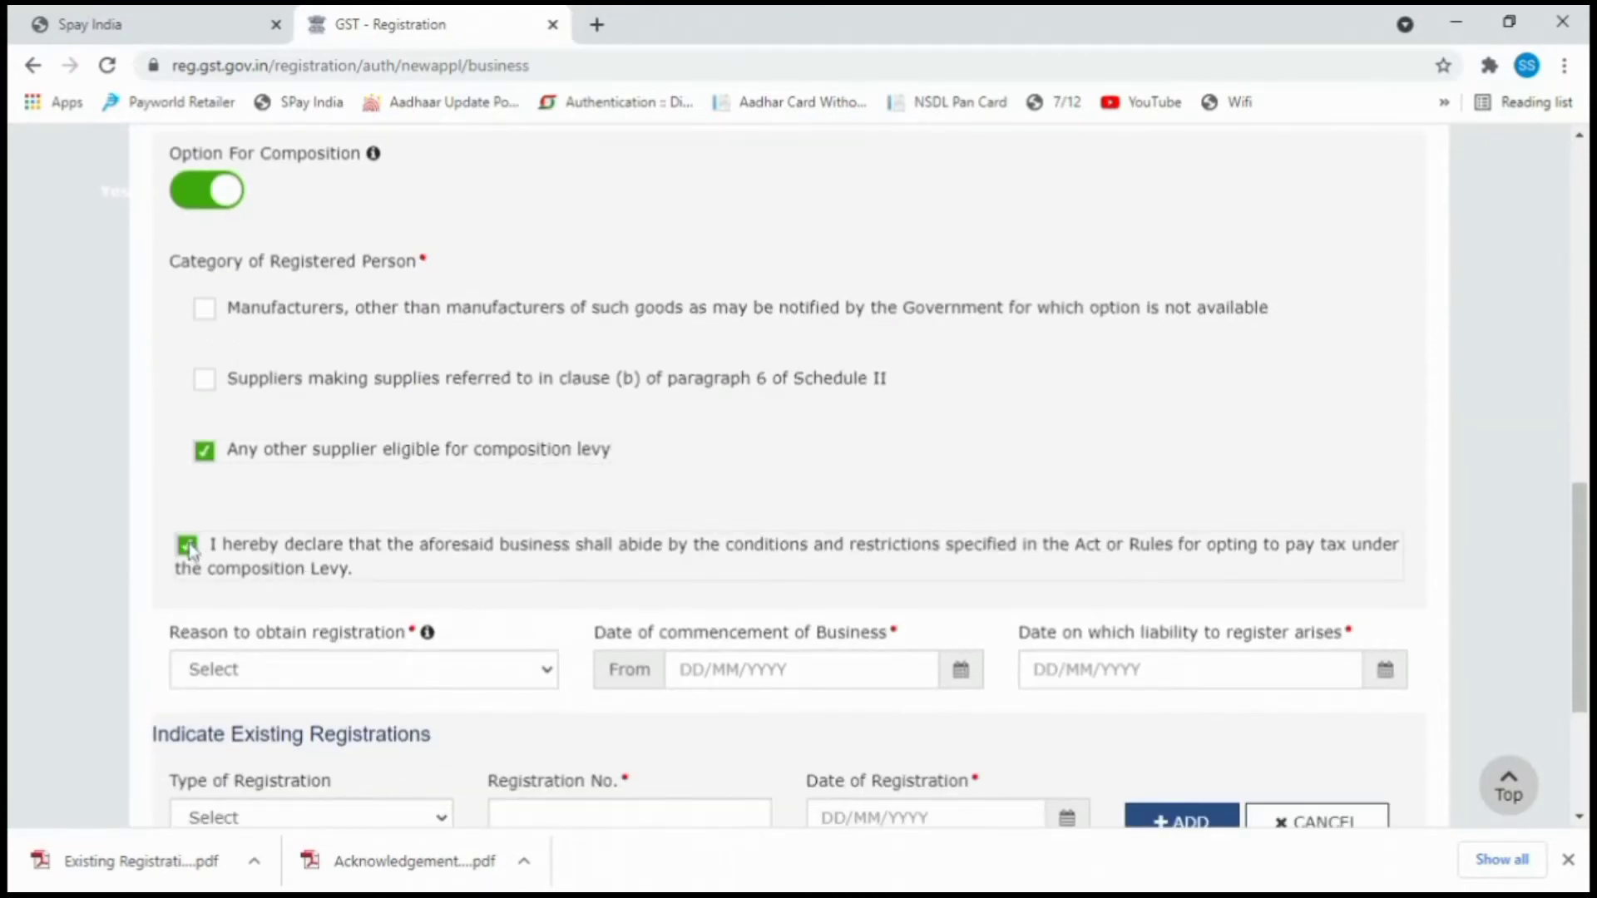
scroll(401, 507, "down", 2)
Set the reason to Transfer / Succession of business with commencement and liability dates 22/06/2021.
left_click(318, 432)
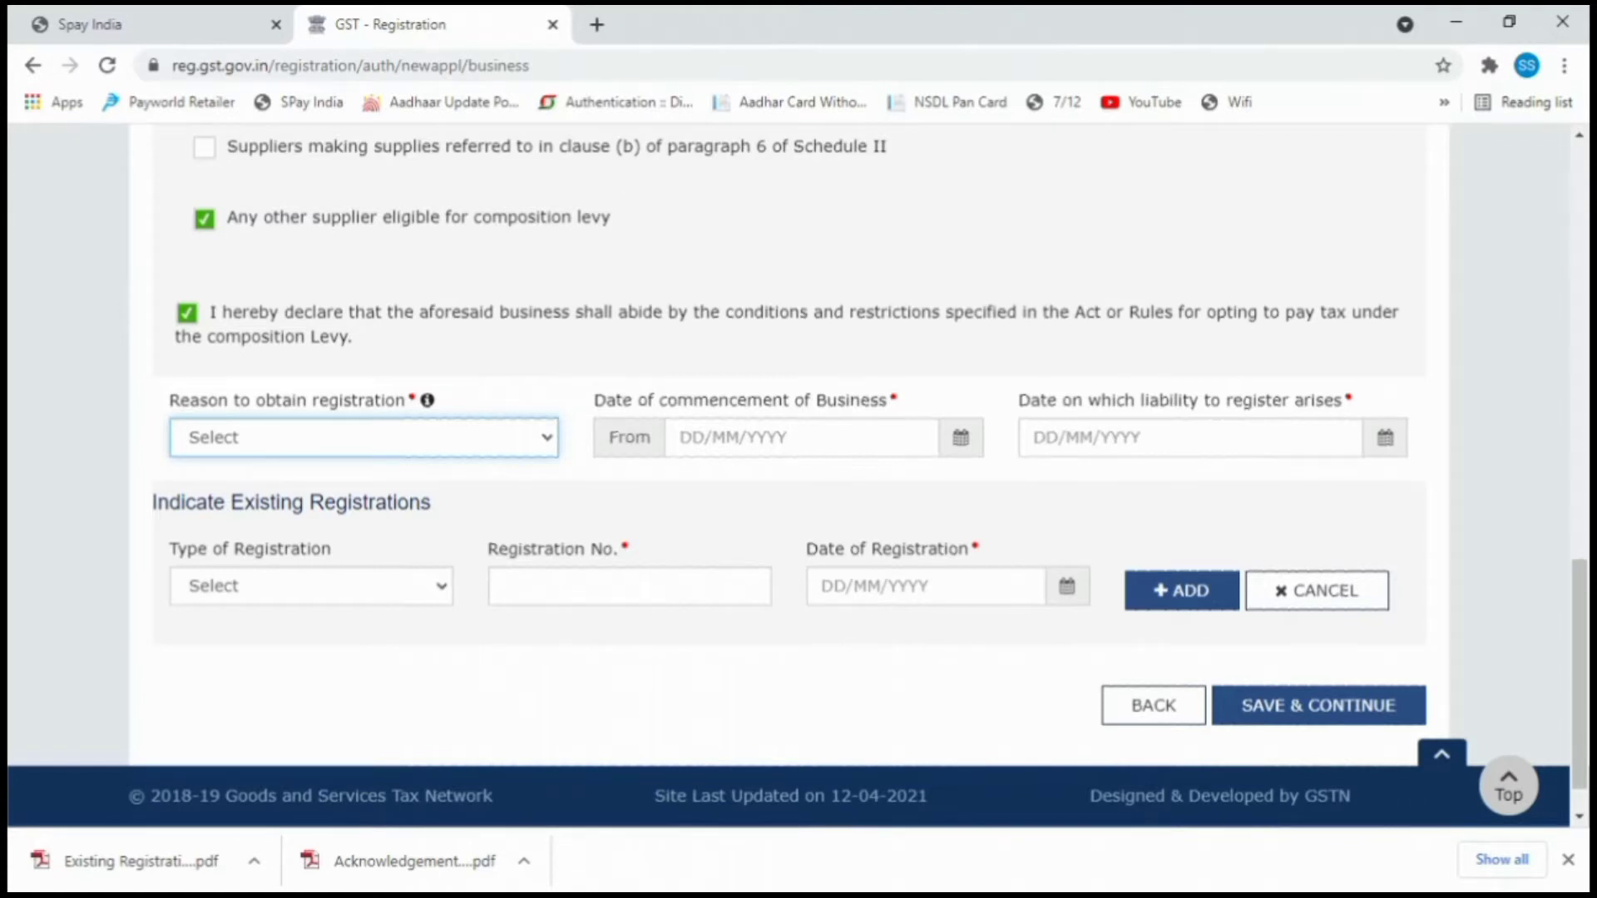
left_click(414, 569)
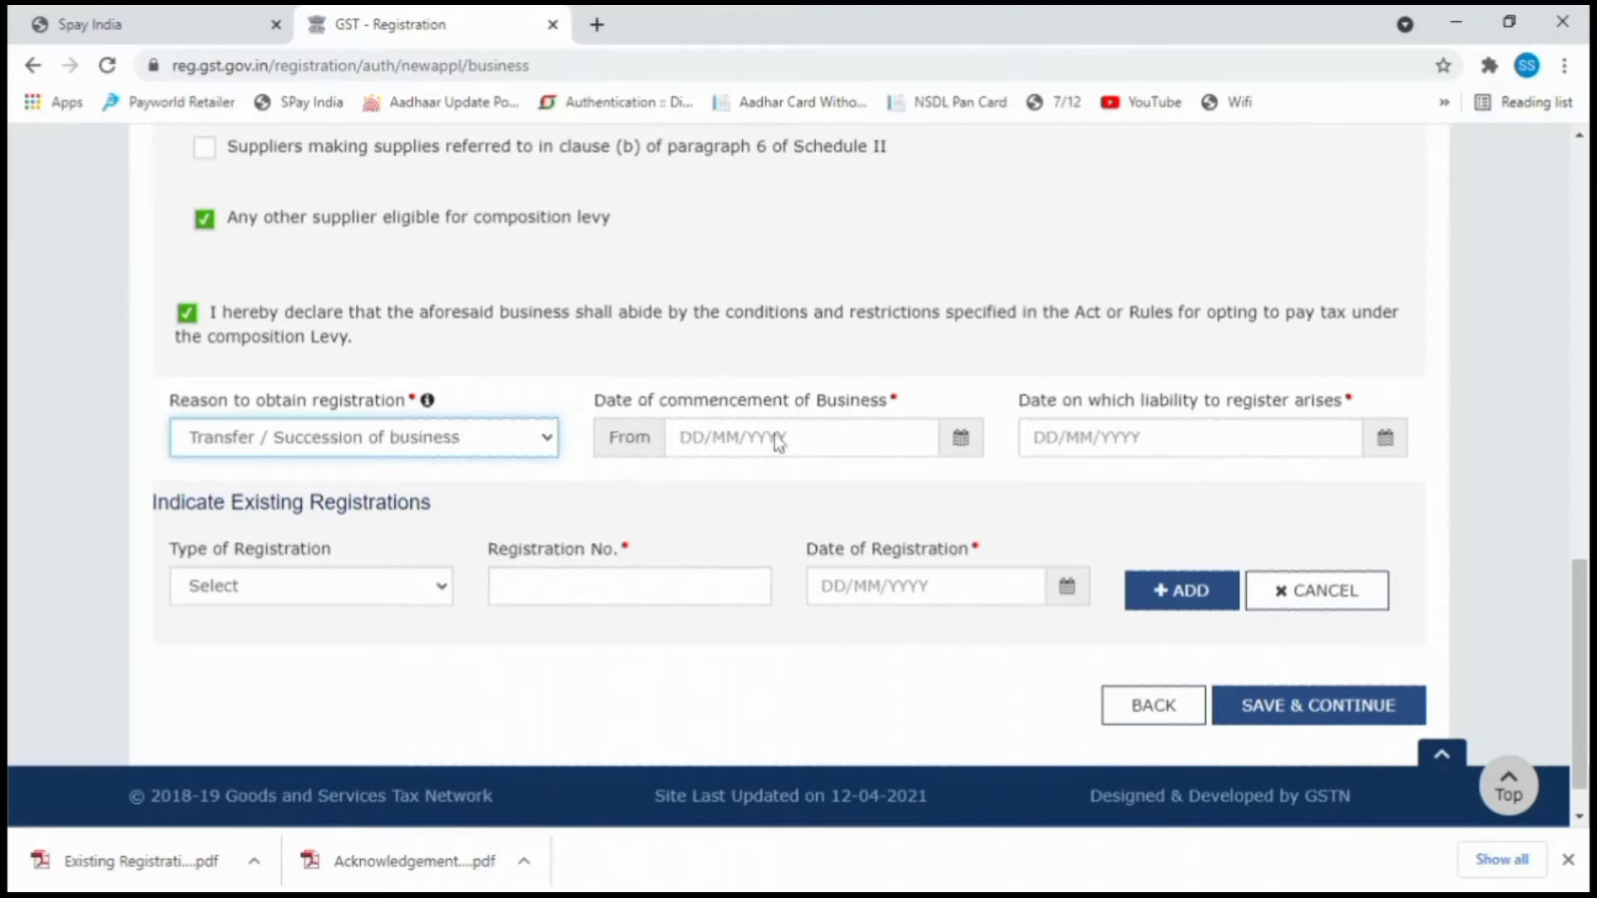
left_click(962, 438)
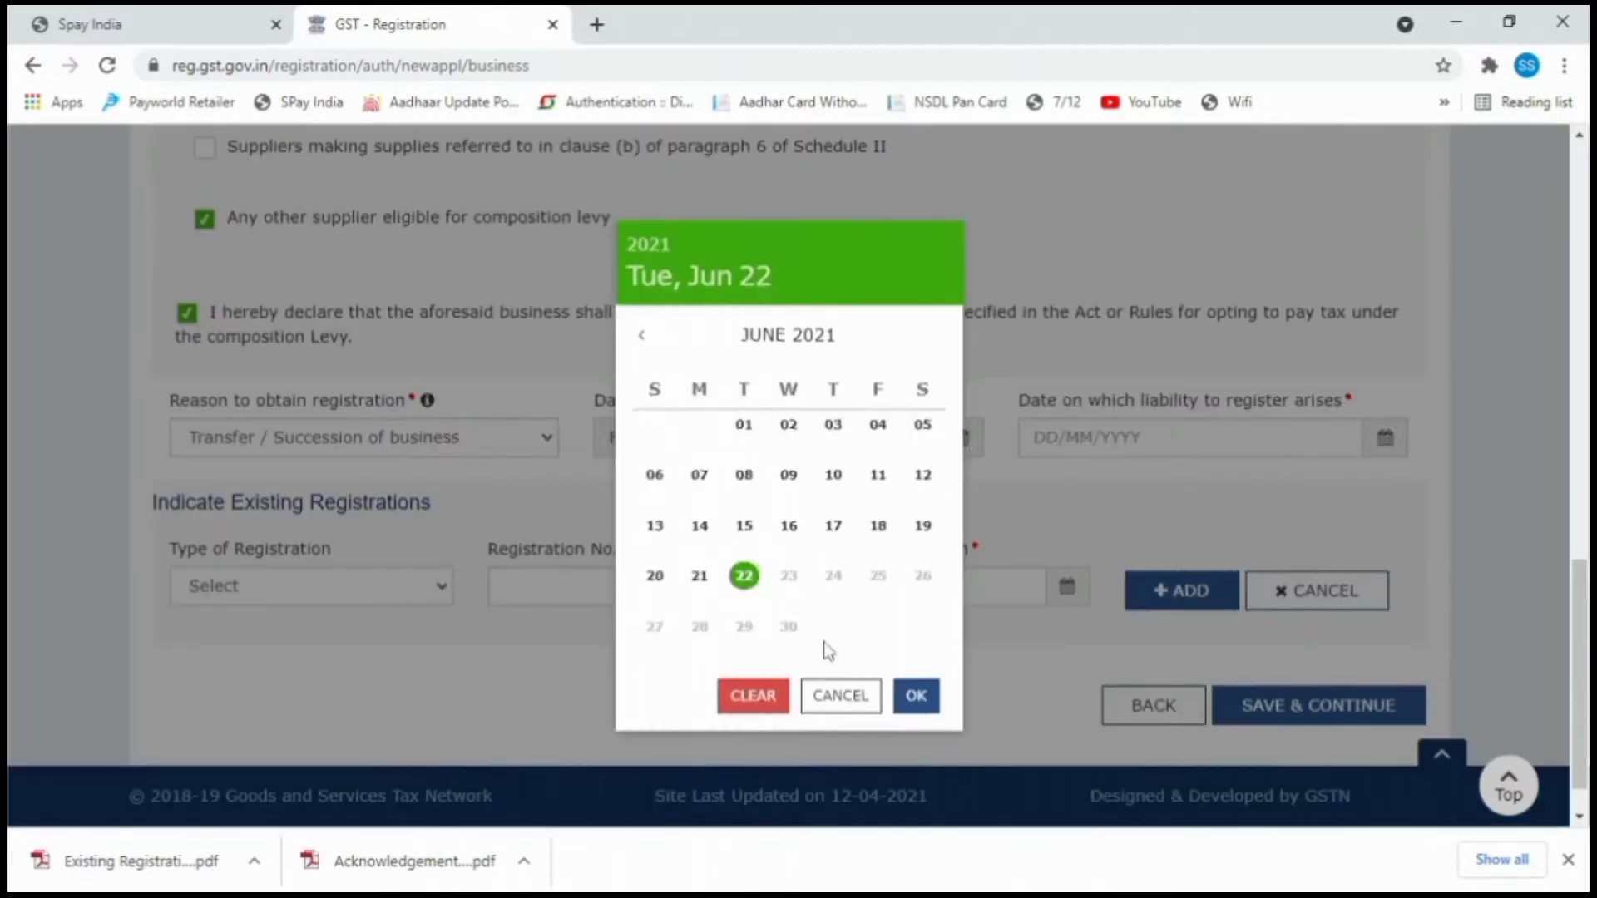
left_click(915, 696)
left_click(1385, 441)
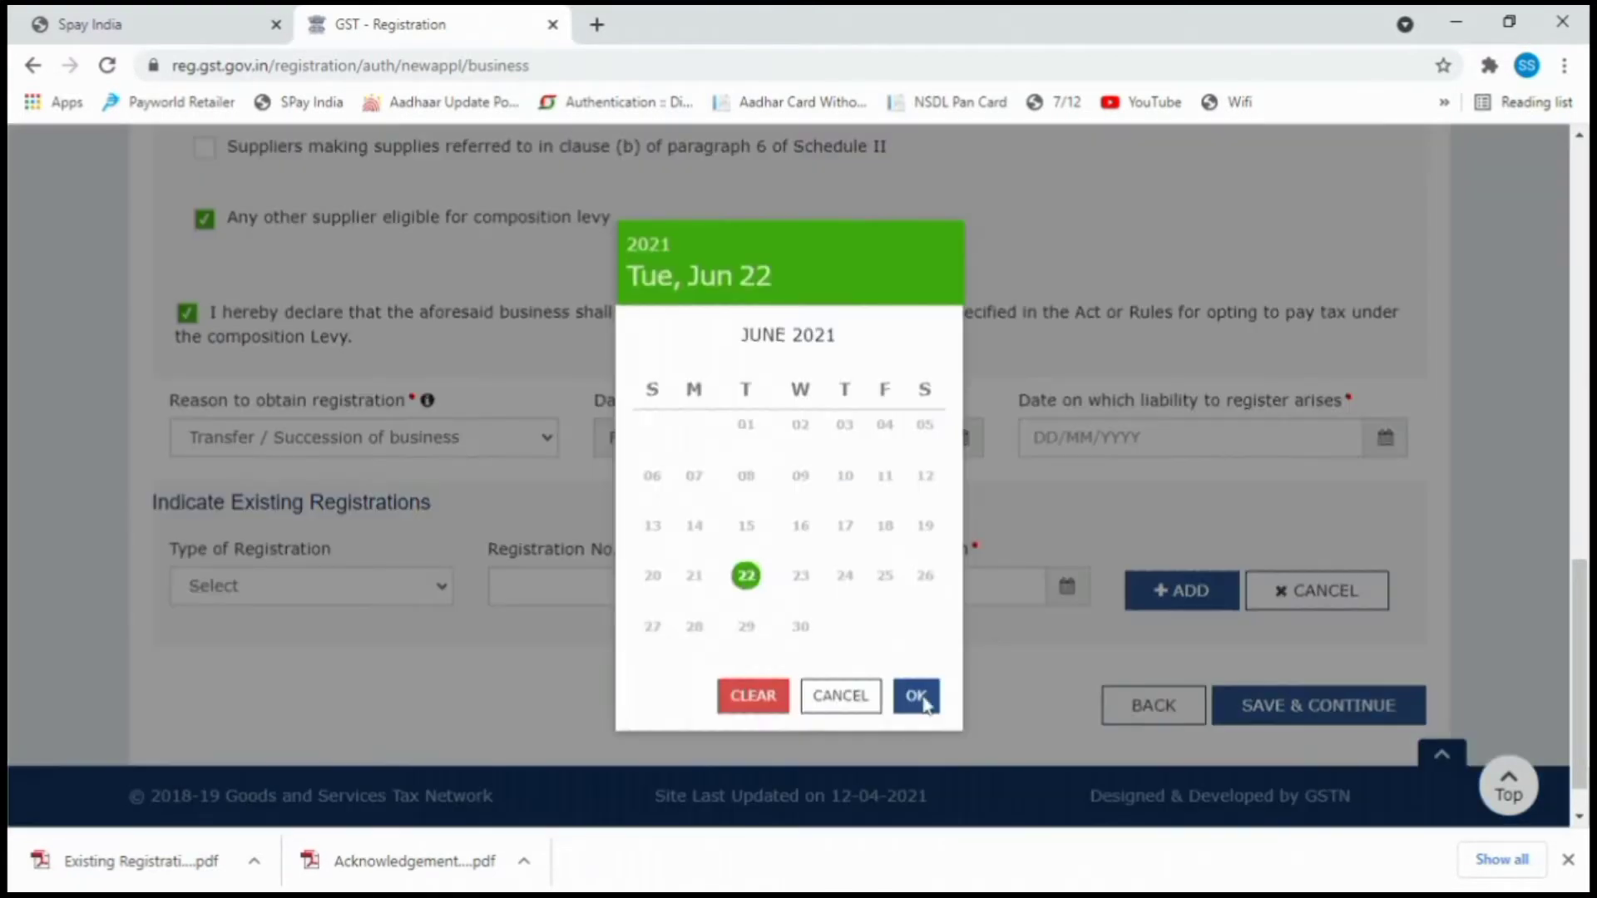
left_click(916, 696)
Add the existing Shops and Establishment registration dated 22/06/2021 and save the business details.
left_click(334, 585)
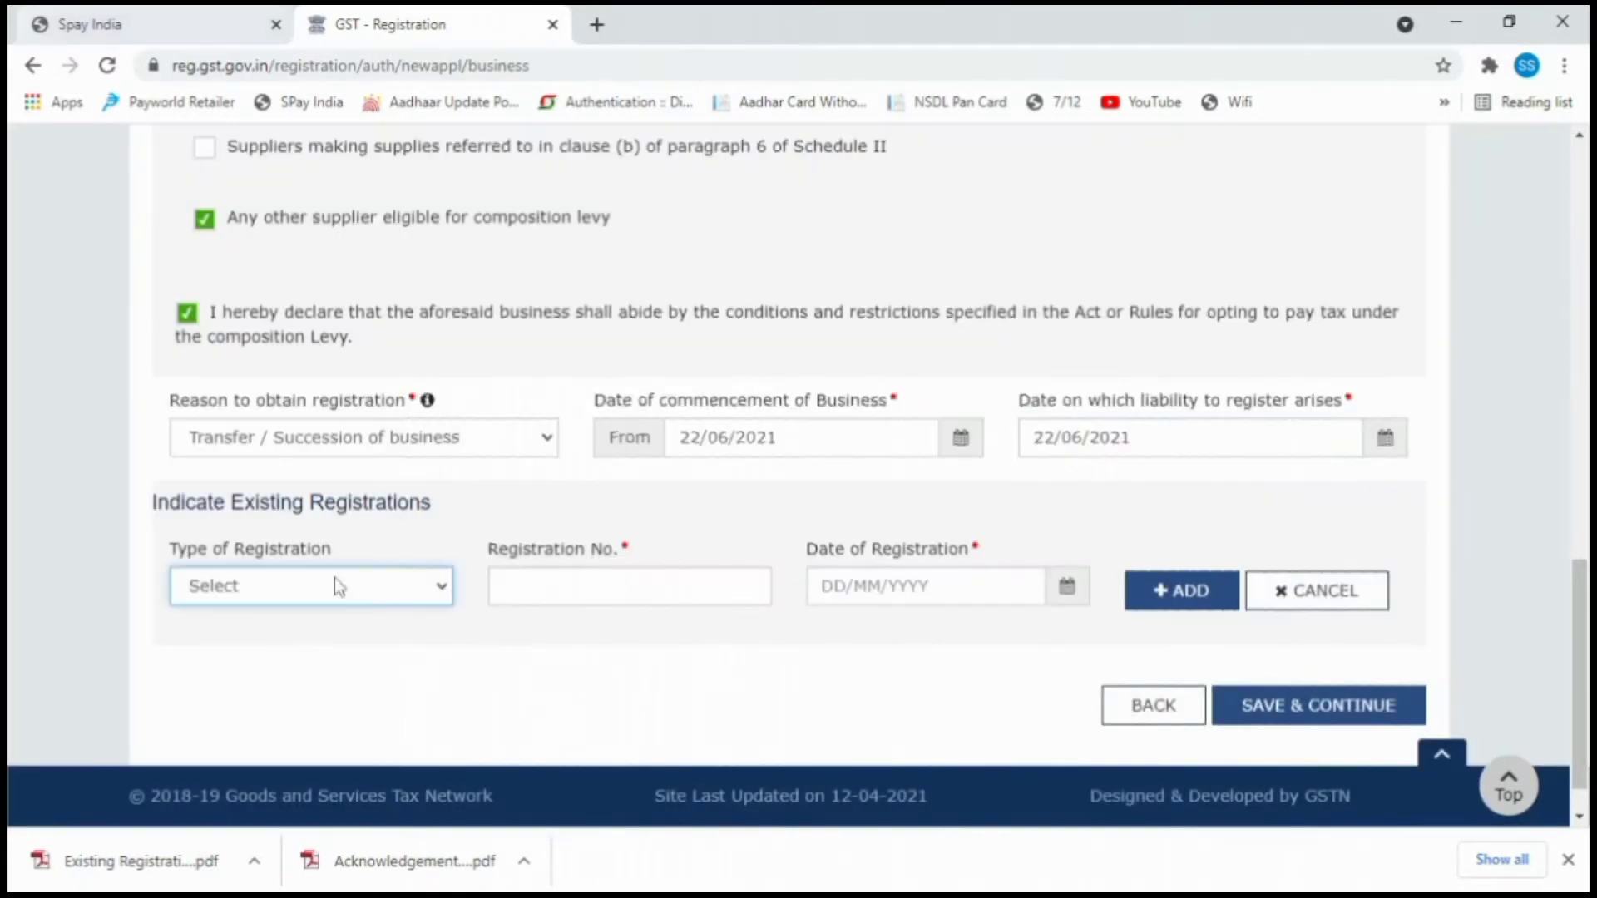
left_click(357, 266)
left_click(765, 585)
left_click(319, 585)
left_click(371, 554)
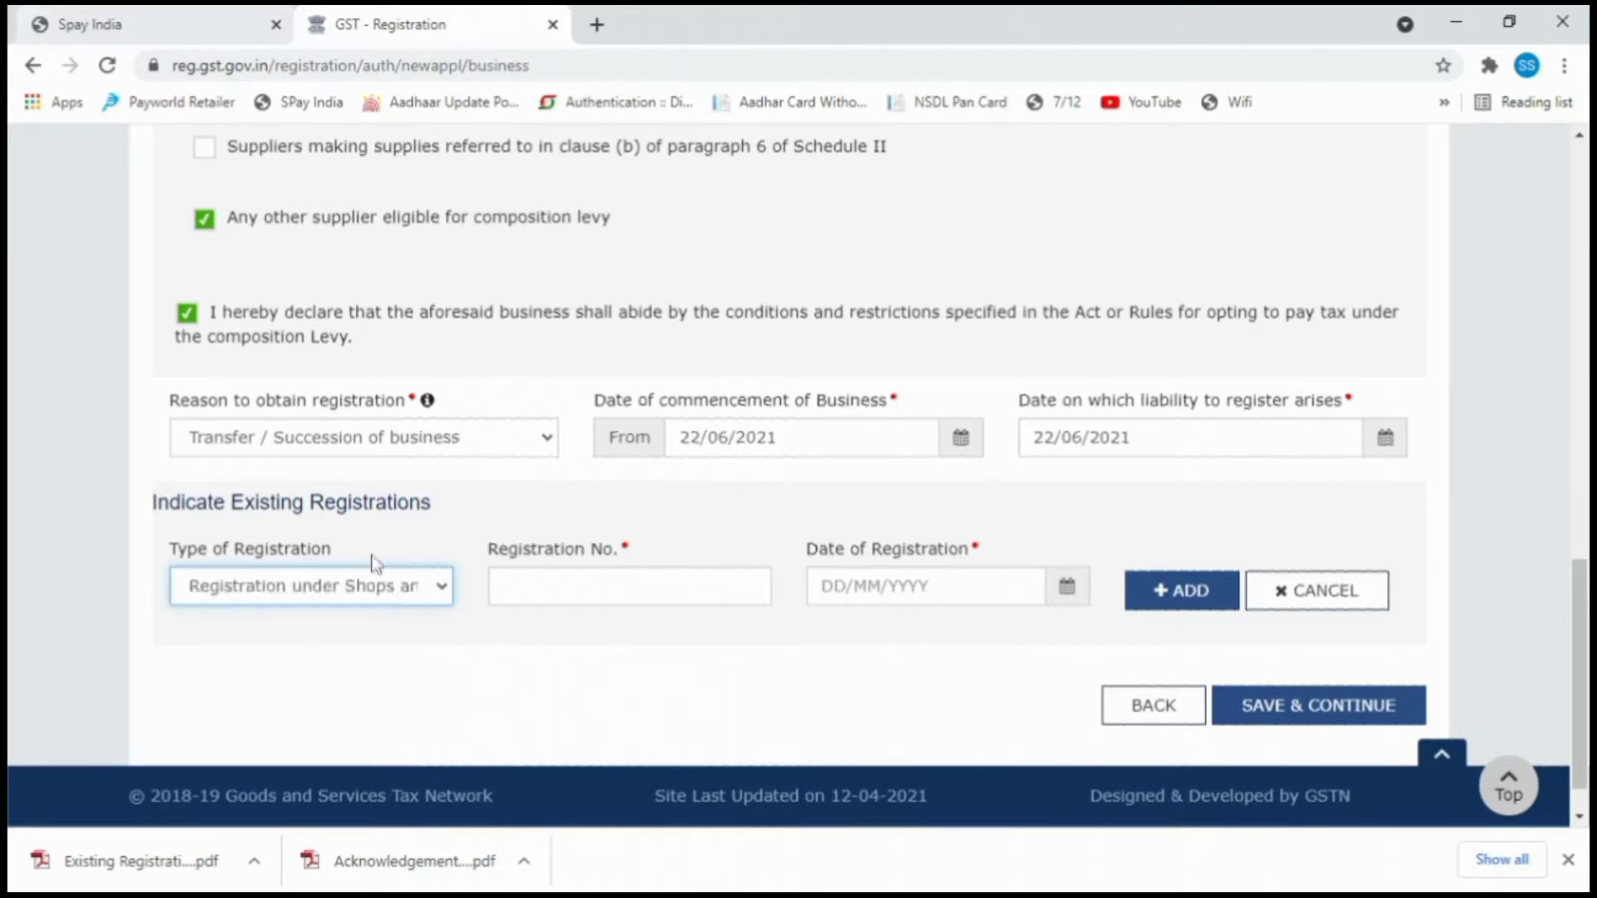
left_click(565, 588)
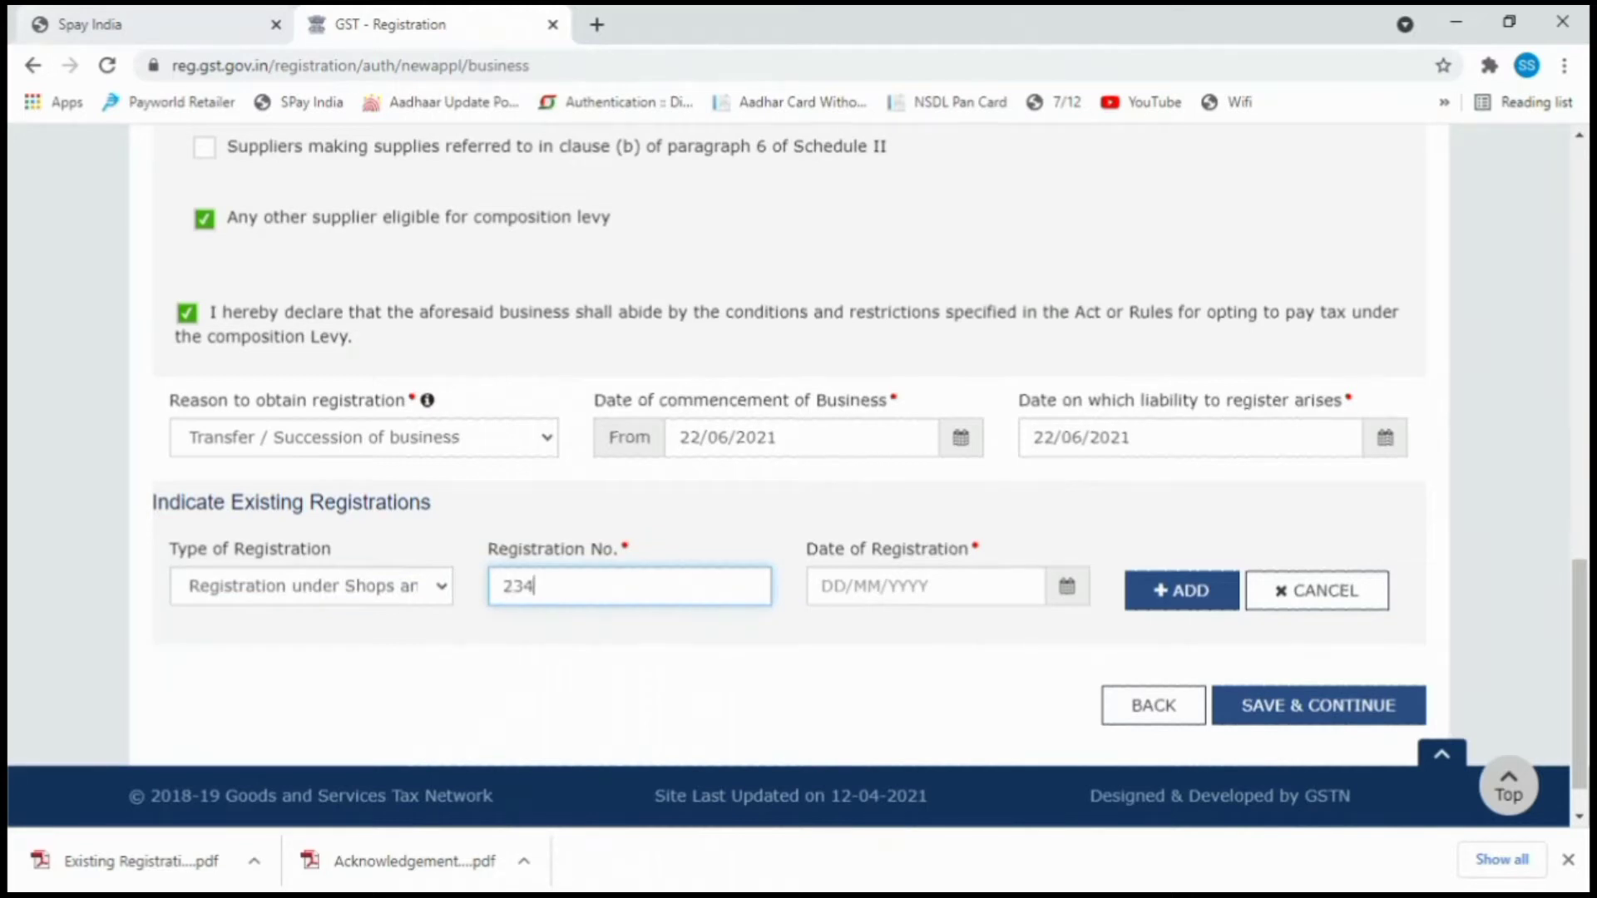
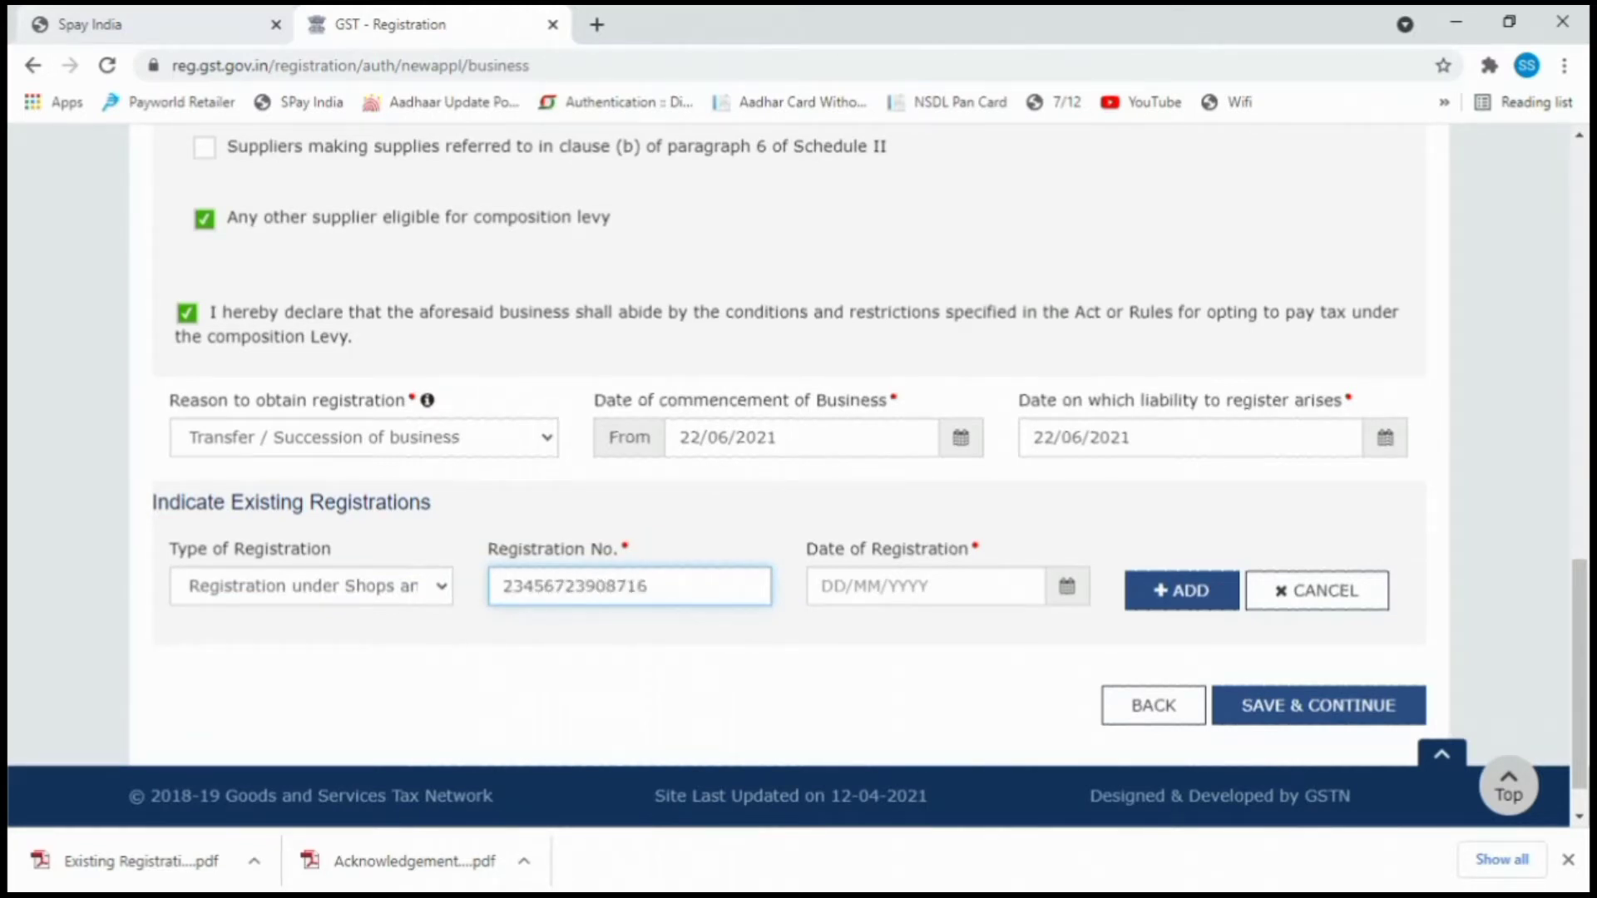
left_click(1064, 590)
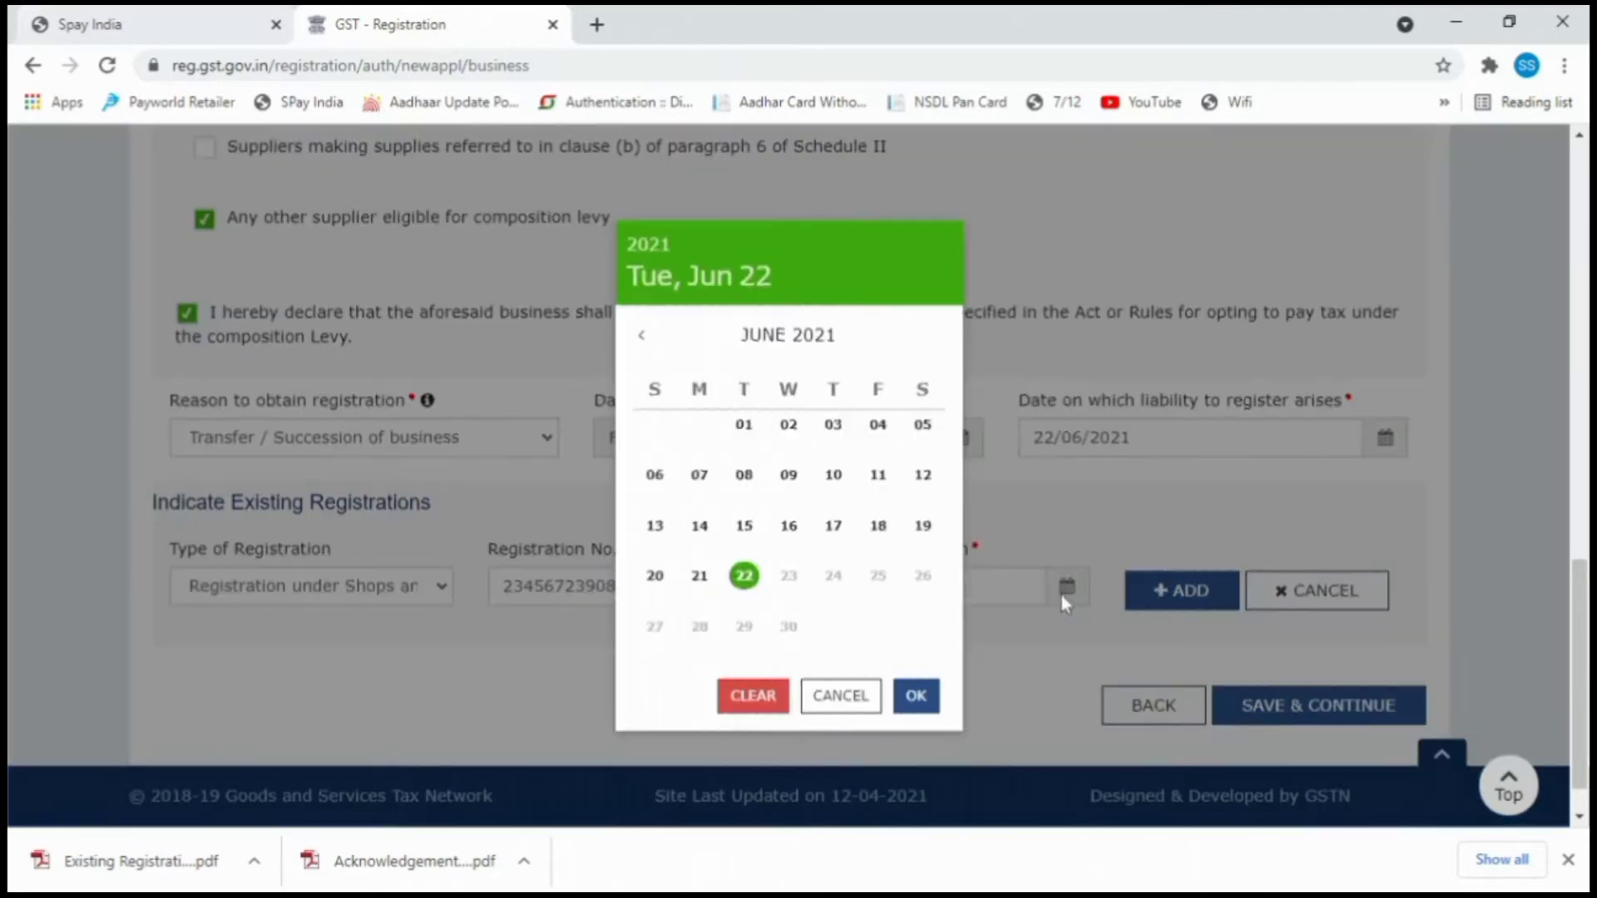
left_click(917, 695)
left_click(1160, 603)
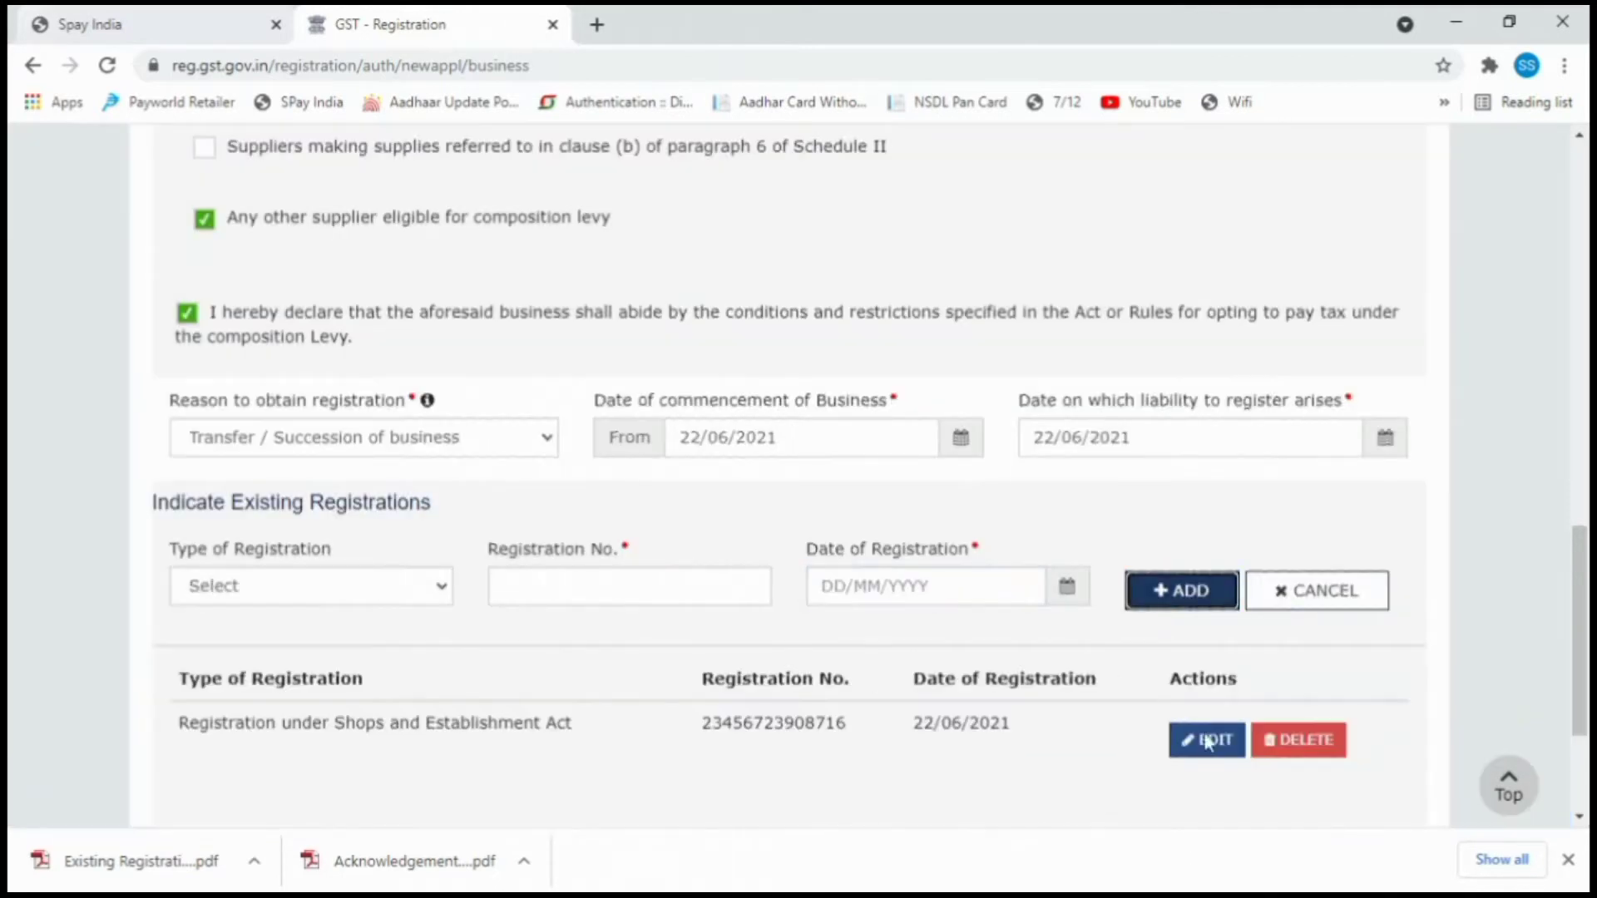
scroll(1207, 742, "down", 3)
left_click(1265, 652)
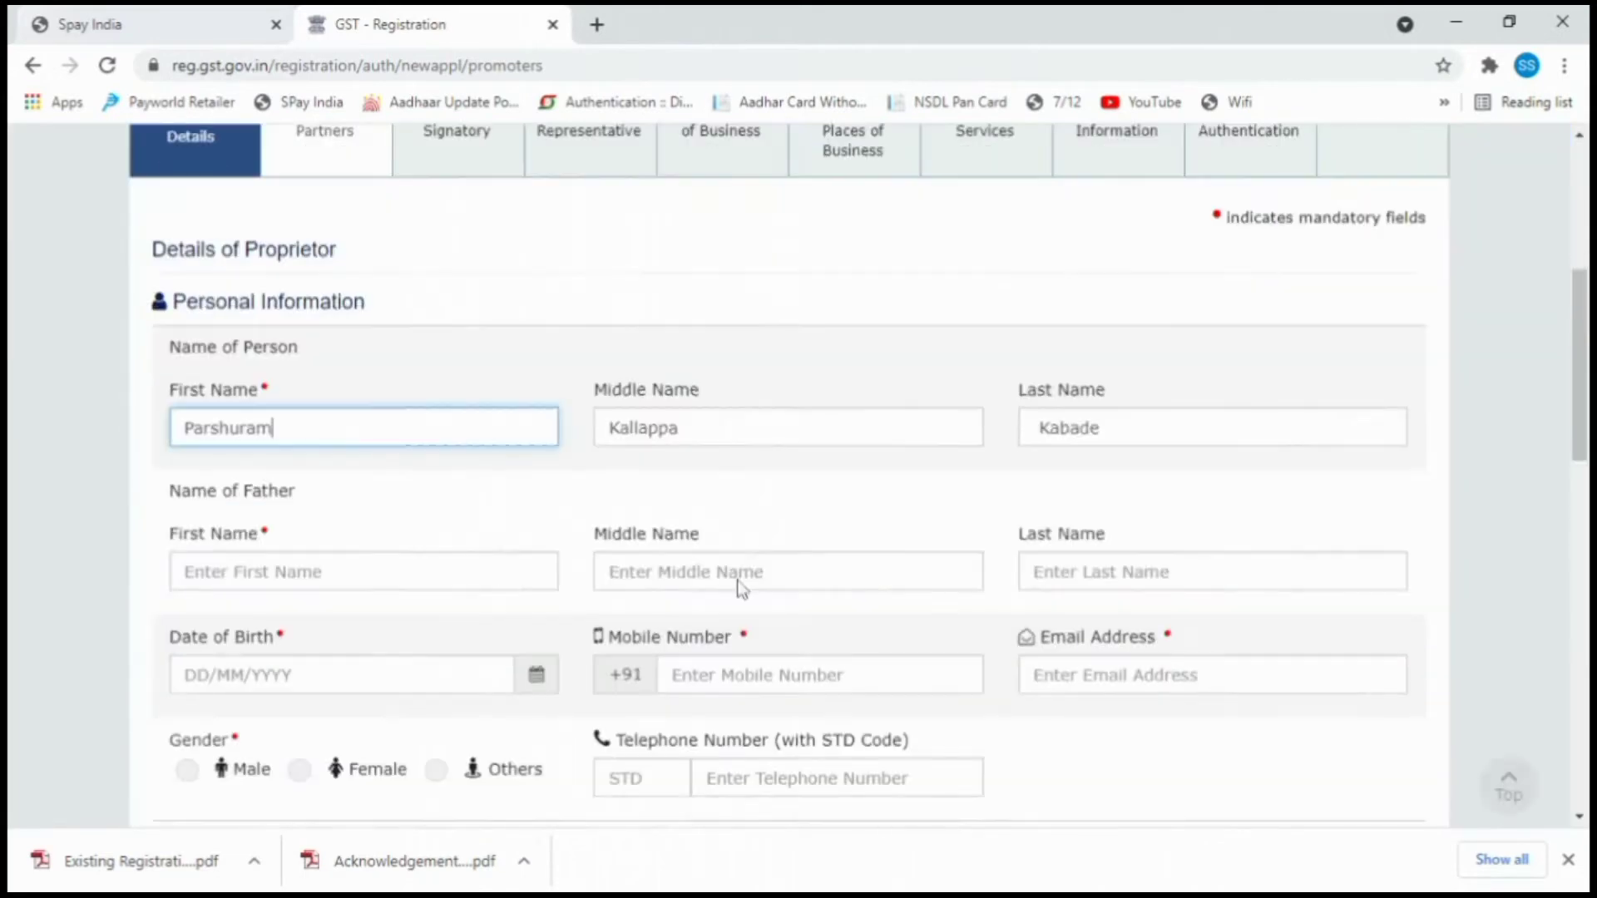
Enter the proprietor's father's first and last name.
scroll(411, 526, "down", 3)
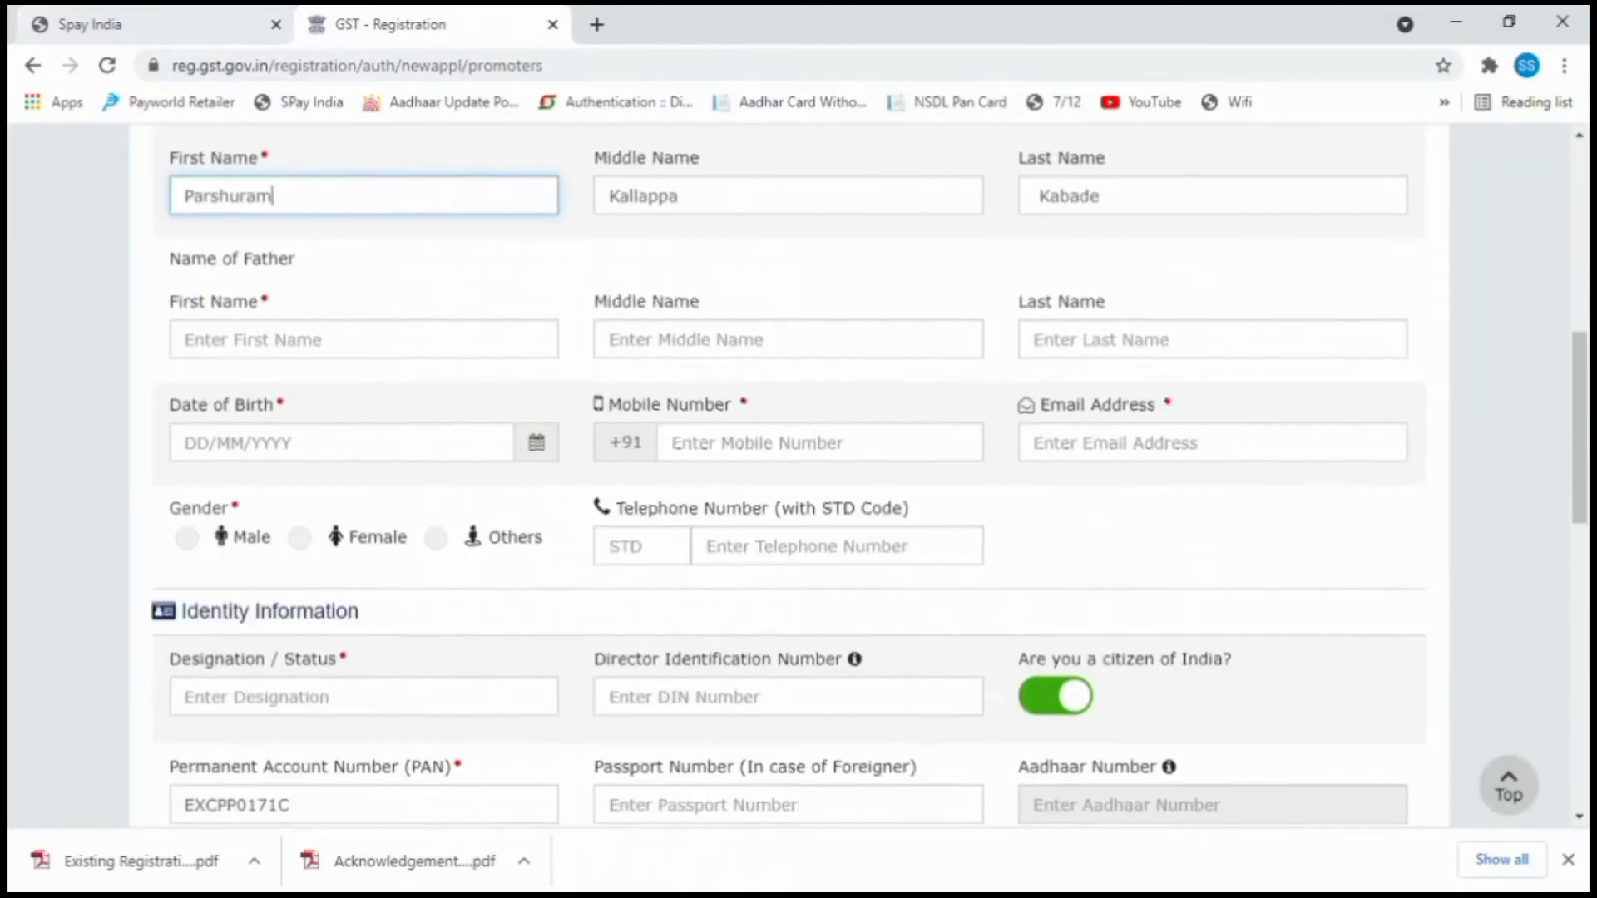
left_click(363, 340)
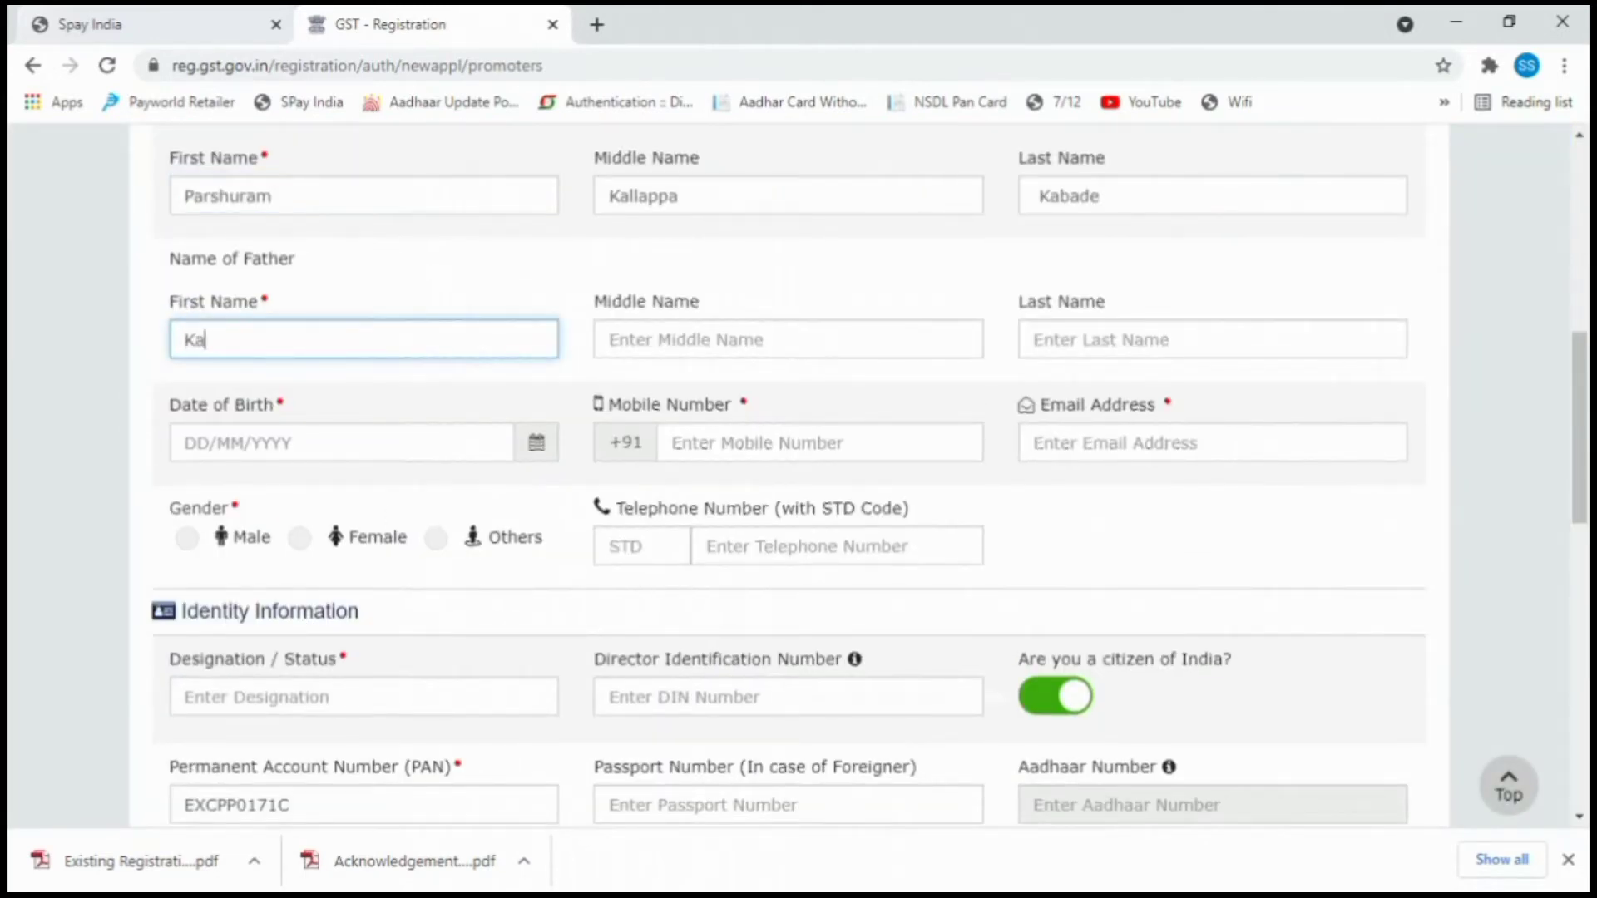
key("Tab")
key("Tab")
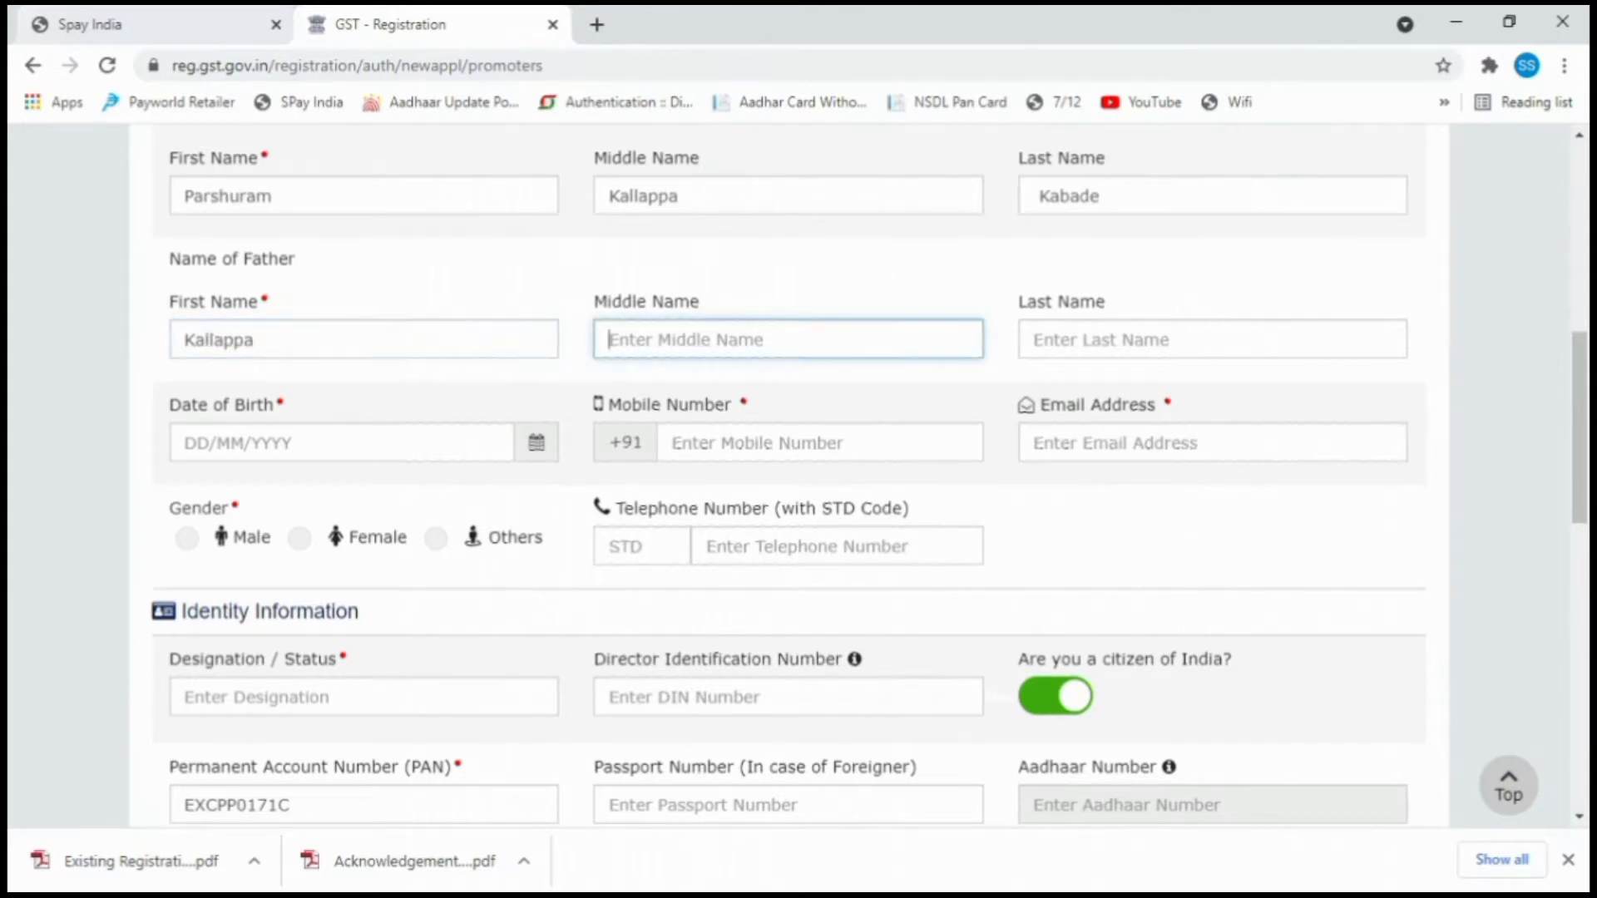
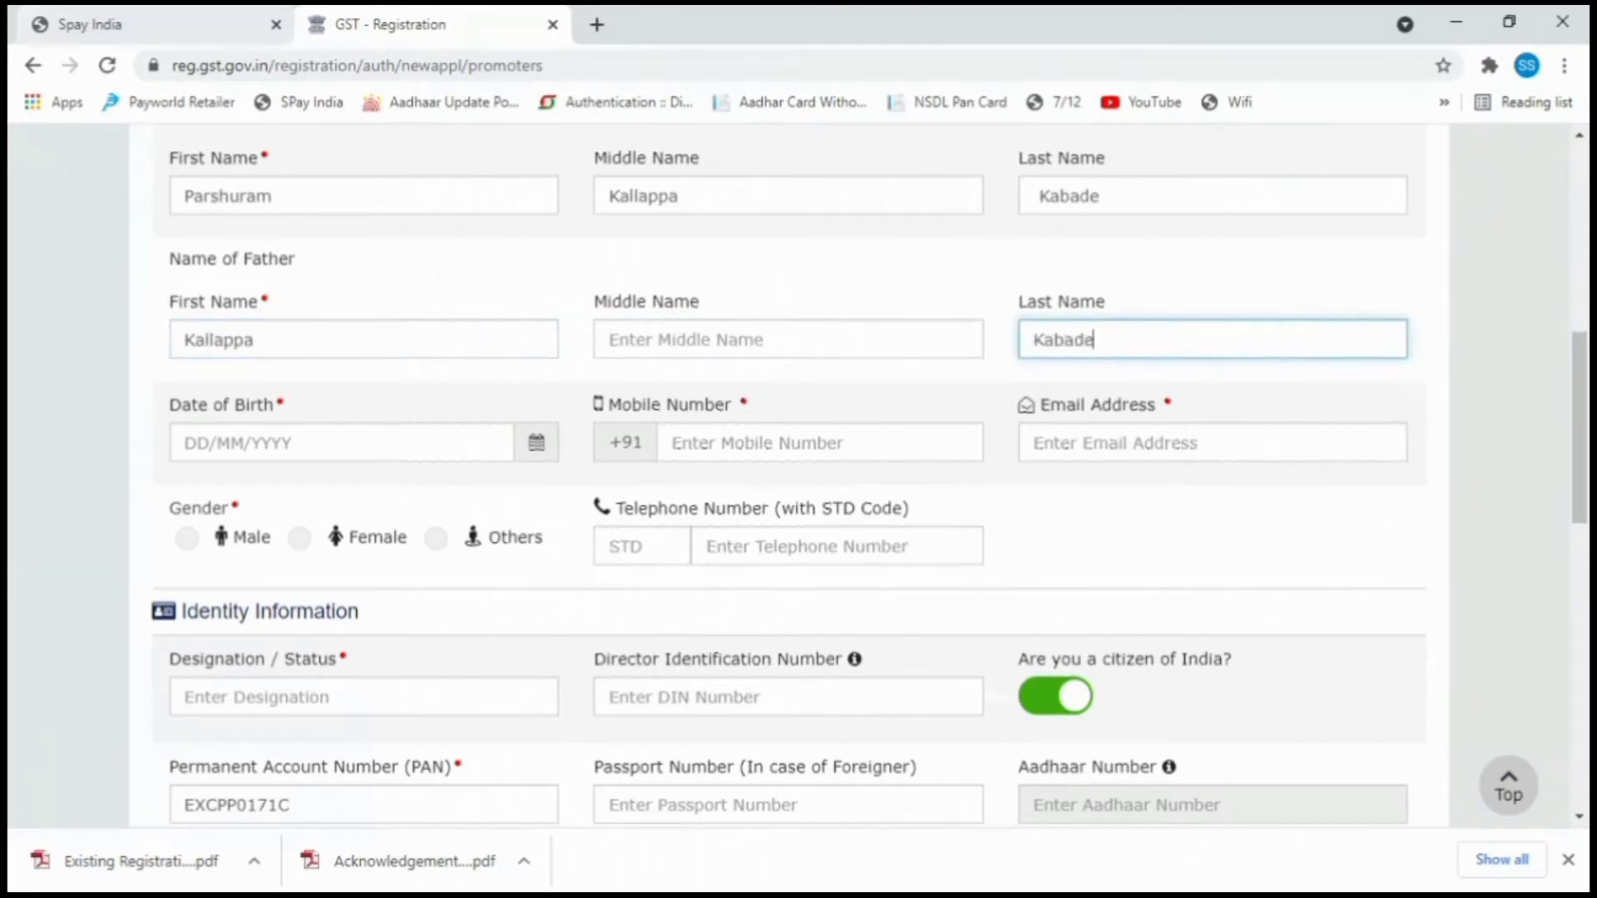
key("Tab")
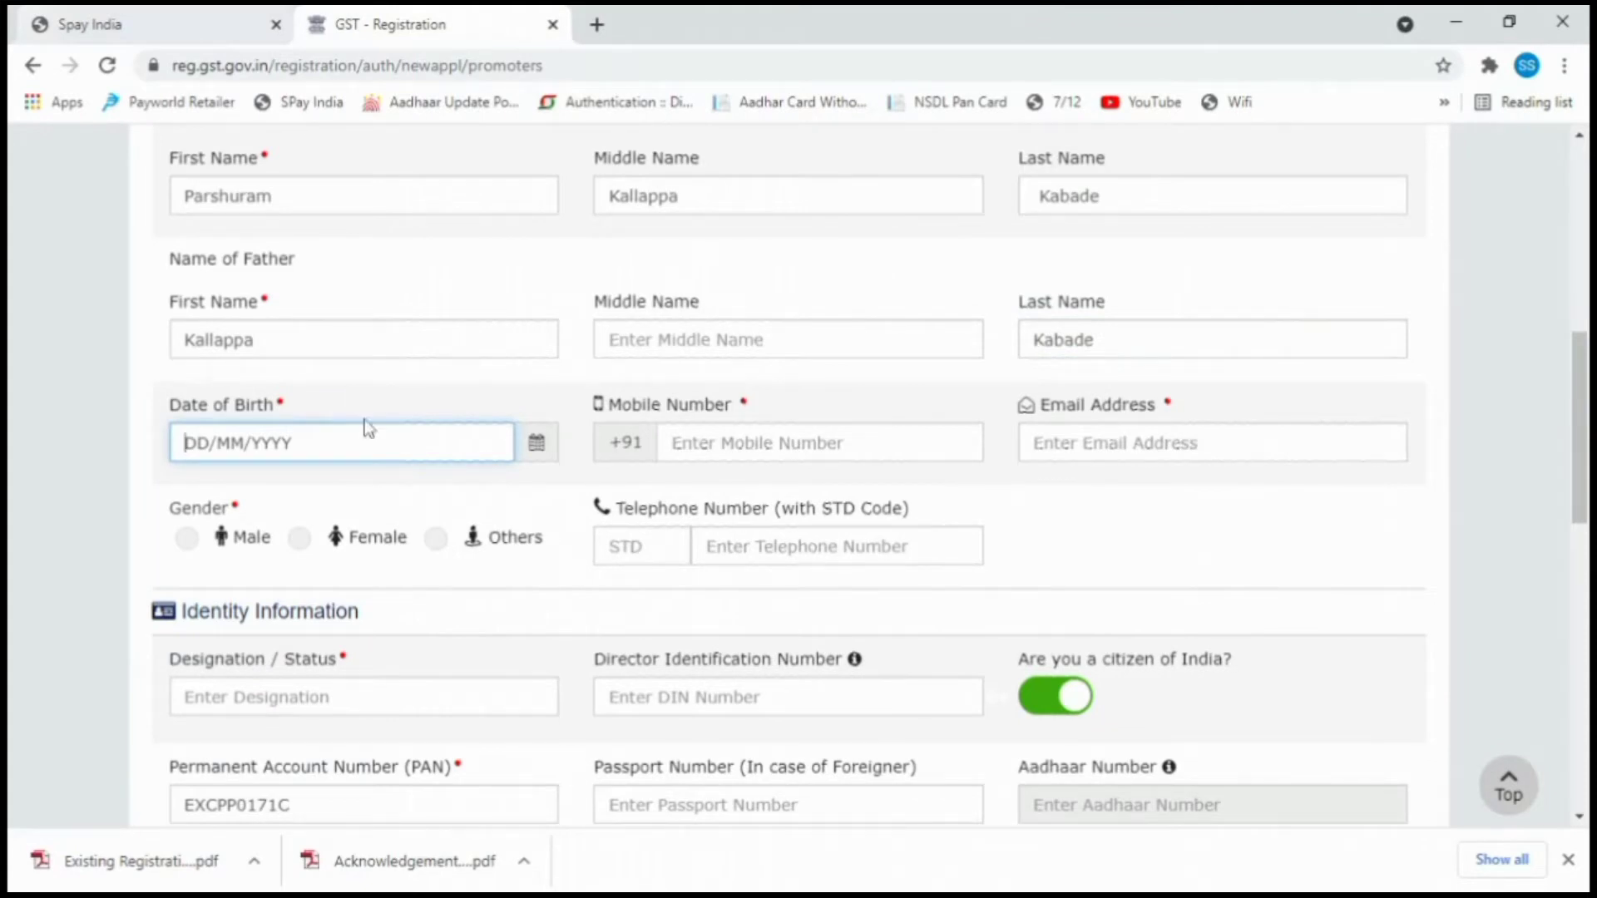
Pick 01/01/1973 as the date of birth in the calendar.
left_click(535, 444)
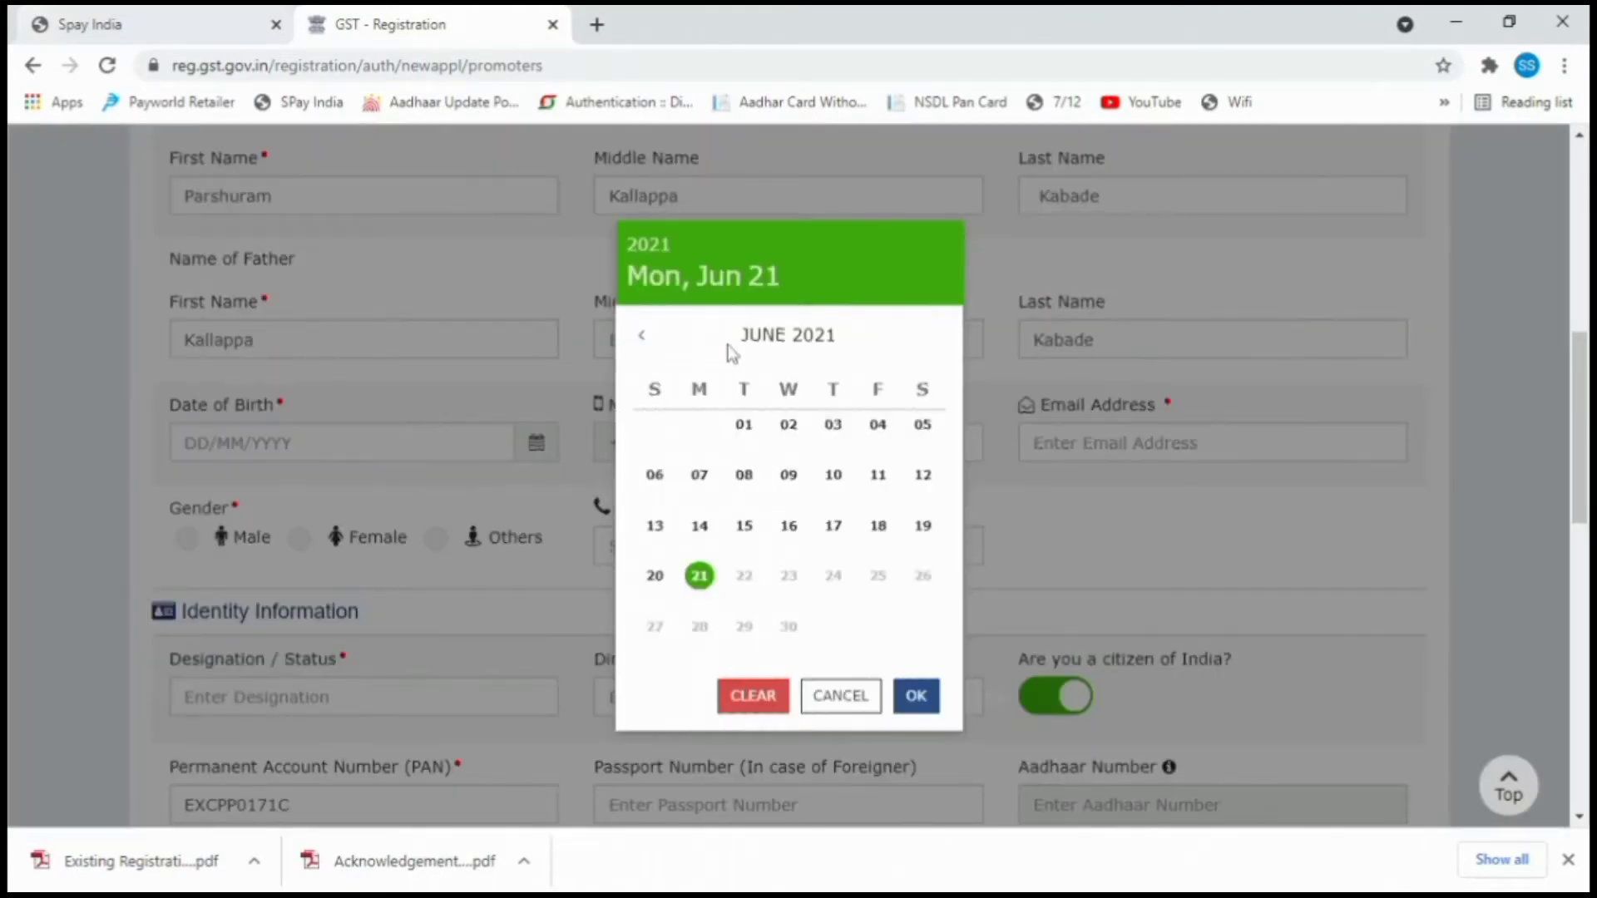
left_click(647, 246)
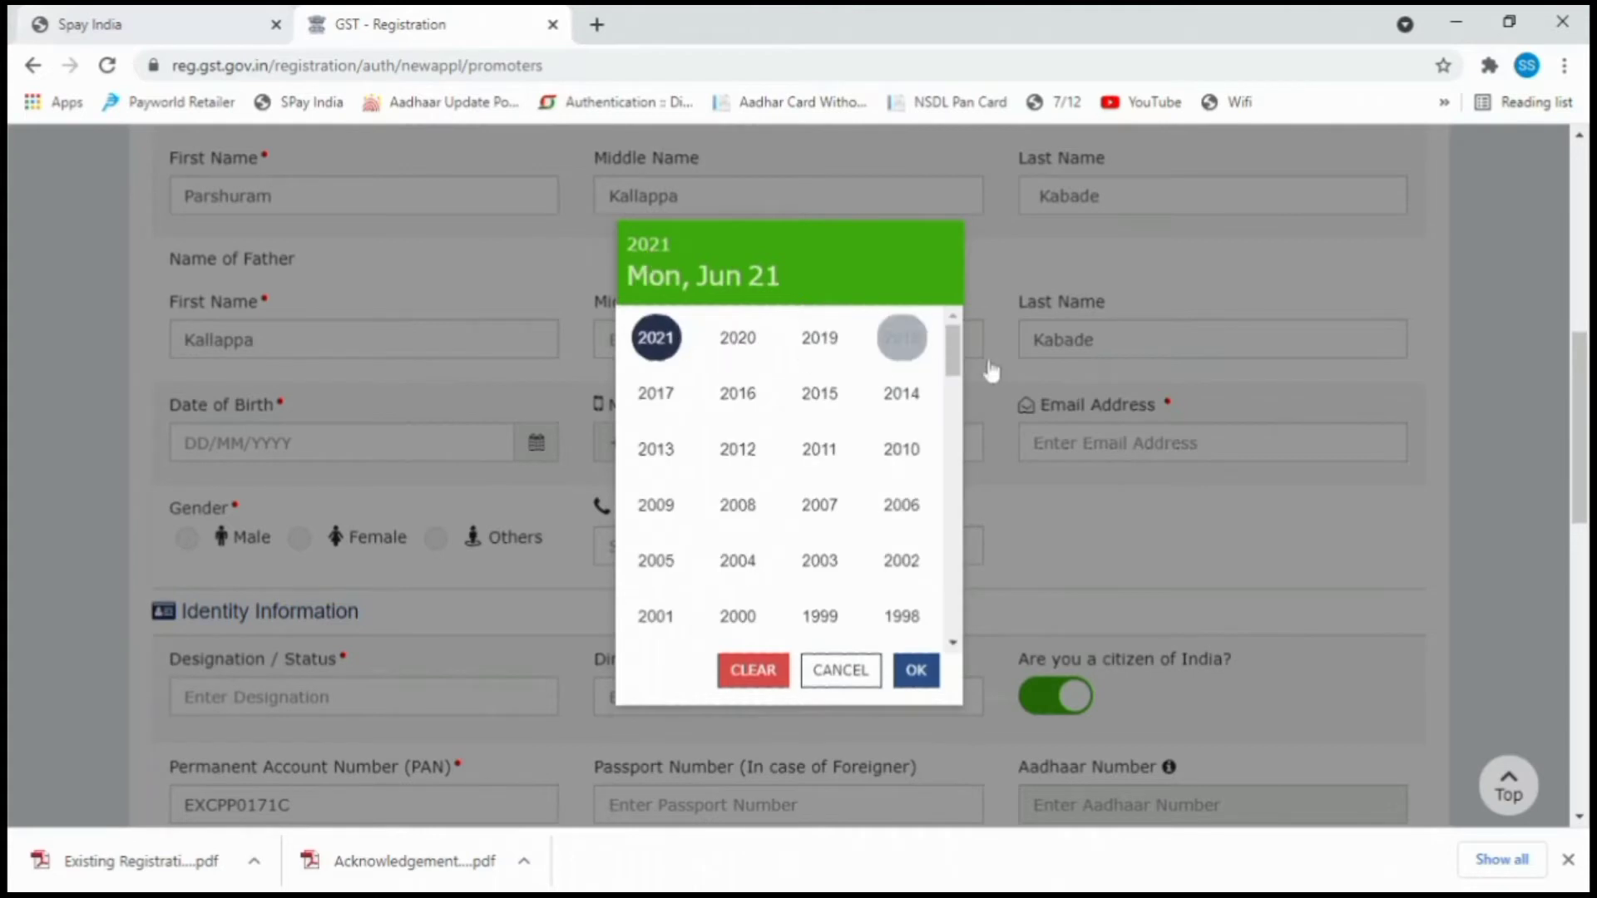
left_click_drag(955, 372, 957, 409)
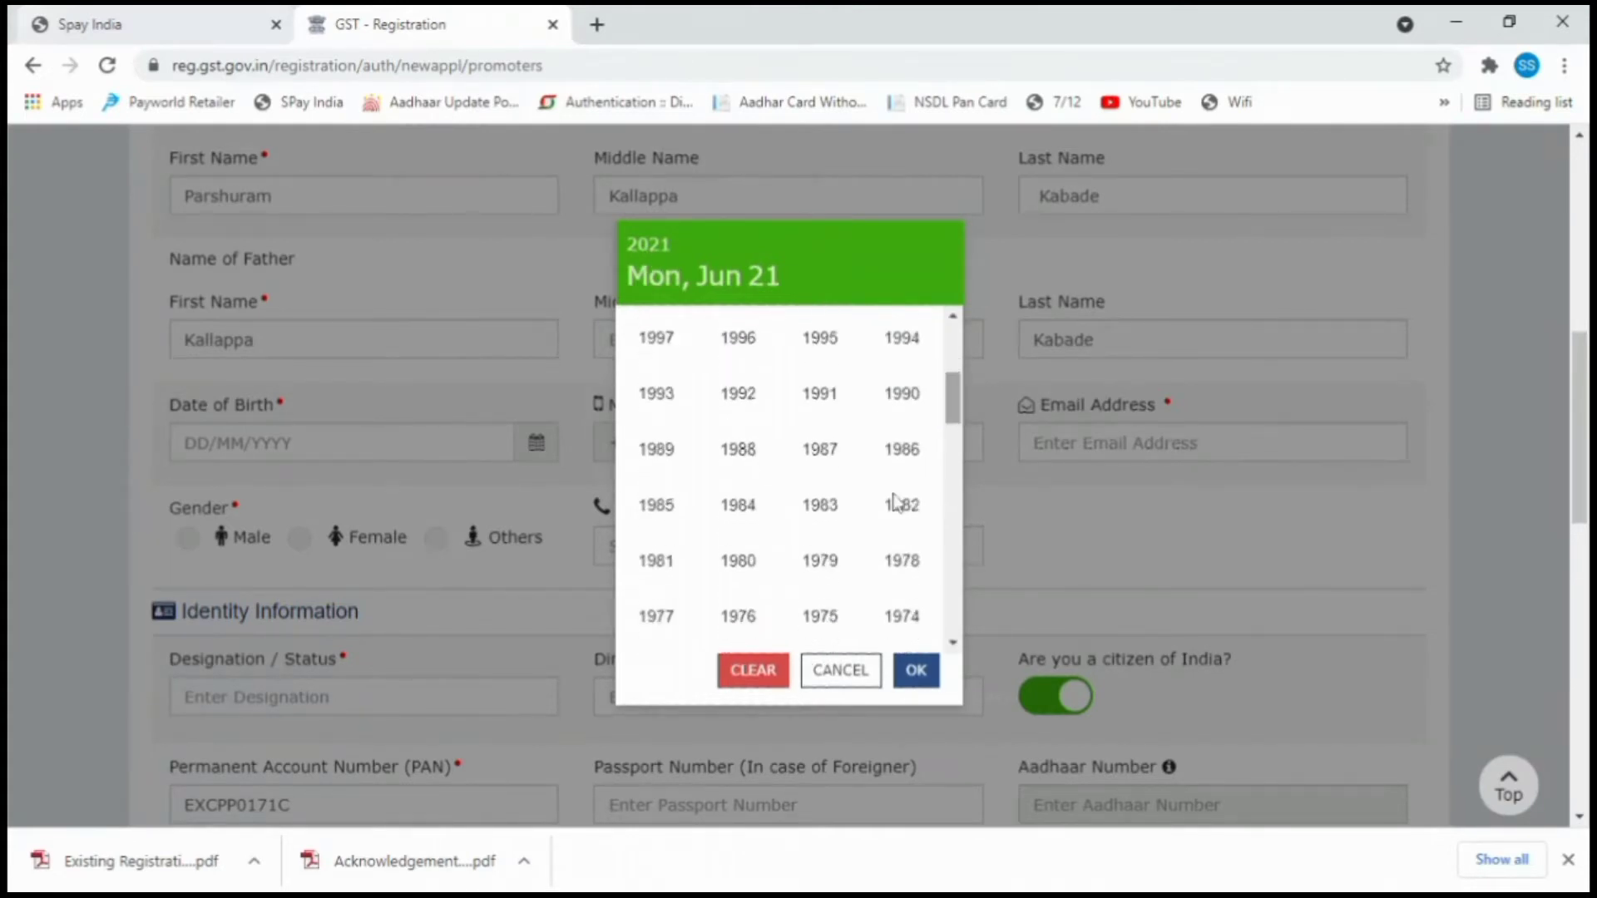
scroll(954, 405, "down", 1)
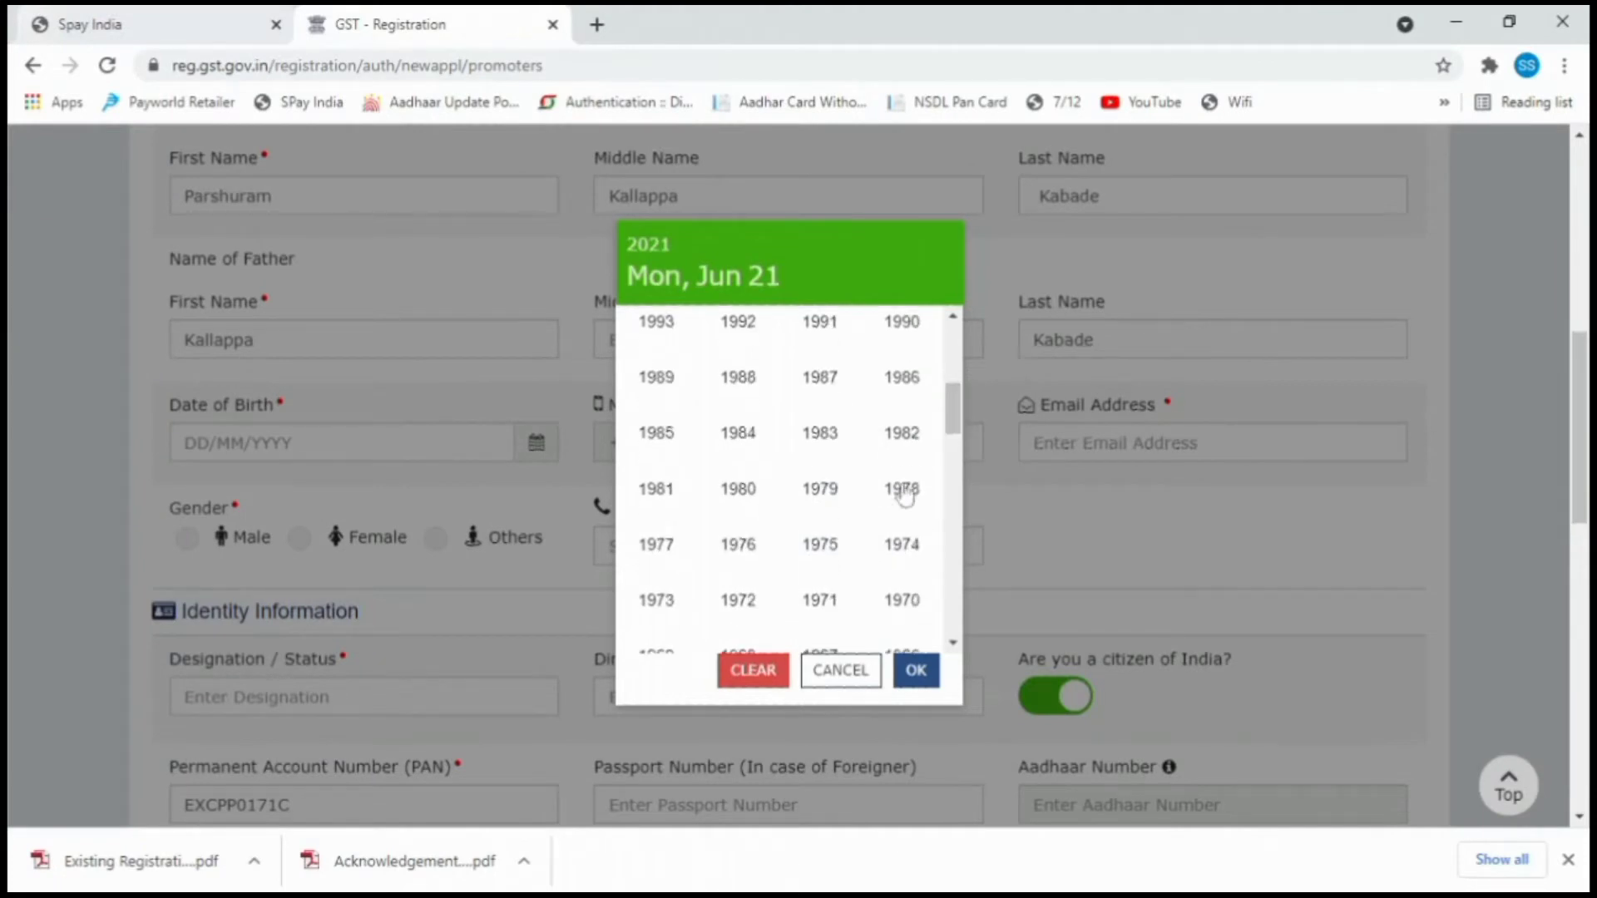
left_click(654, 599)
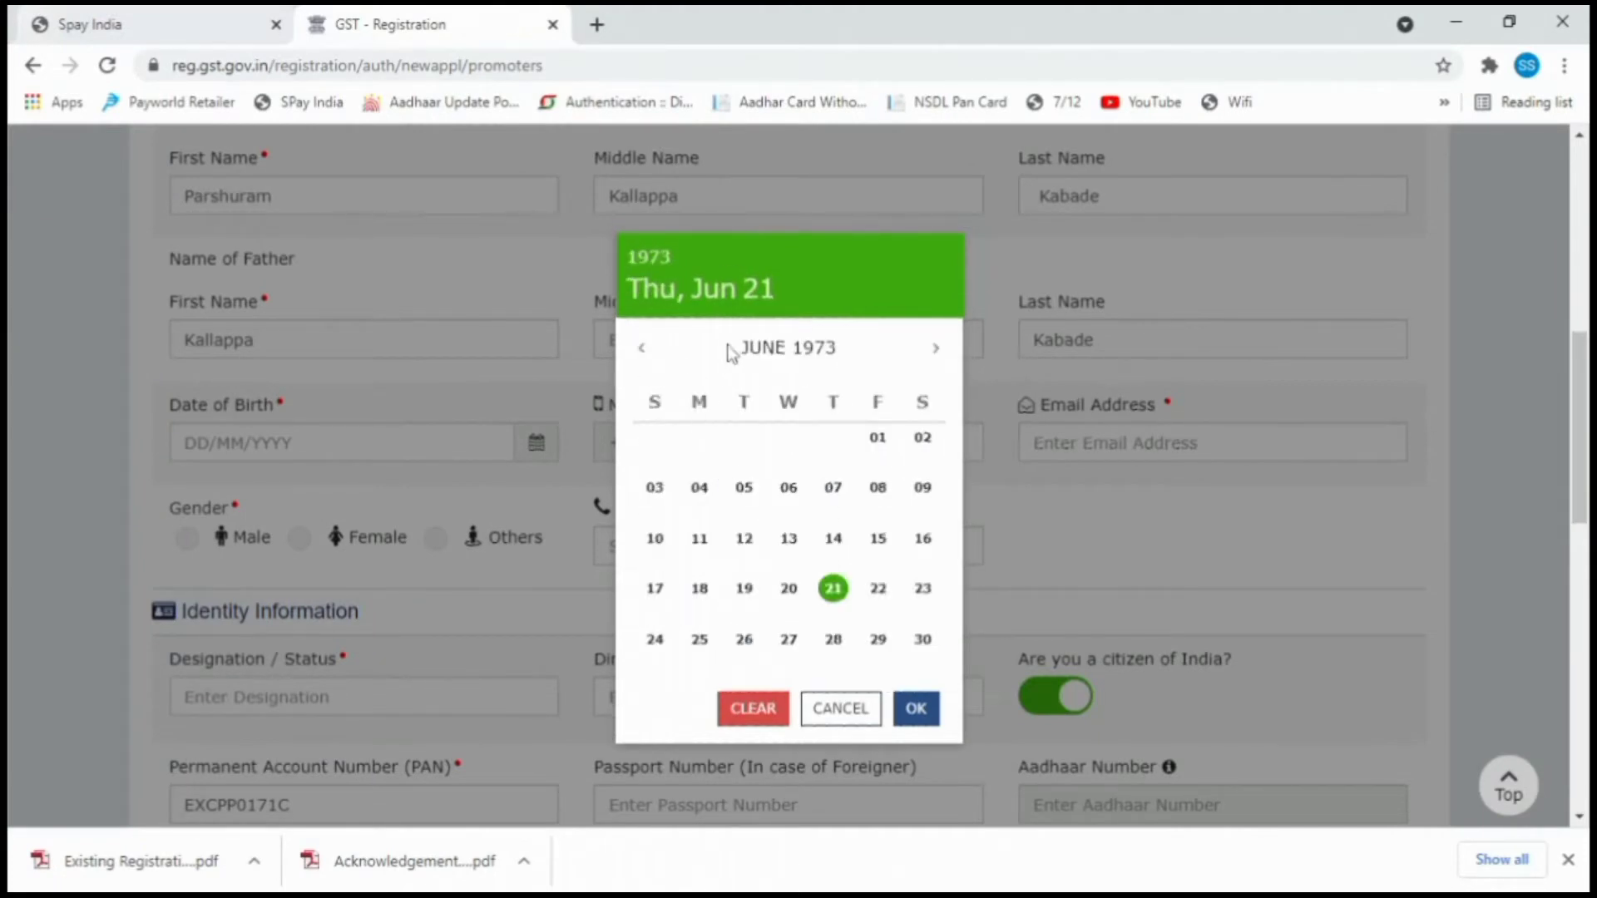
left_click(763, 350)
left_click(666, 441)
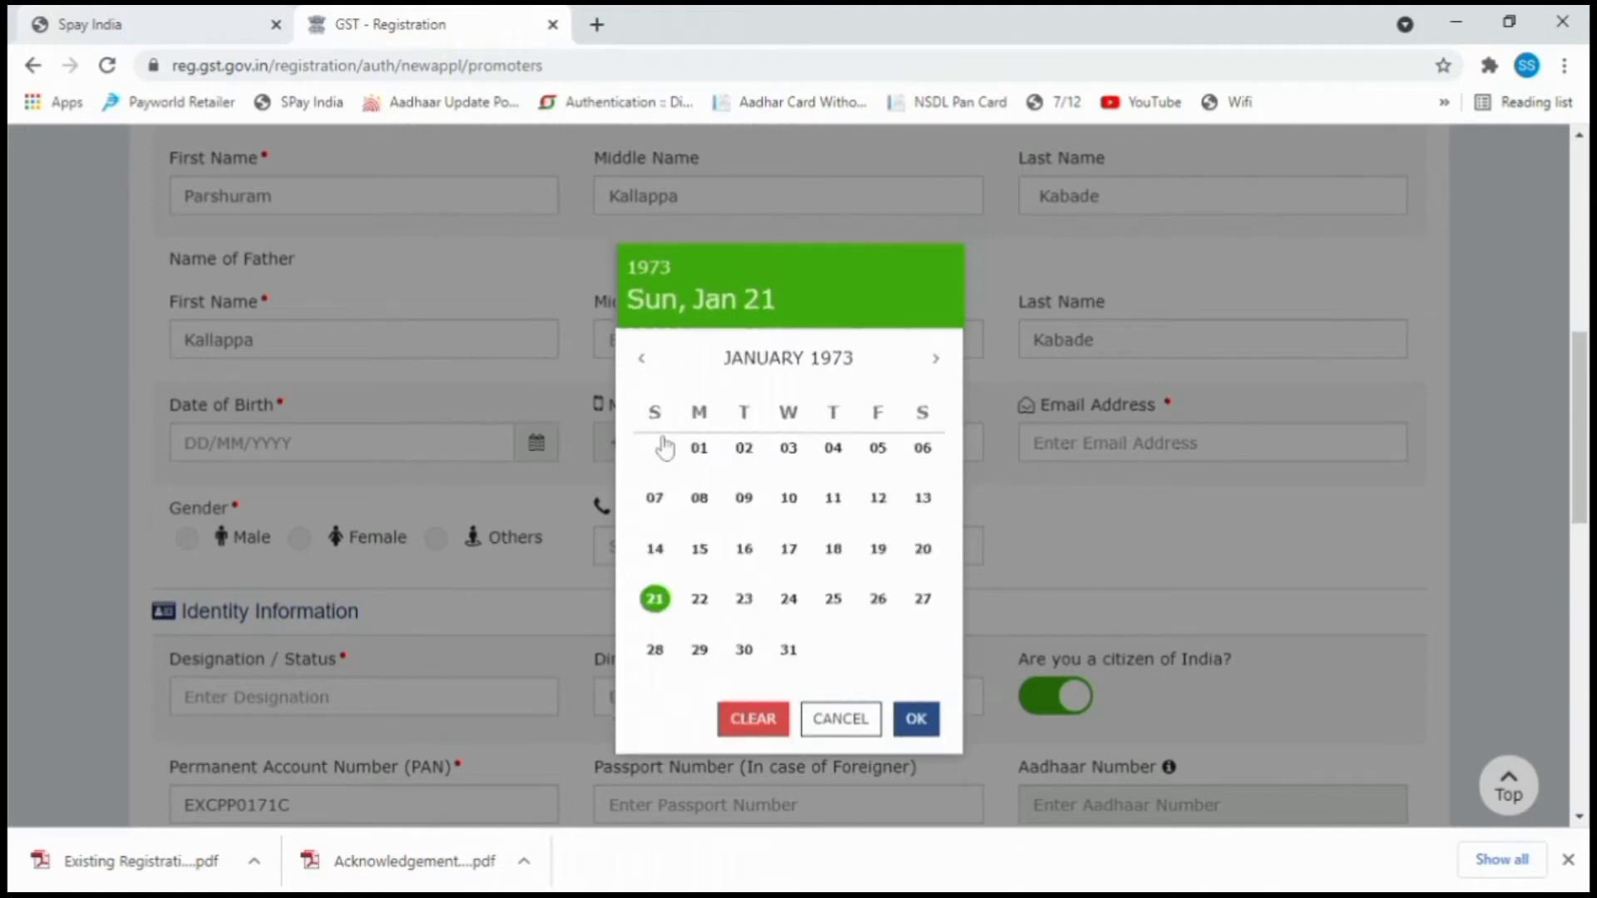
left_click(924, 714)
key("Tab")
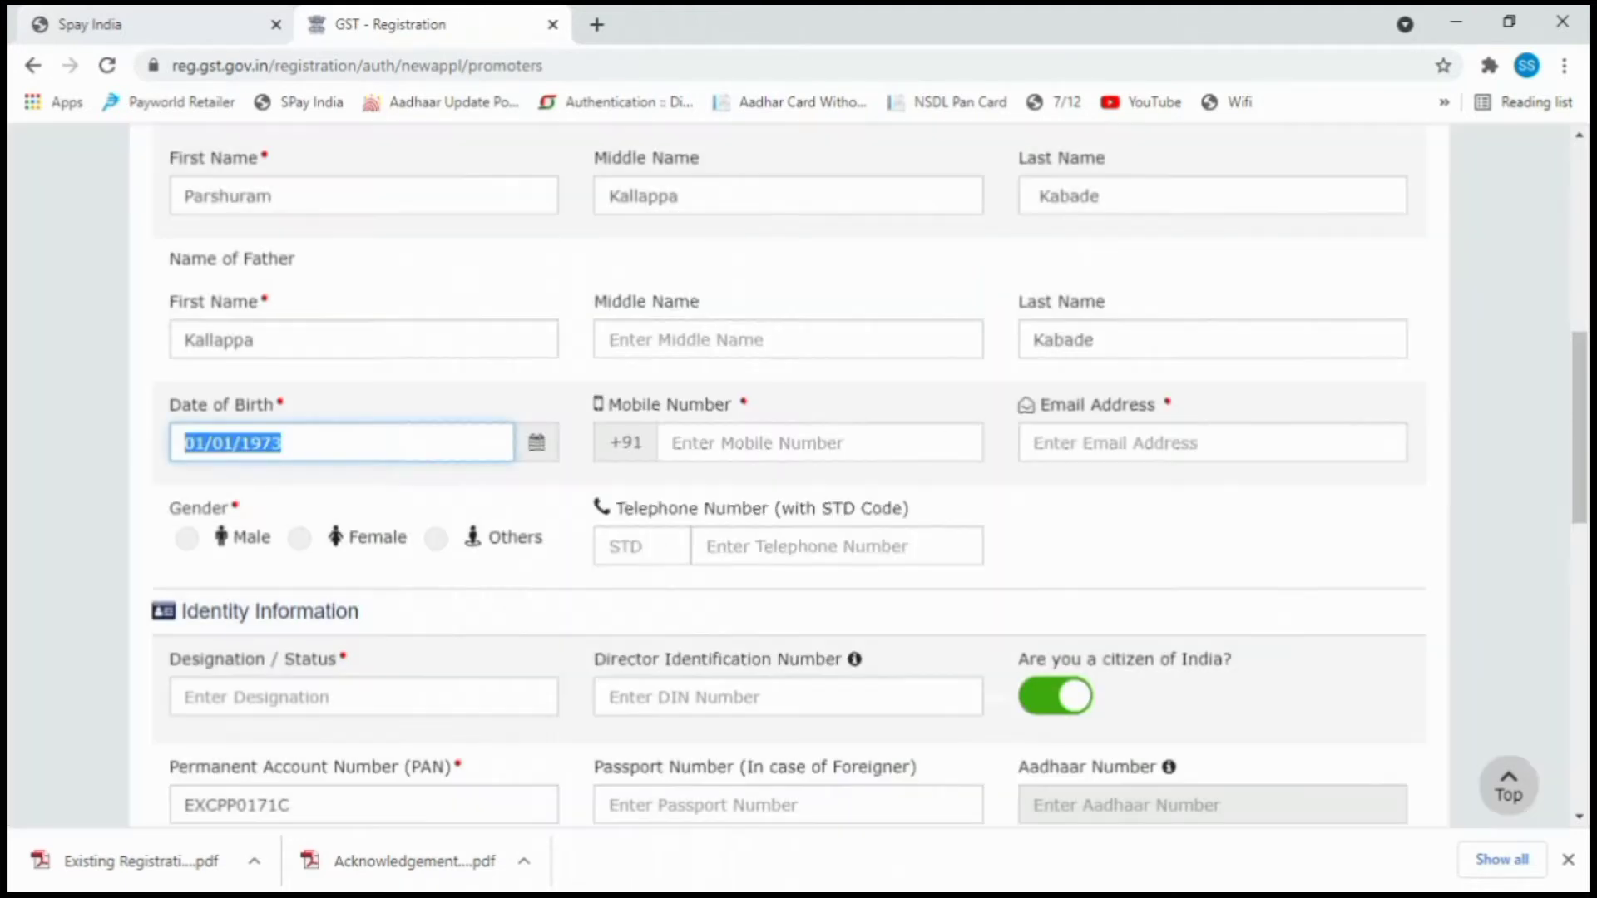
key("Tab")
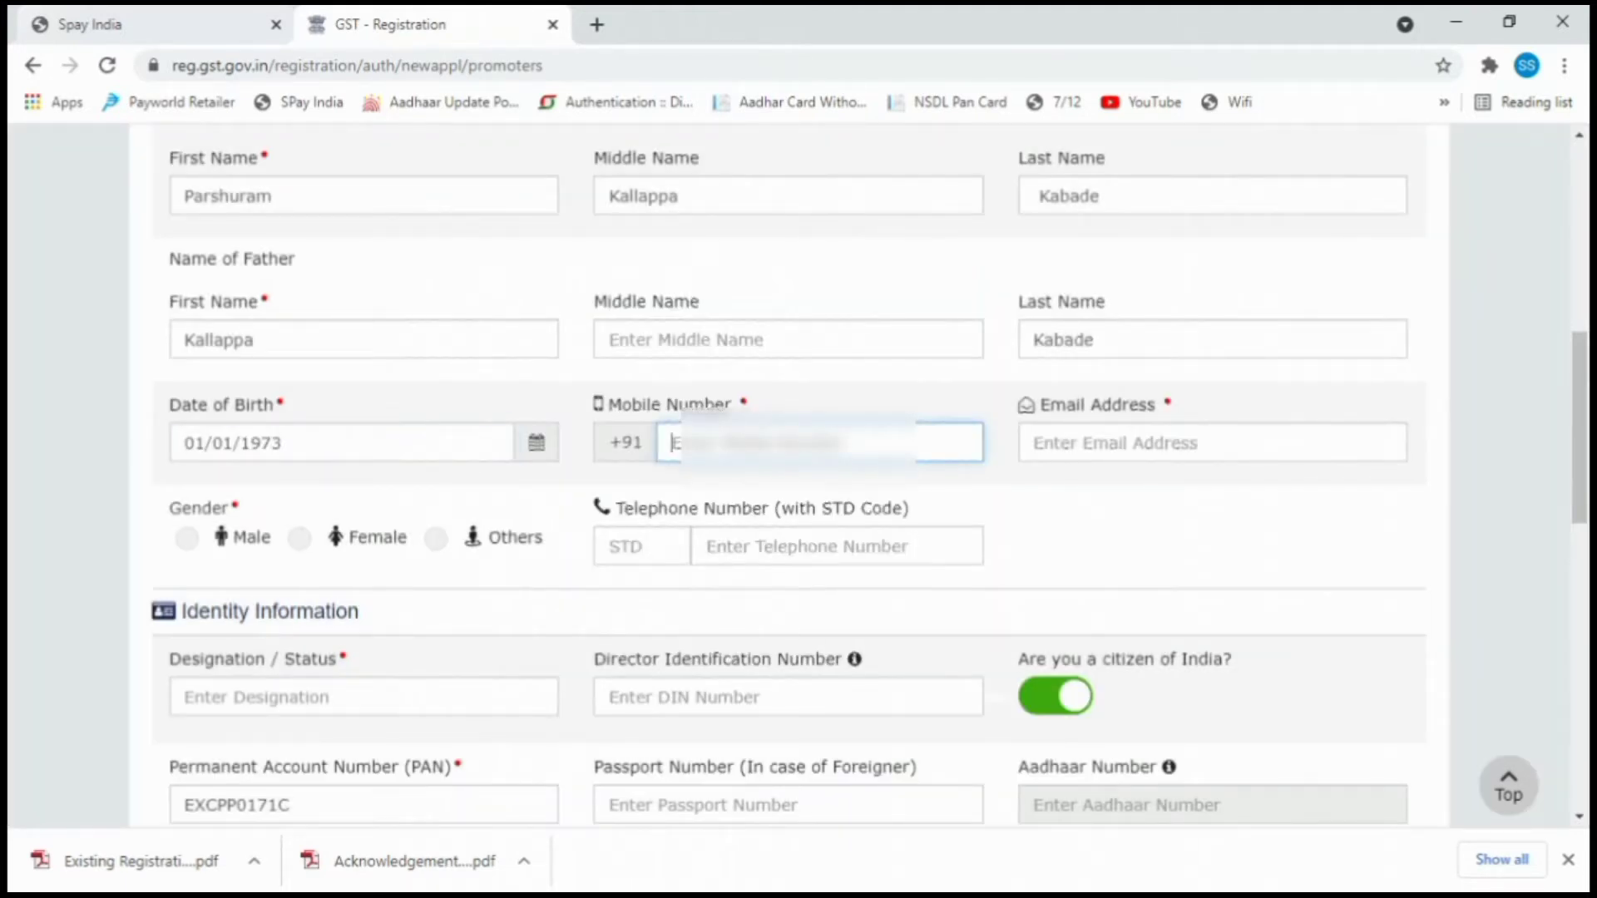
Enter the promoter's mobile number and e-mail address and set gender to Male.
type("7")
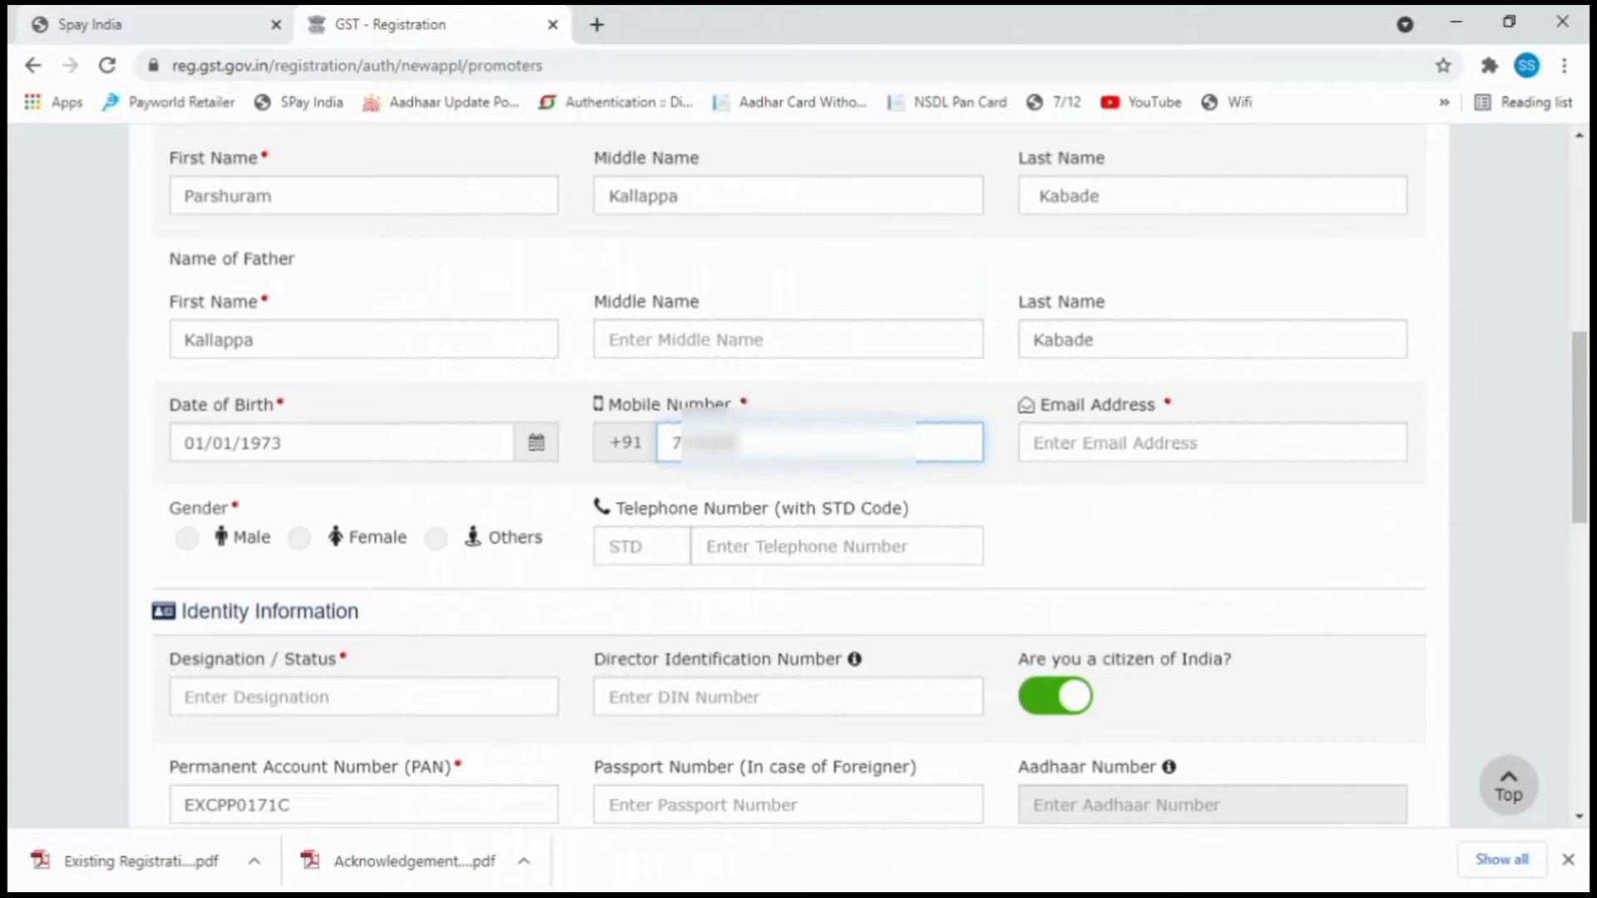
type("????ss.s")
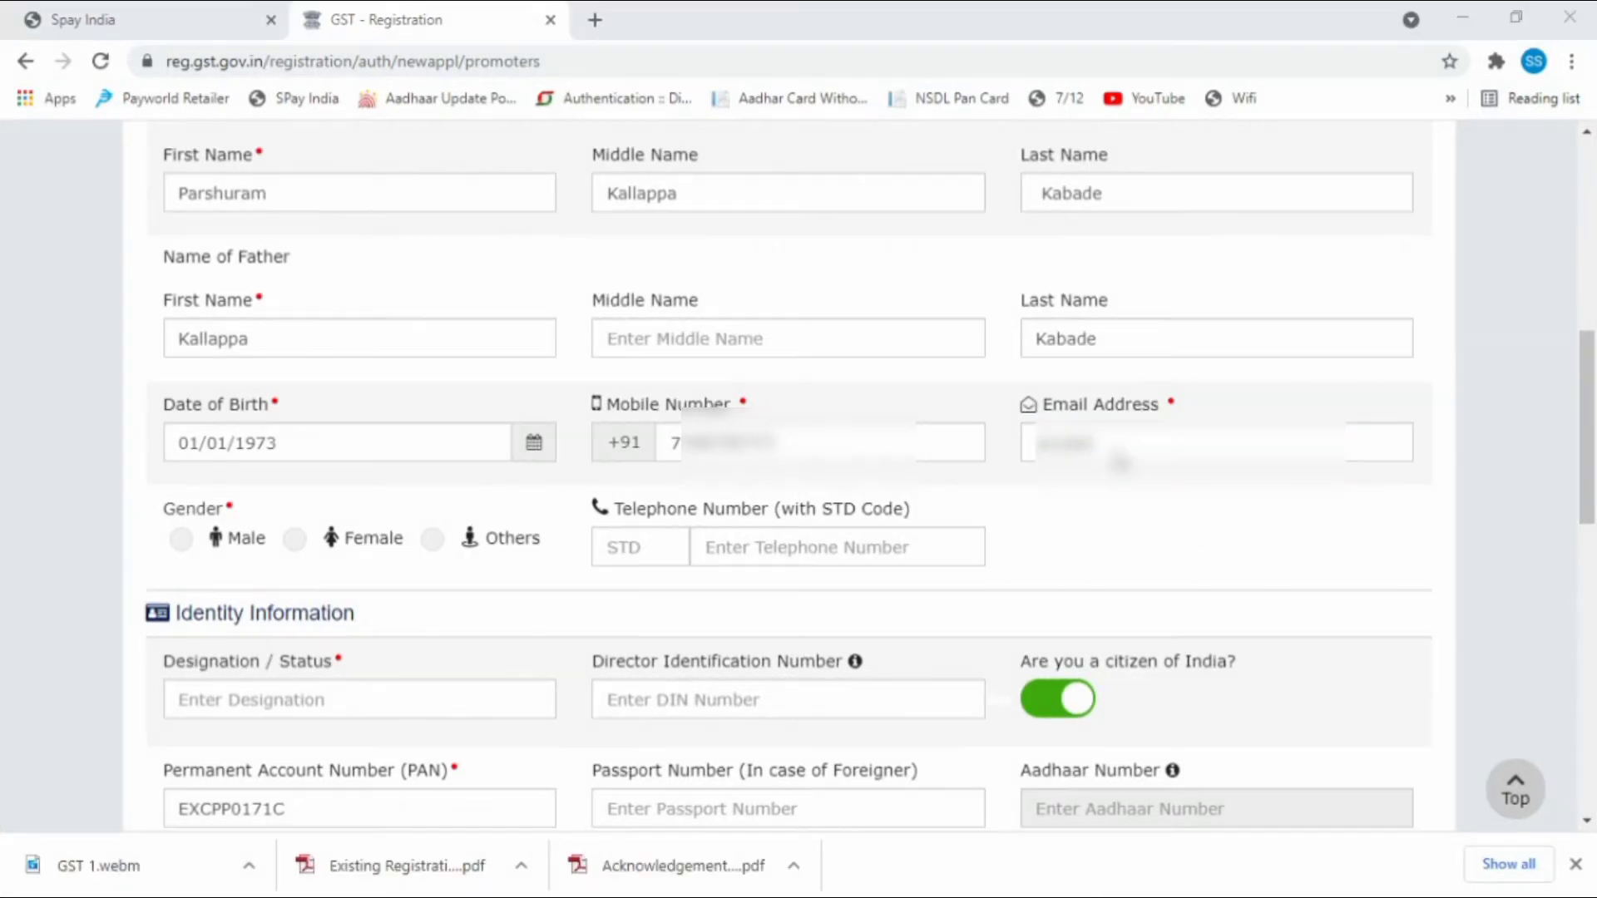
left_click(1121, 462)
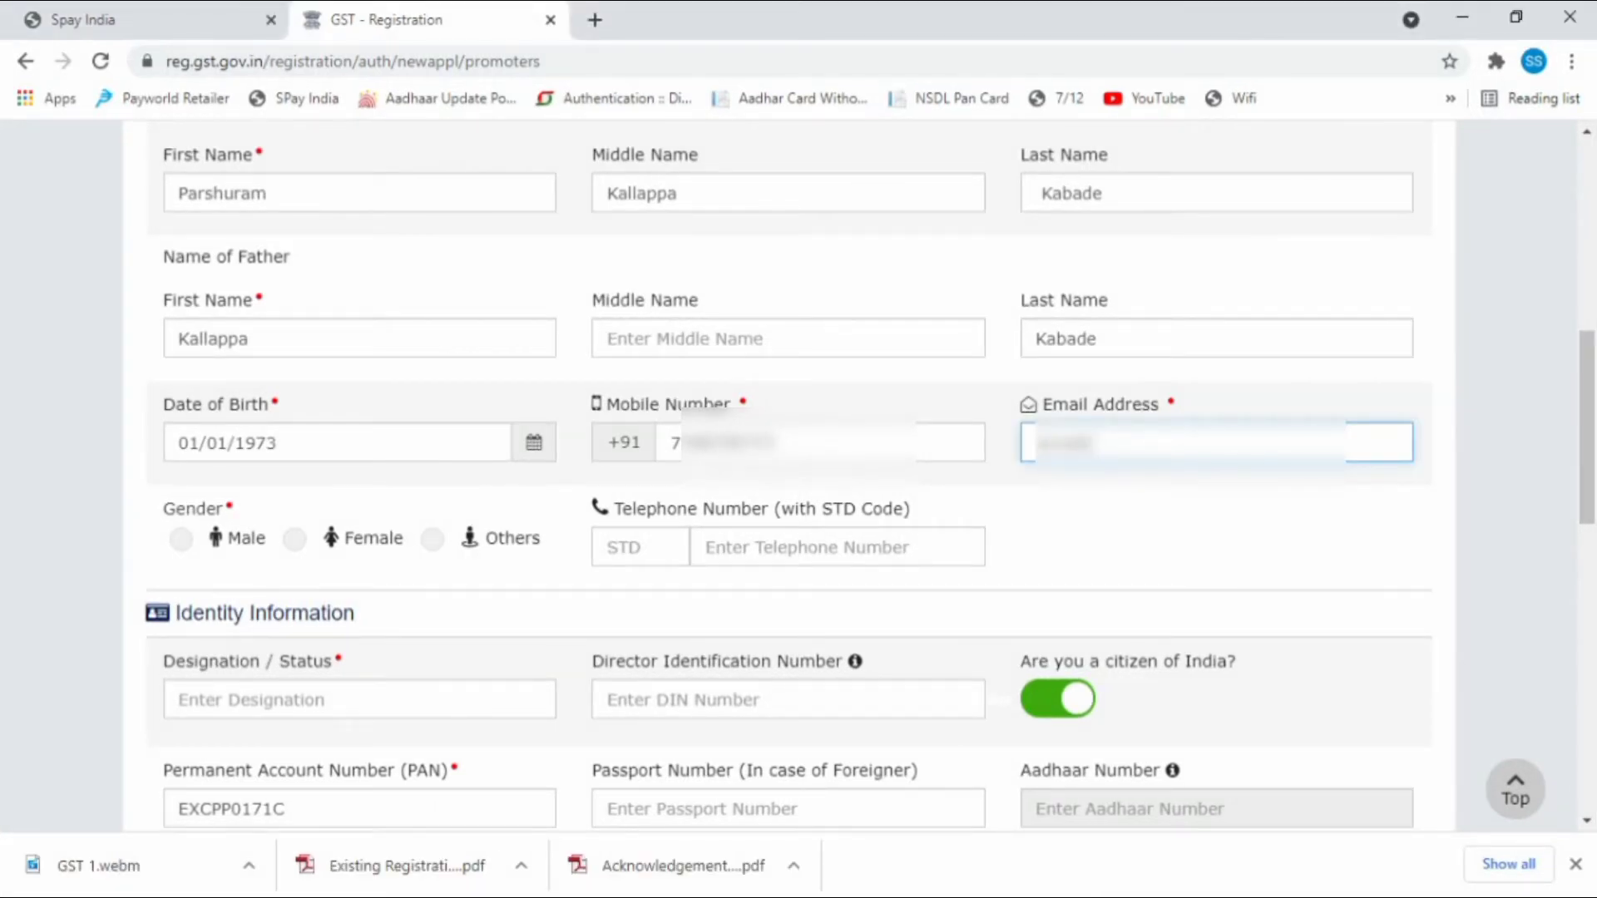
type("??????????")
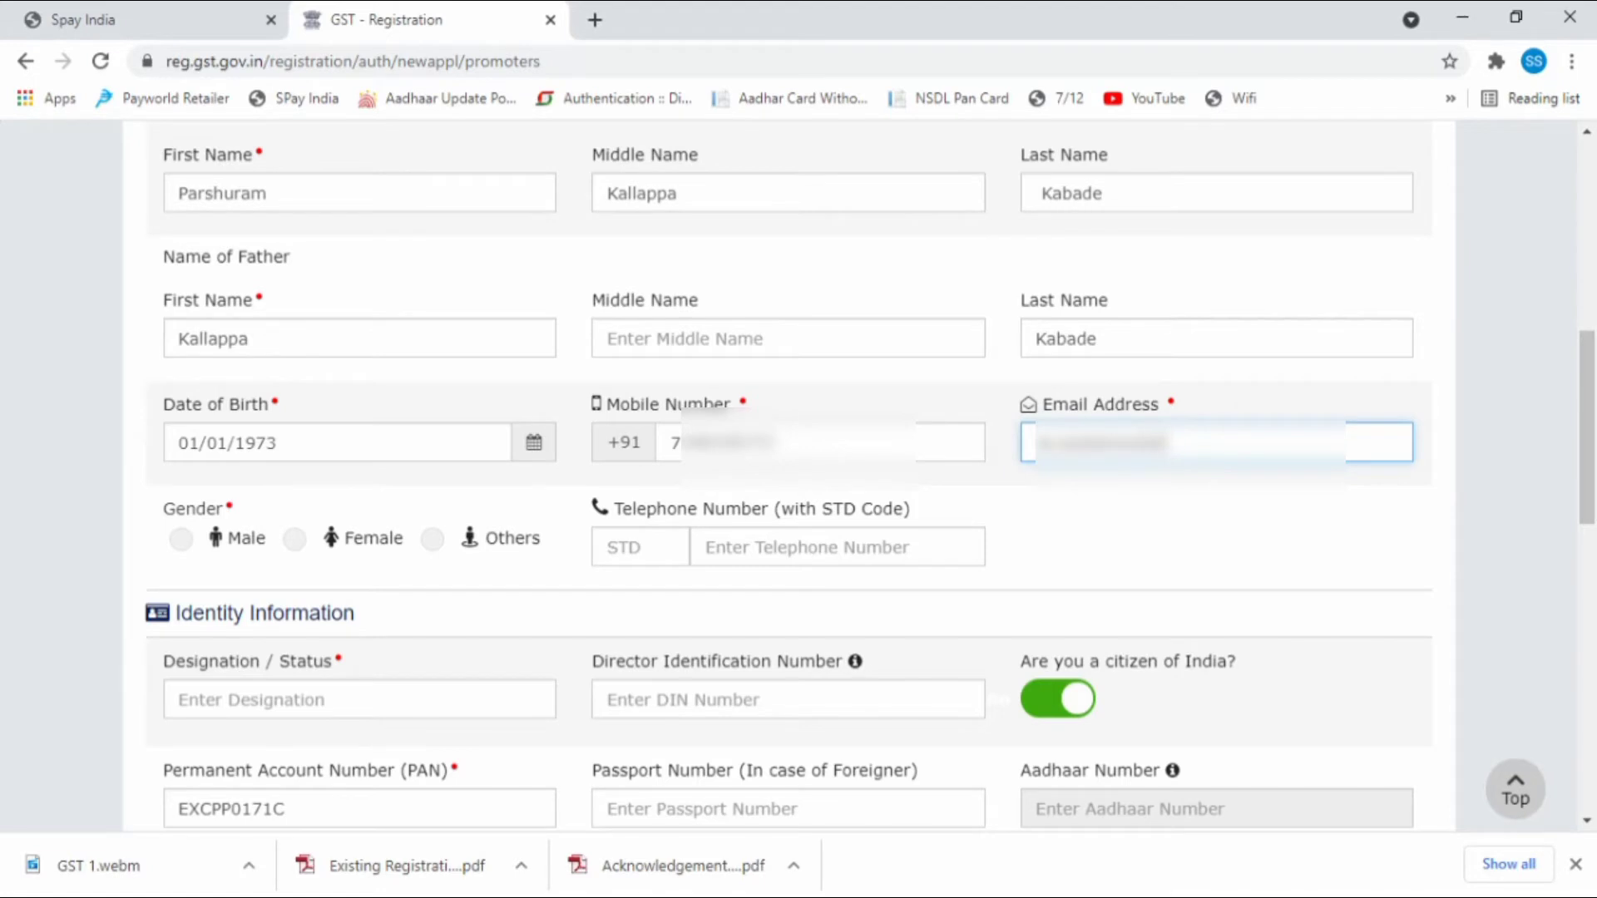
type("????????????")
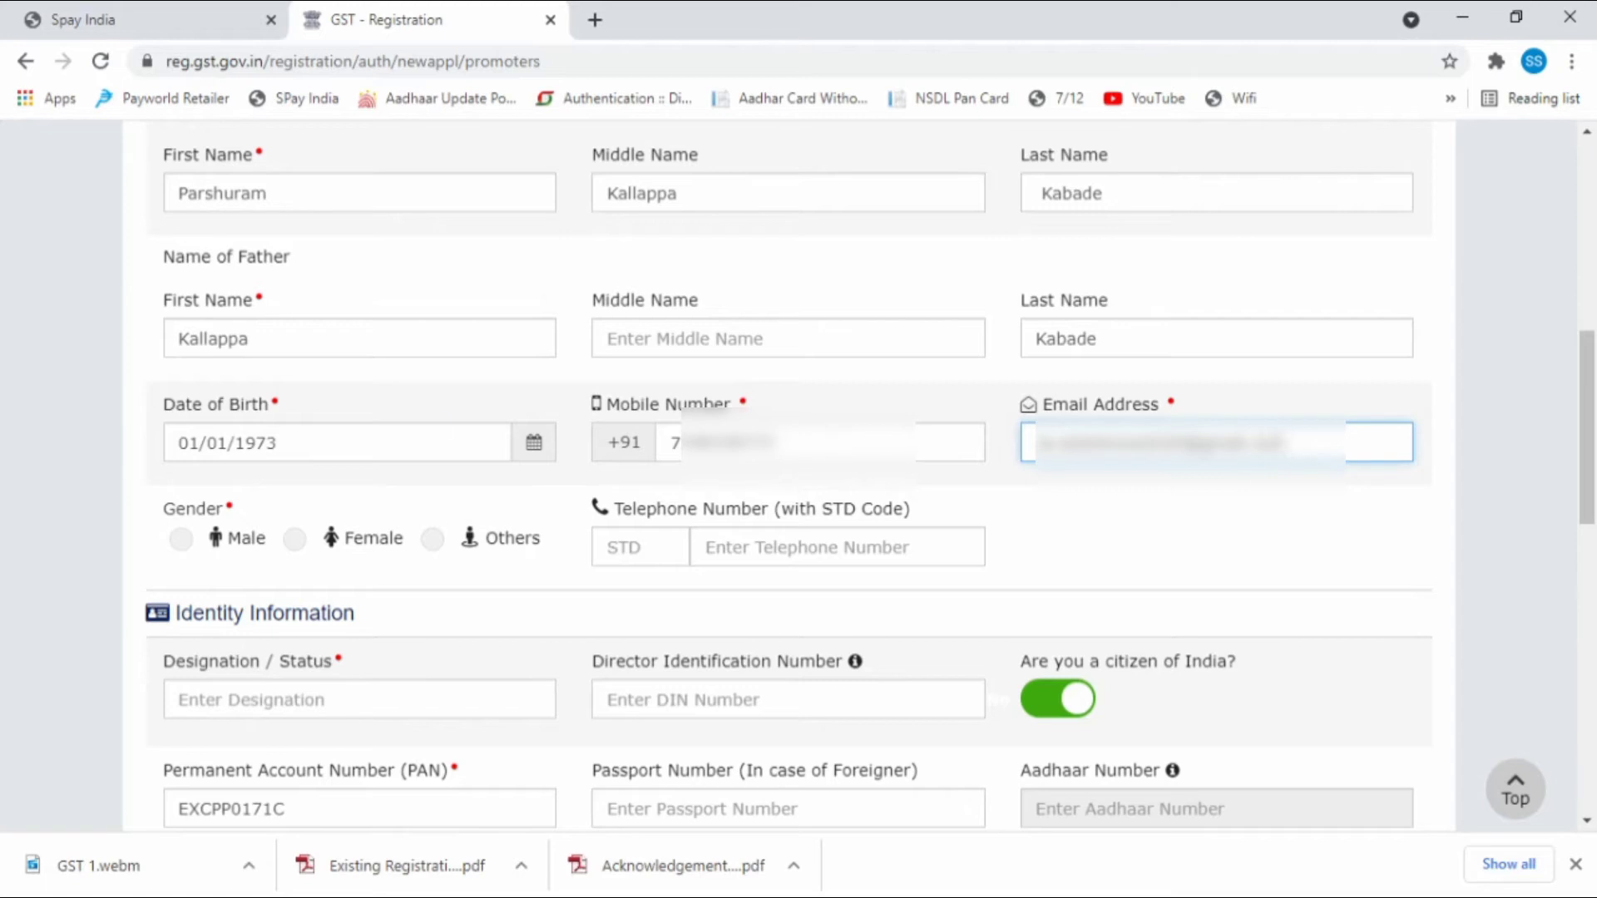
left_click(180, 539)
Enter 'owner' as the promoter's designation.
scroll(181, 538, "down", 2)
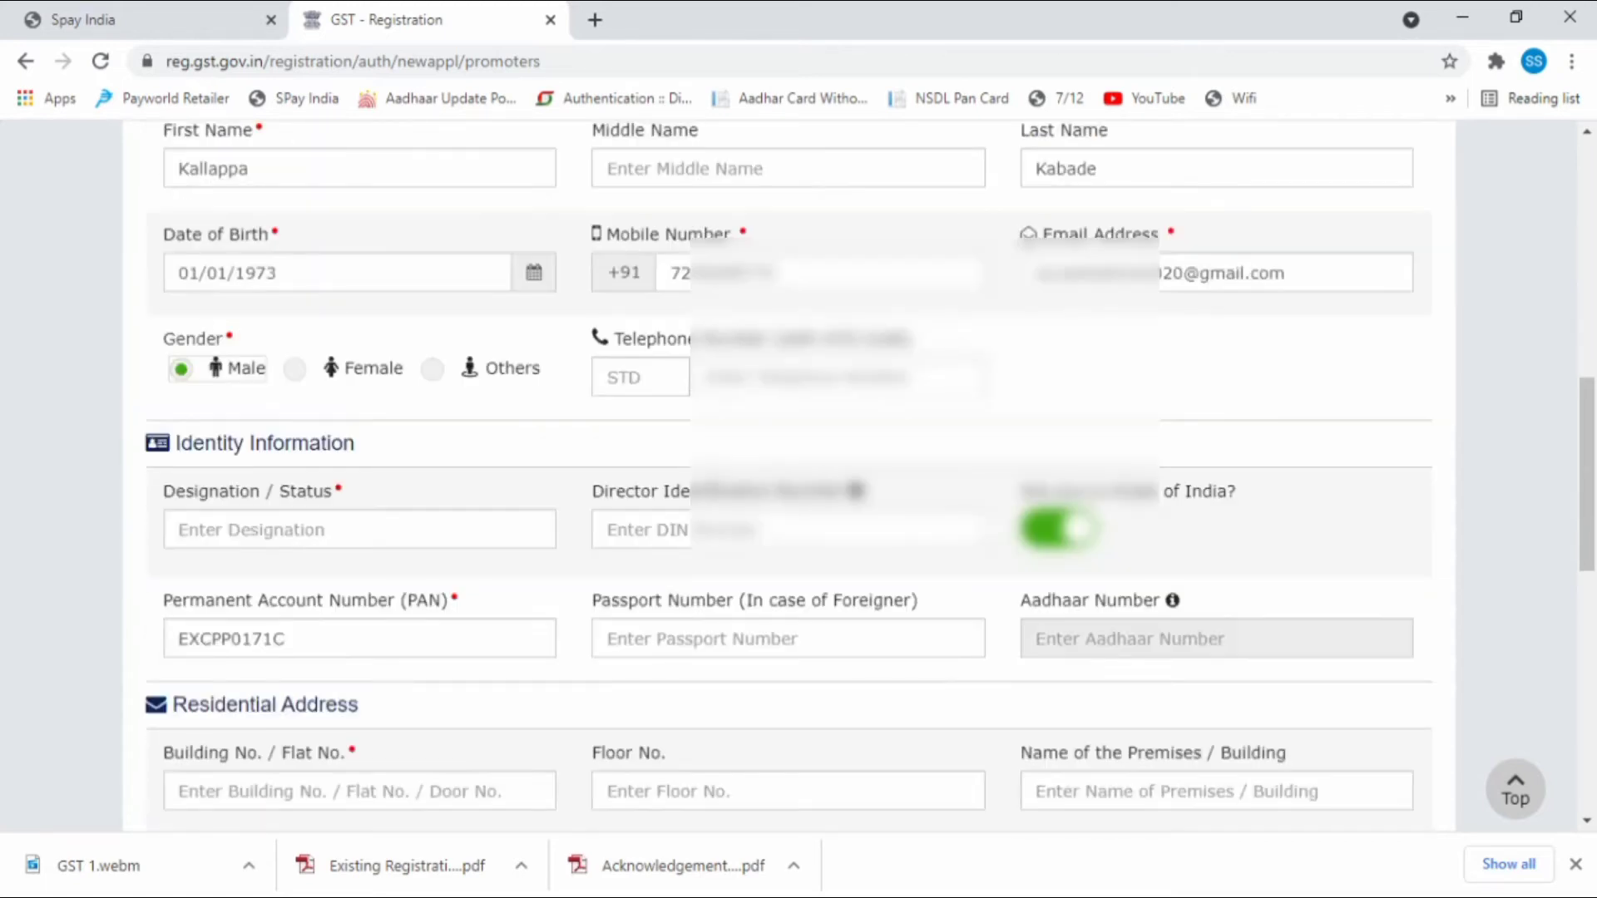
scroll(788, 475, "down", 2)
left_click(293, 348)
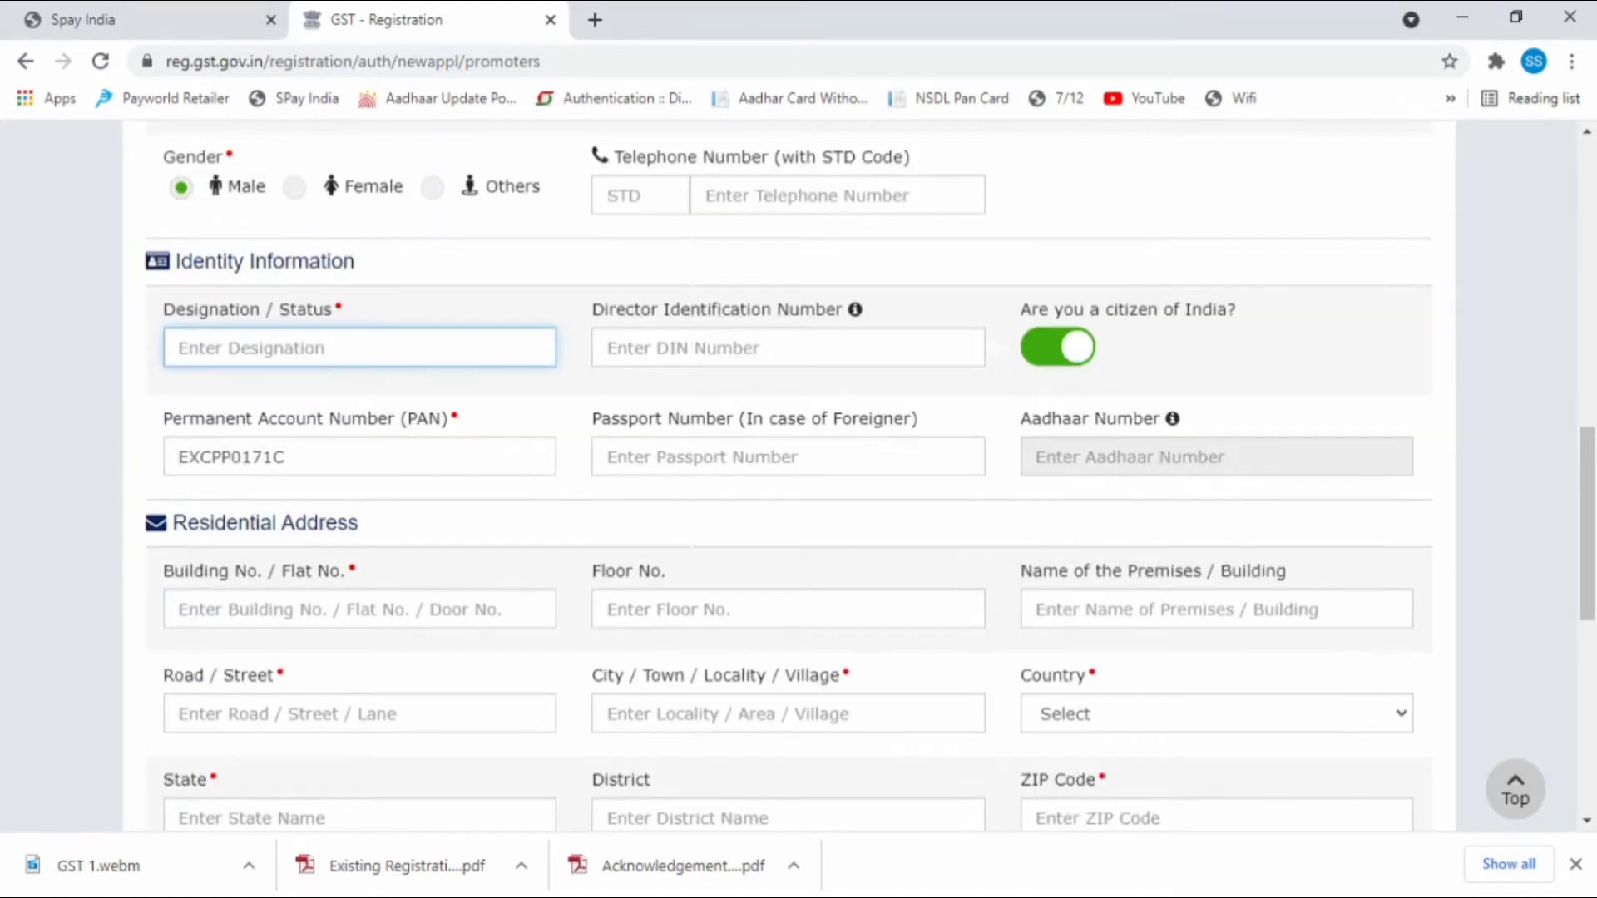
type("owner")
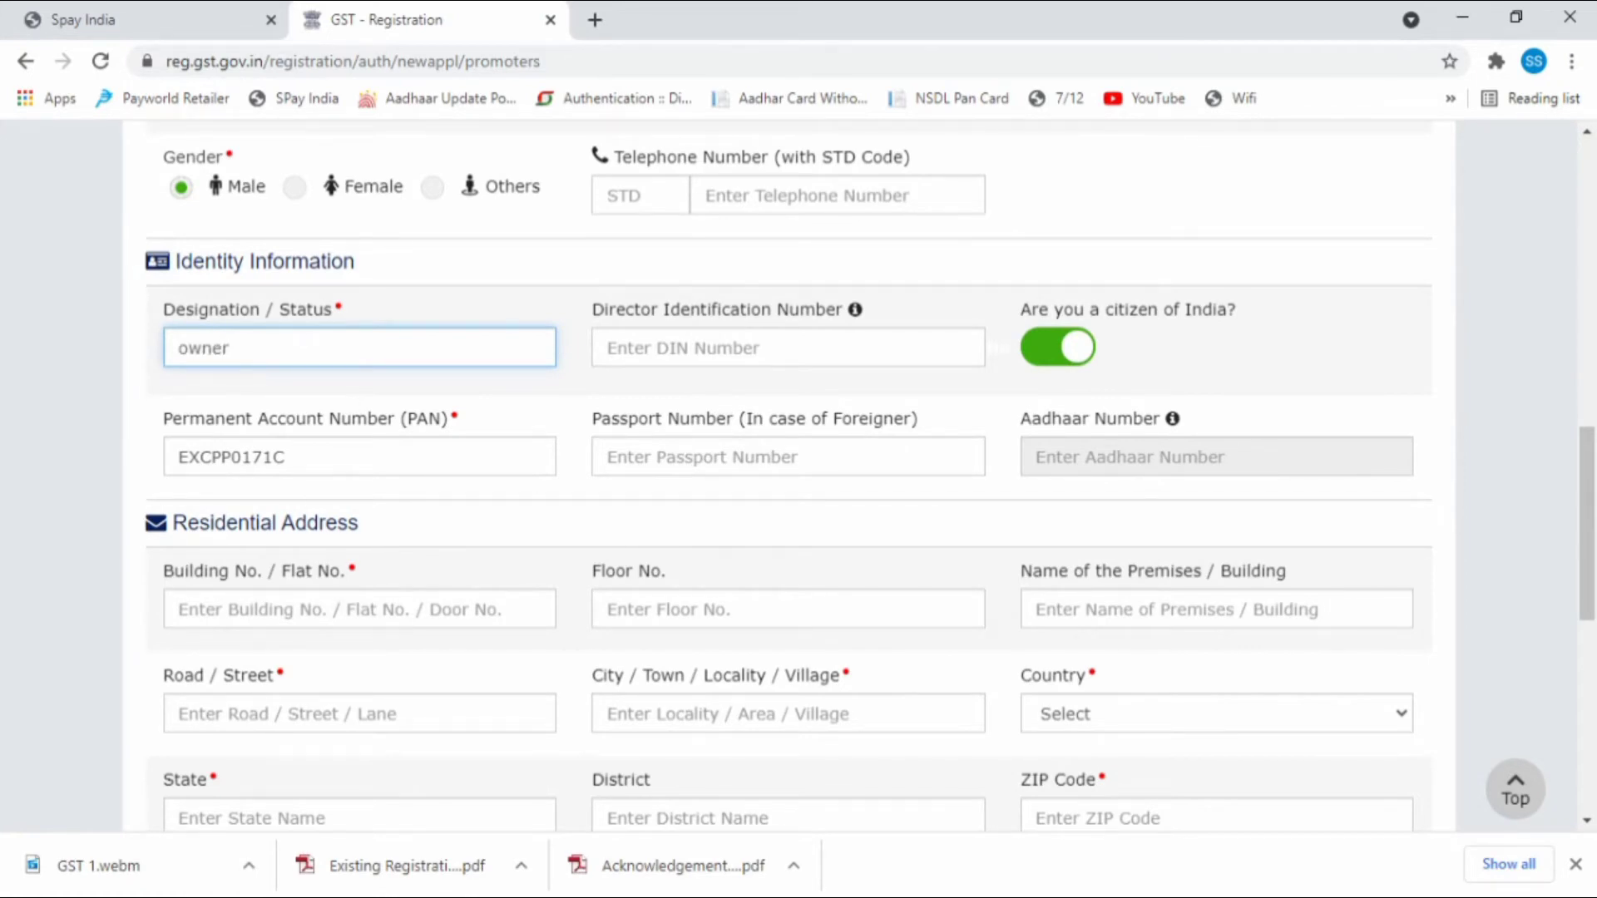
scroll(898, 448, "down", 3)
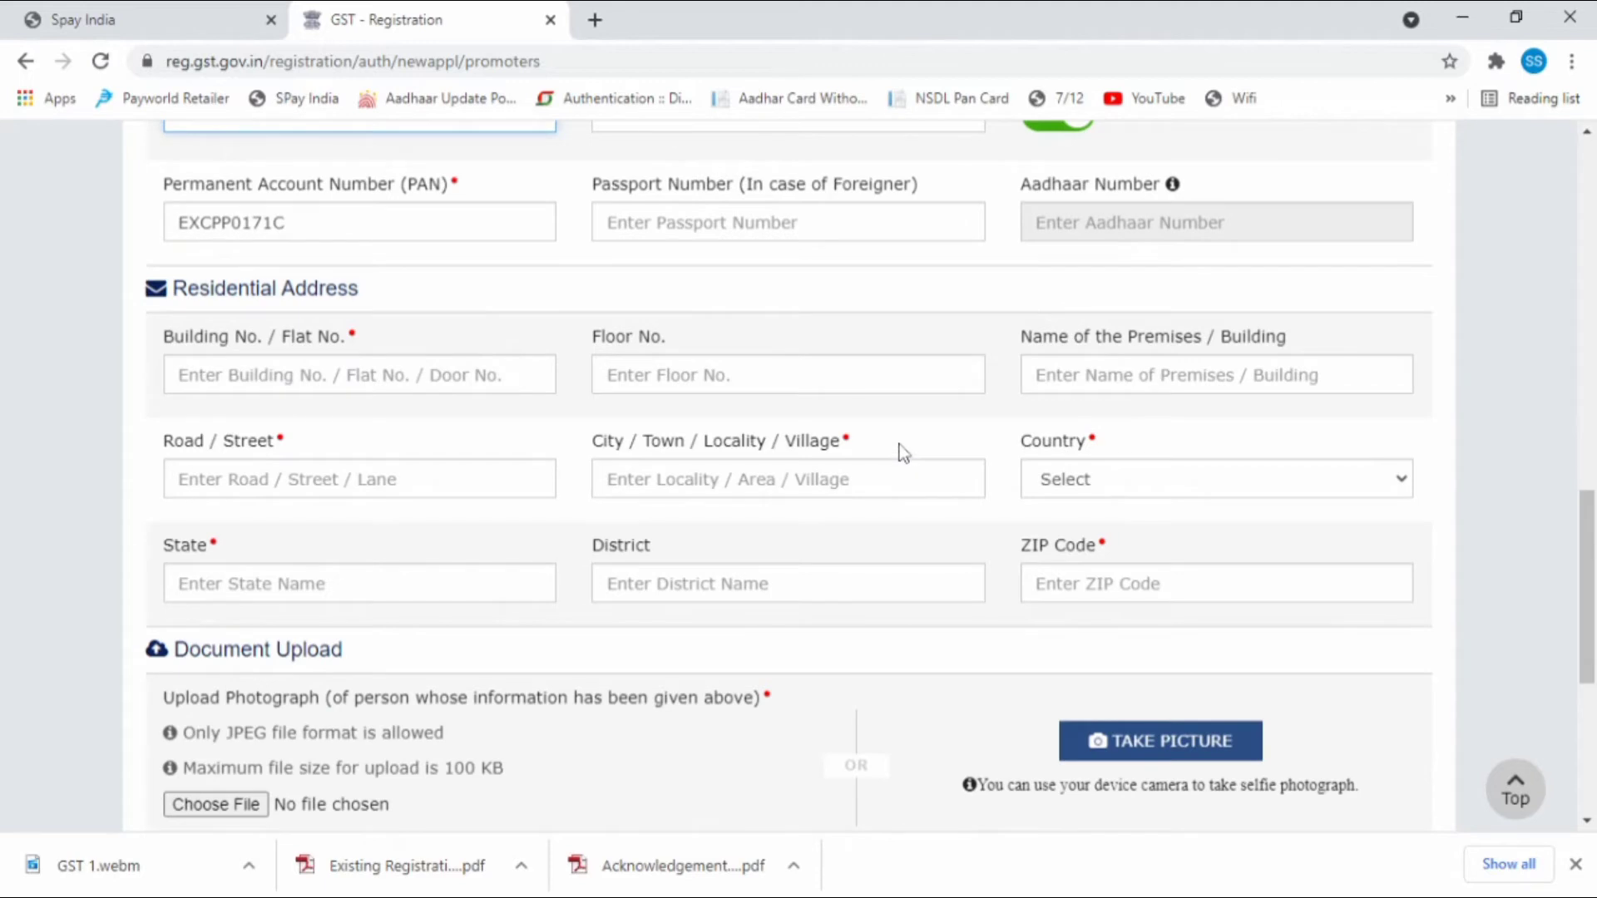
Fill in the residential building number, road / street and city.
left_click(1146, 229)
left_click(342, 387)
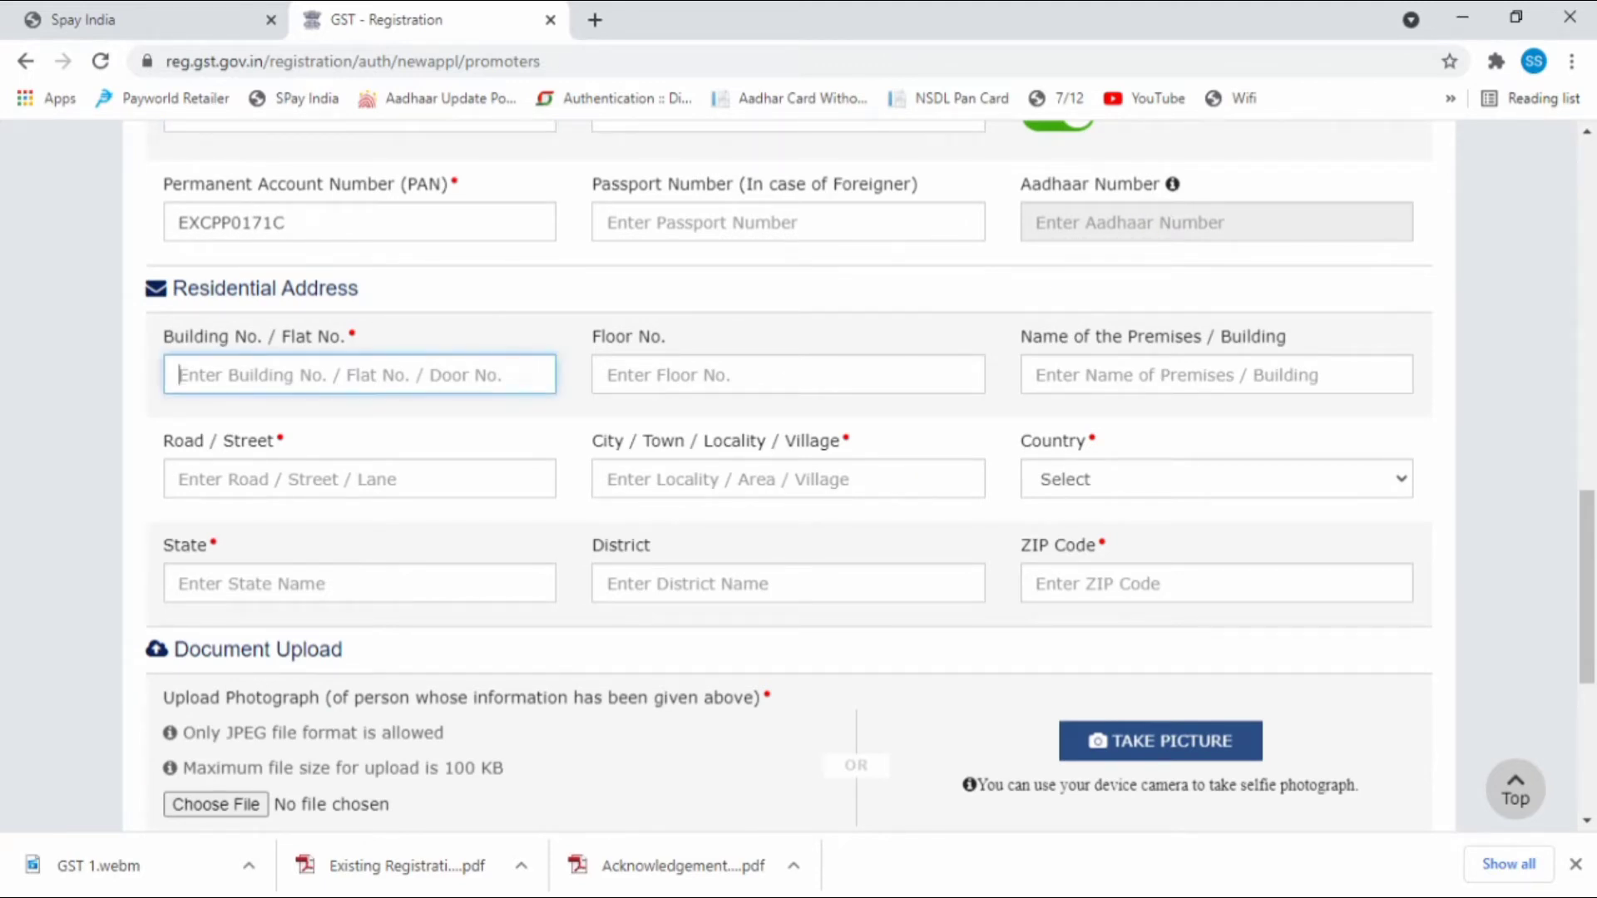
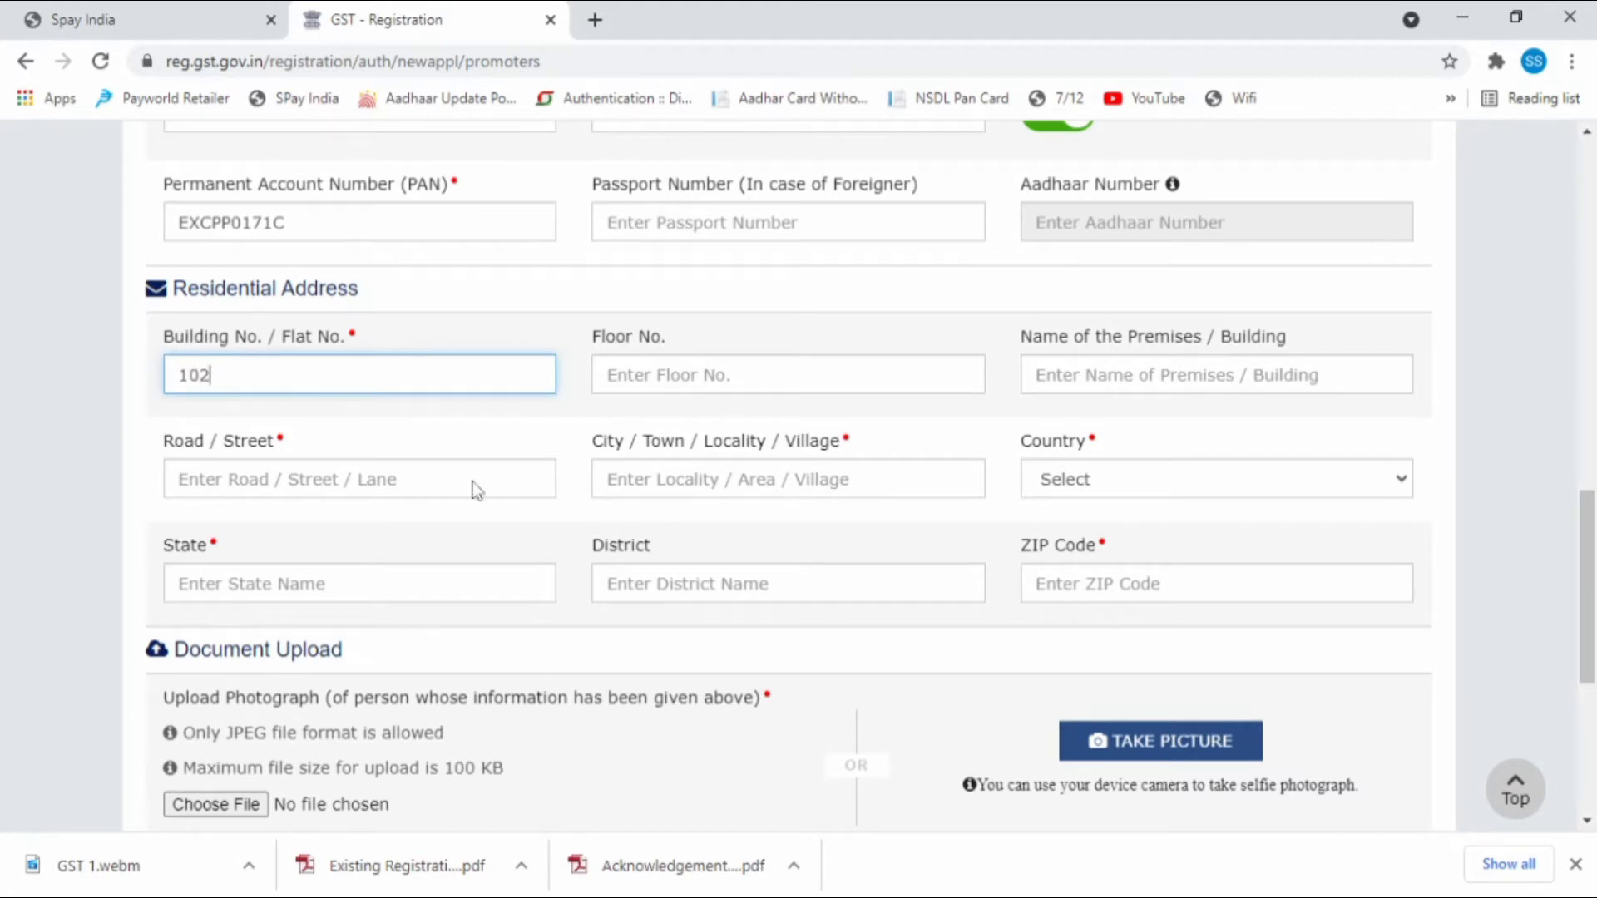
left_click(316, 479)
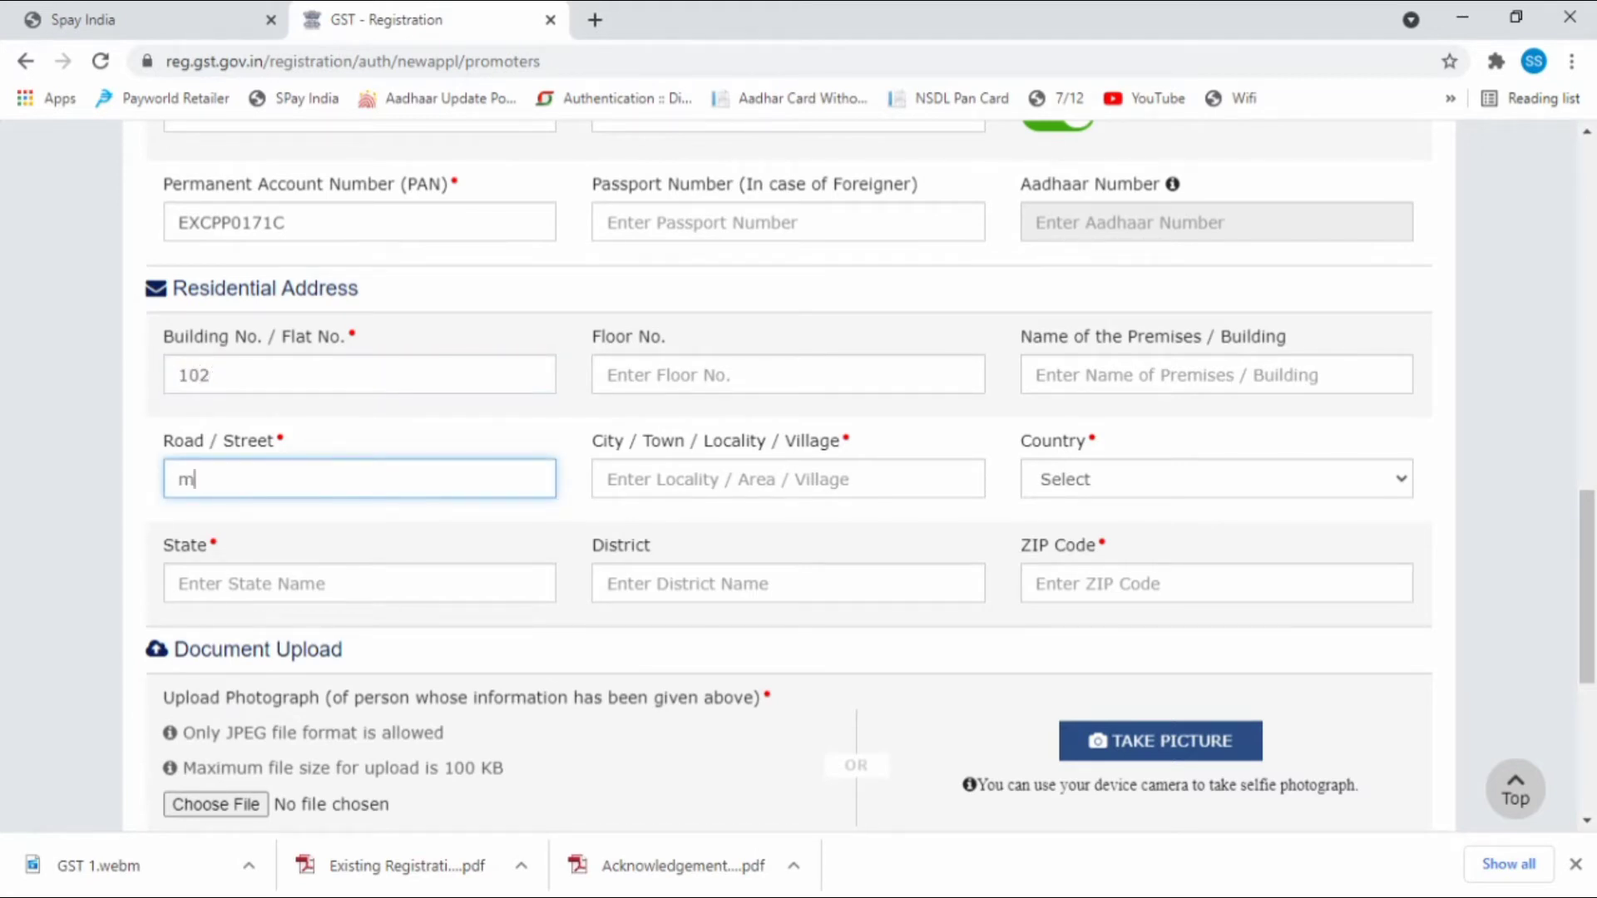
key("Tab")
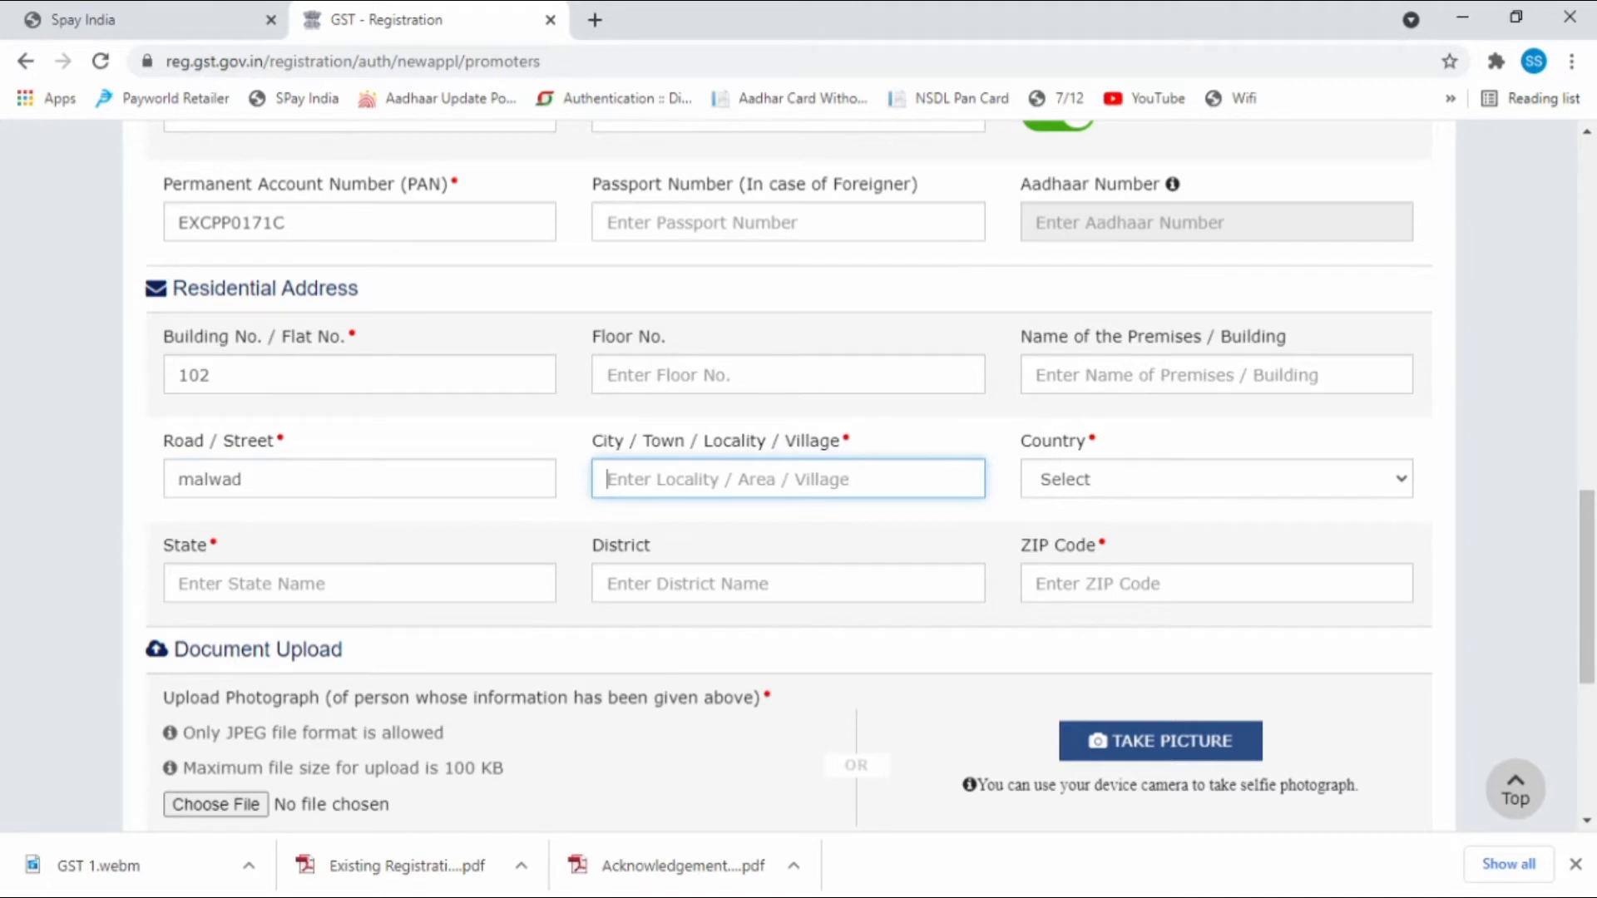
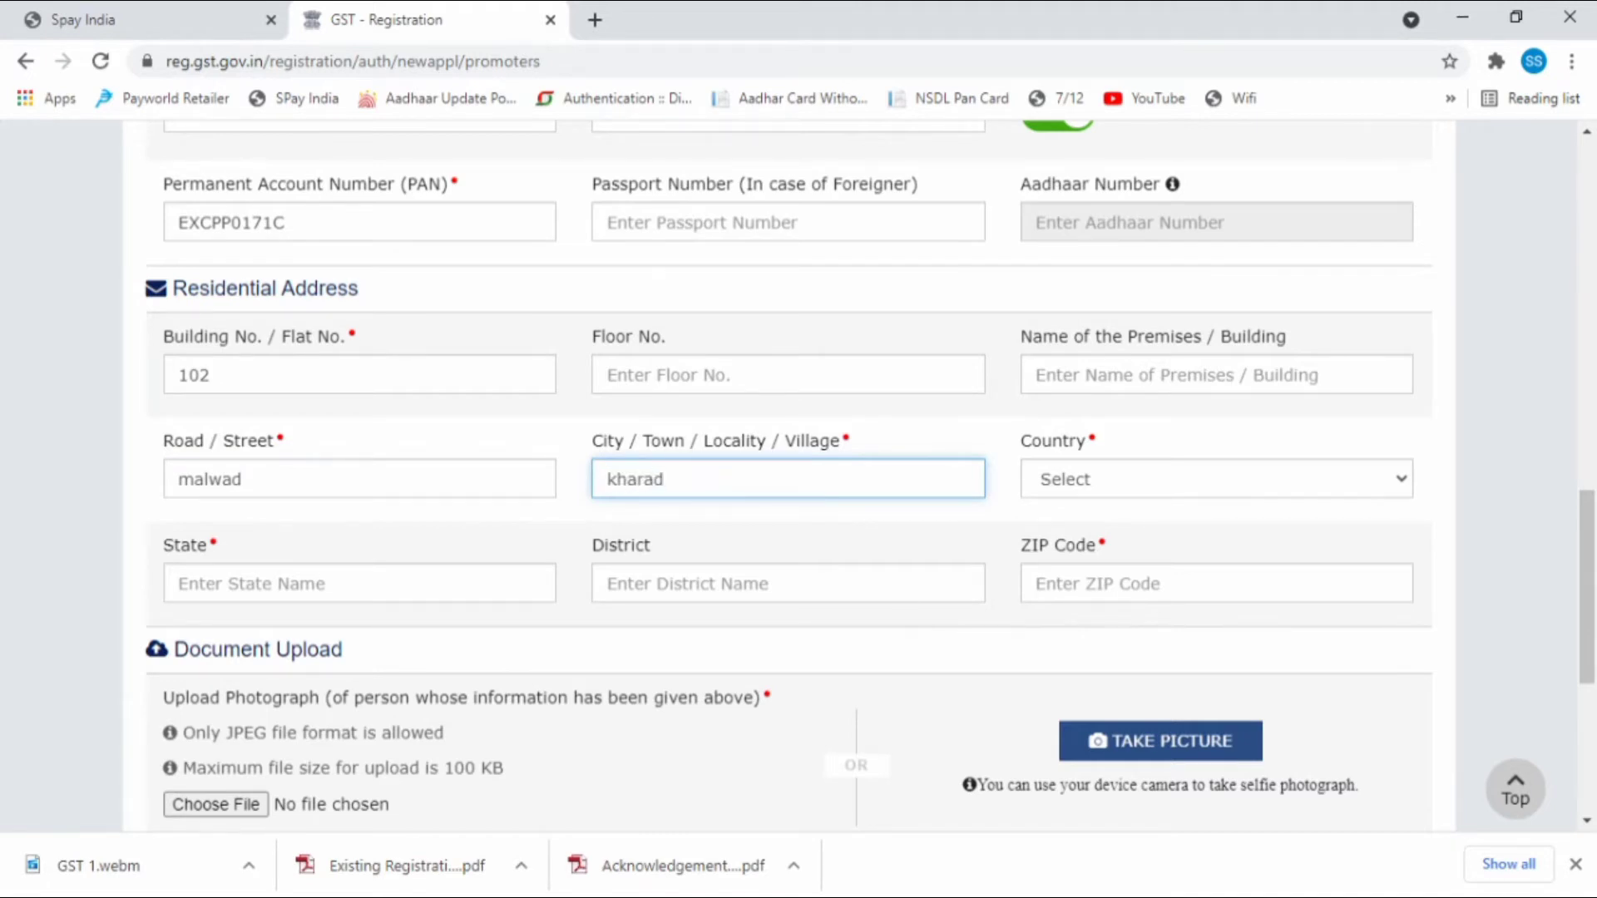
Set country India, state Maharashtra, district Pune and enter the PIN code.
left_click(1164, 462)
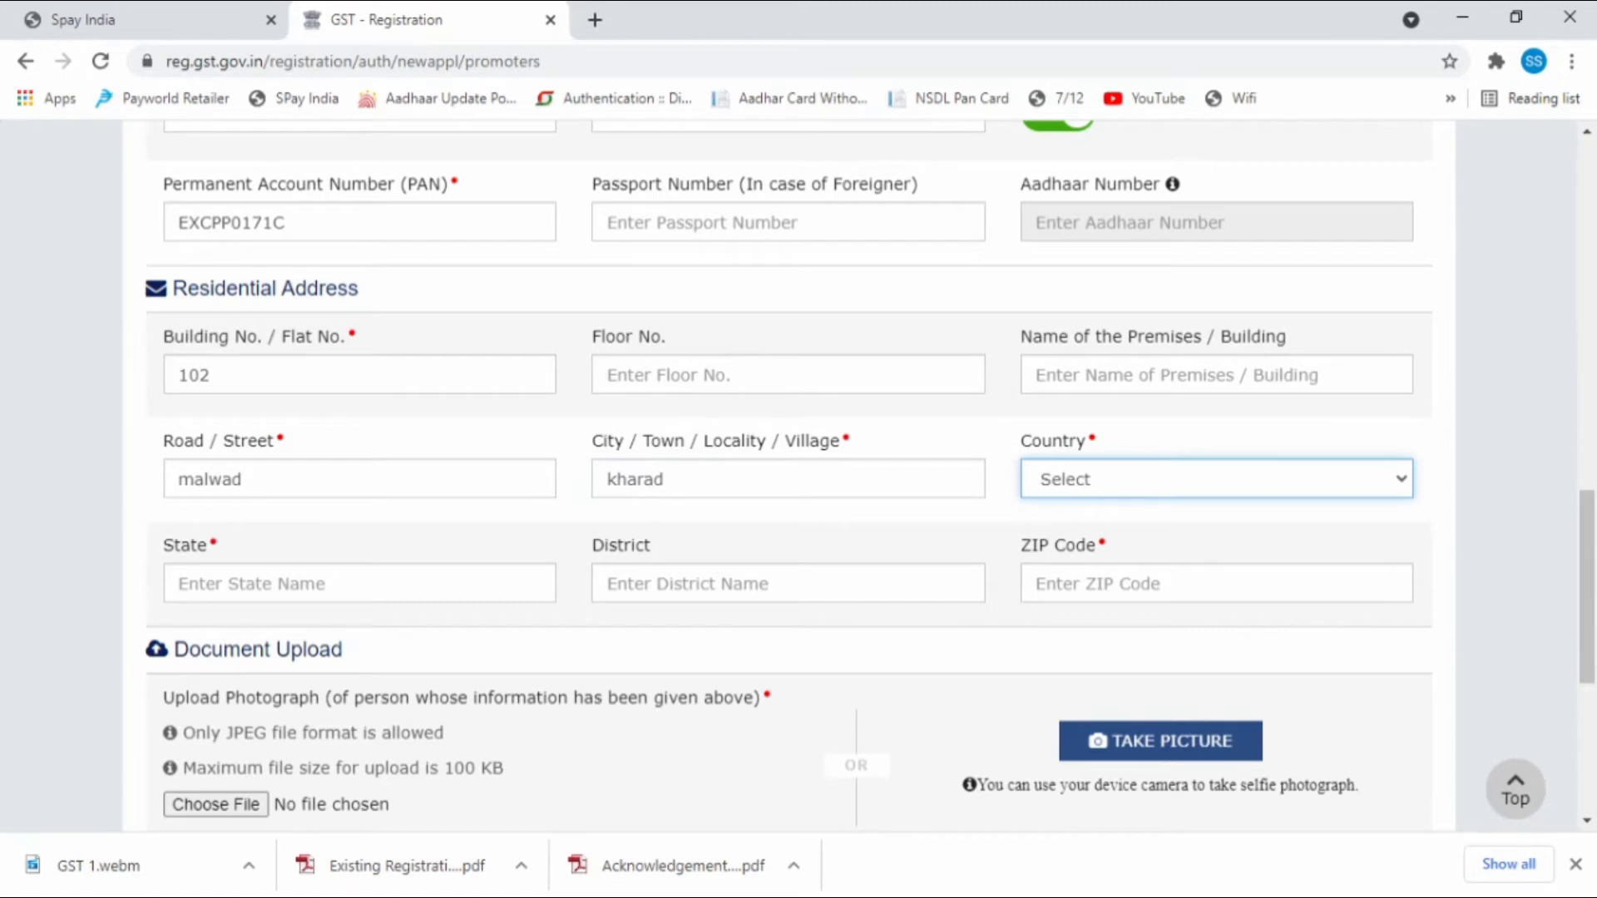
key("i")
left_click(1171, 43)
left_click(363, 584)
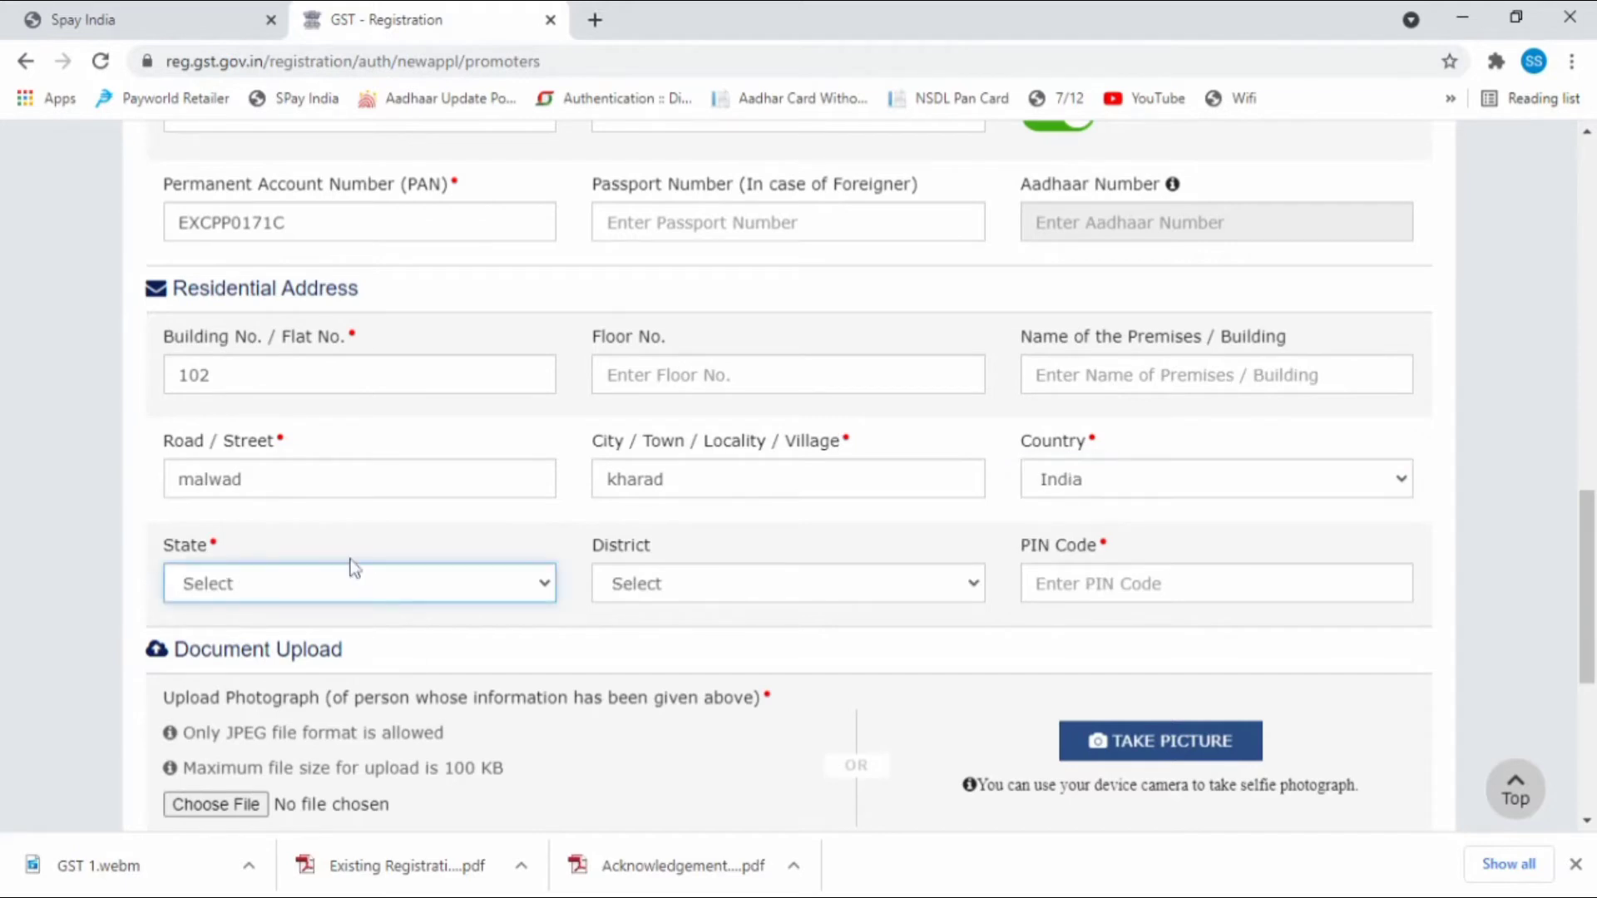
left_click(454, 441)
left_click(782, 578)
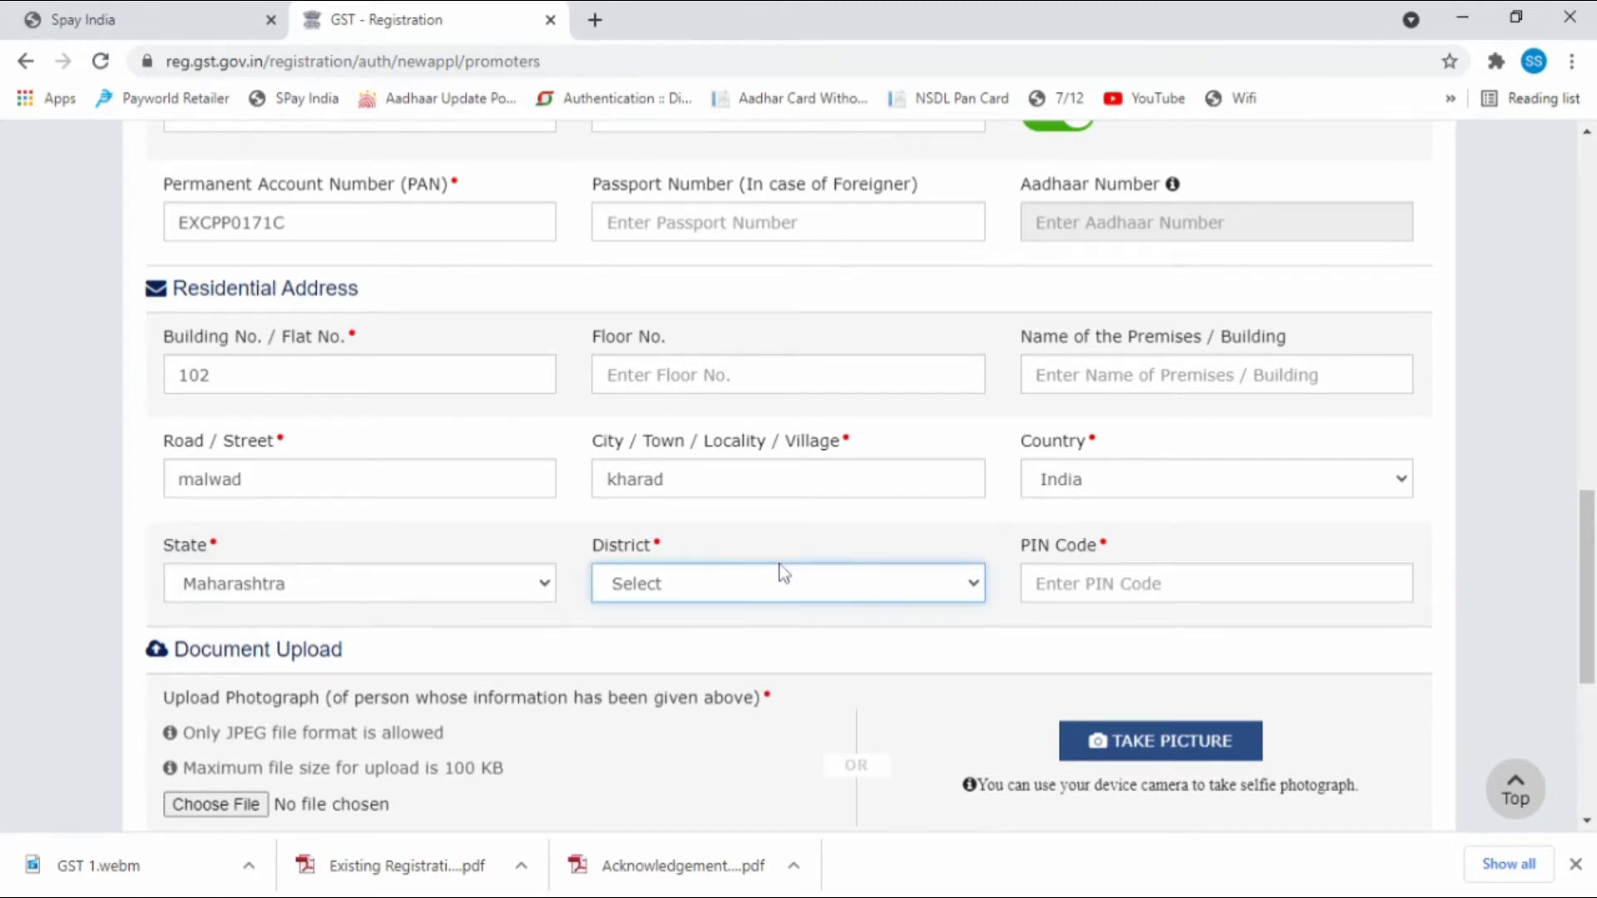
type("pu")
key("Tab")
type("411")
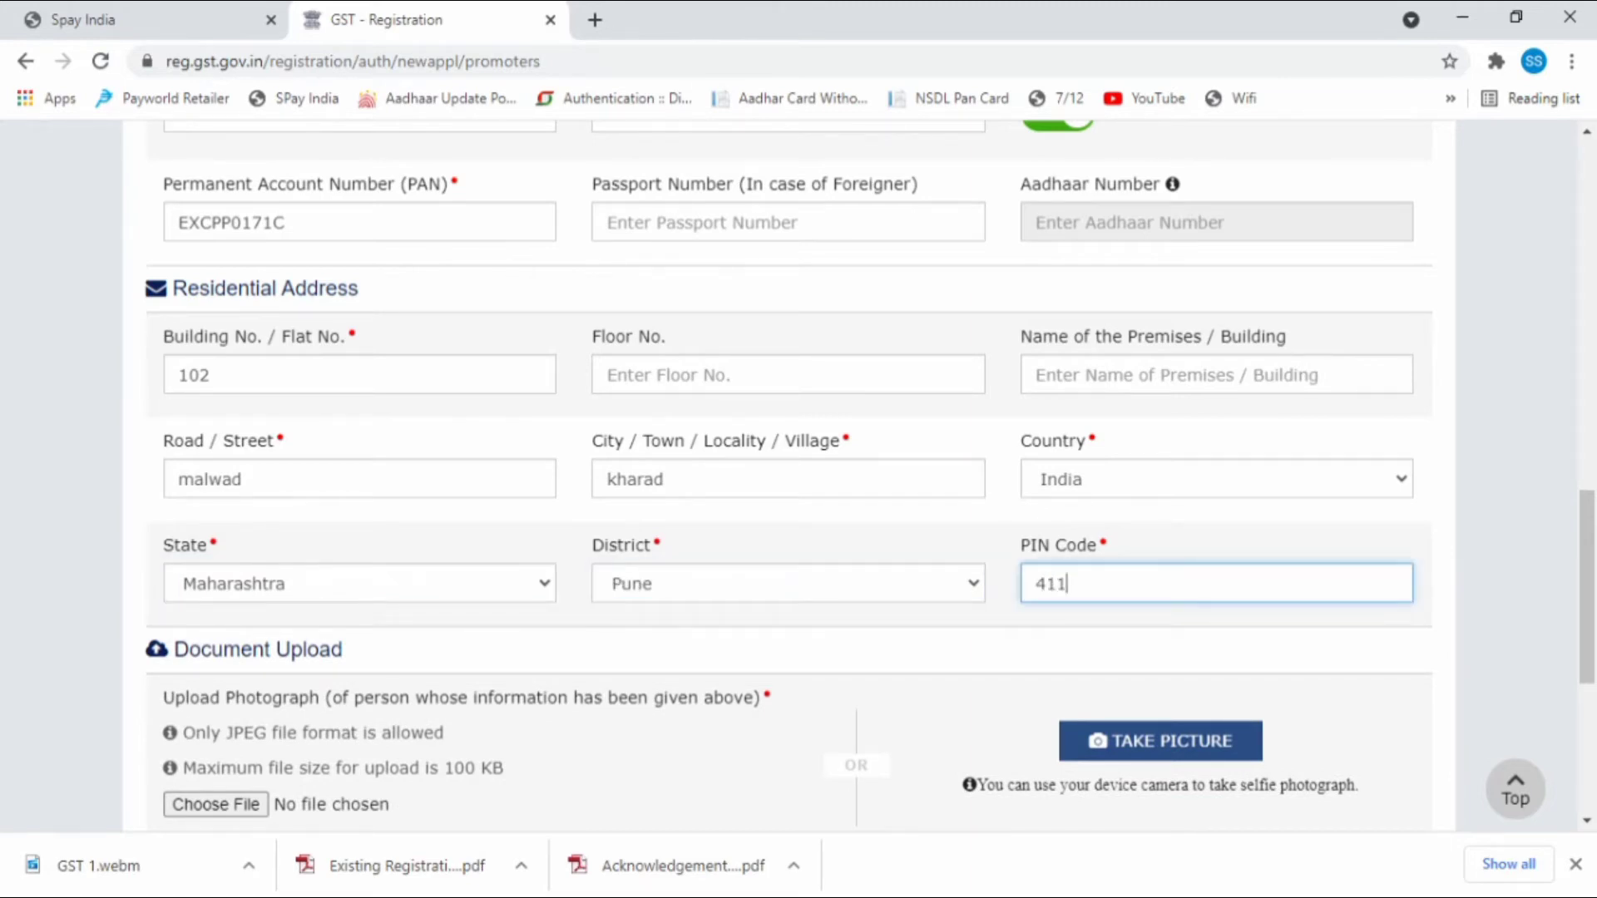
type("014")
scroll(490, 545, "down", 3)
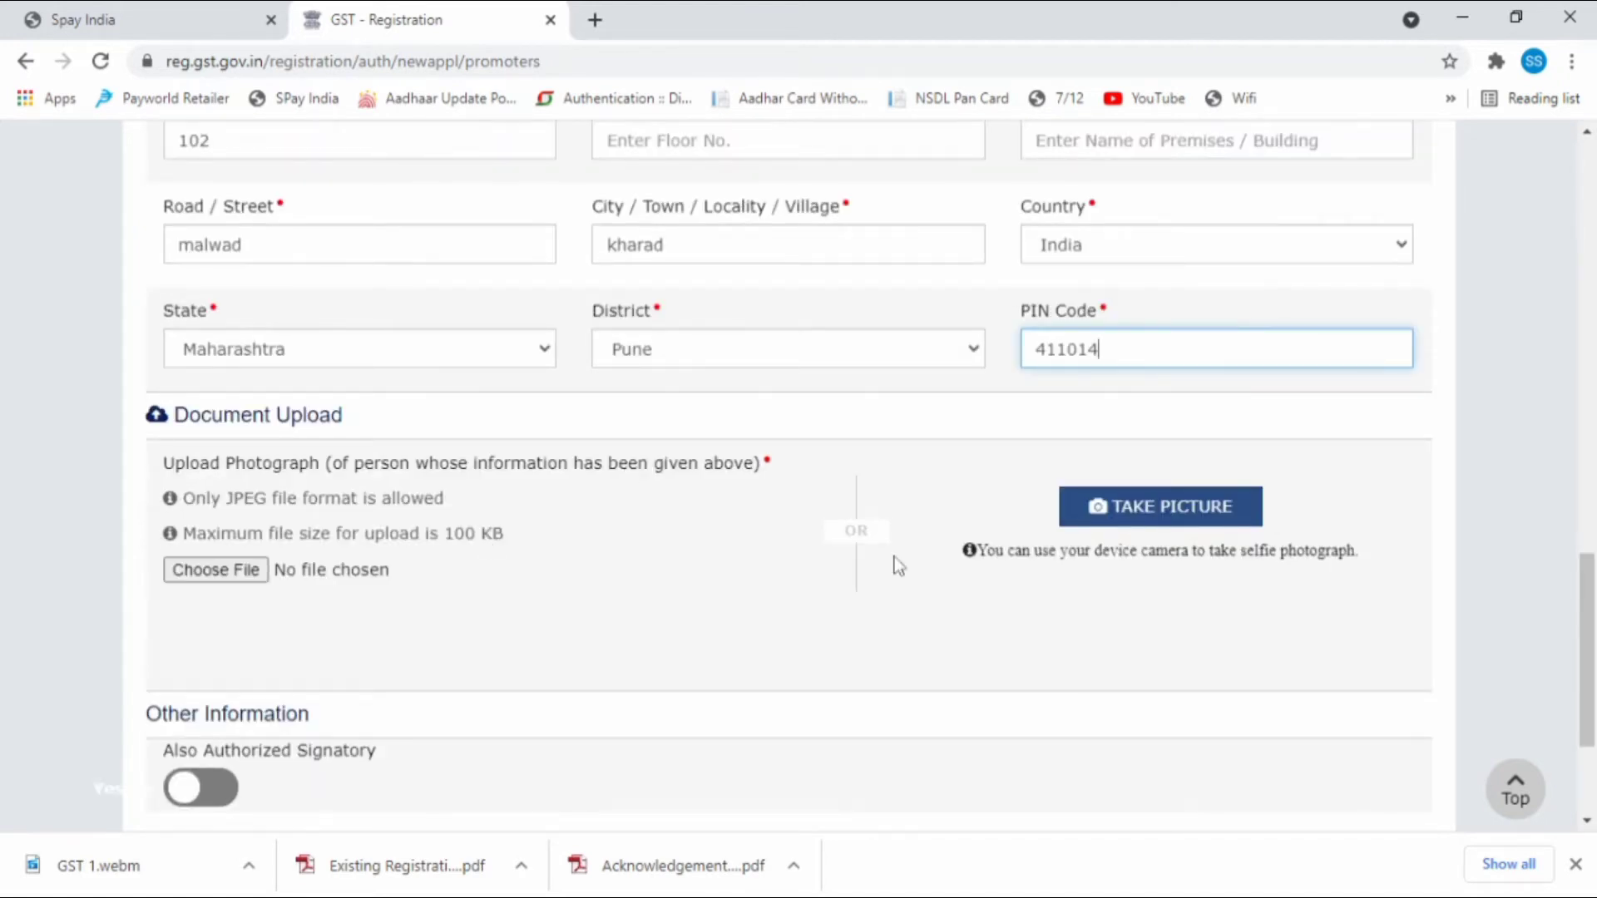
Upload the promoter's photo JPEG, mark them as also the authorized signatory, and save.
left_click(1144, 509)
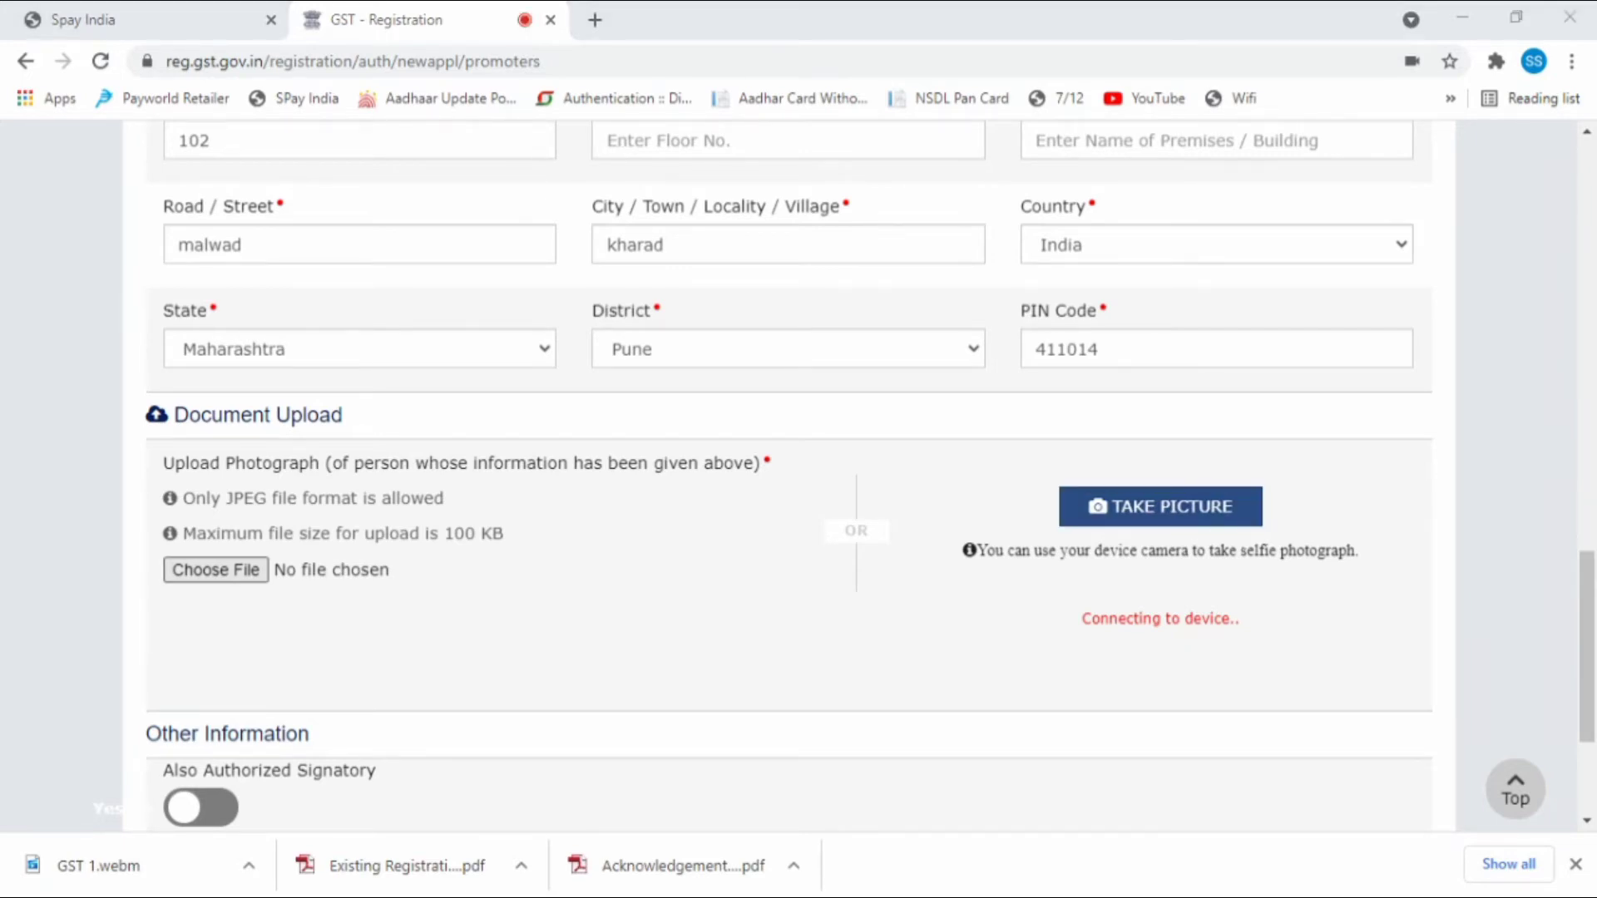
scroll(529, 574, "down", 1)
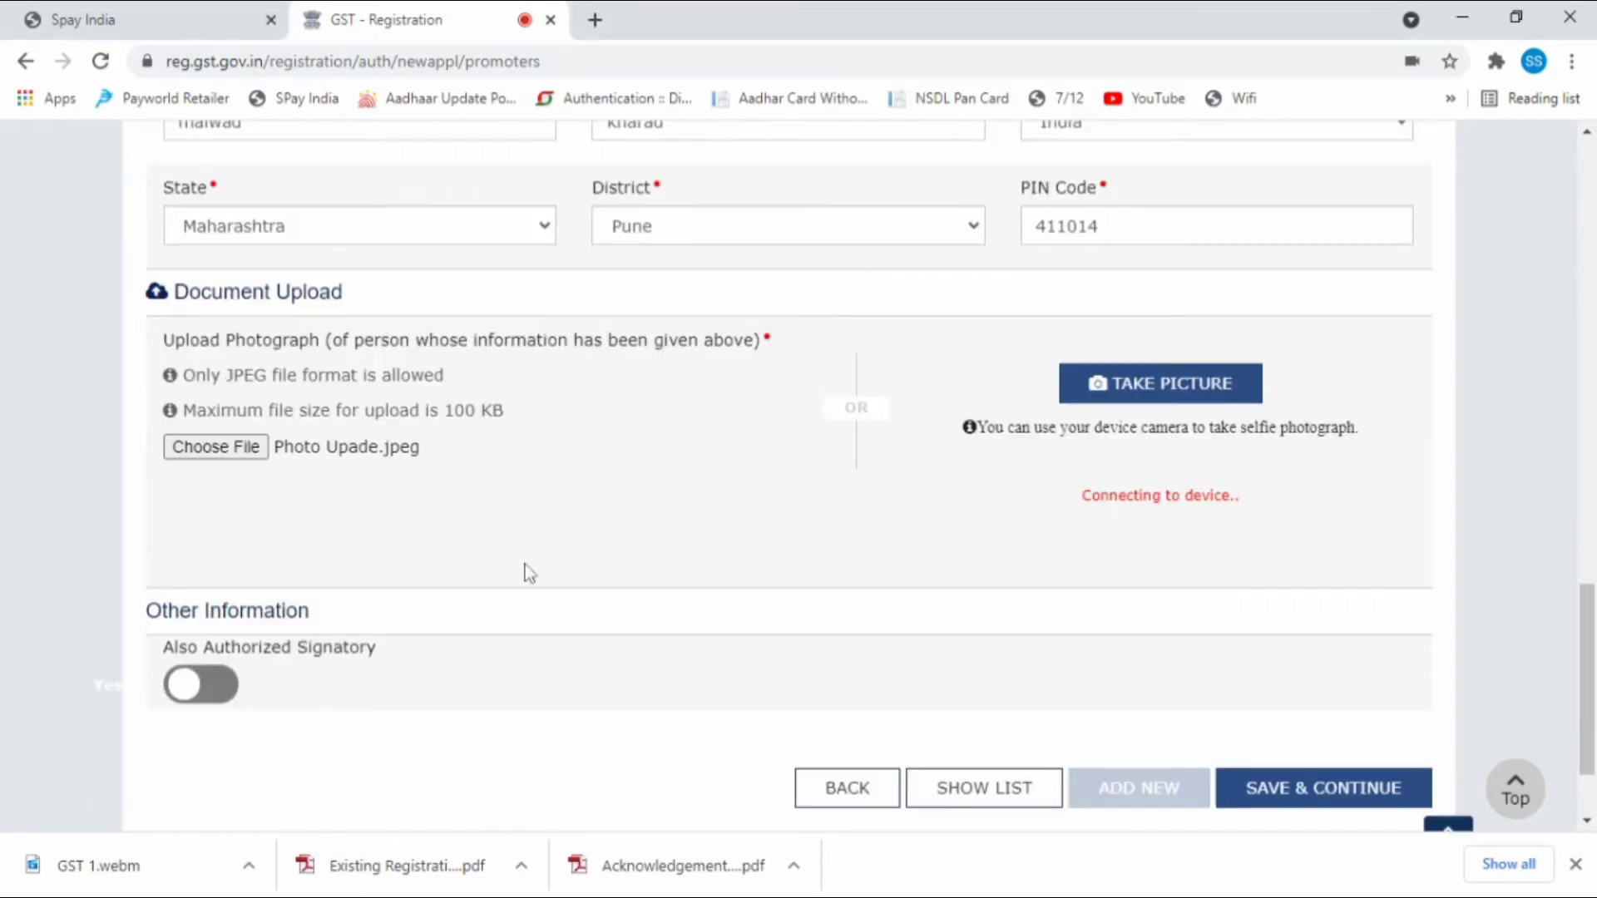
scroll(530, 574, "down", 2)
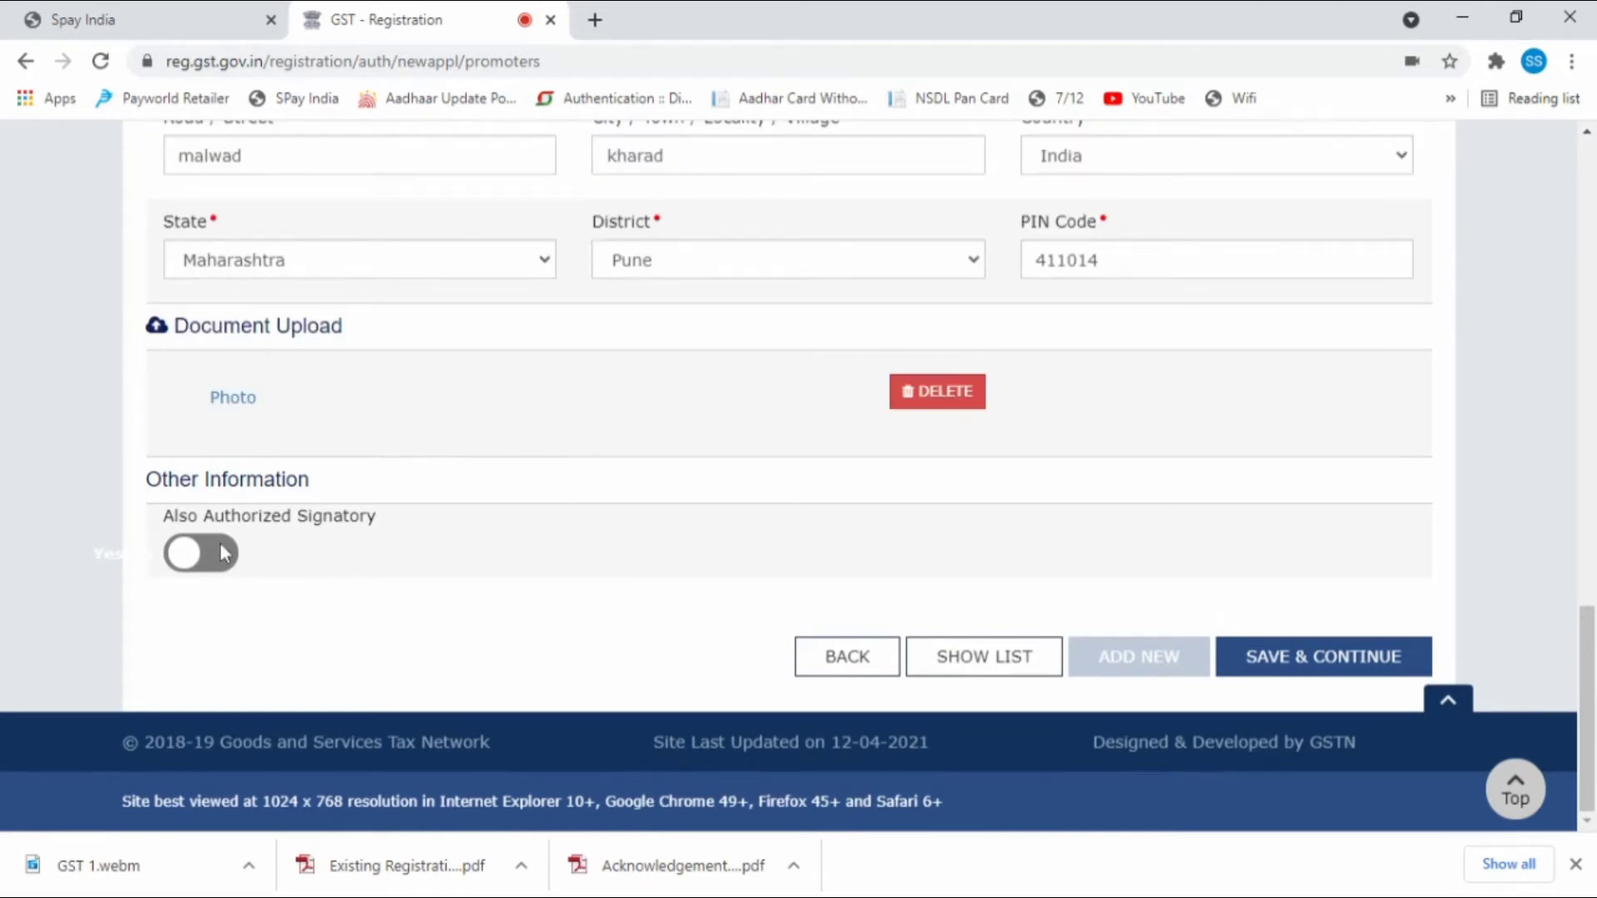
left_click(366, 528)
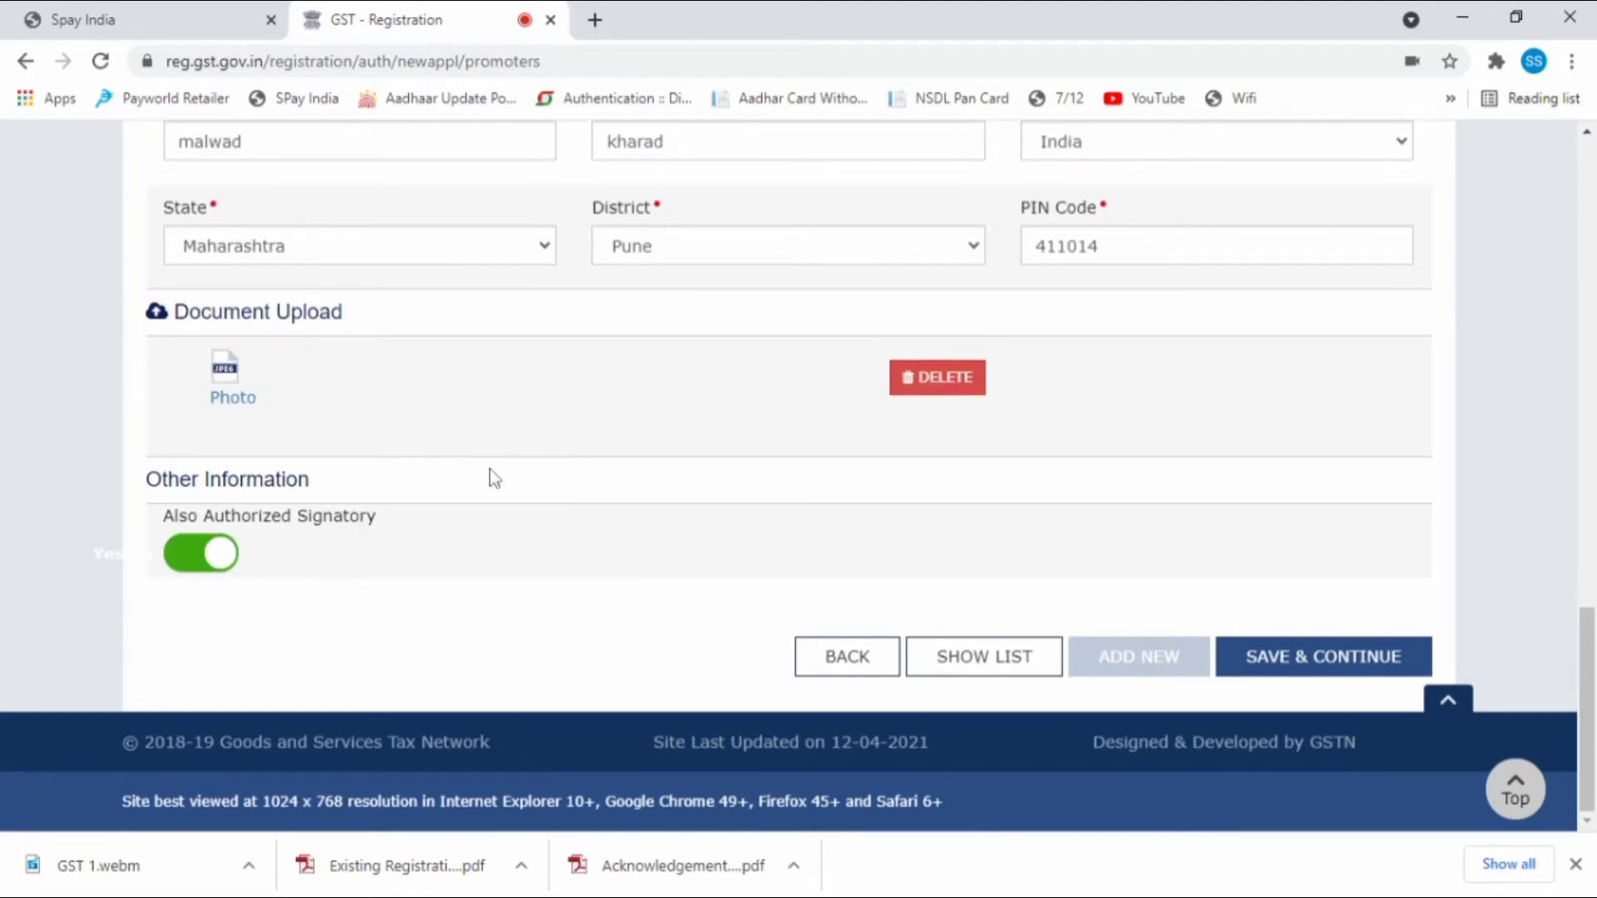
left_click(1300, 656)
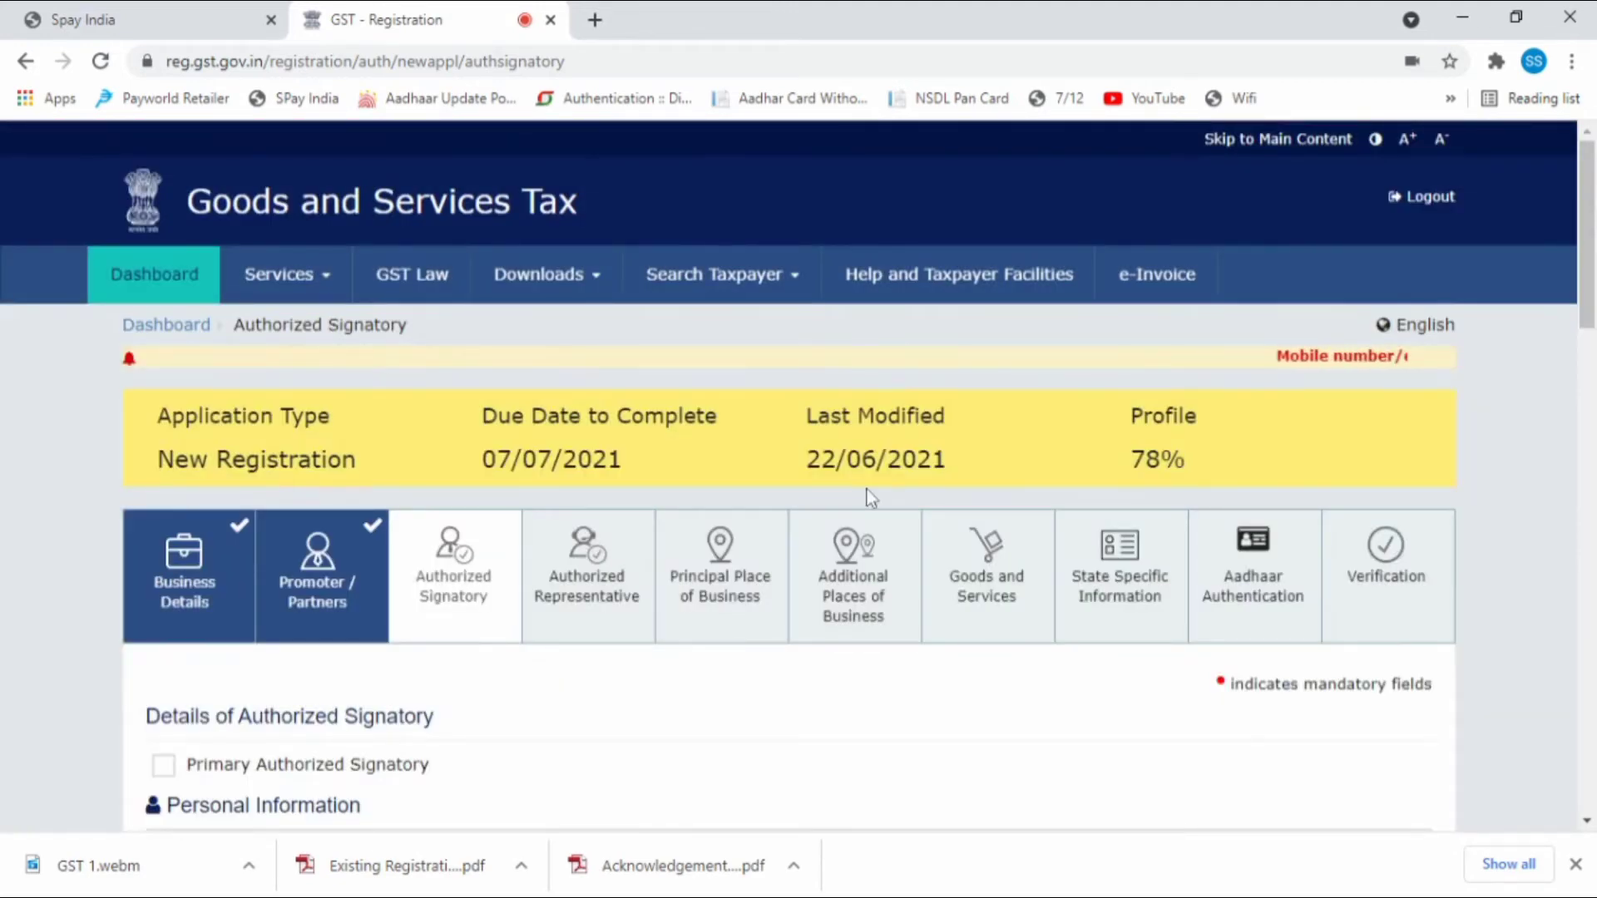
Save the Authorized Signatory tab and continue without an authorized representative.
scroll(777, 527, "down", 20)
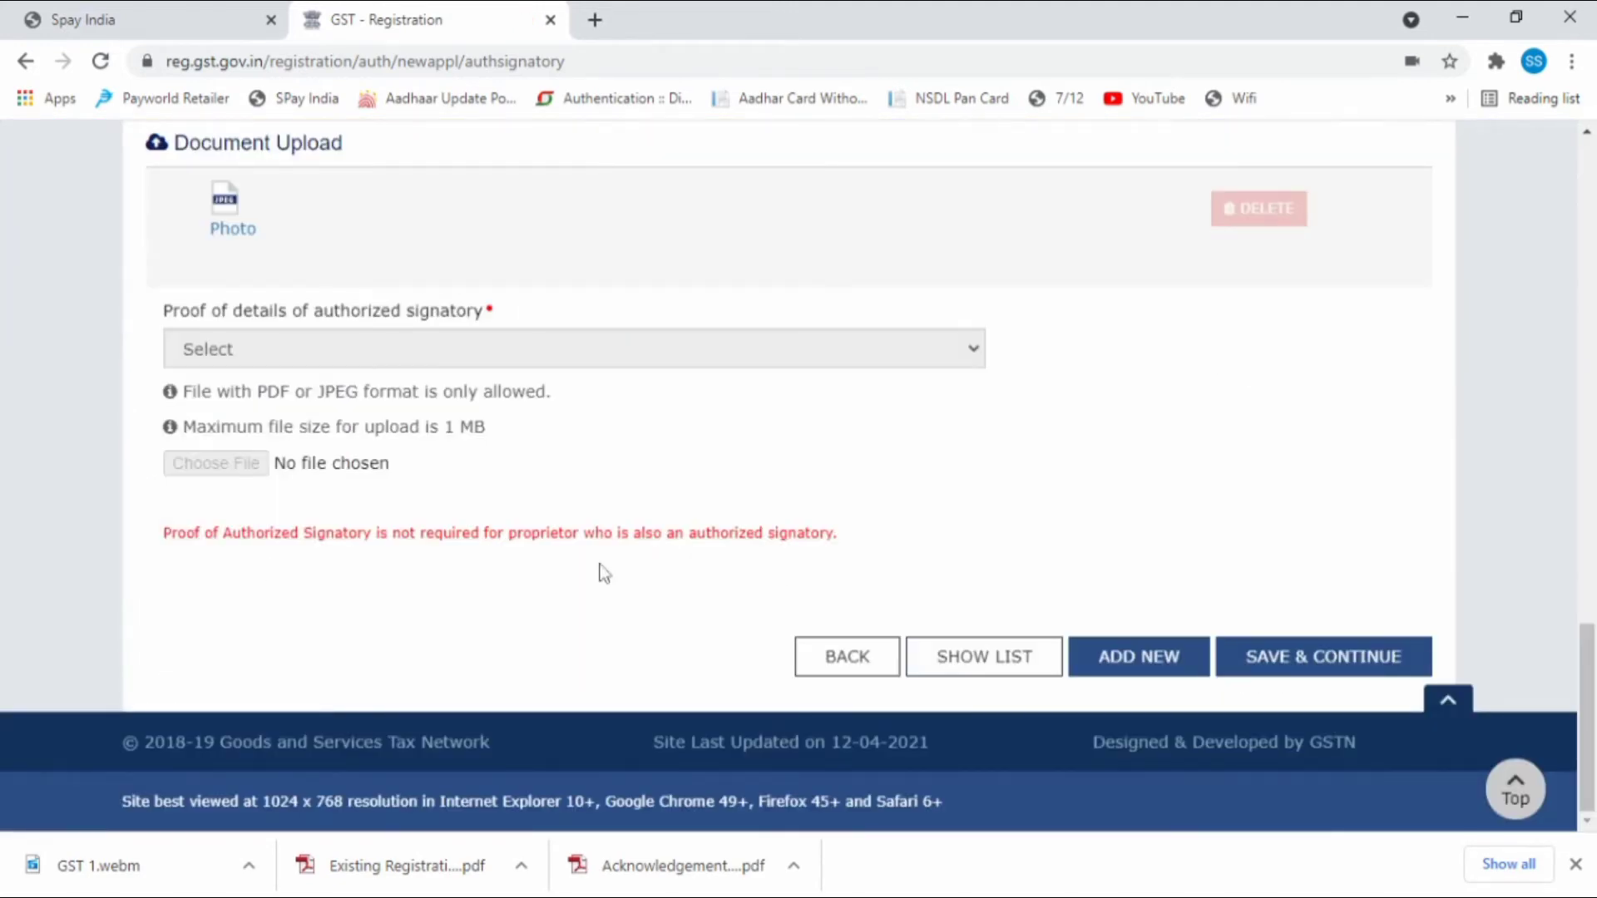
left_click(1319, 662)
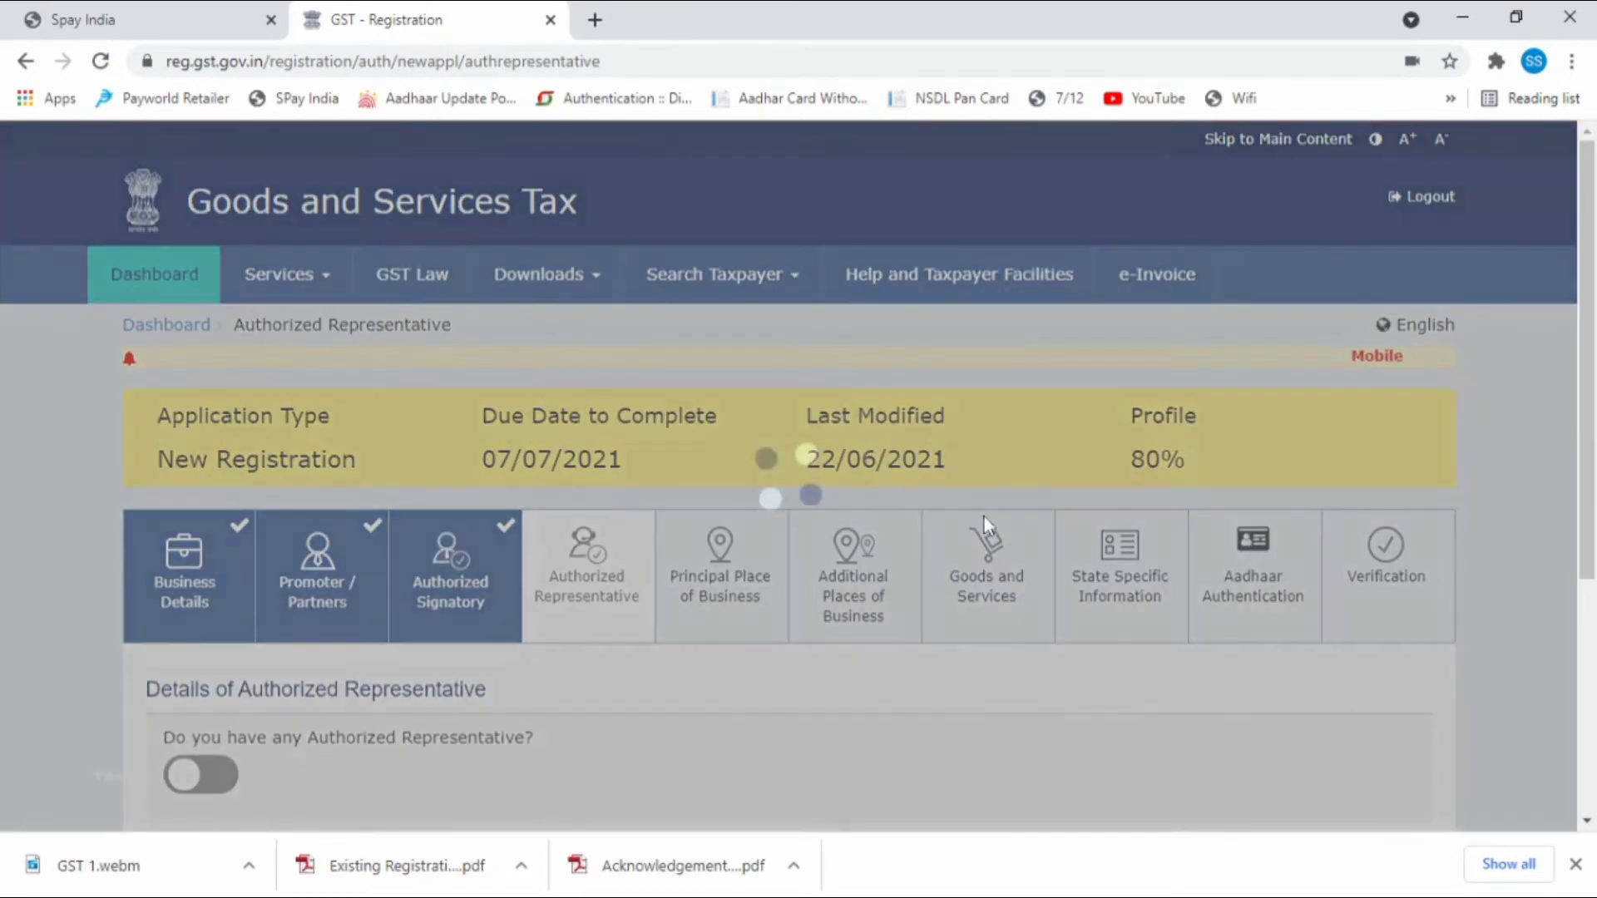
scroll(986, 523, "down", 2)
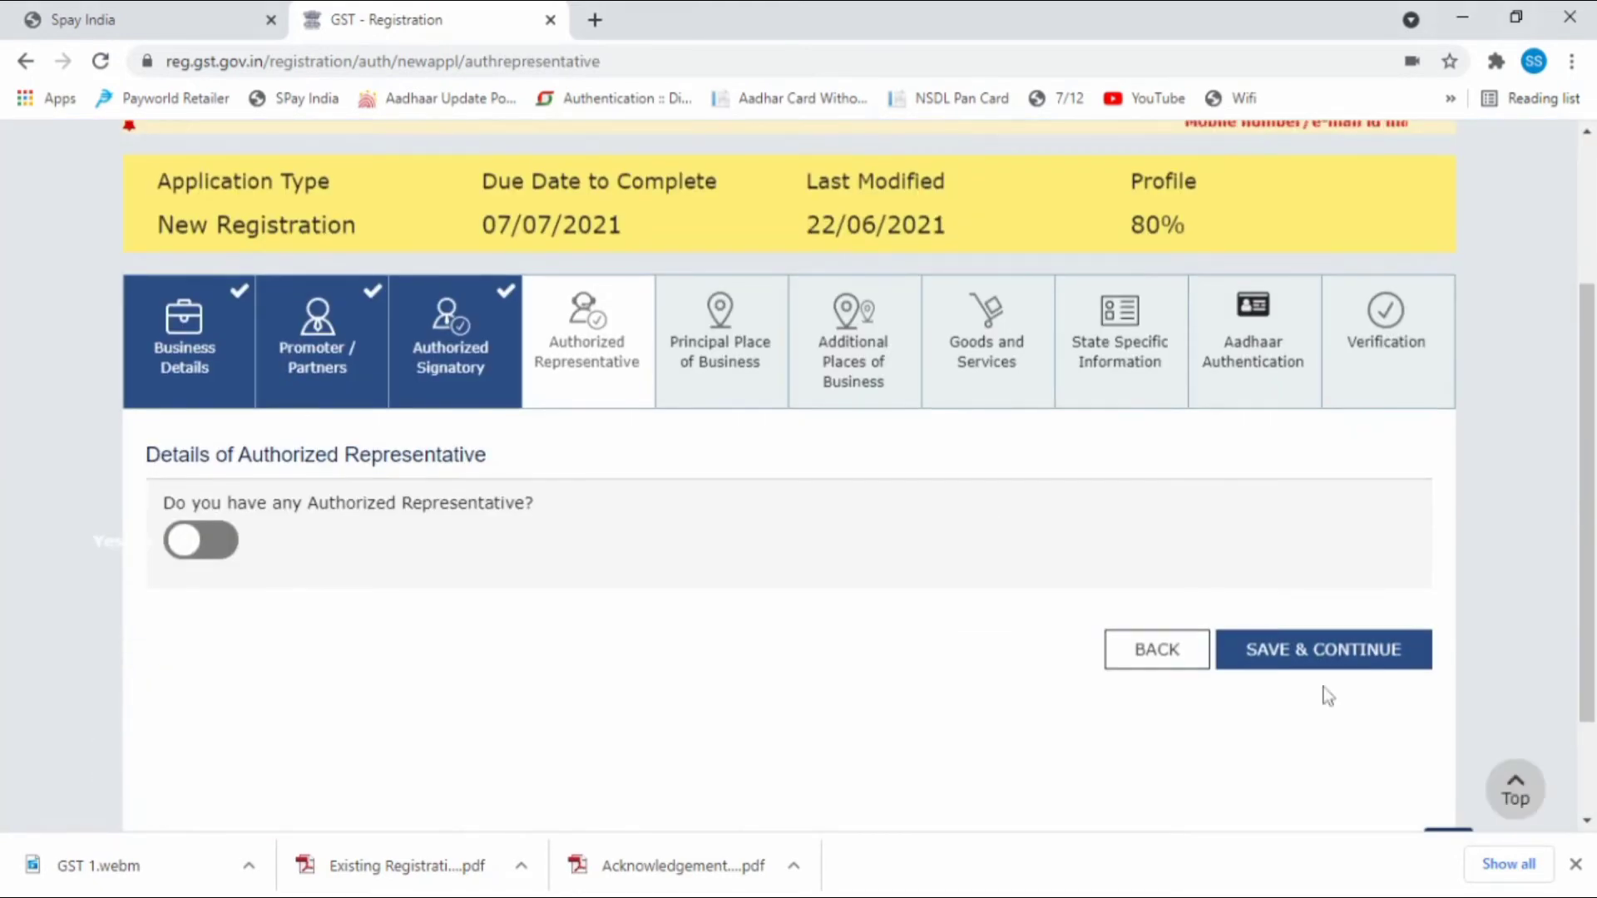
left_click(1317, 657)
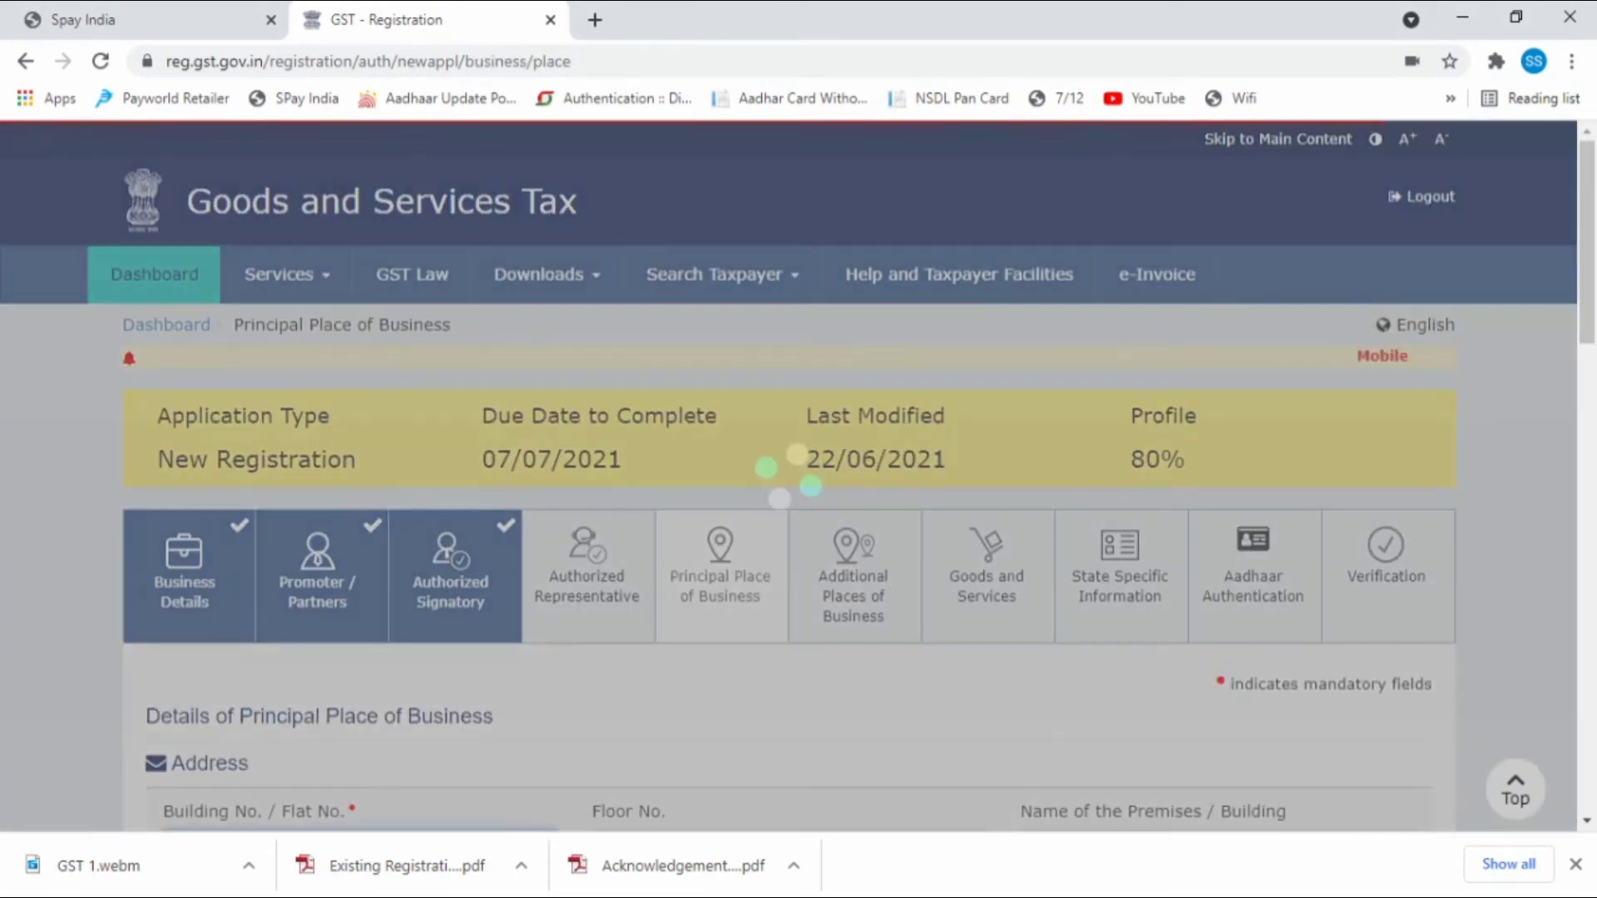
Enter the business premises' building number, floor and premises name.
scroll(328, 412, "down", 3)
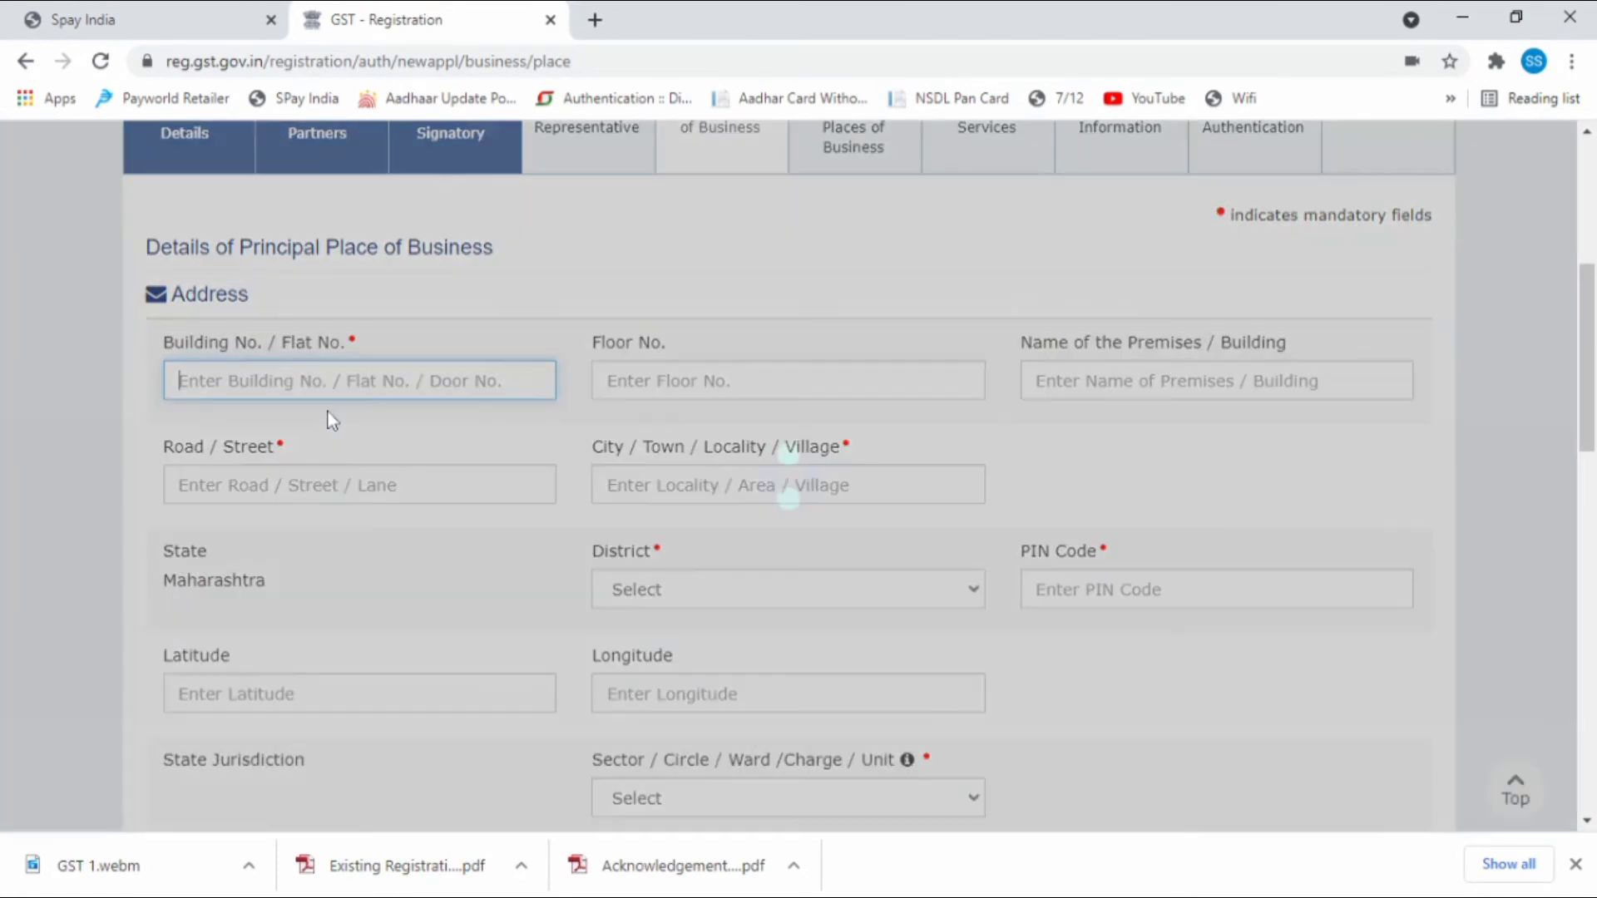
key("Tab")
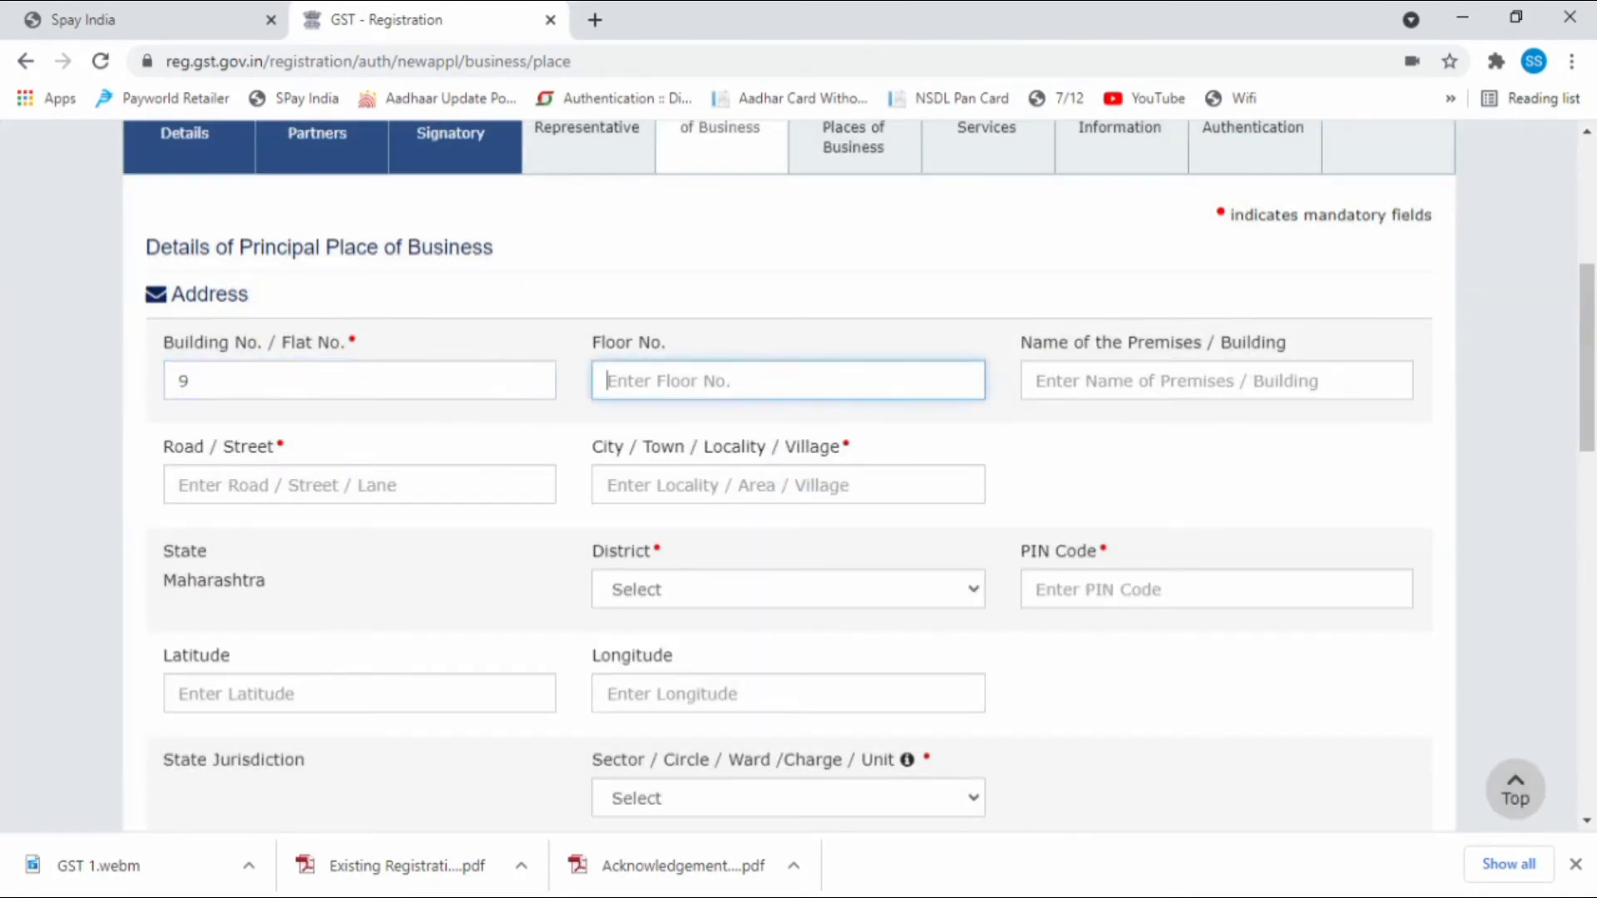
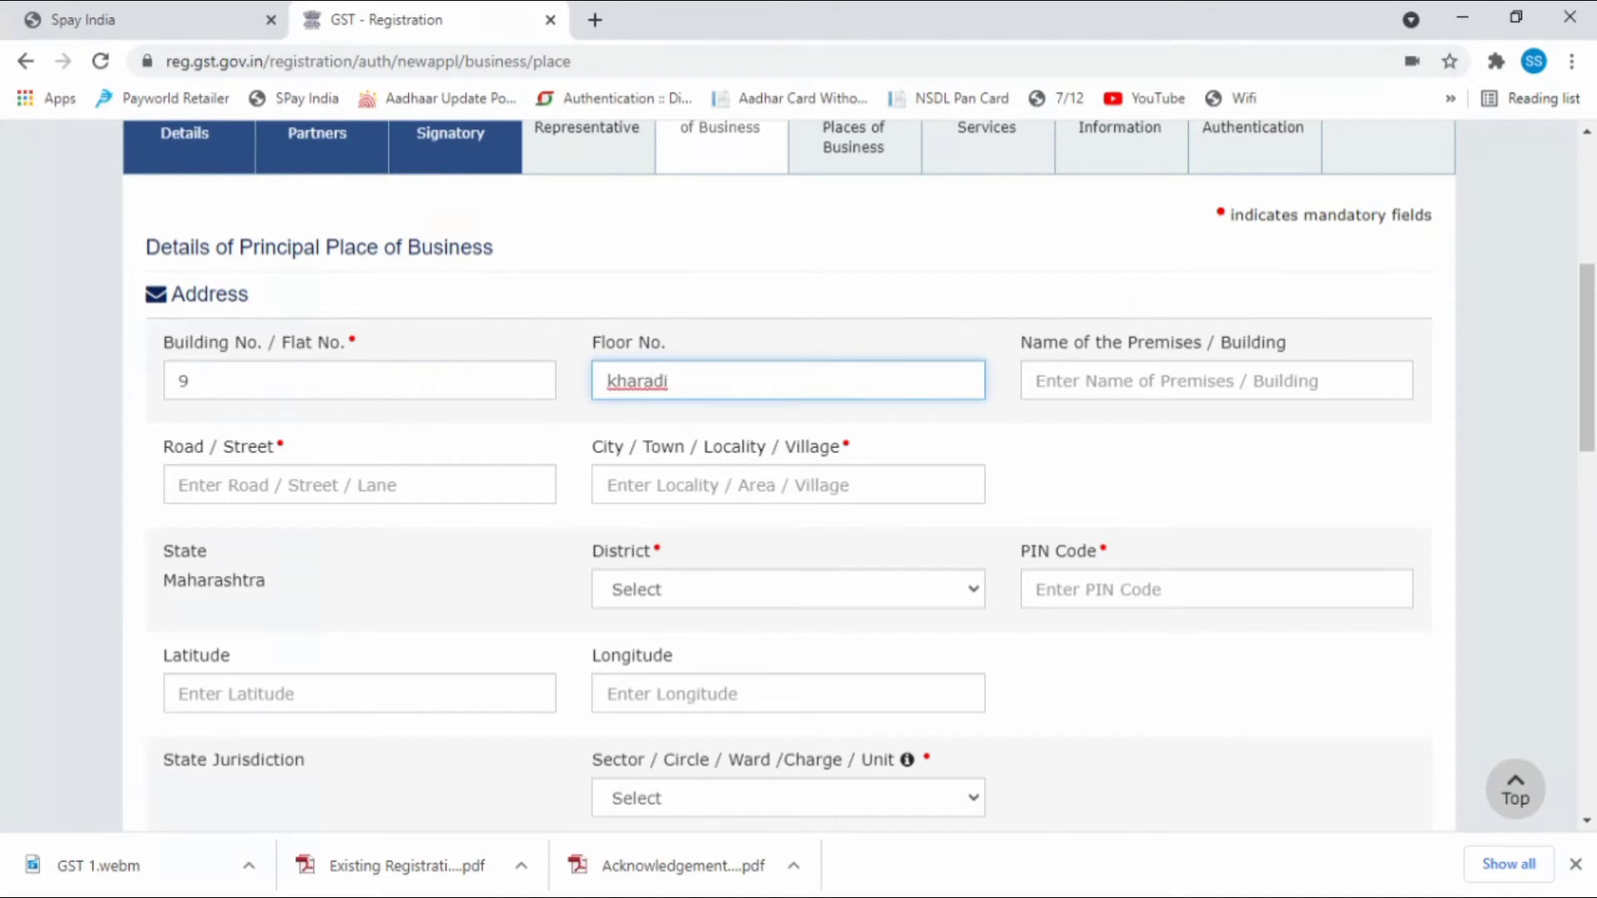
key("Tab")
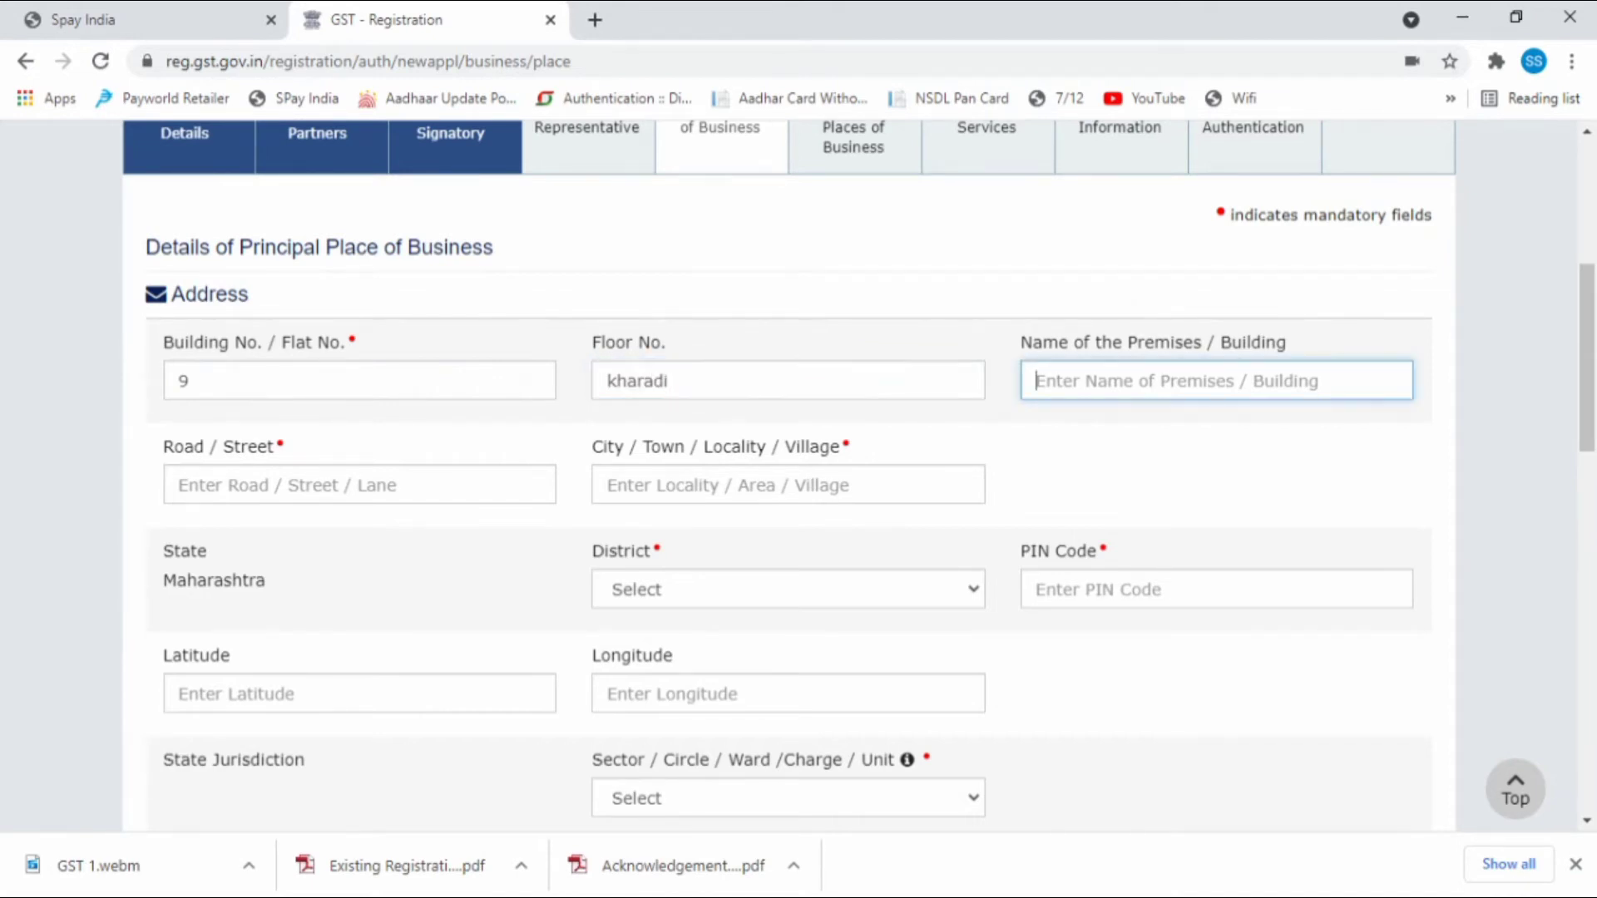
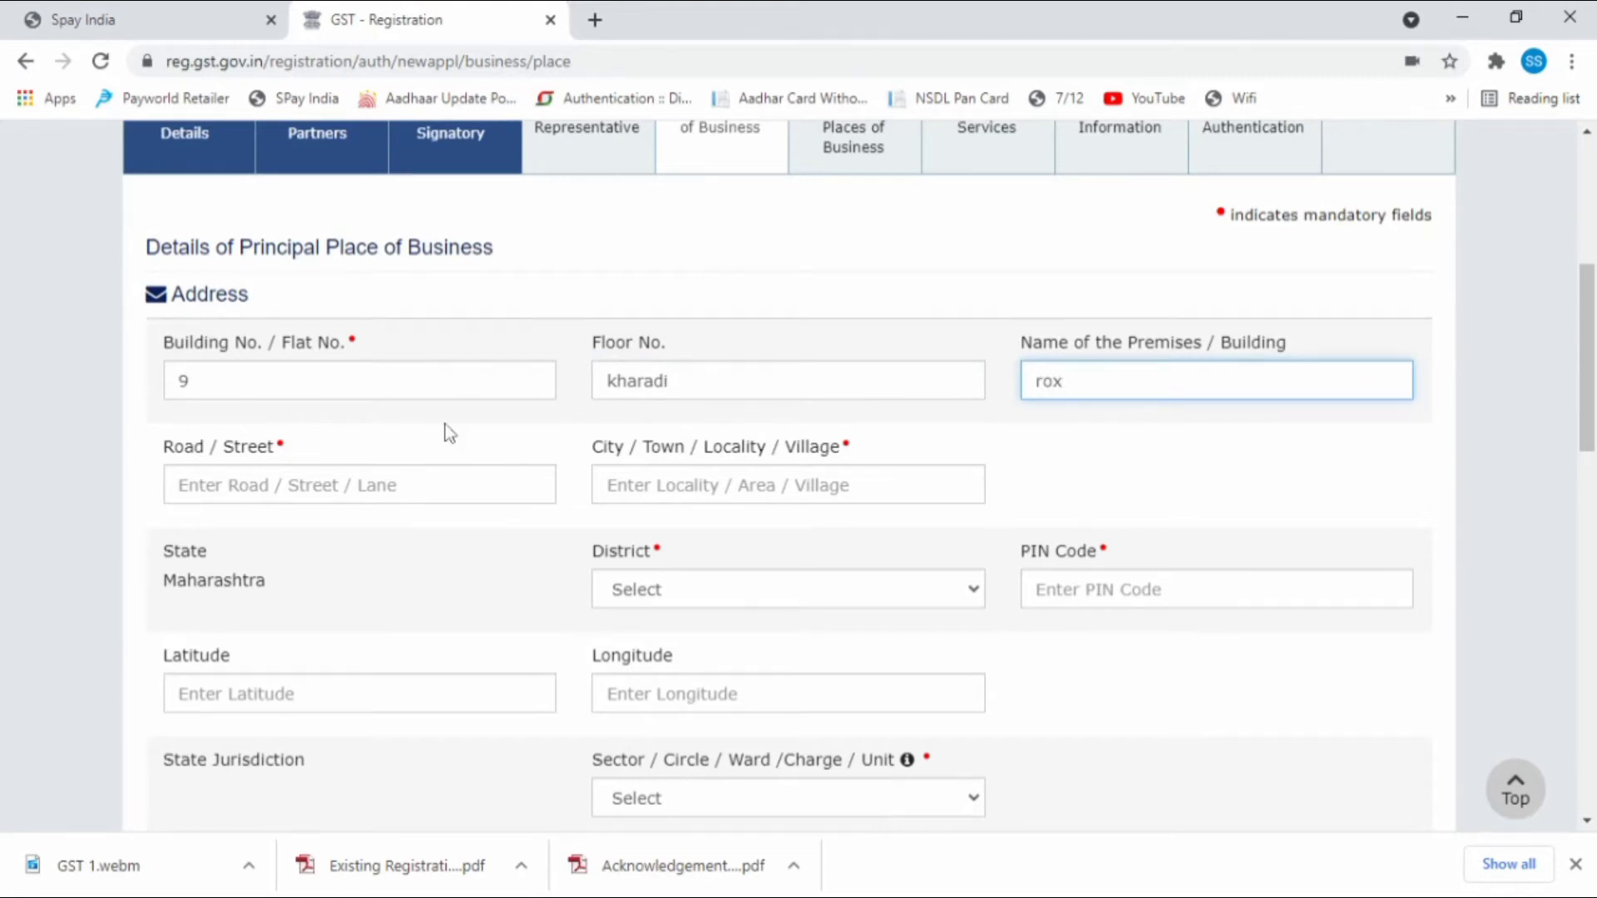
Fill in the road and city, choose district Pune, and enter the PIN code.
left_click(380, 492)
type("road")
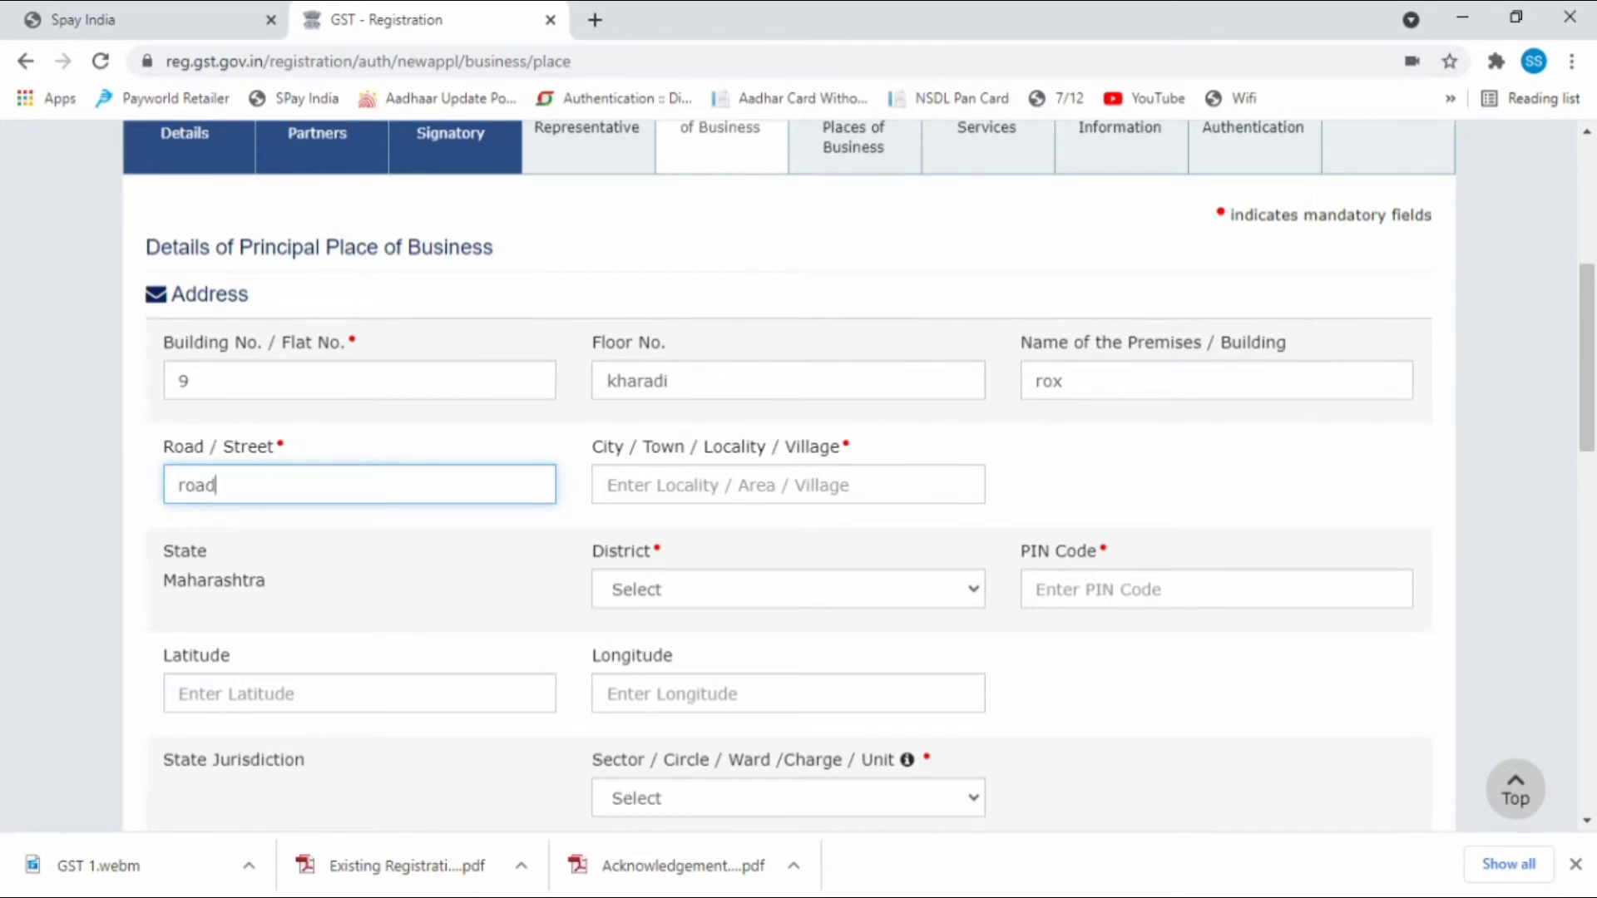
left_click(760, 485)
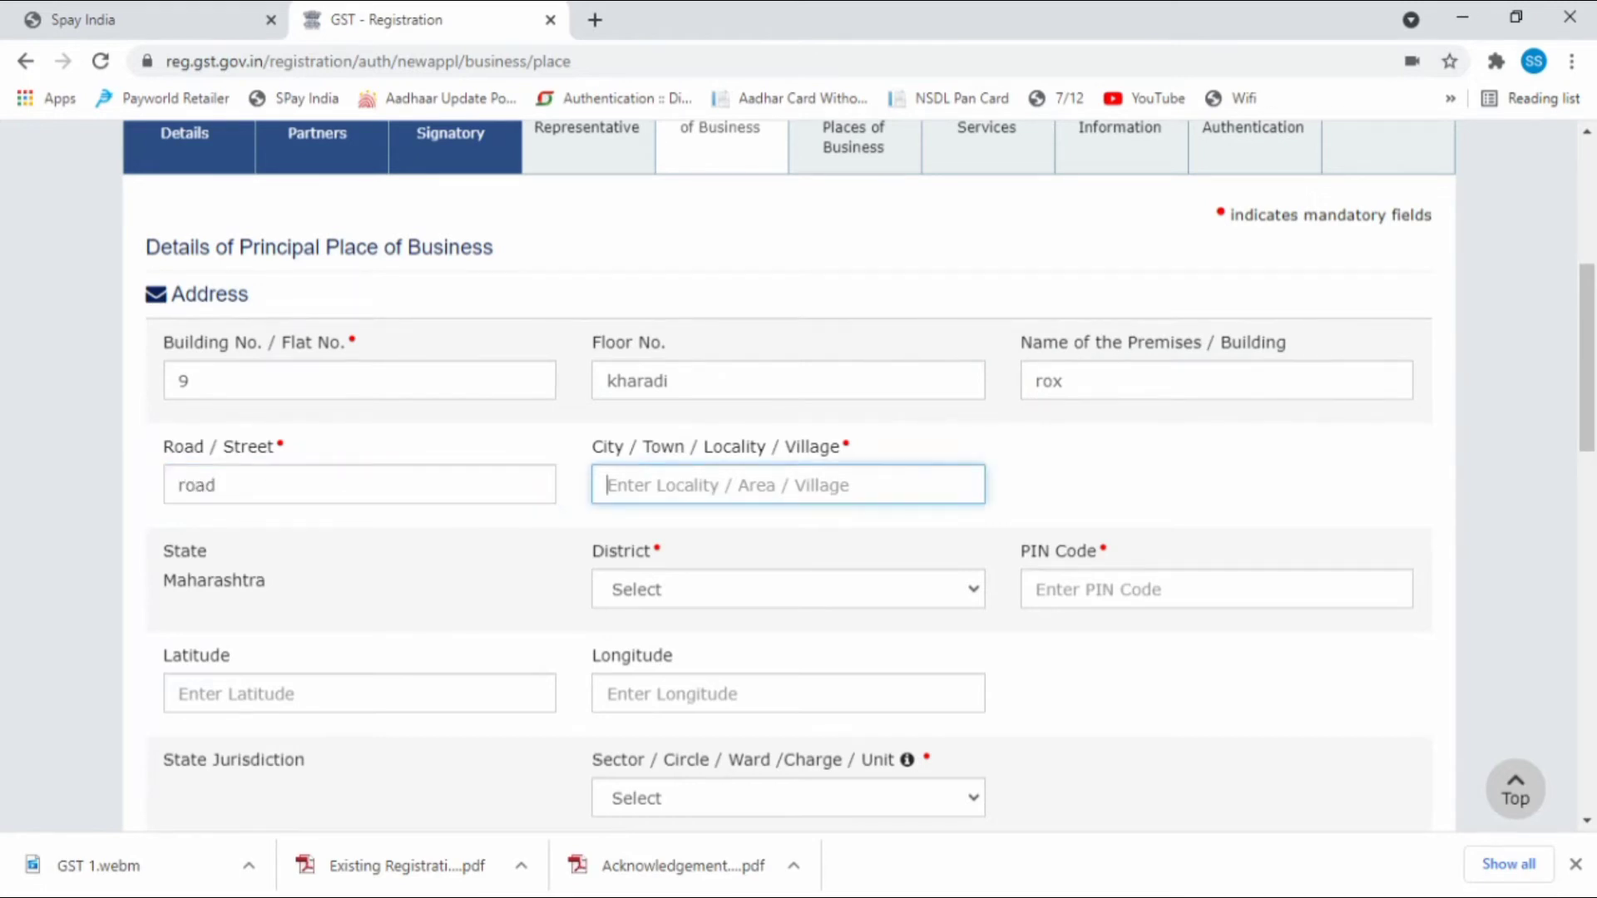
type("pune")
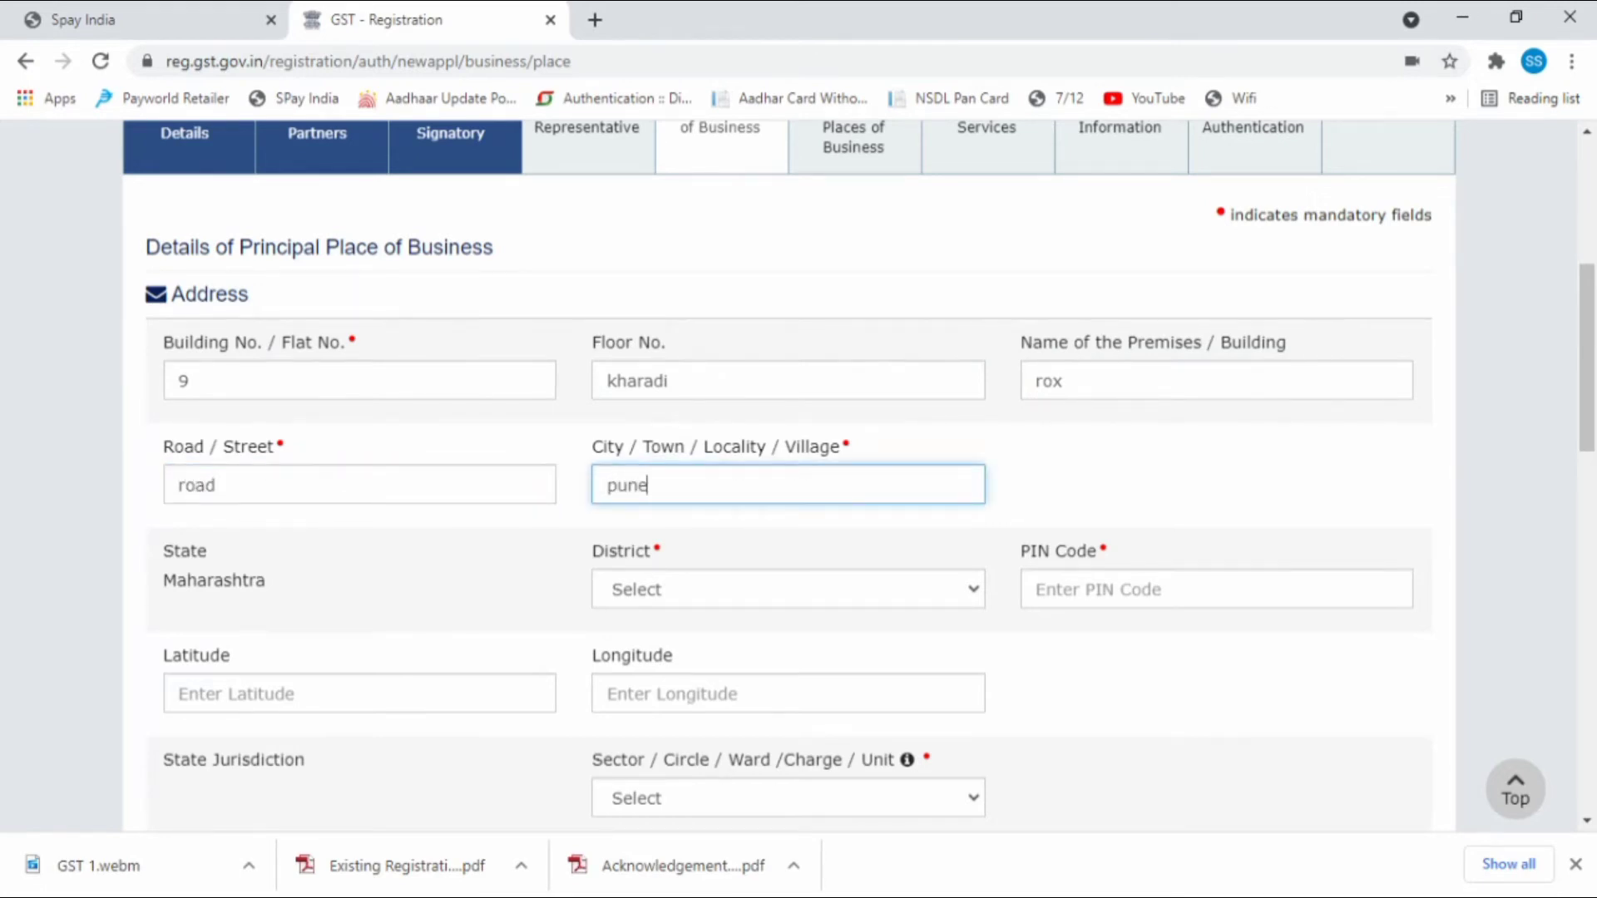
key("Tab")
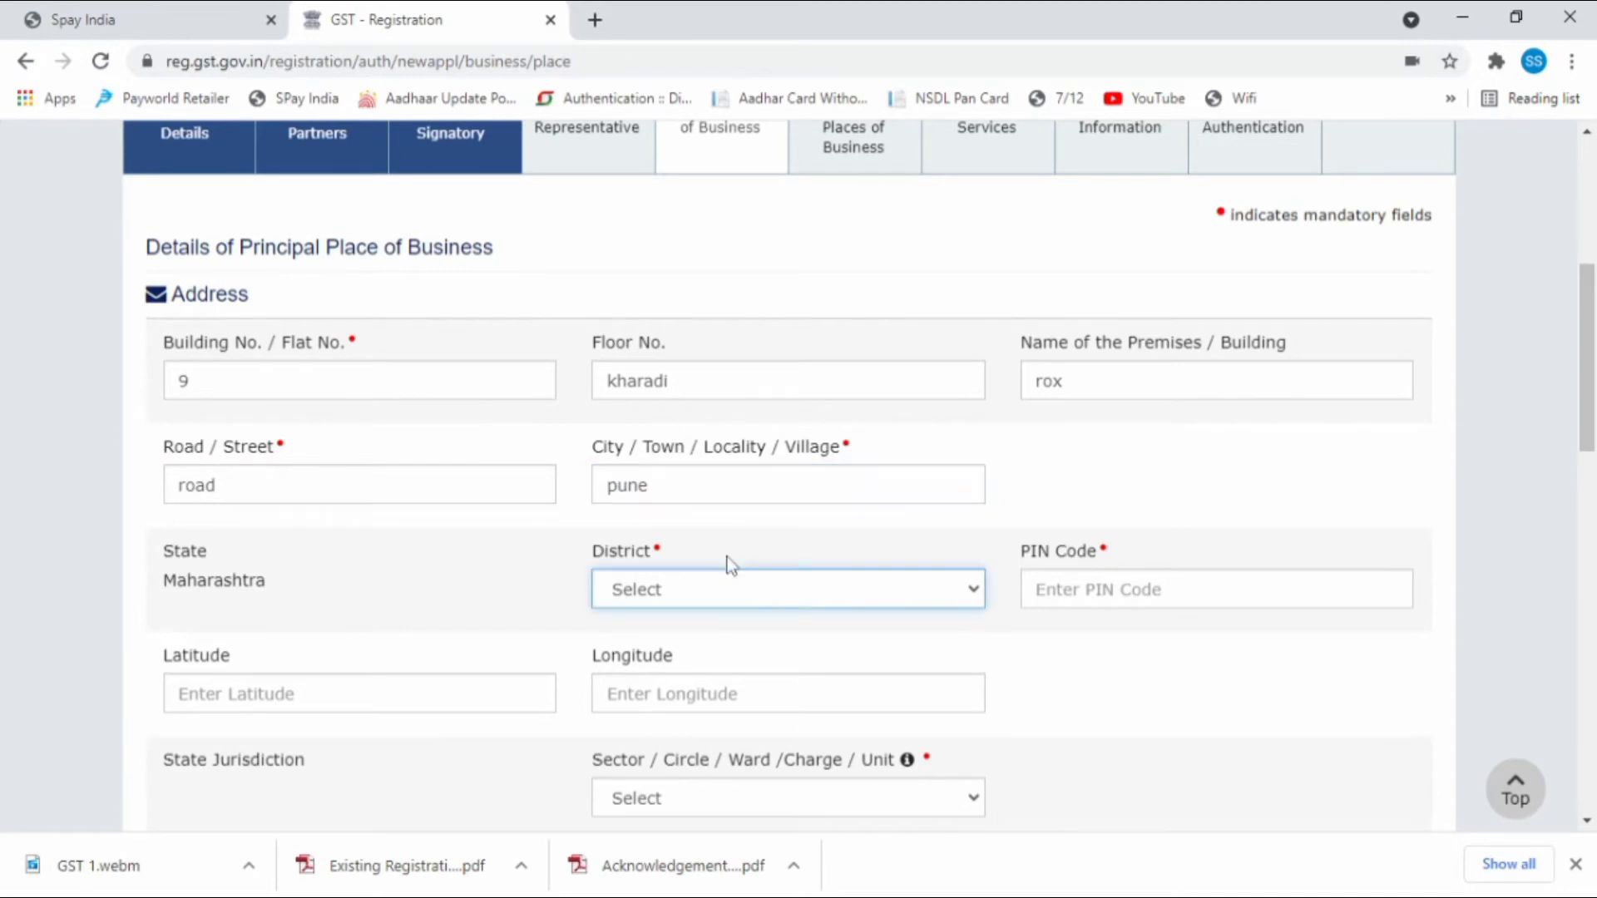
type("pune")
key("Tab")
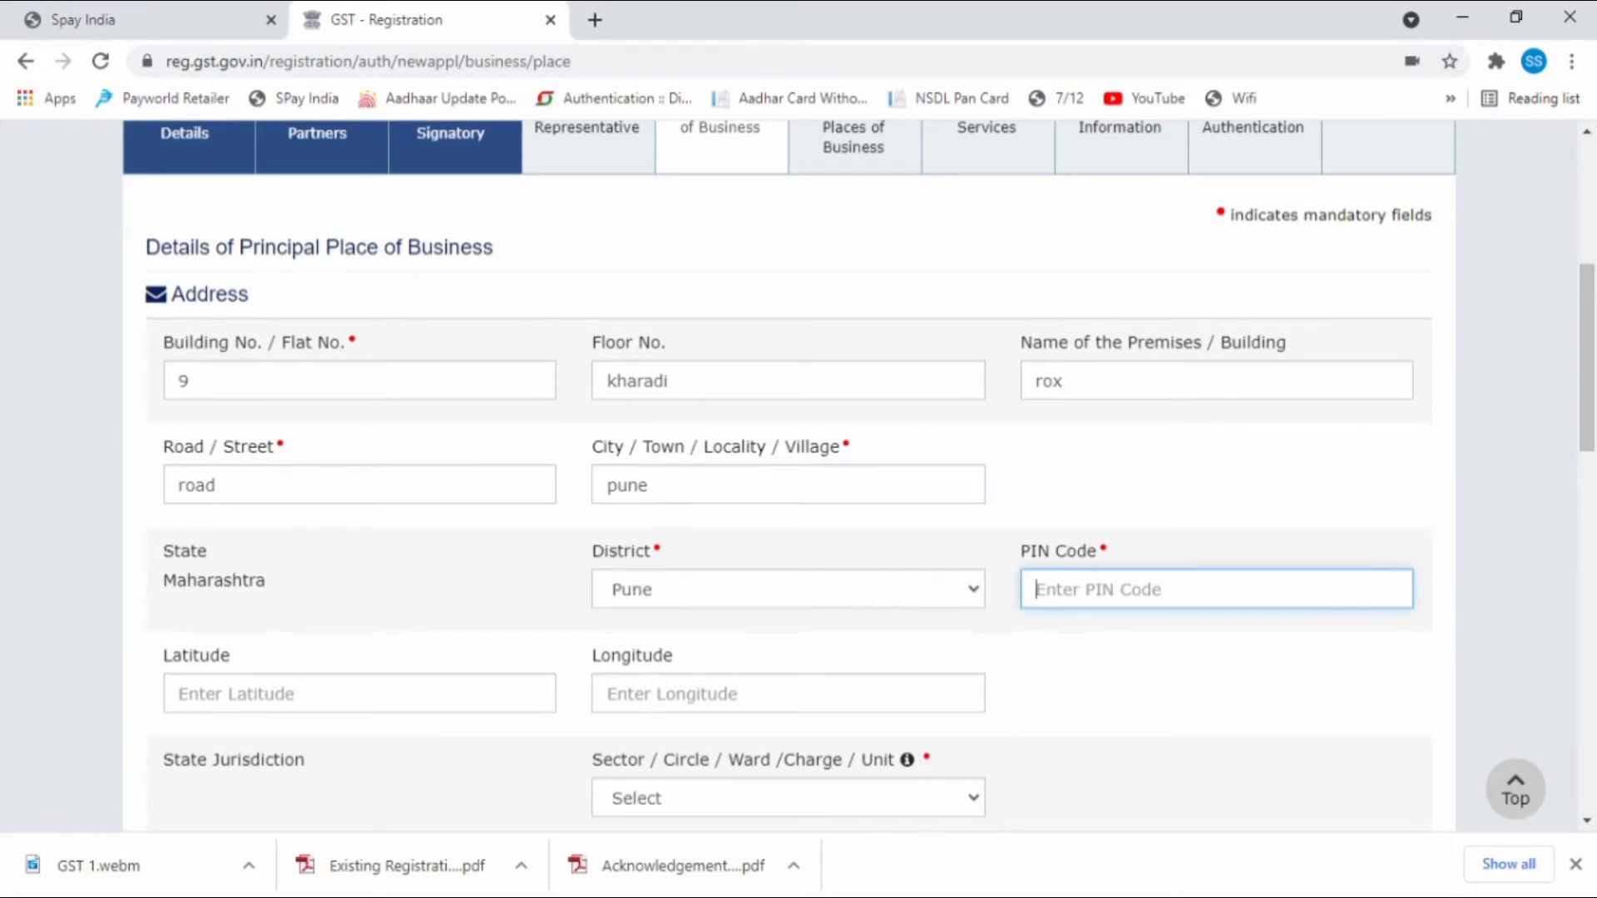
type("411014")
scroll(670, 574, "down", 5)
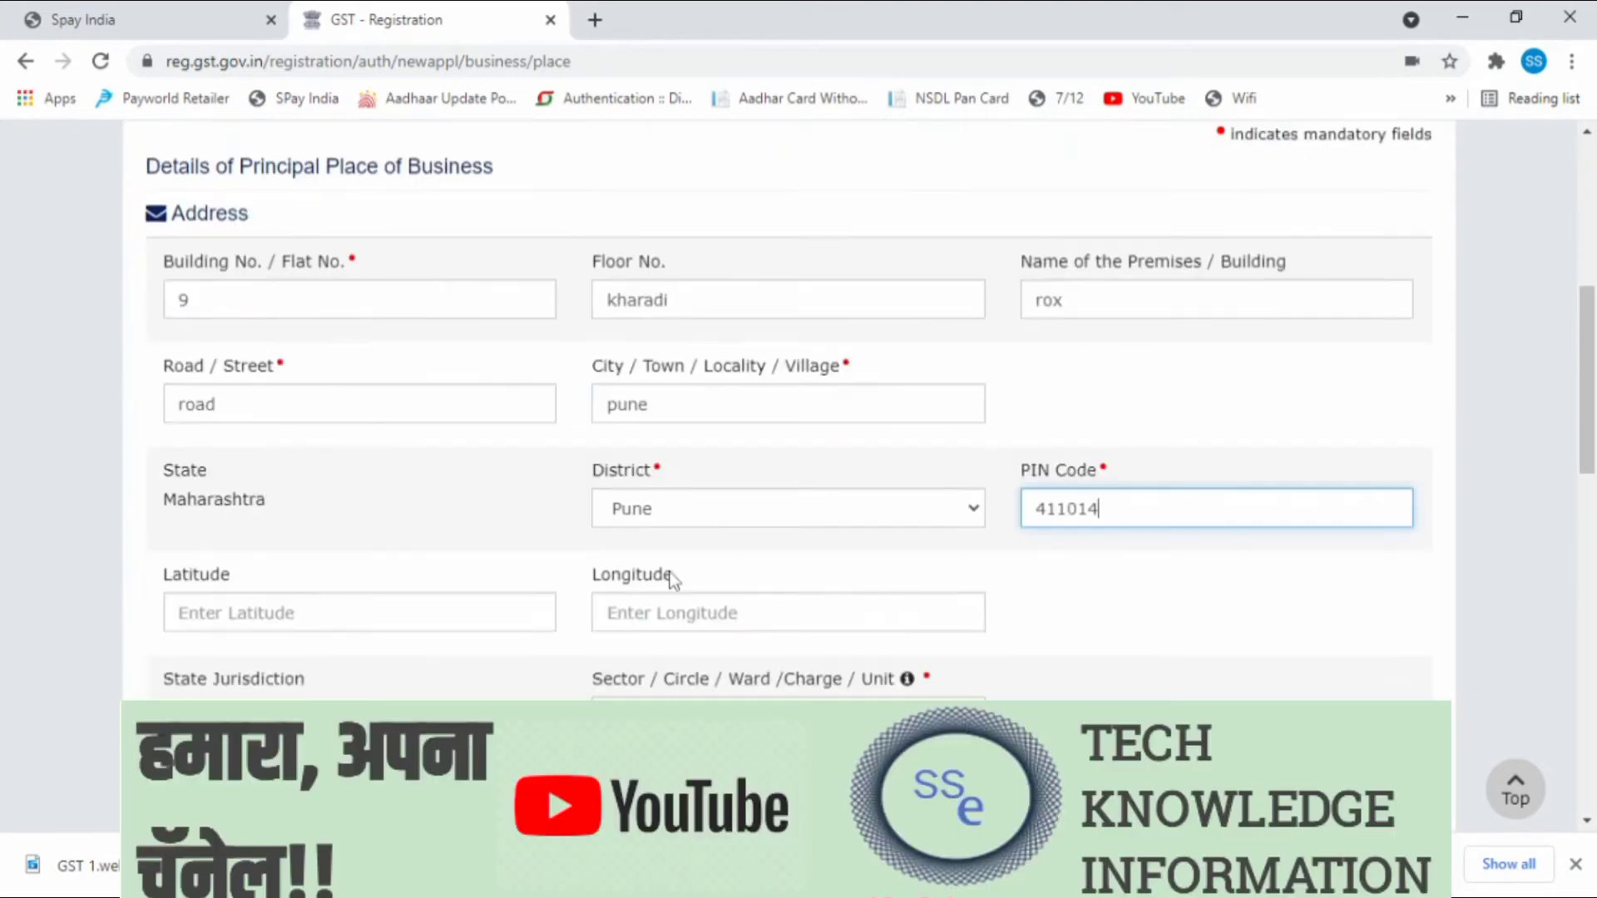
Set jurisdiction to sector COLABA_701, Commissionerate PUNE - I, Division DIVISION-V-VIMAN NAGAR, plus a Range.
left_click(773, 457)
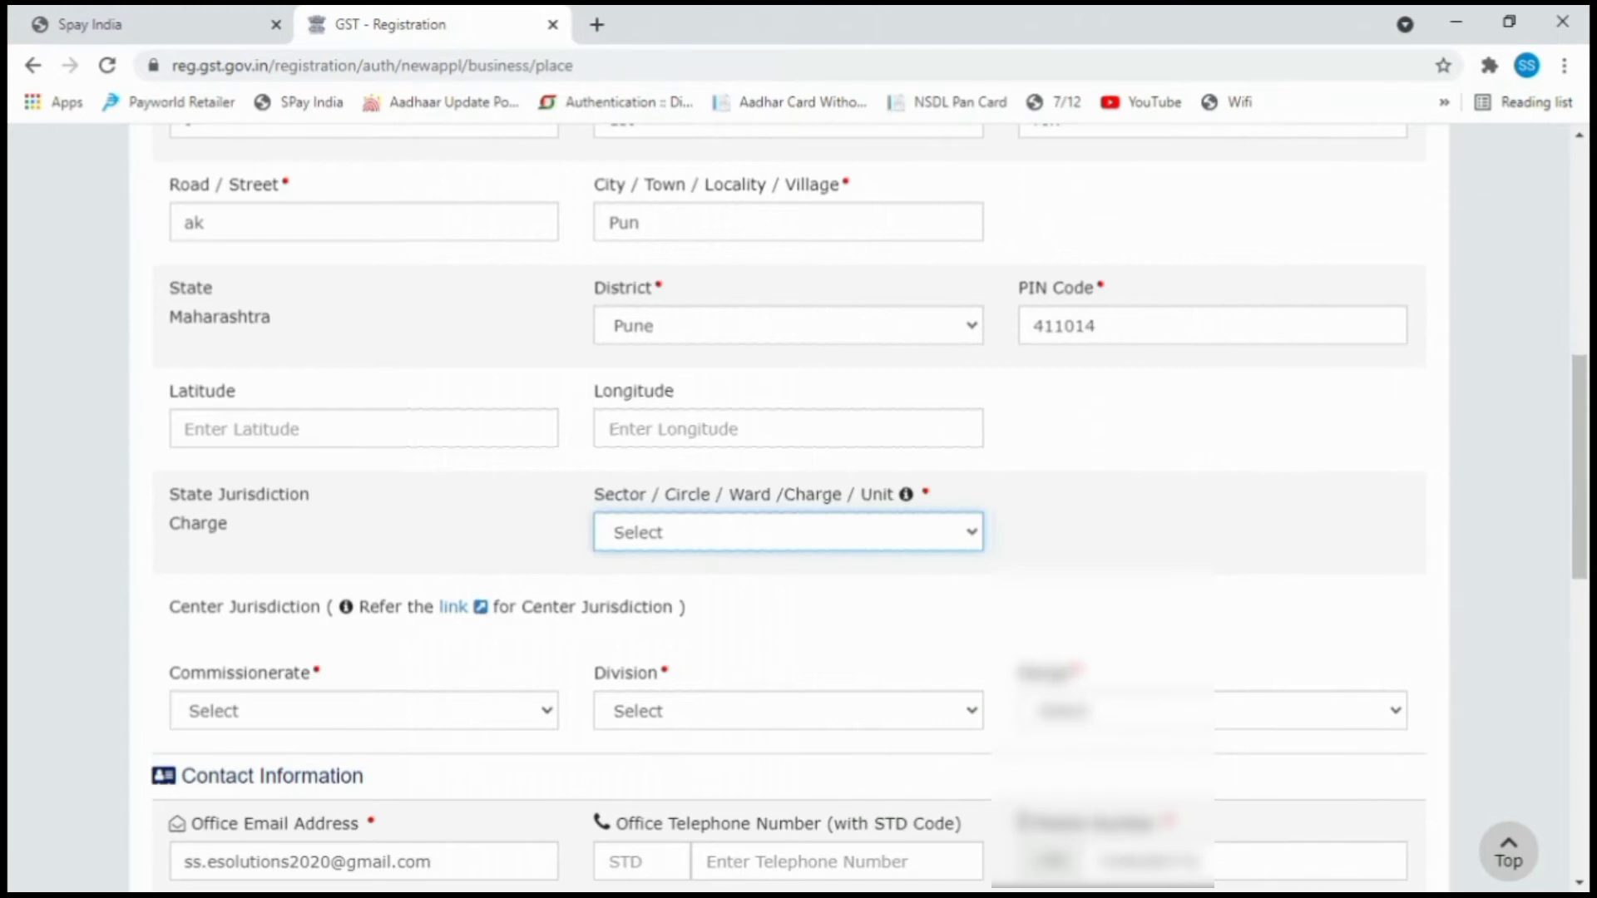
key("Down")
scroll(403, 528, "down", 5)
left_click(282, 254)
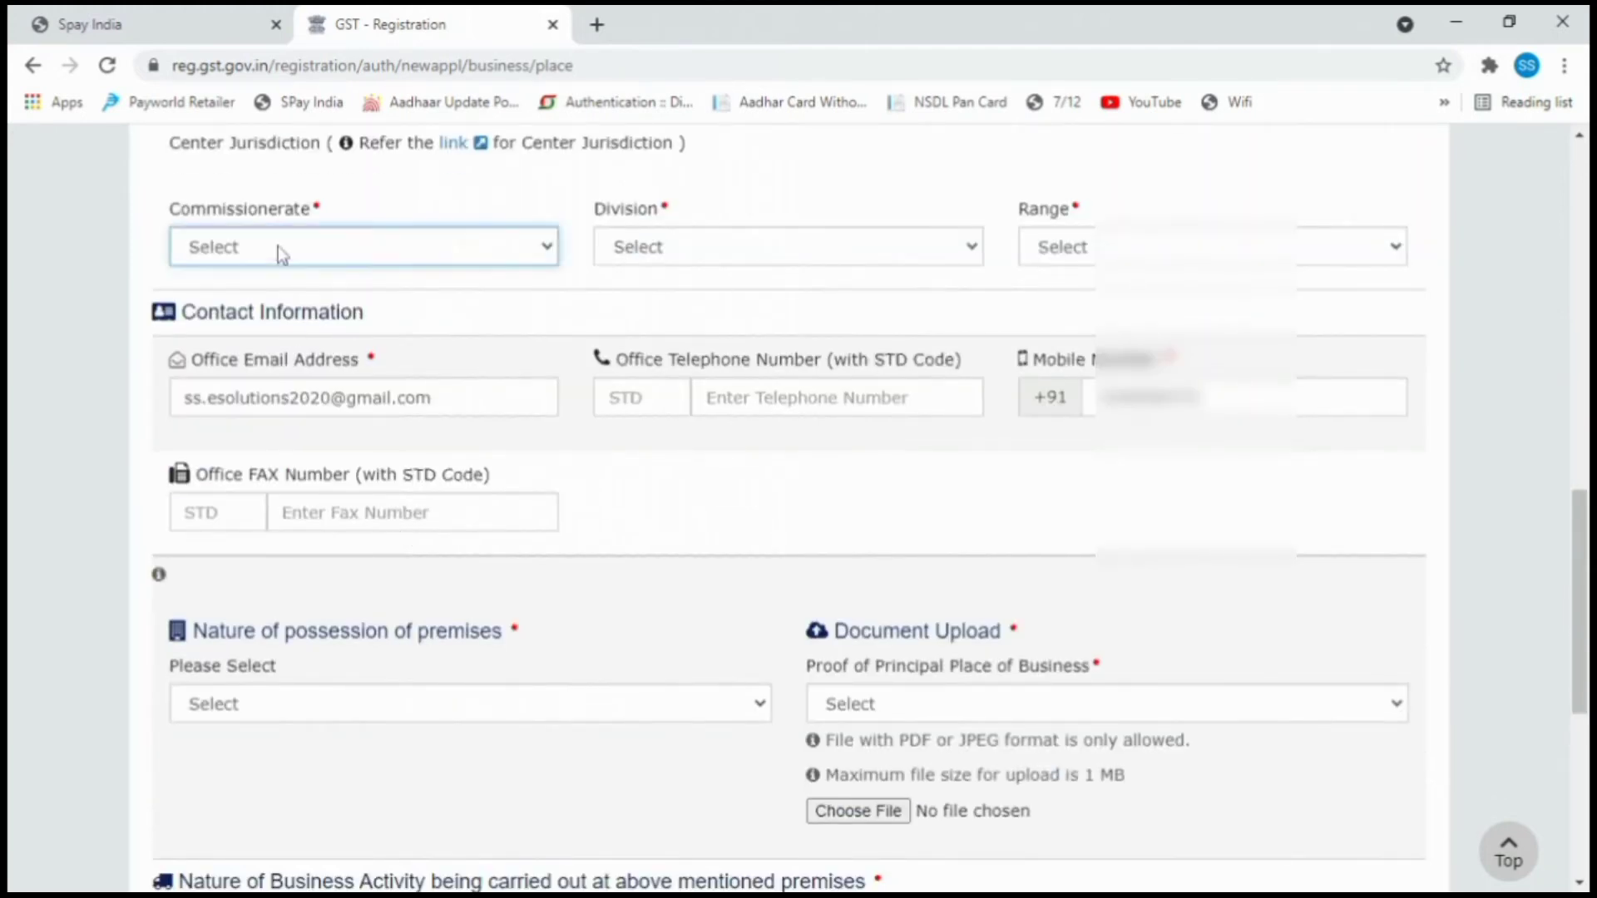
key("Down")
left_click(742, 250)
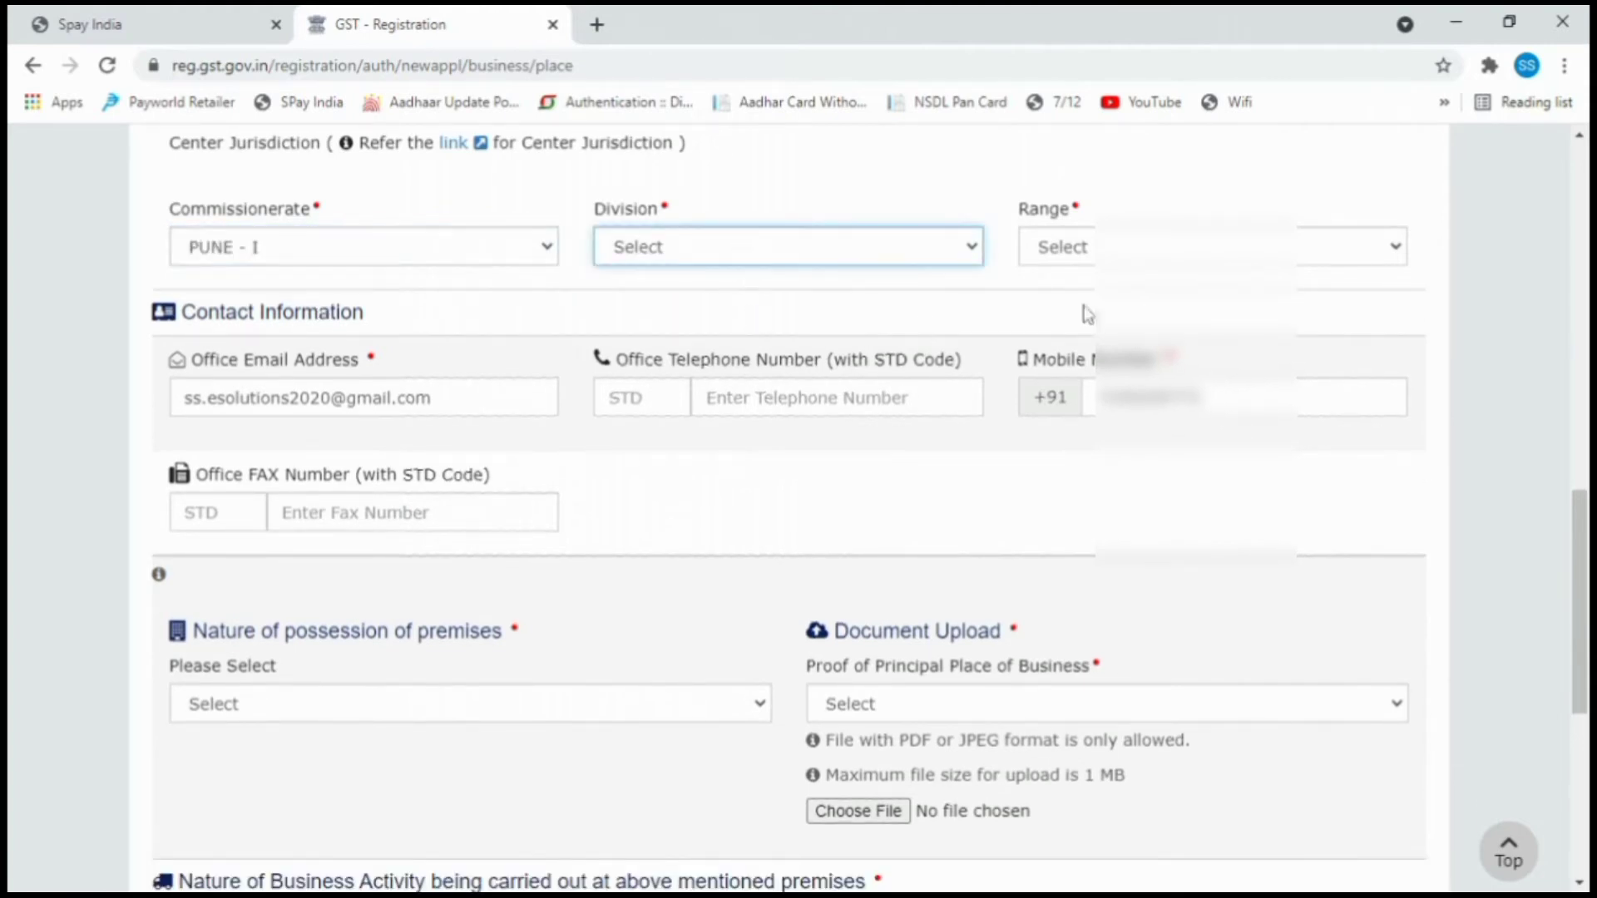
key("Down")
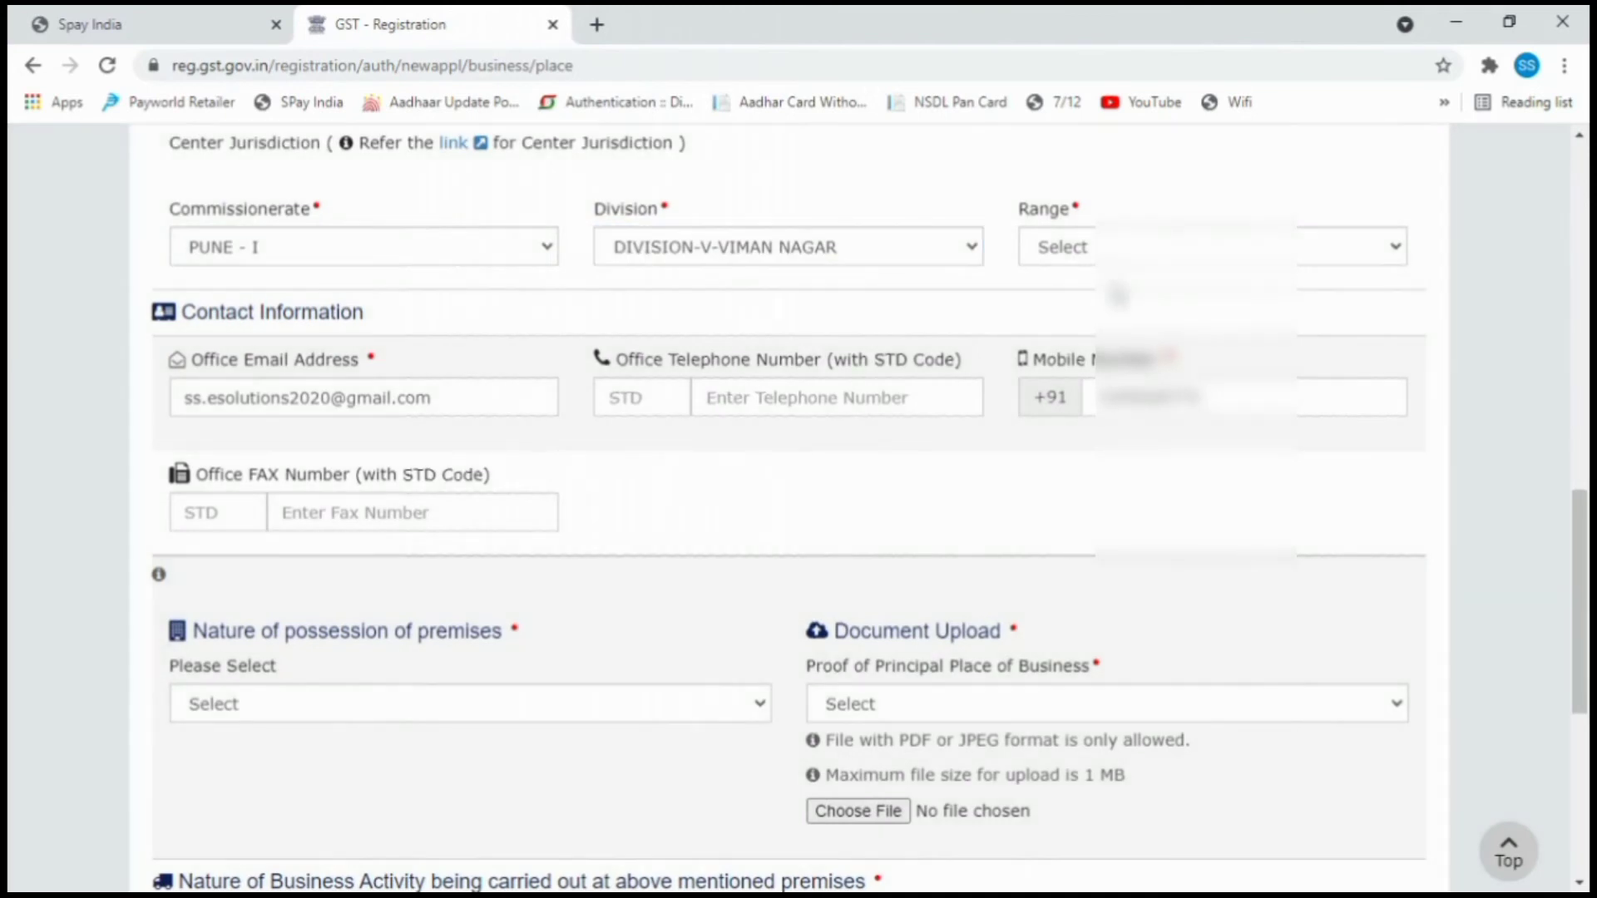
left_click(1088, 248)
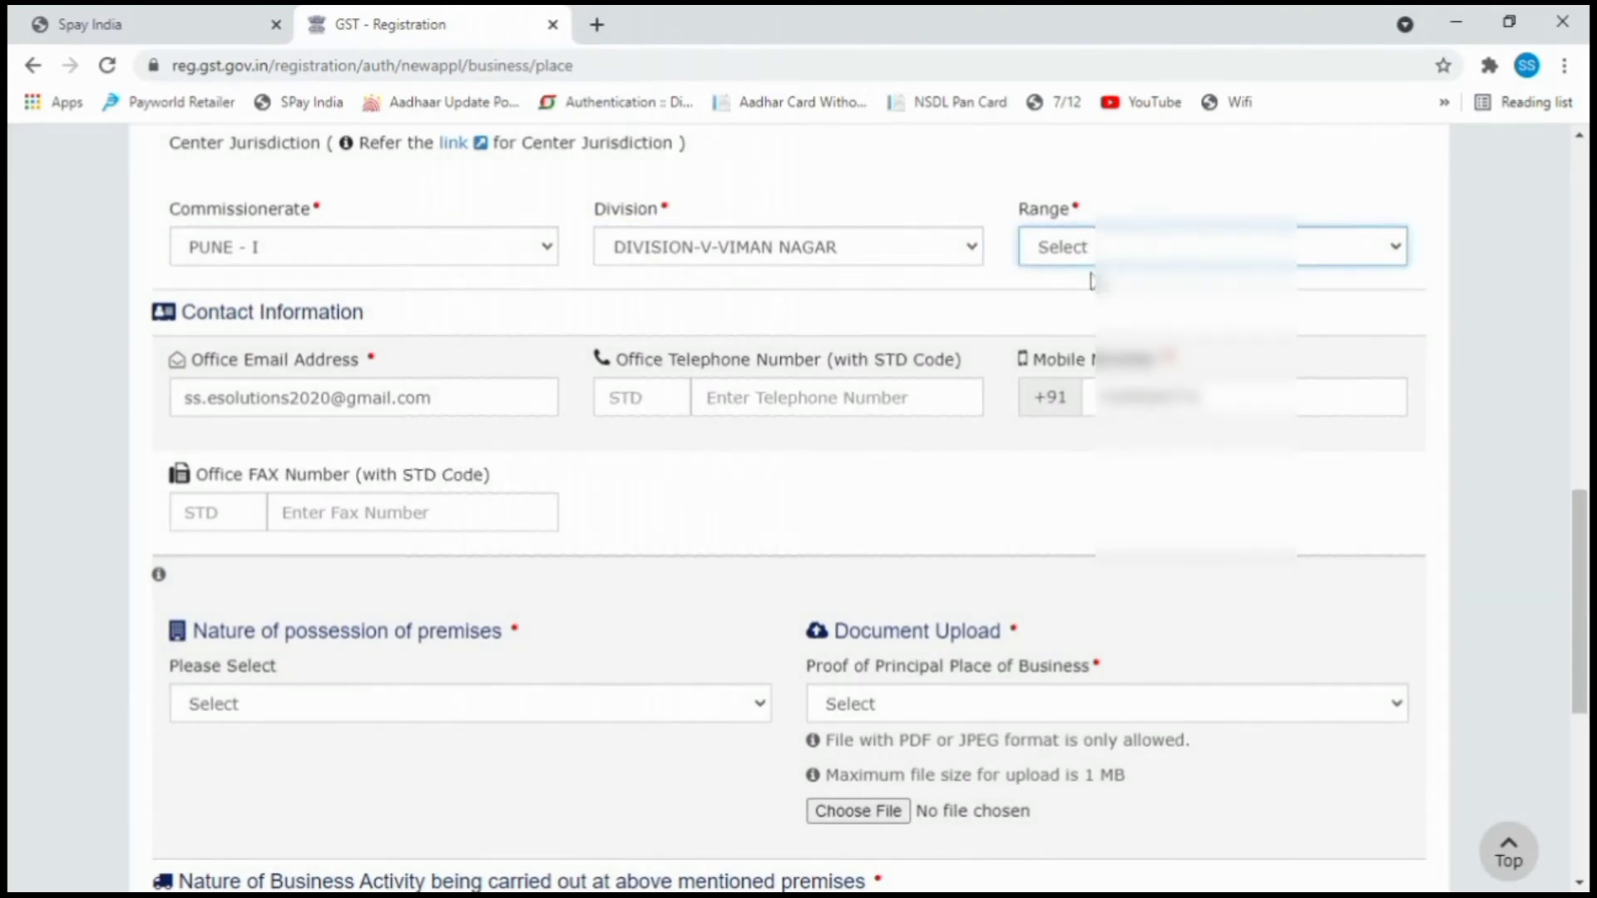
key("Down")
scroll(503, 381, "down", 4)
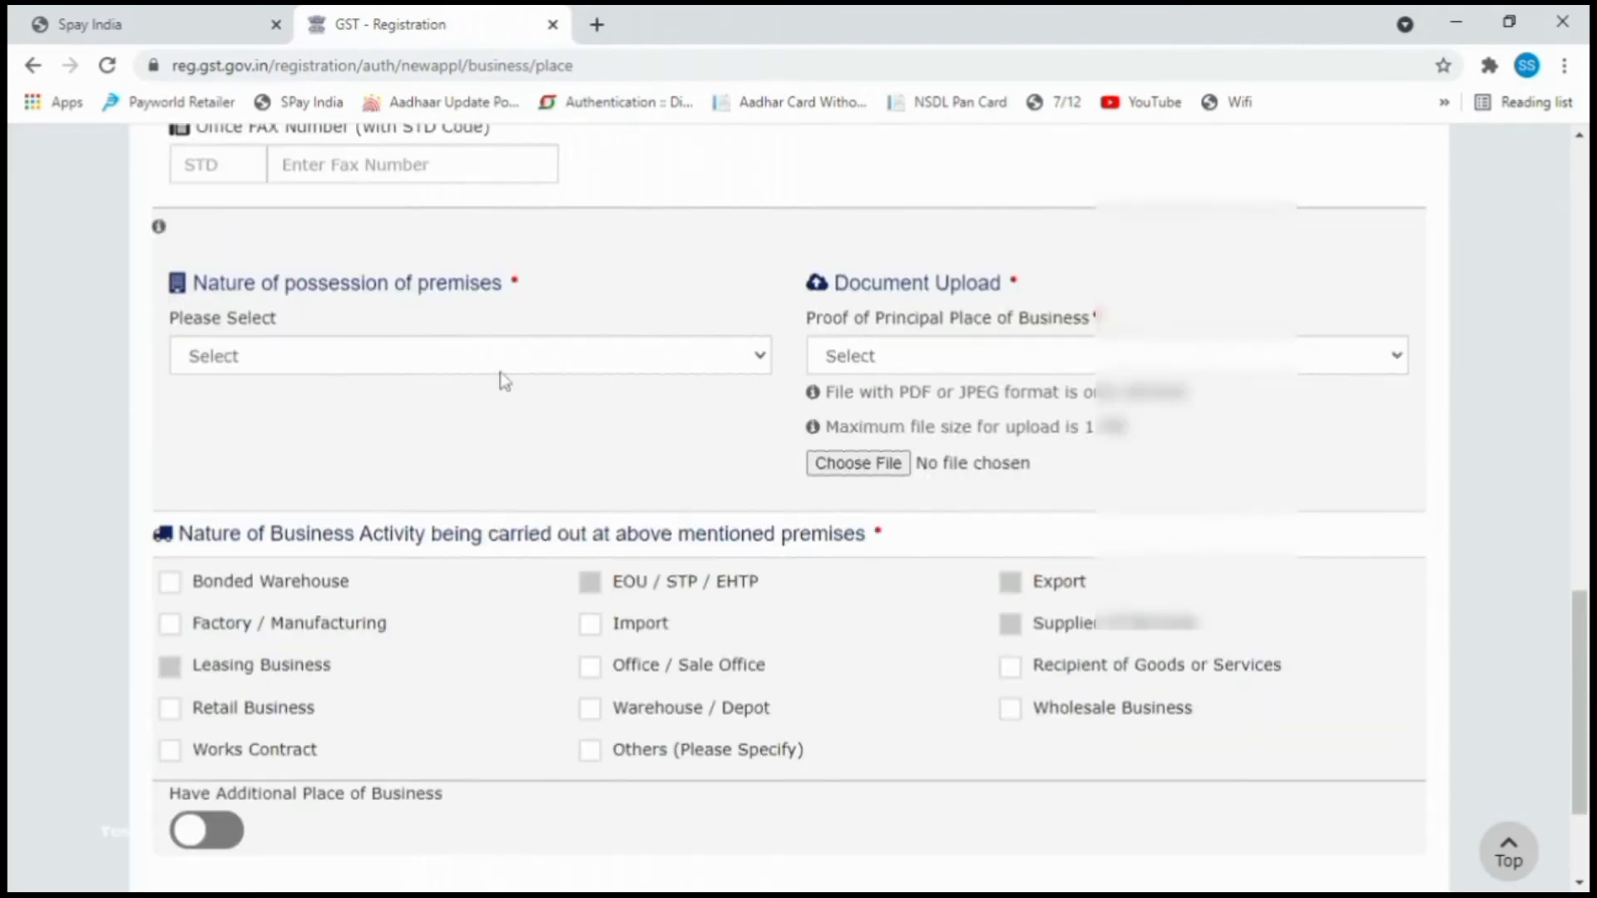
Set premises possession to Own and upload an Electricity Bill as proof.
left_click(300, 370)
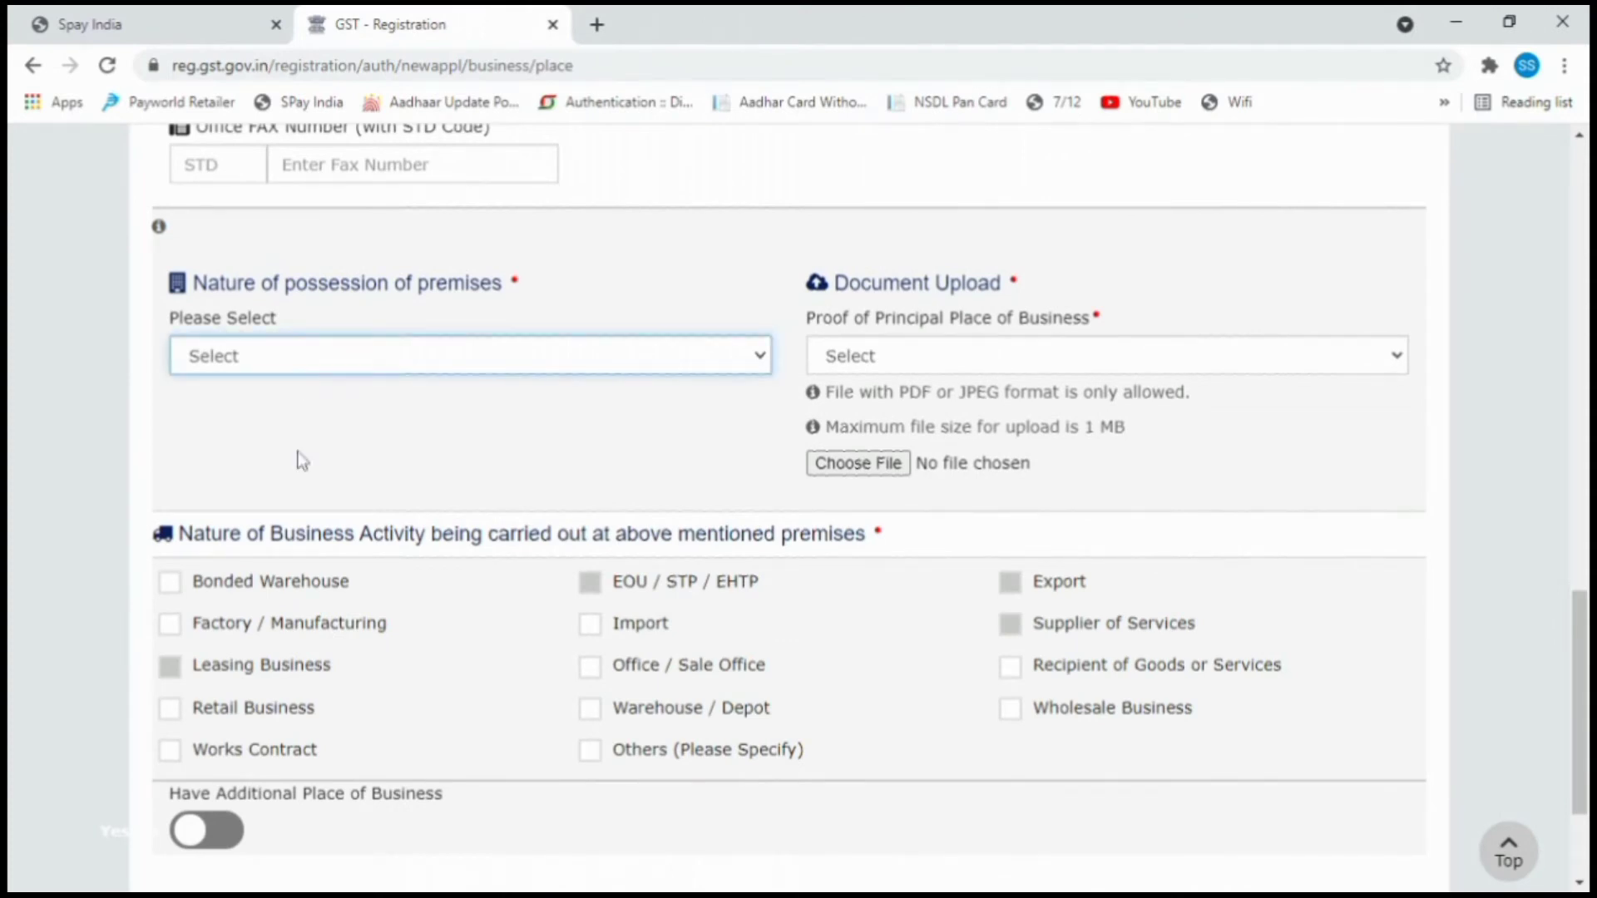
key("Down")
key("Tab")
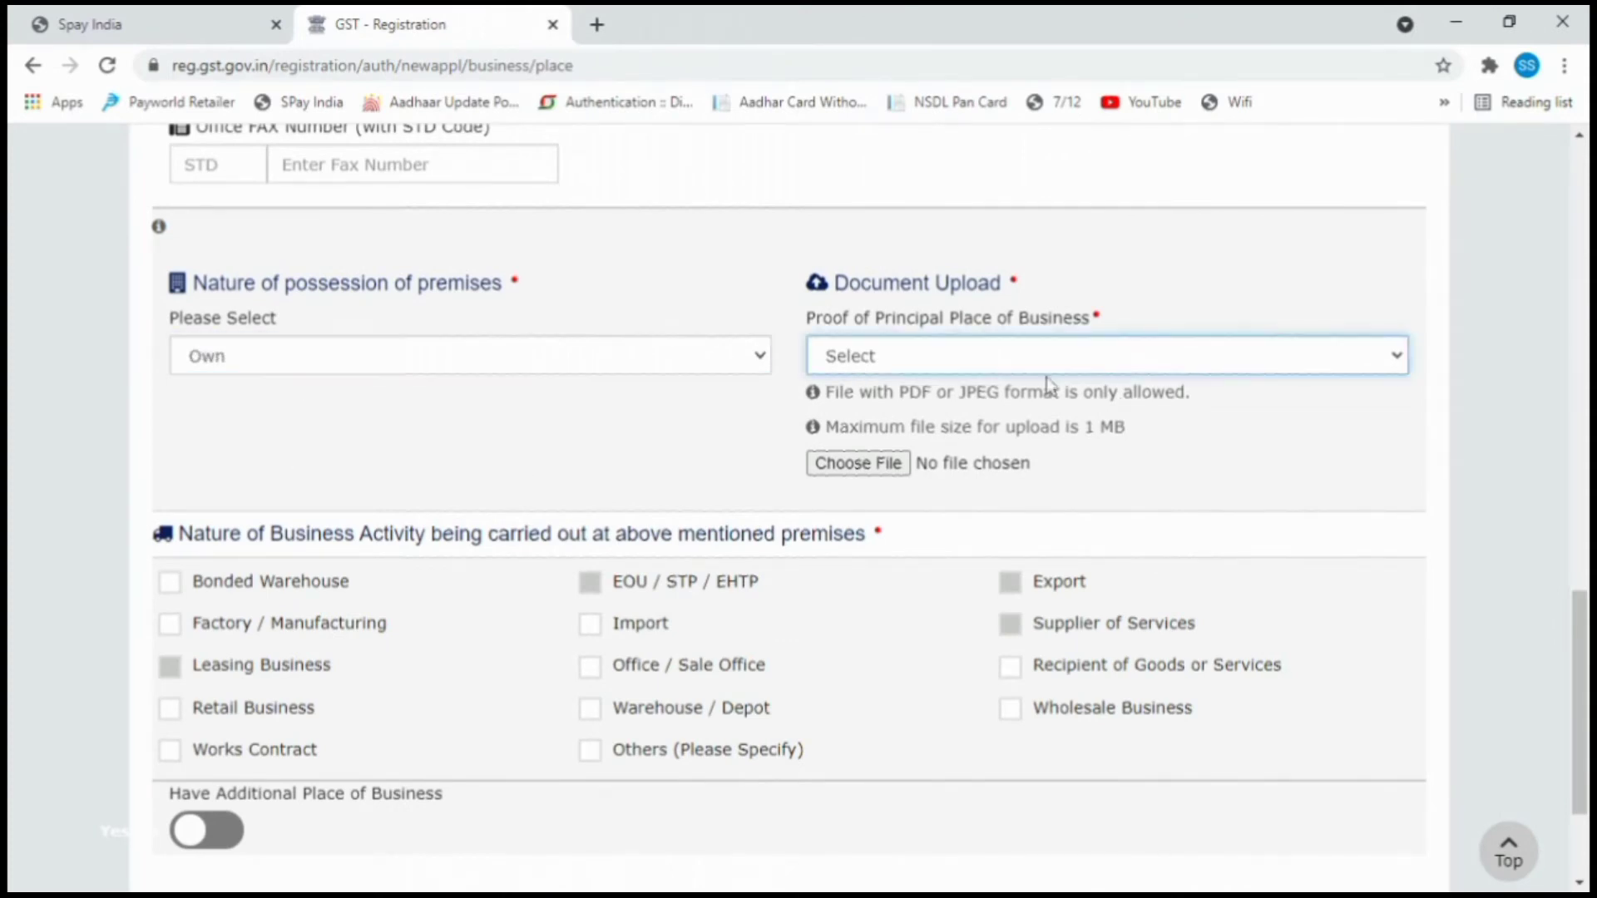
key("Down")
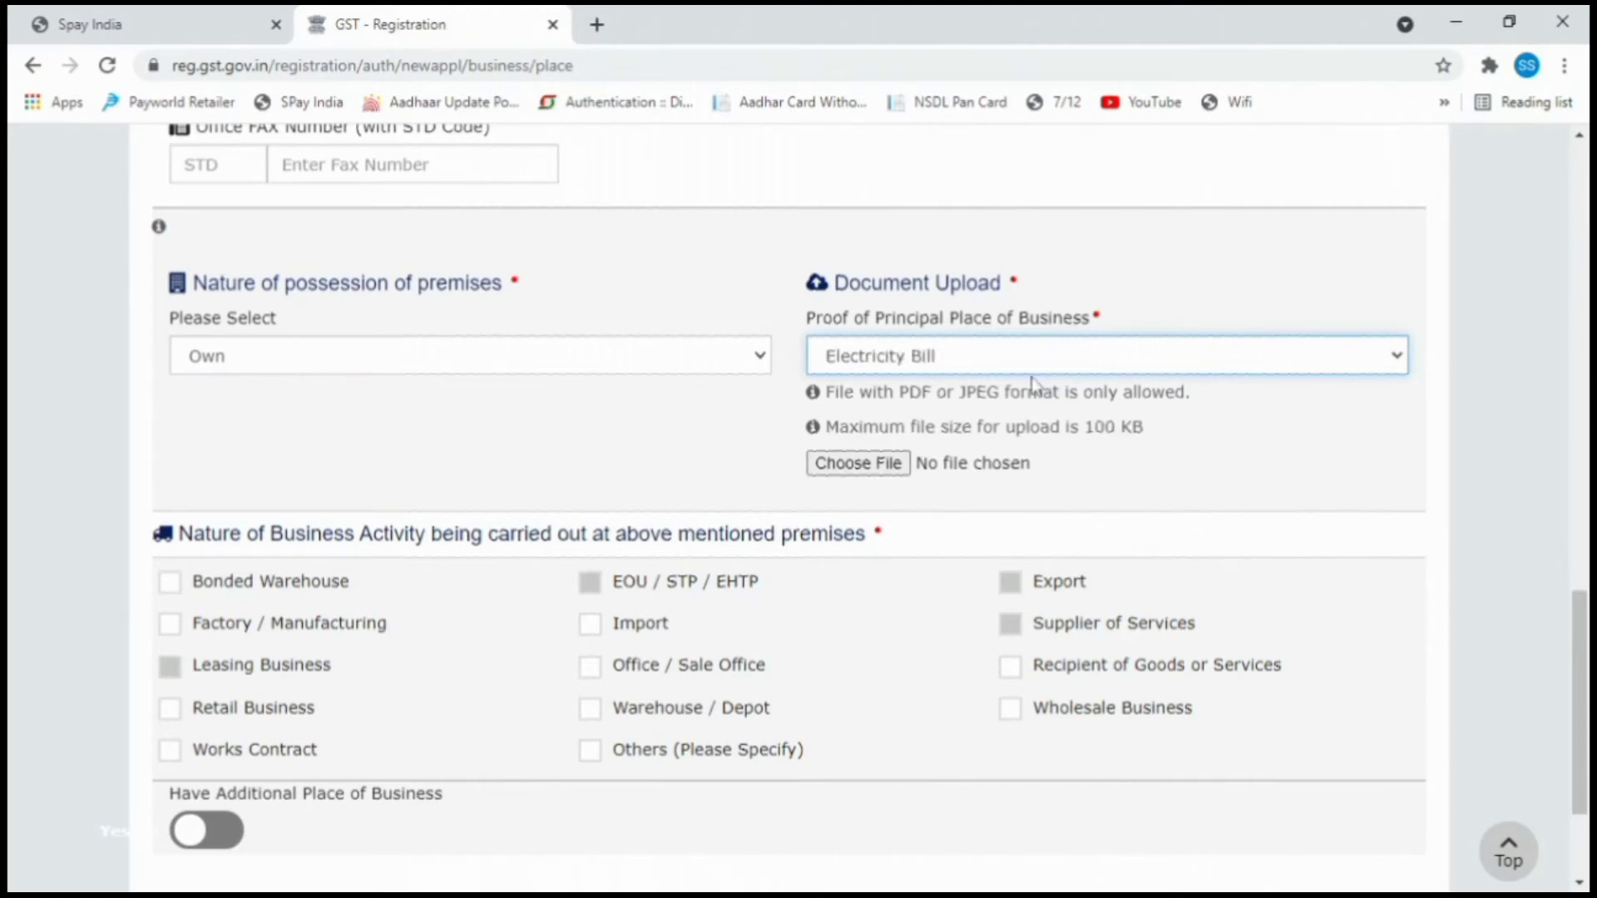
key("shift+Tab")
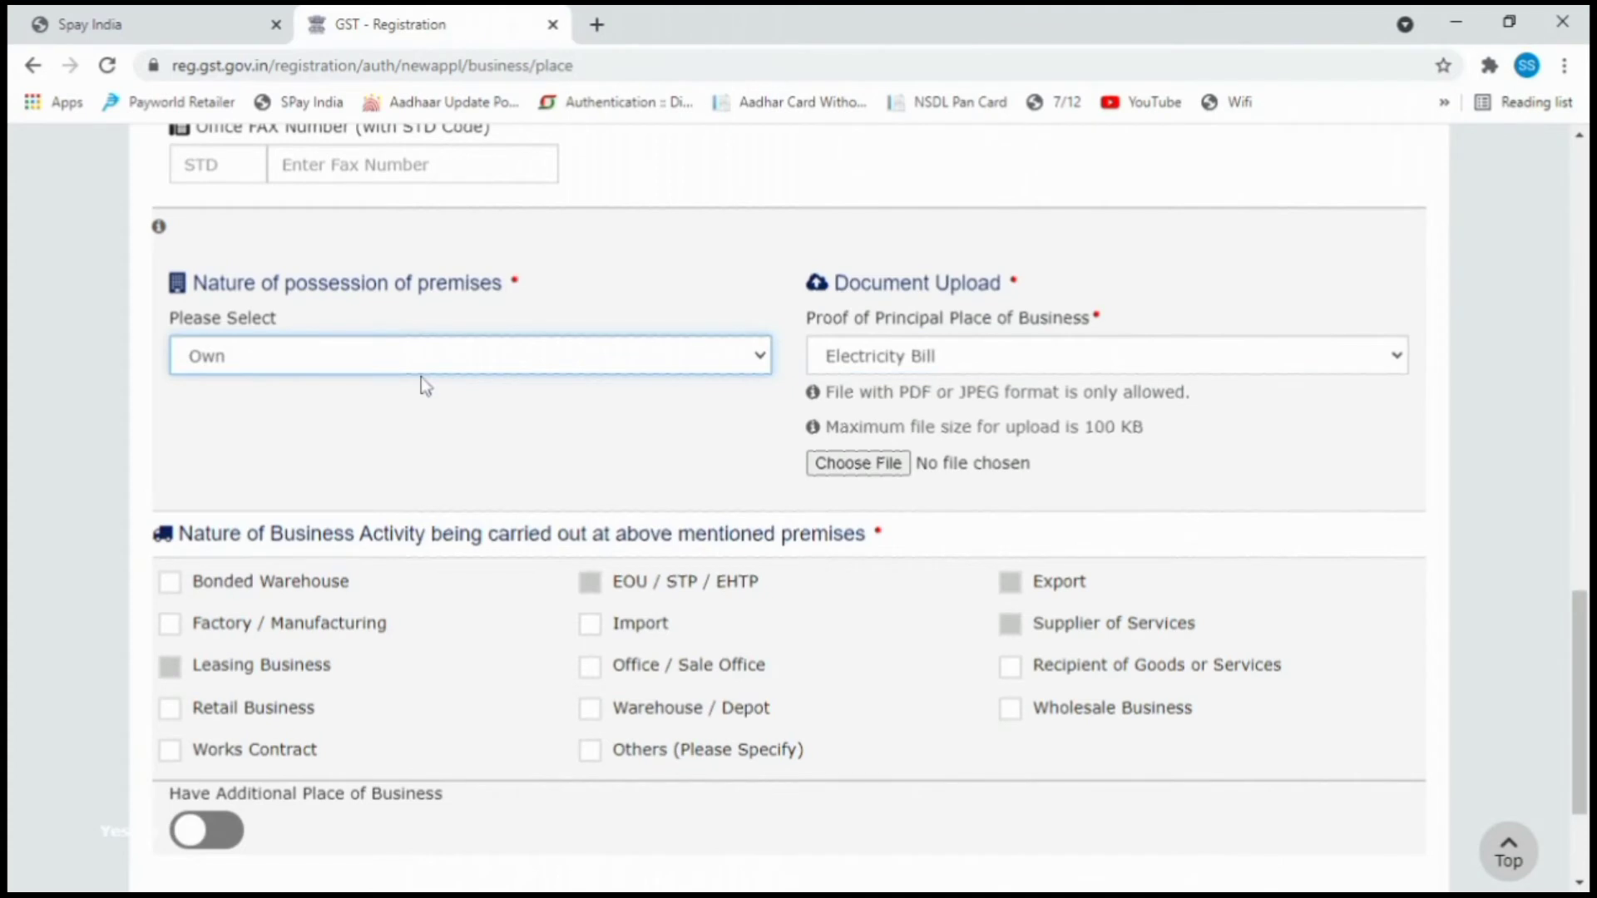
key("Down")
key("Tab")
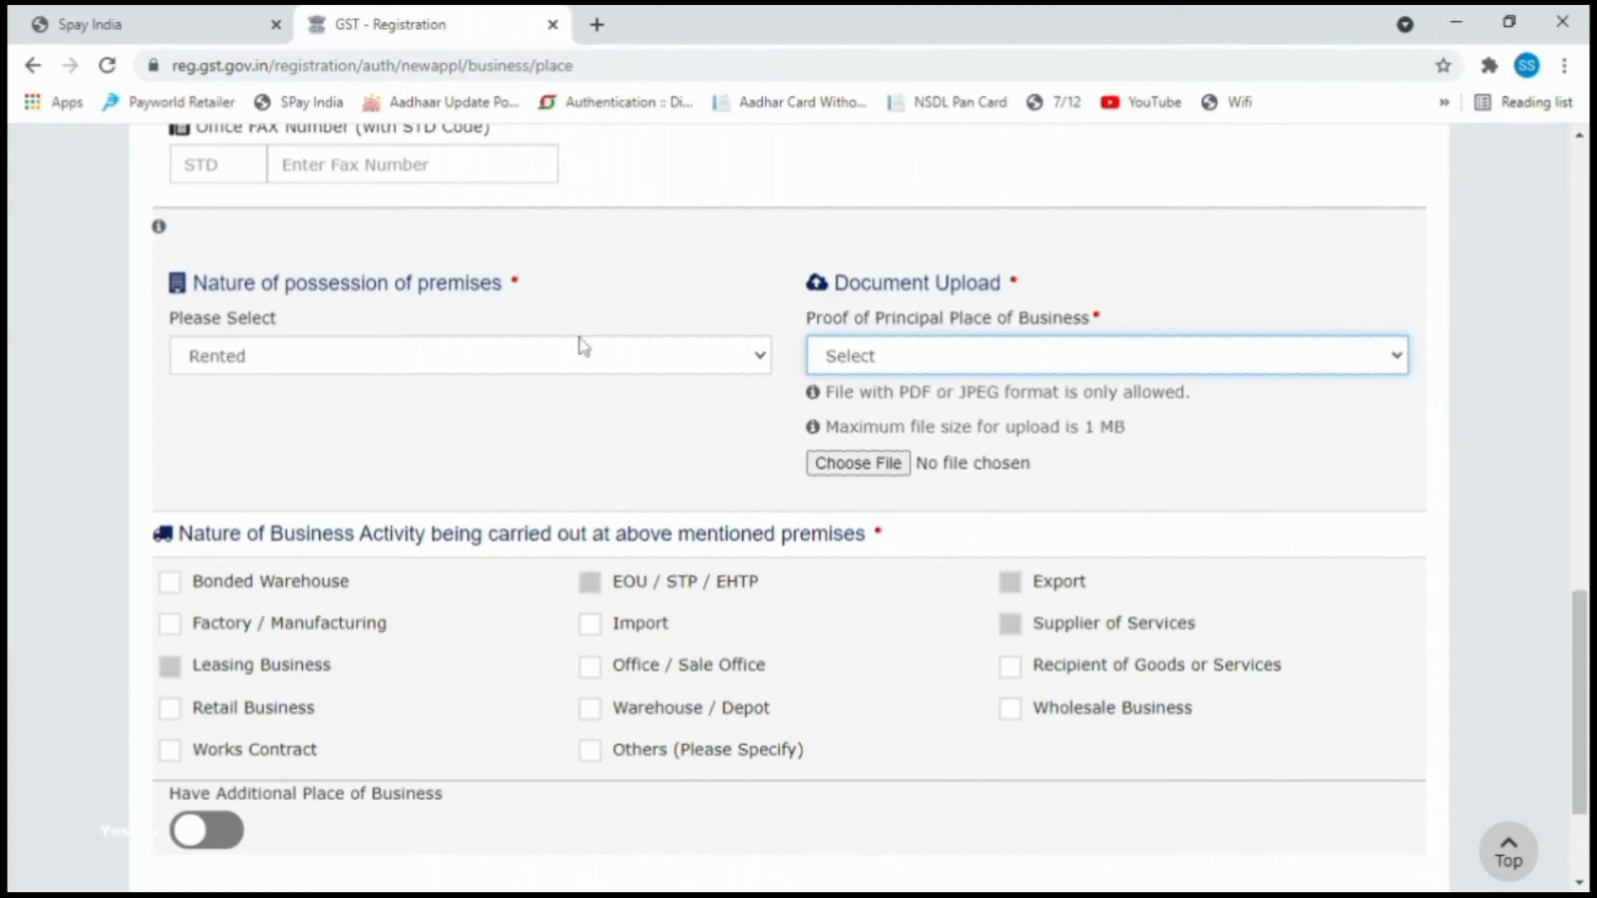
left_click(833, 416)
left_click(634, 357)
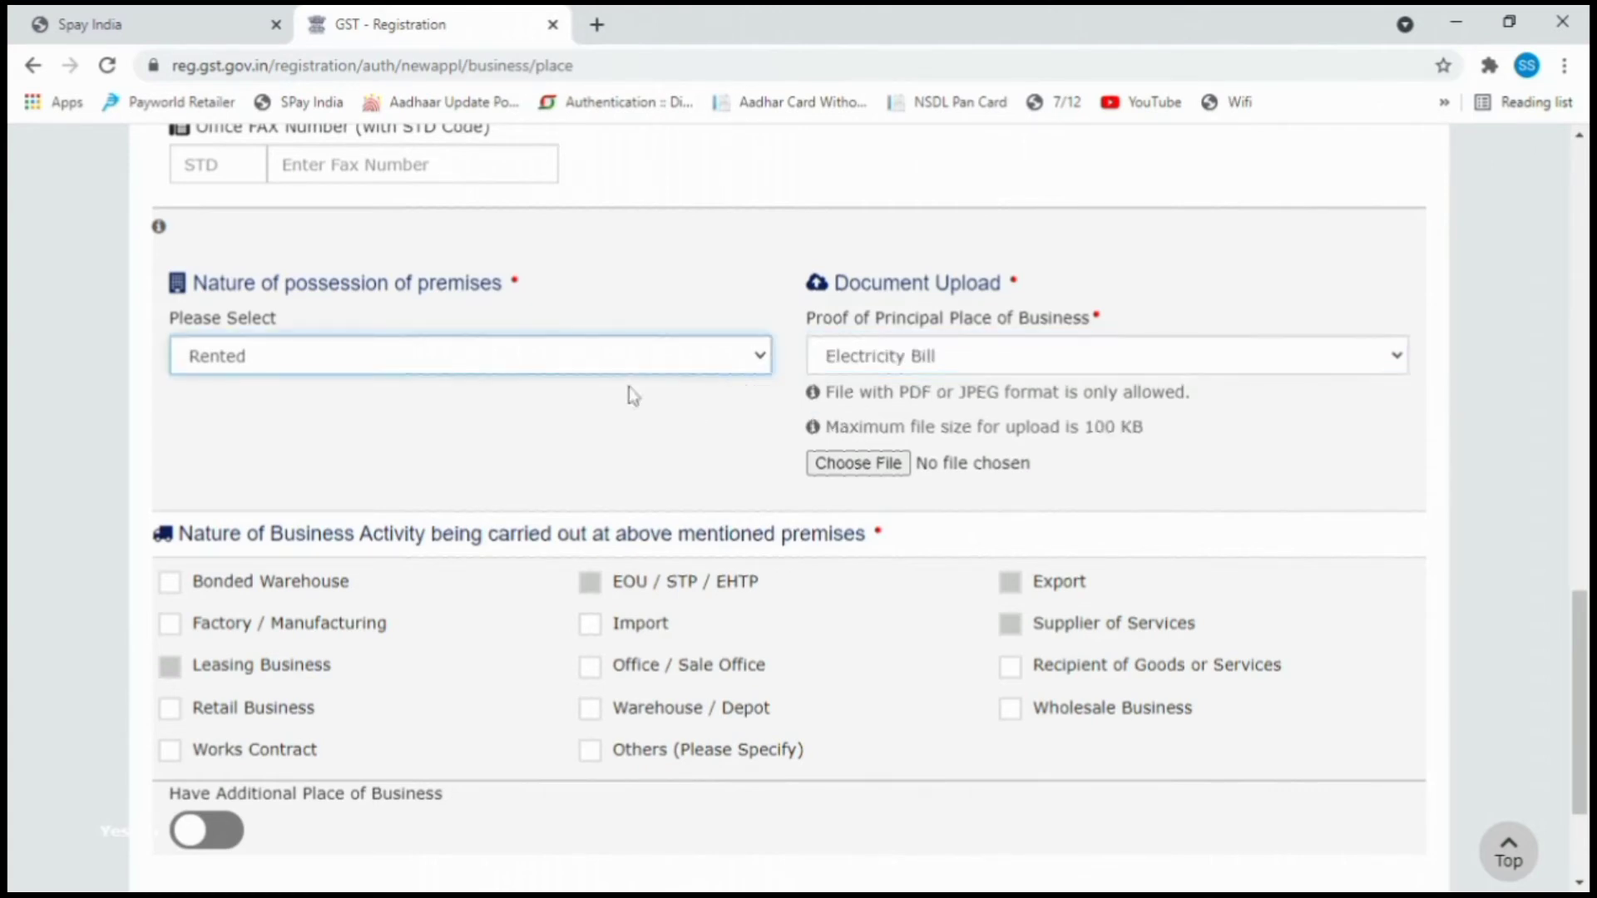
left_click(542, 455)
left_click(920, 374)
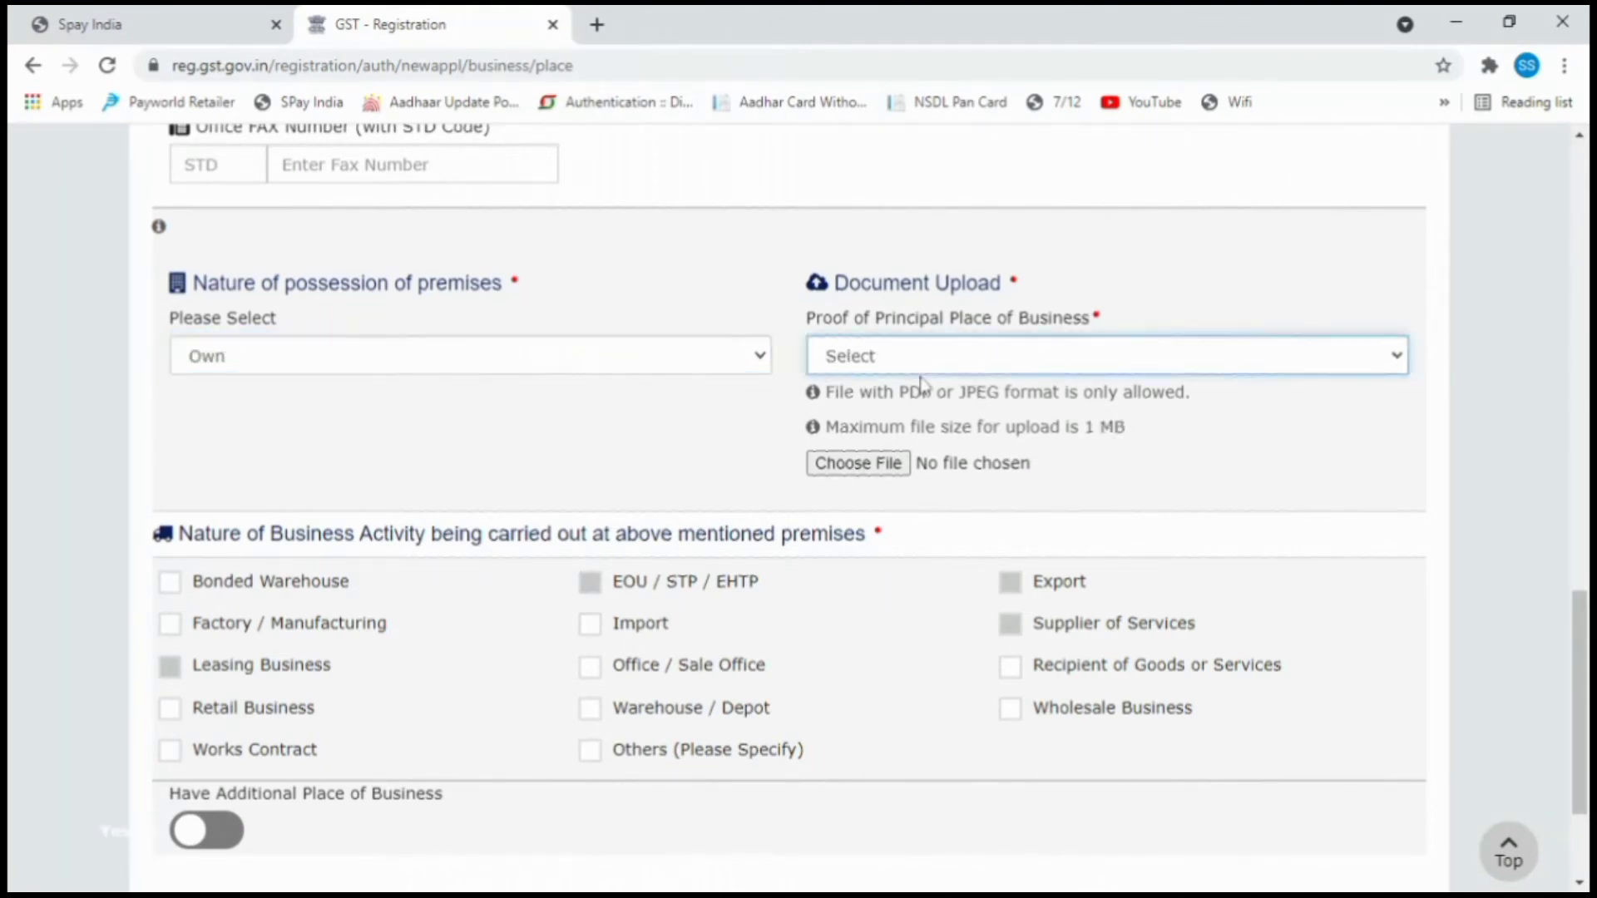
left_click(923, 427)
left_click(844, 463)
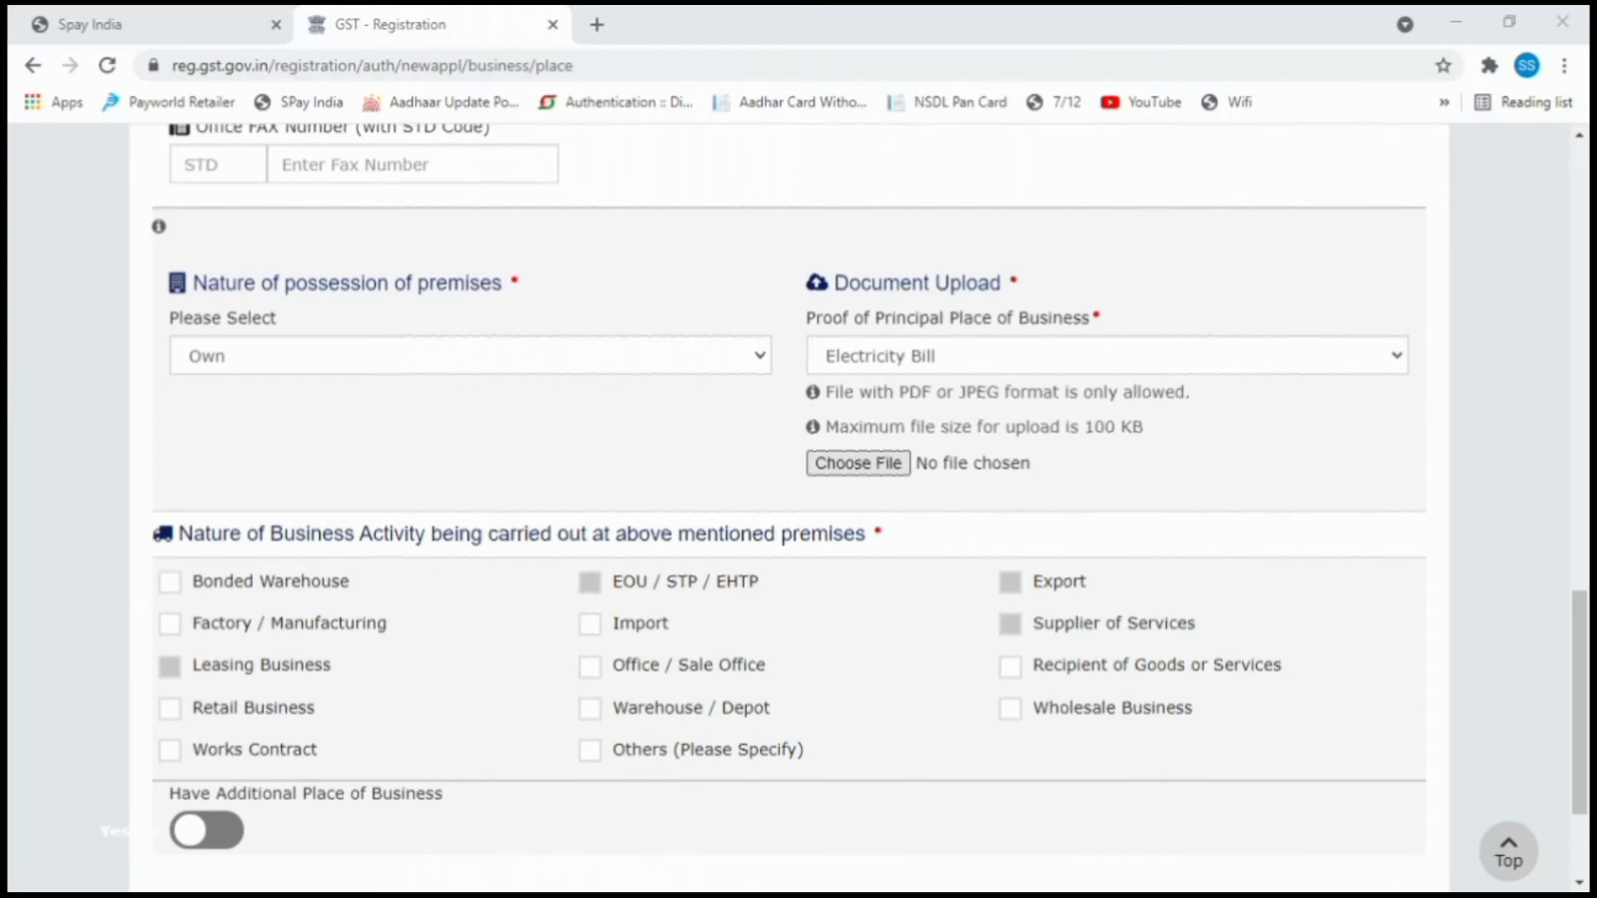
key("Return")
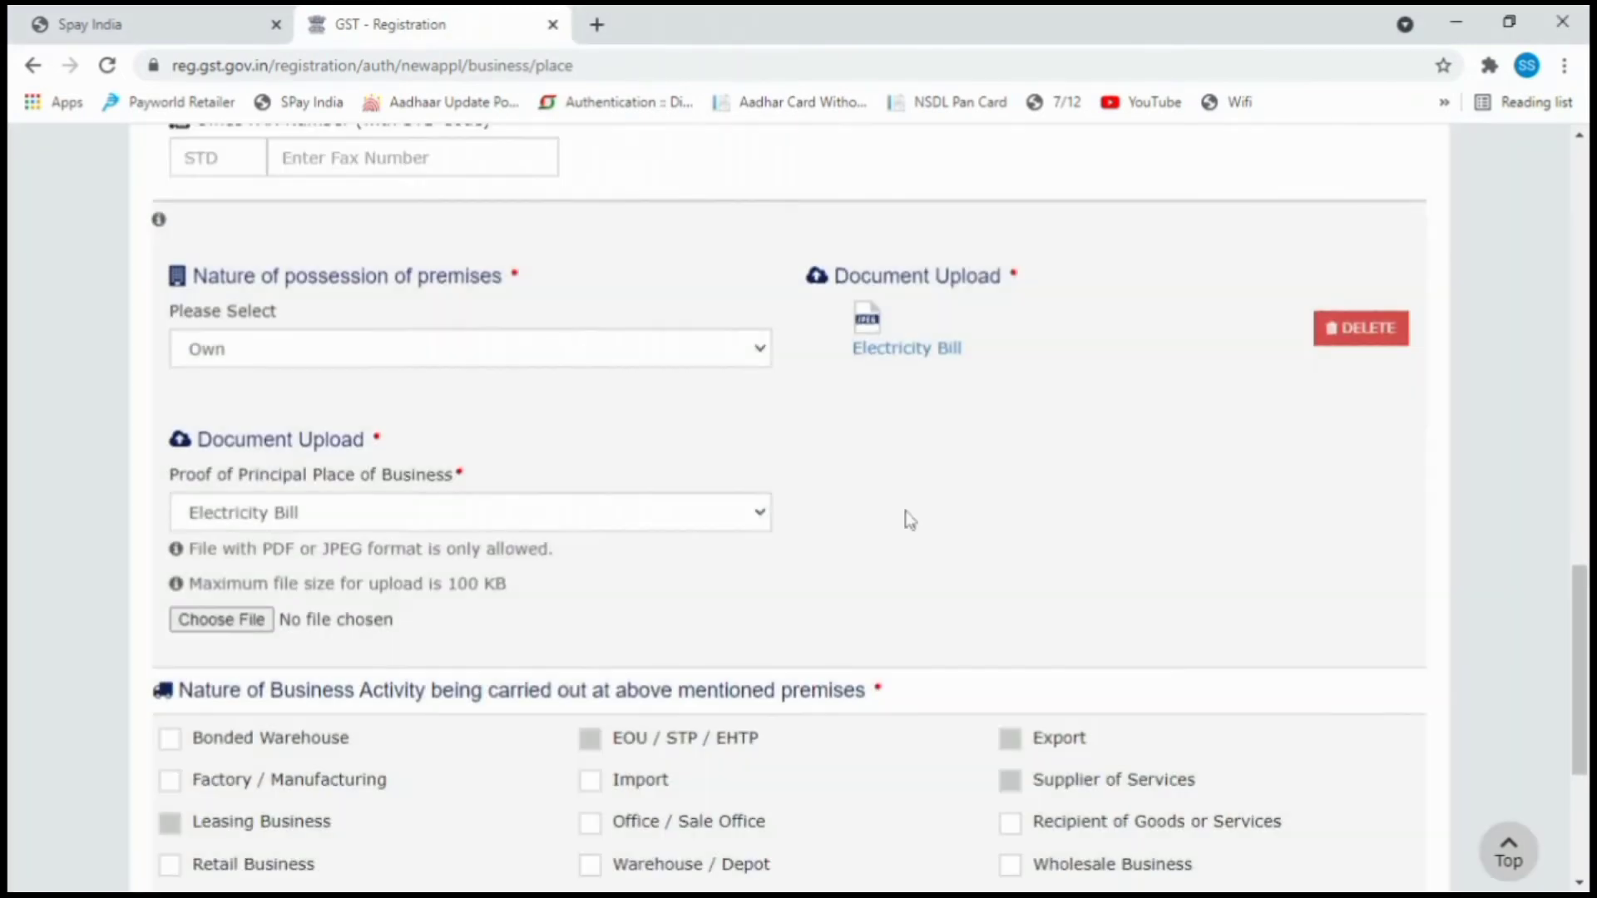
Tick Wholesale Business as the activity and save the principal place details.
scroll(905, 511, "down", 3)
scroll(300, 374, "down", 2)
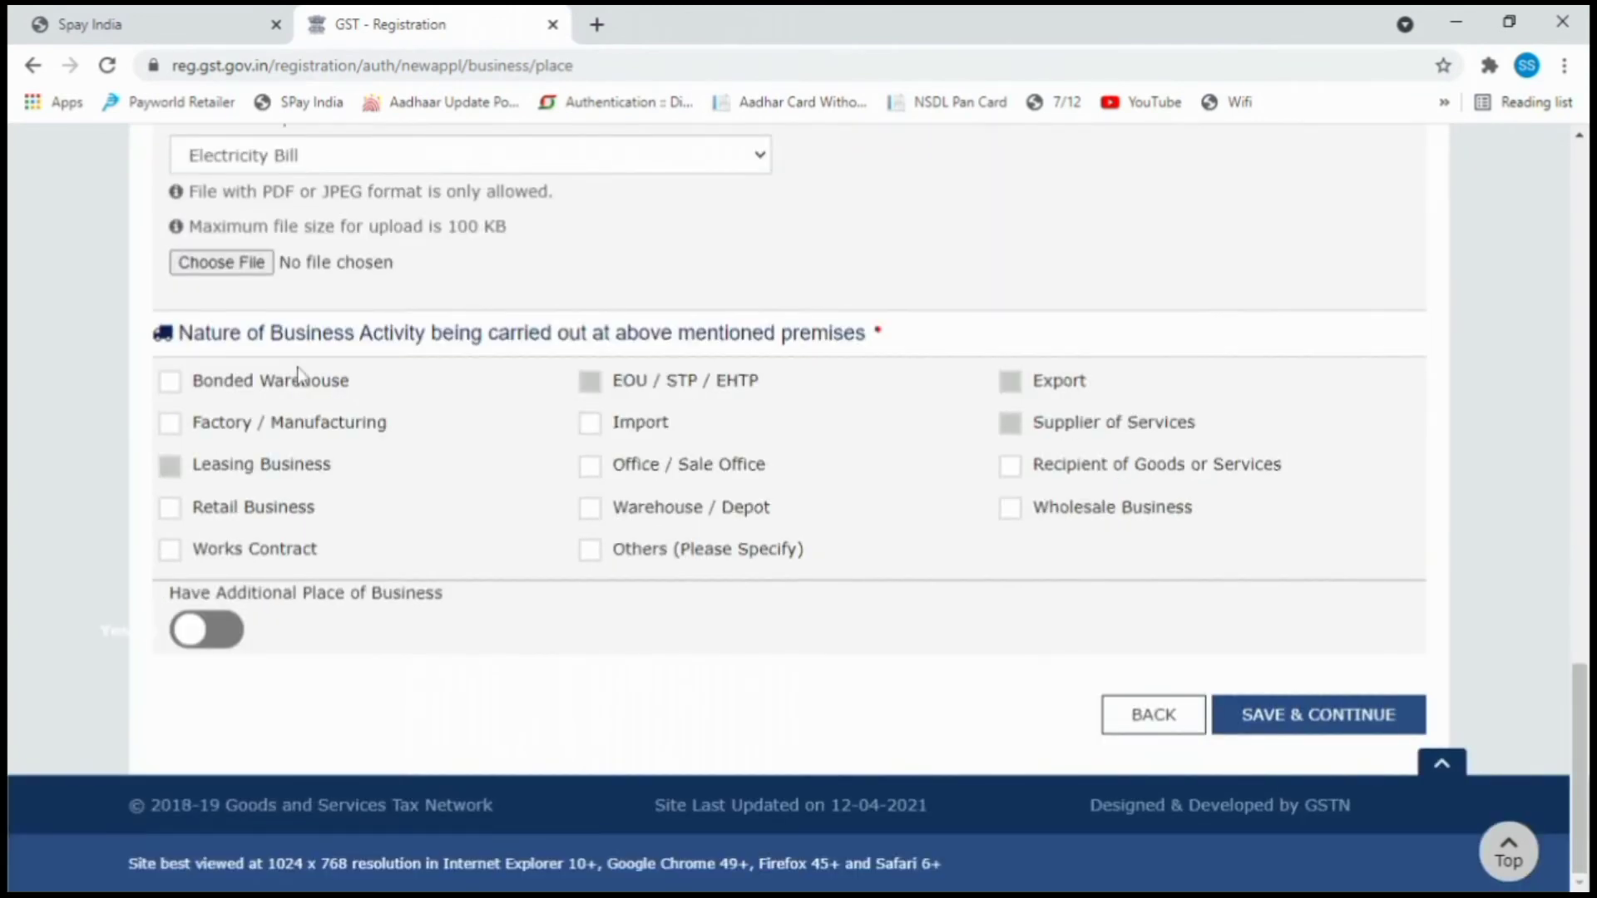
scroll(286, 361, "up", 3)
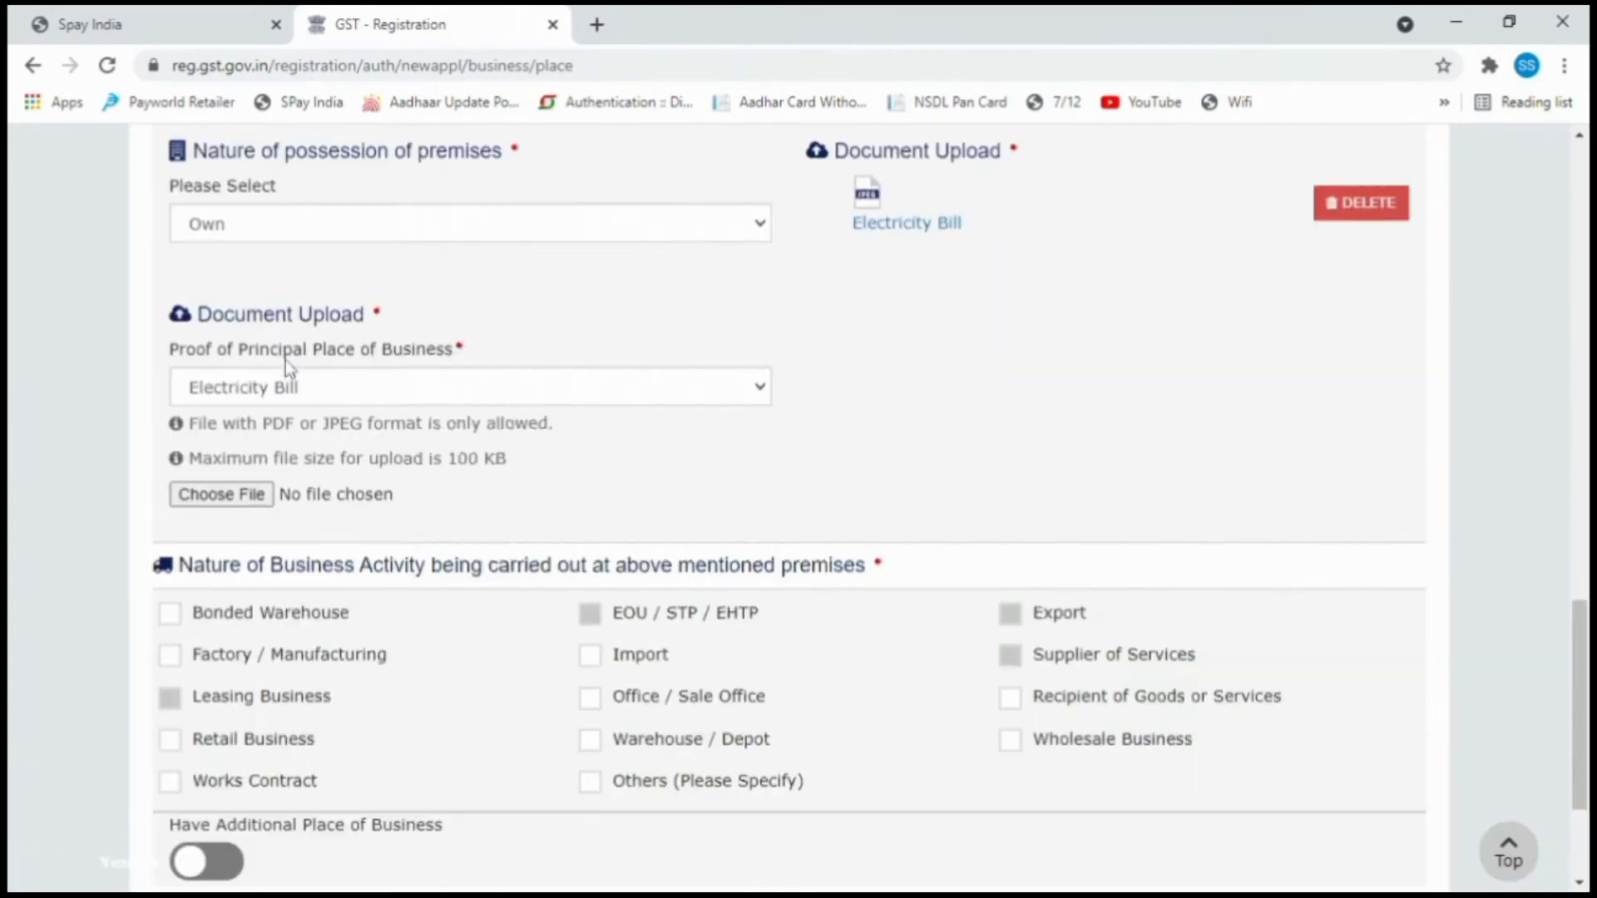
scroll(286, 362, "down", 3)
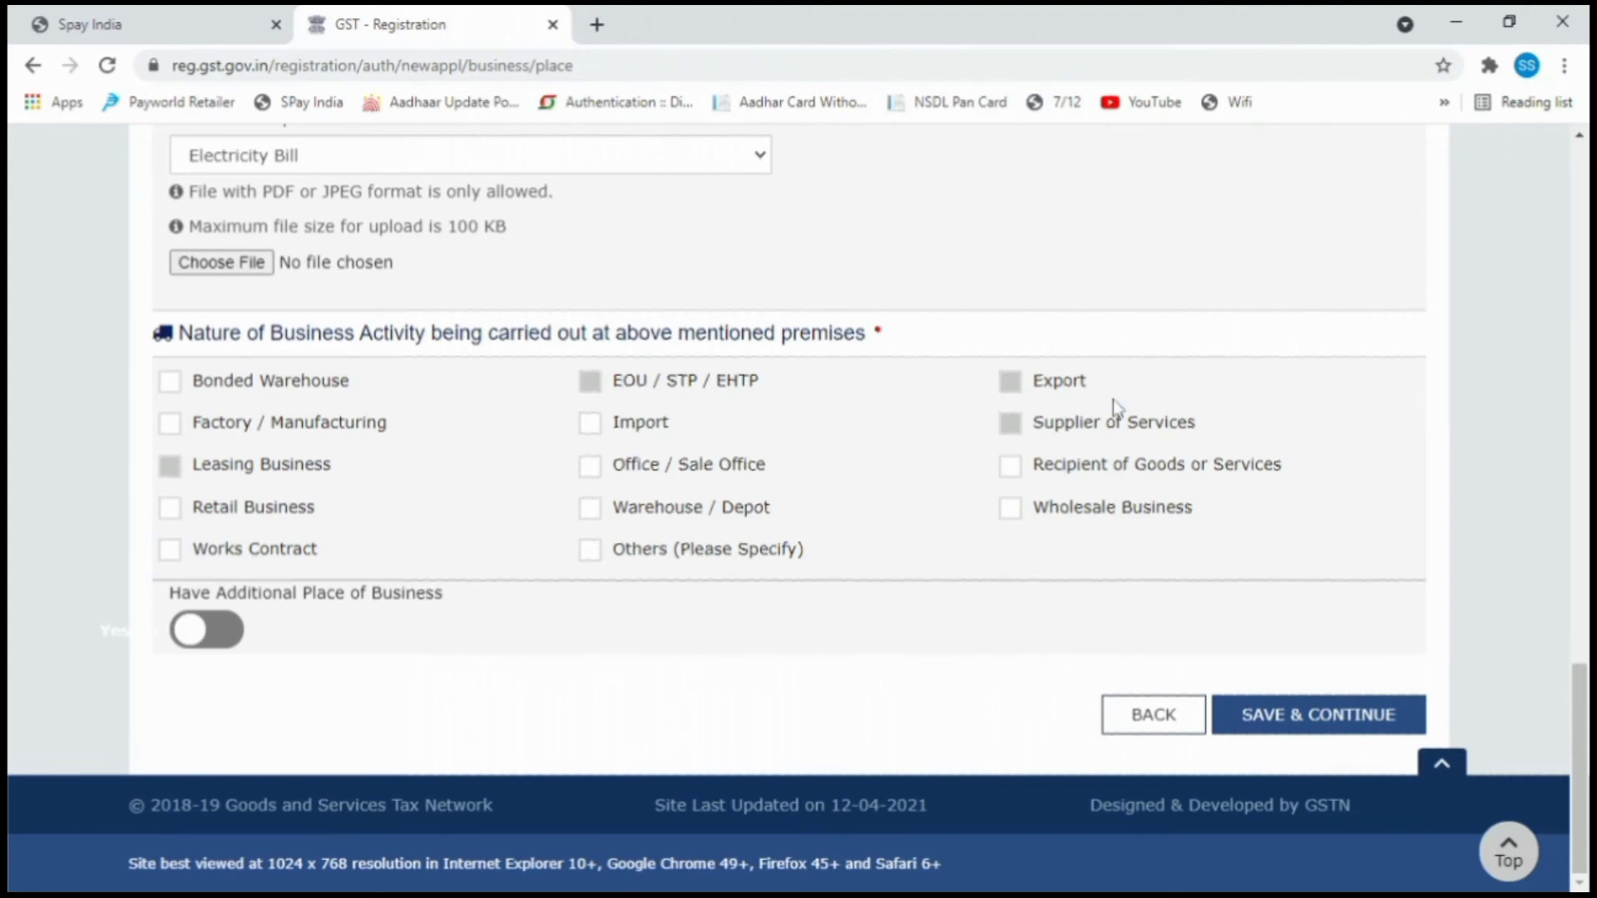
left_click(1032, 513)
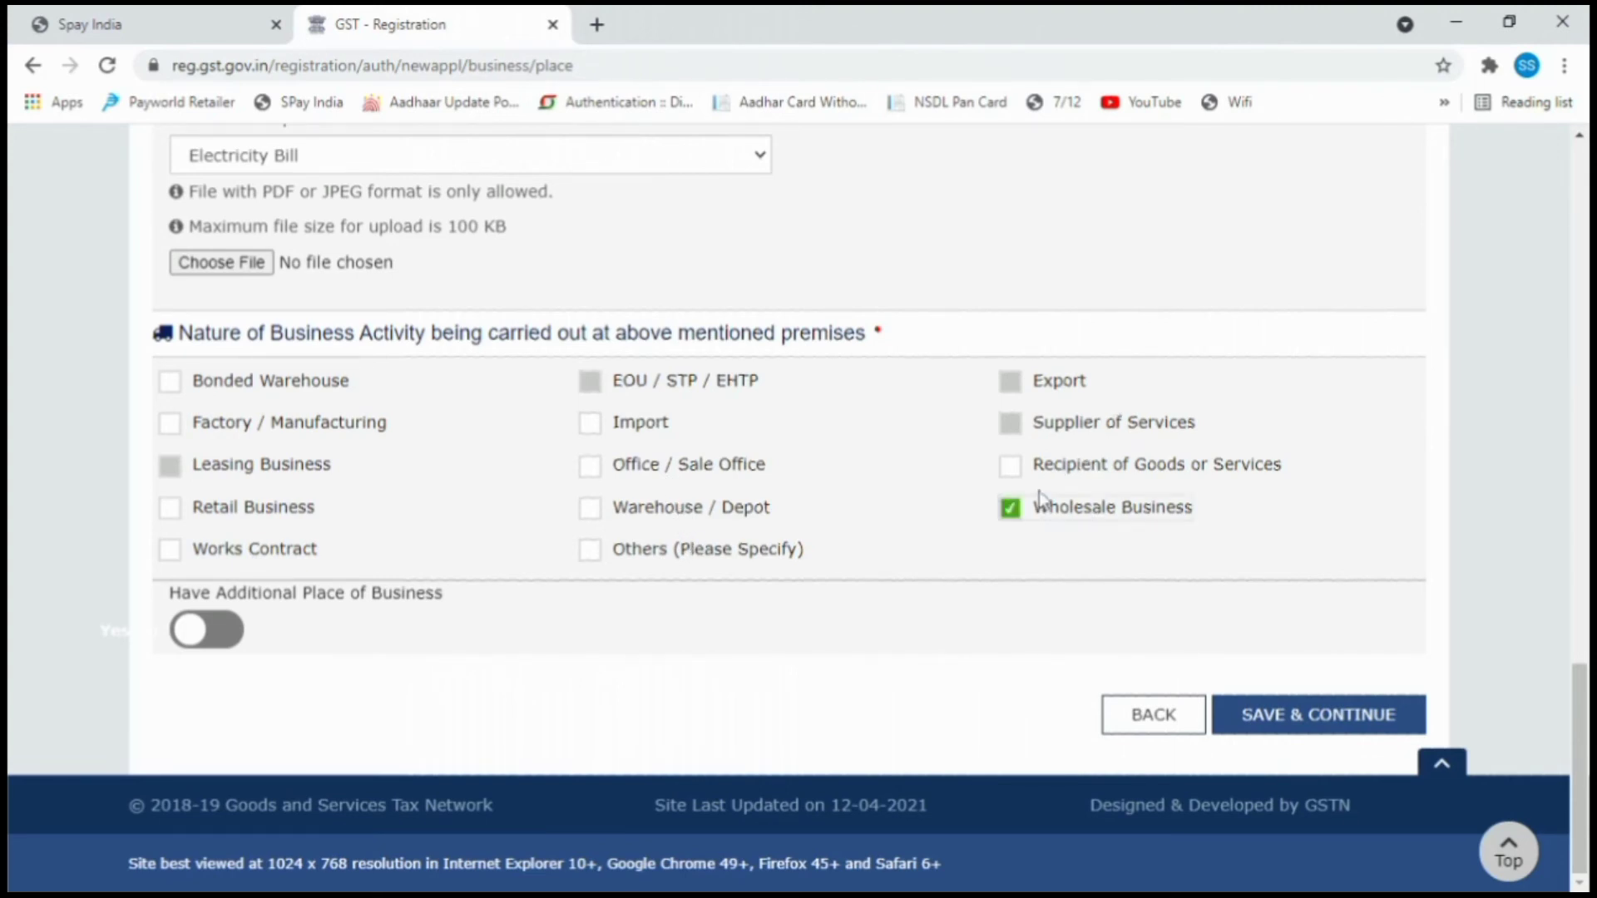
left_click(1286, 723)
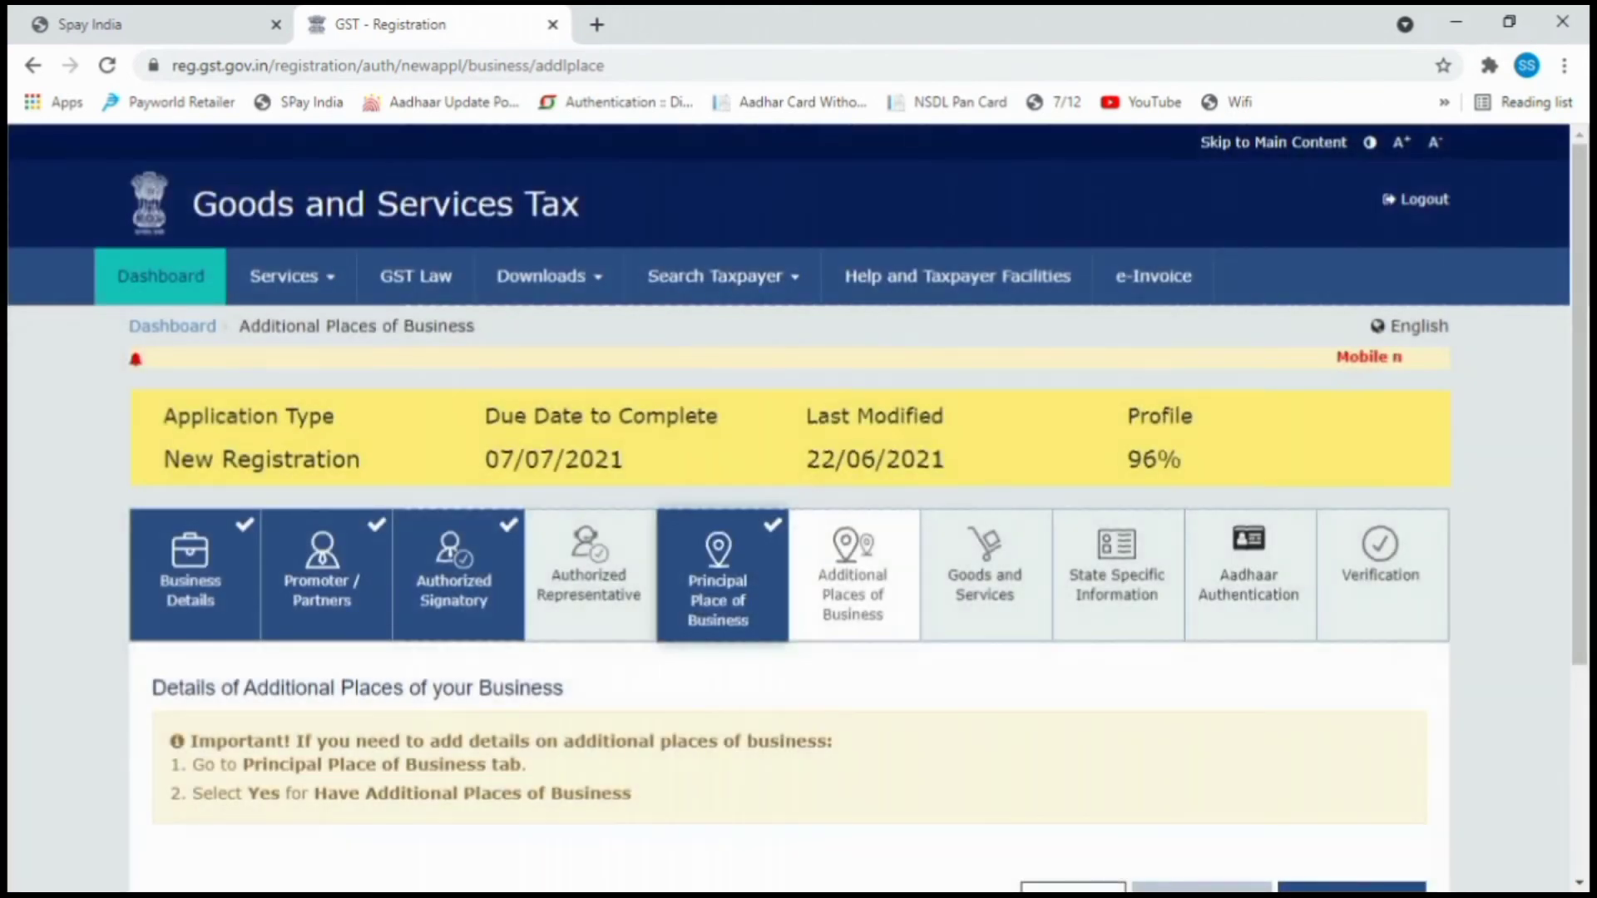
Skip additional places and add HSN 240110 raw tobacco to the goods list.
scroll(680, 551, "down", 3)
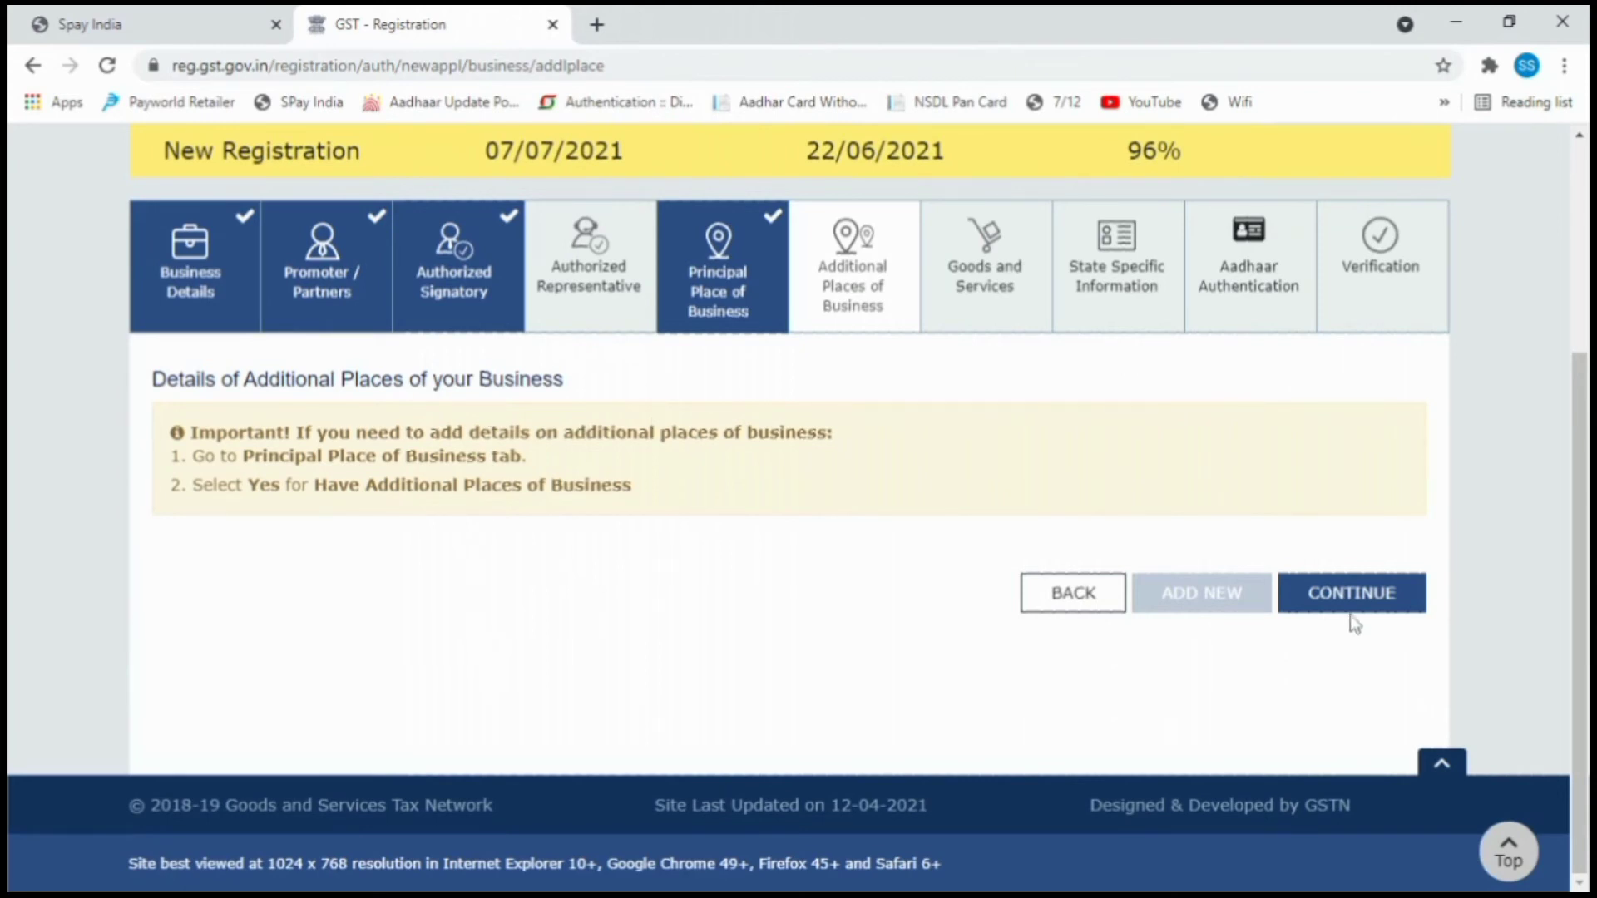
left_click(1351, 593)
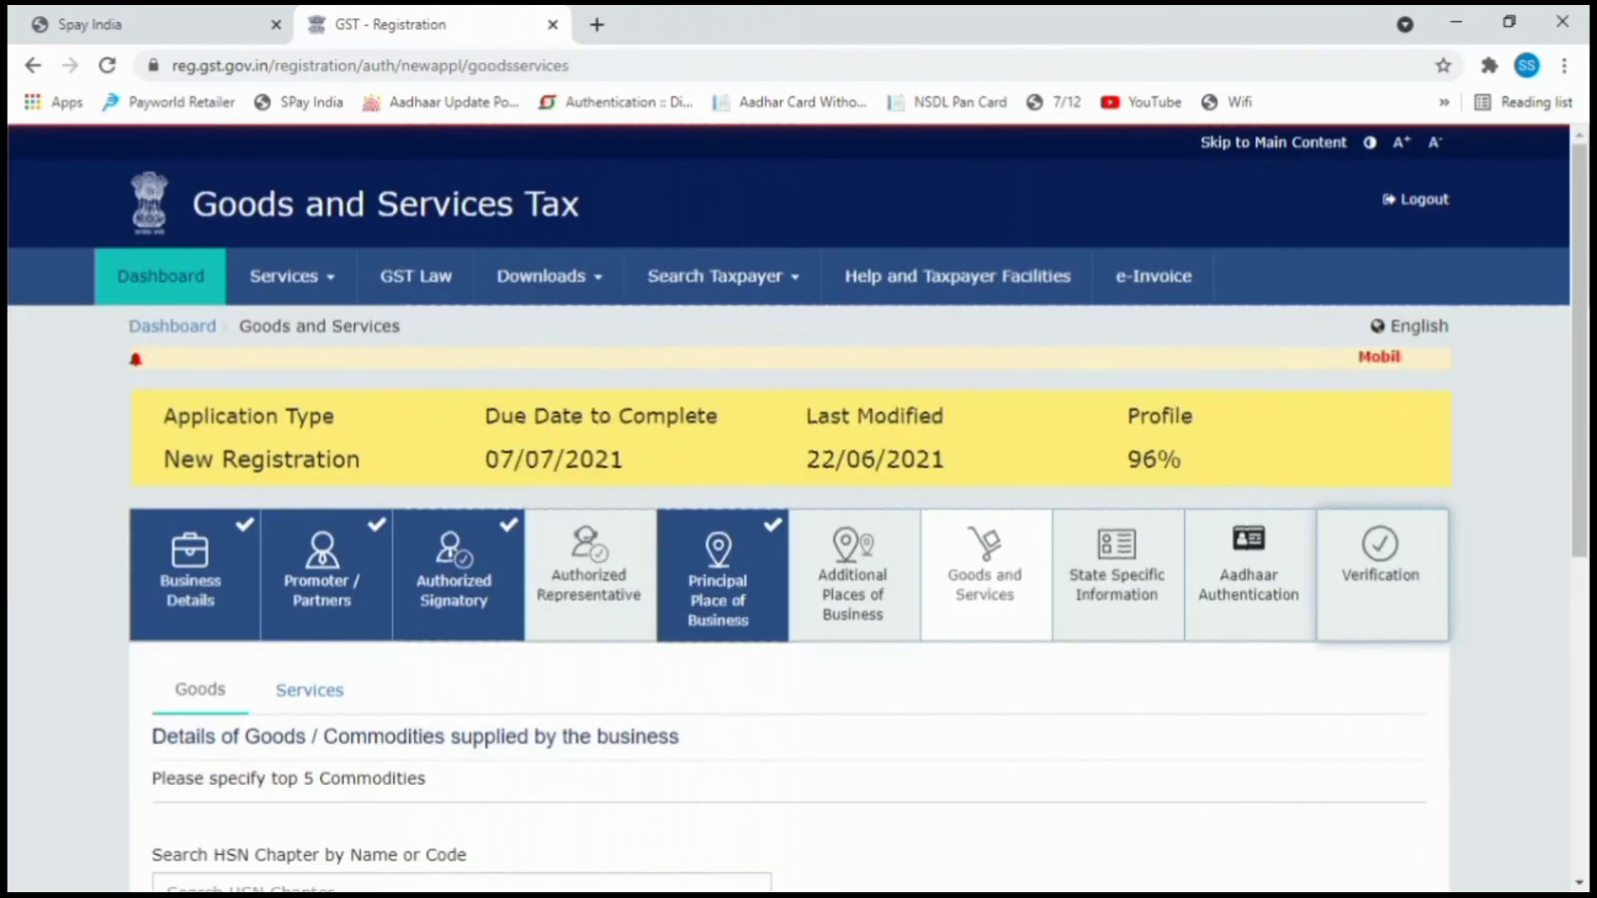
scroll(1281, 559, "down", 5)
scroll(1281, 551, "down", 1)
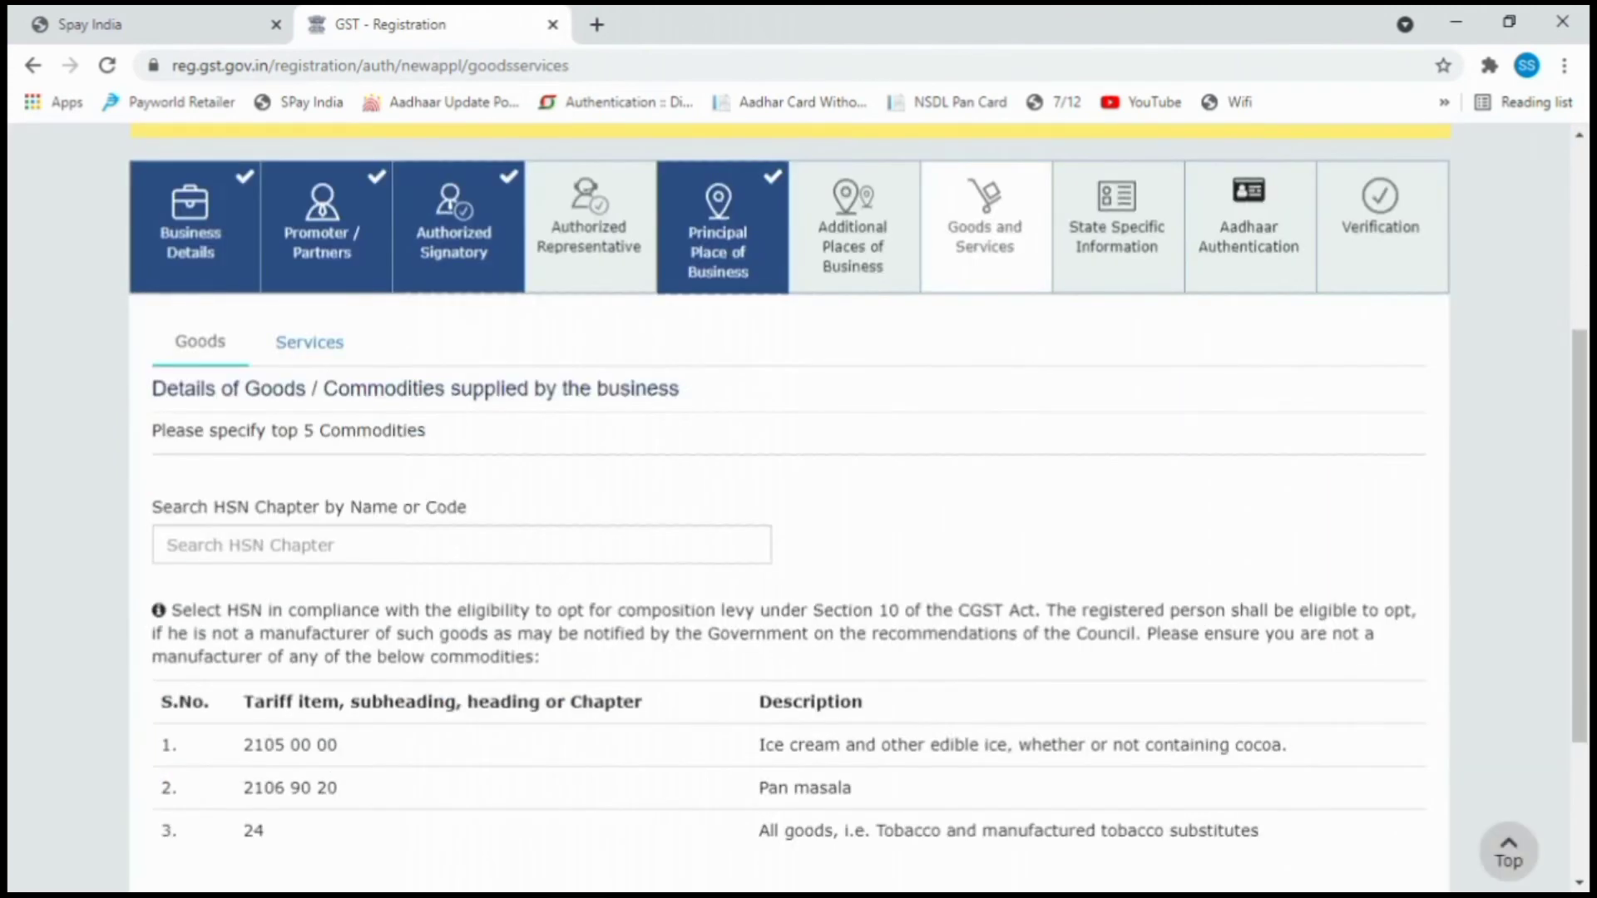
left_click(399, 545)
scroll(400, 545, "down", 3)
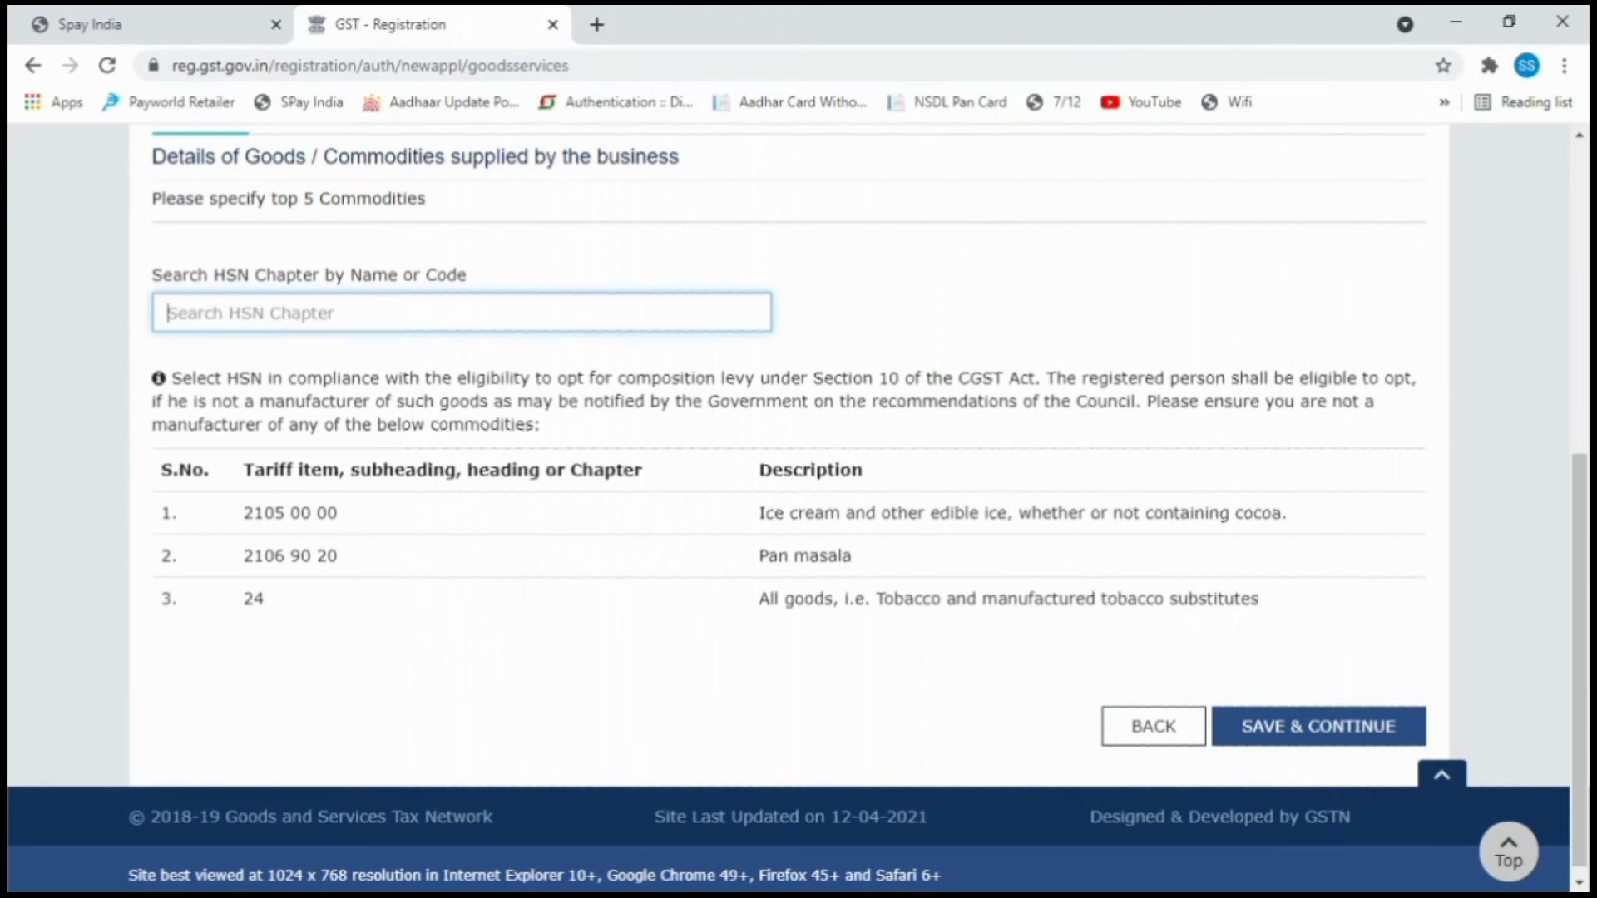
type("24")
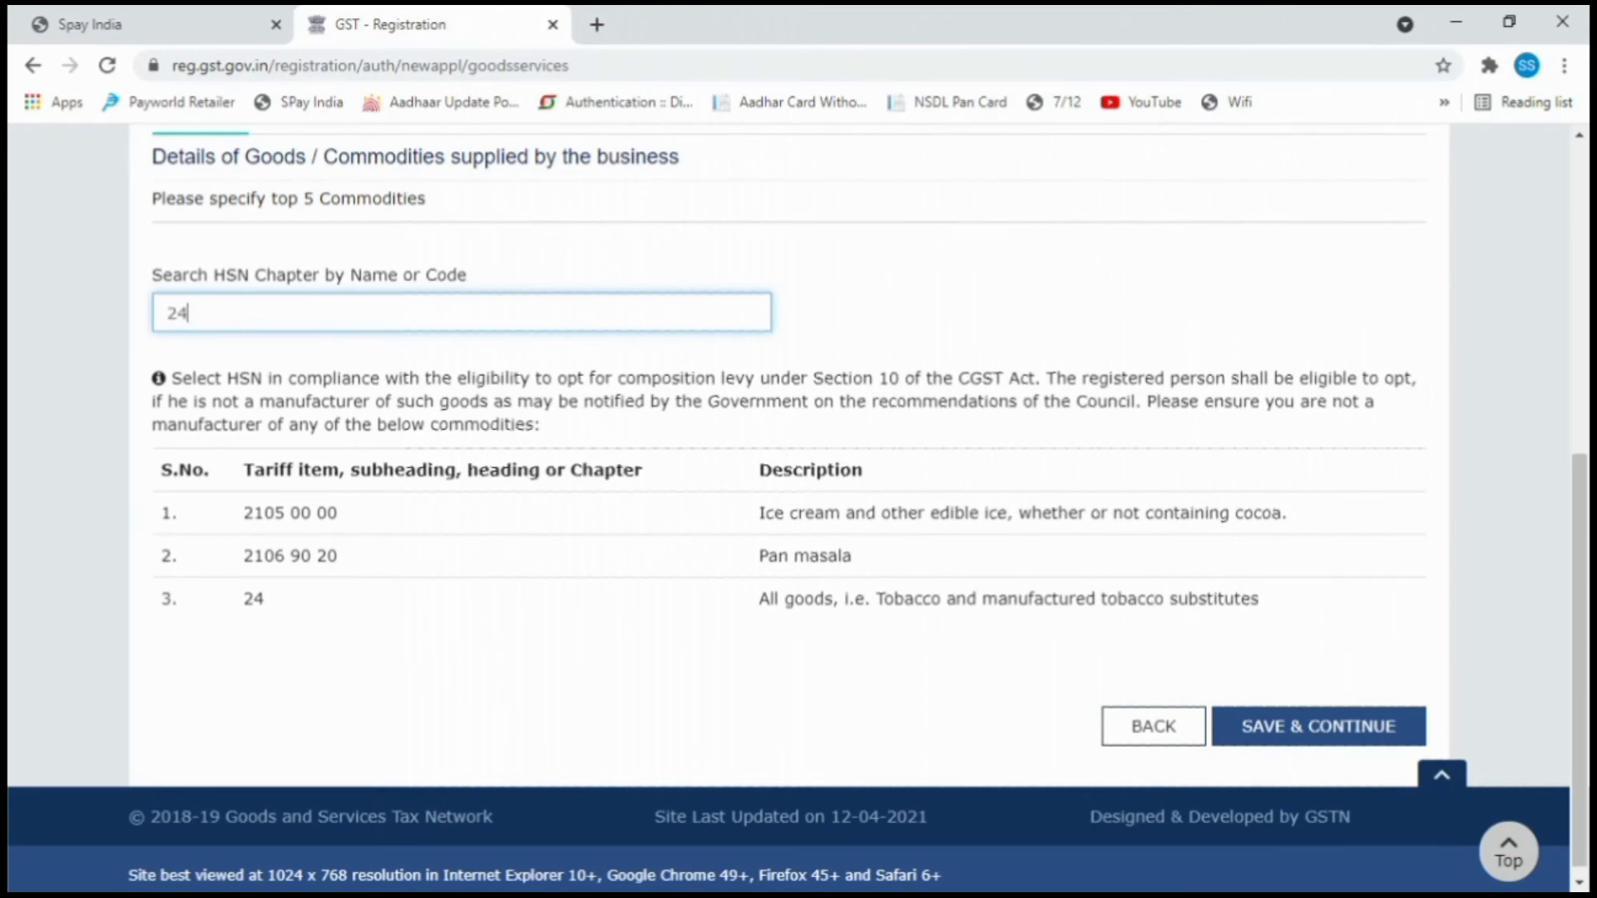
type("05")
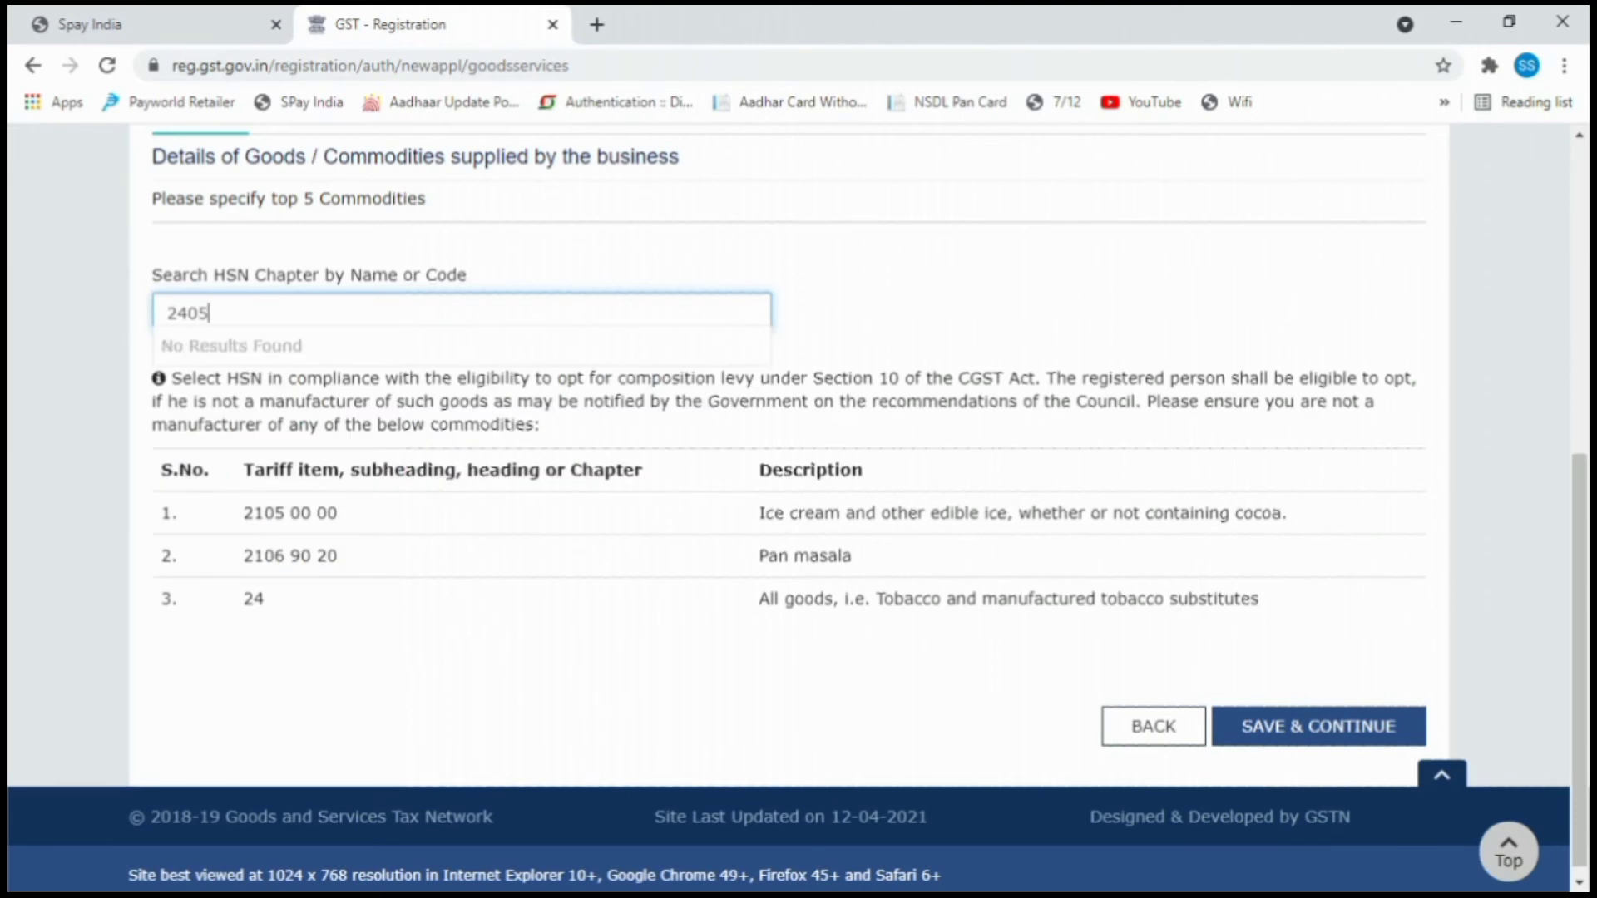
key("BackSpace")
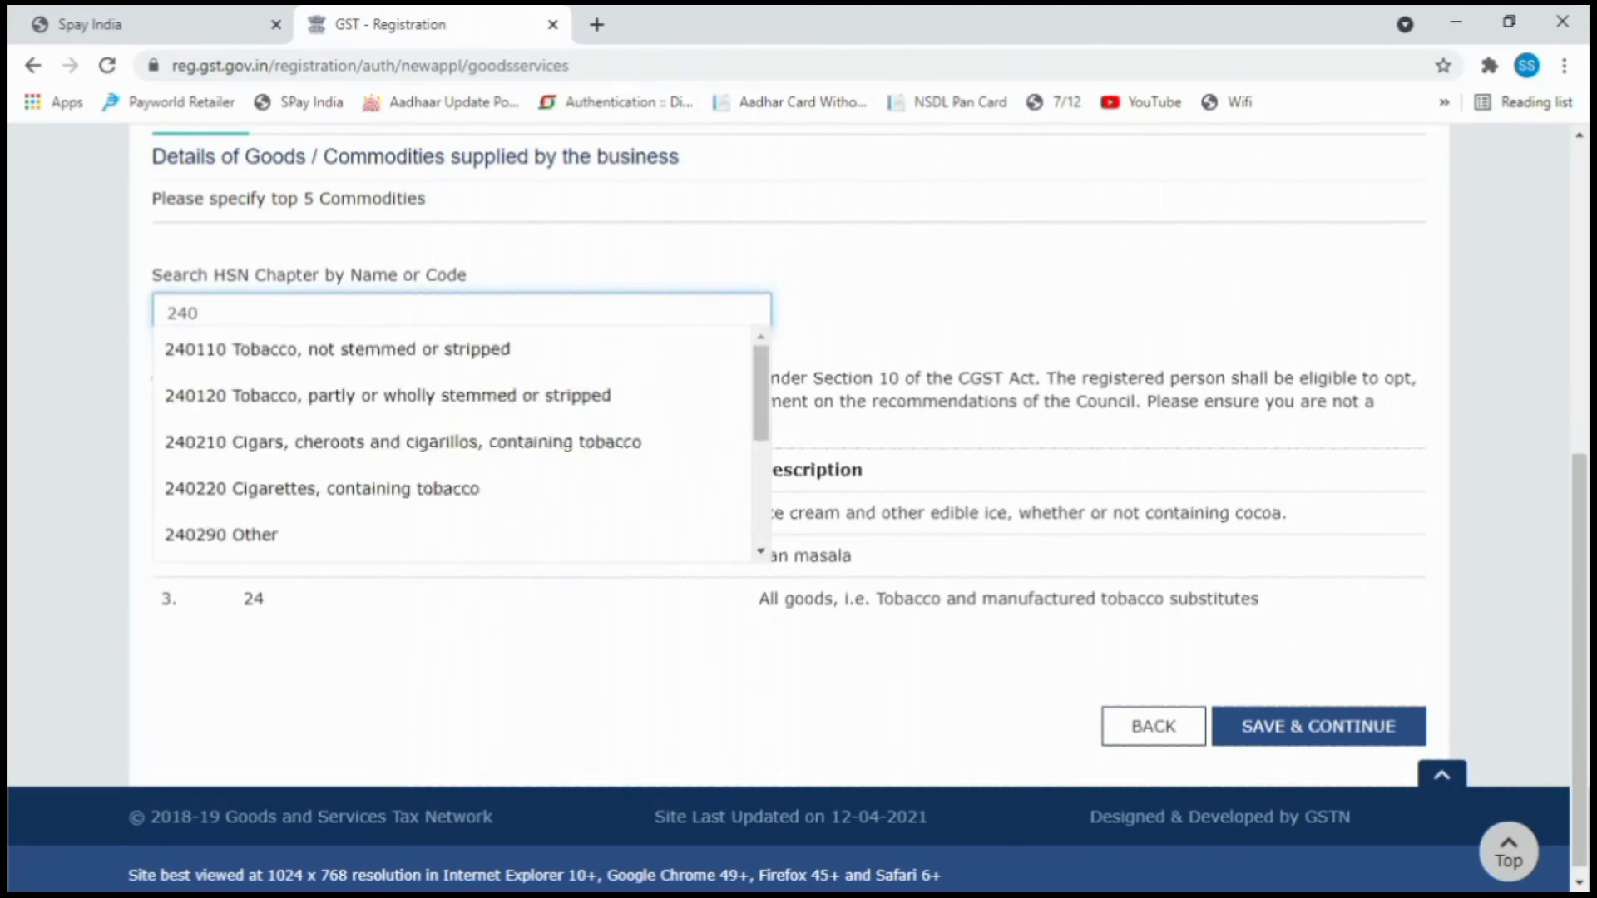
left_click(316, 360)
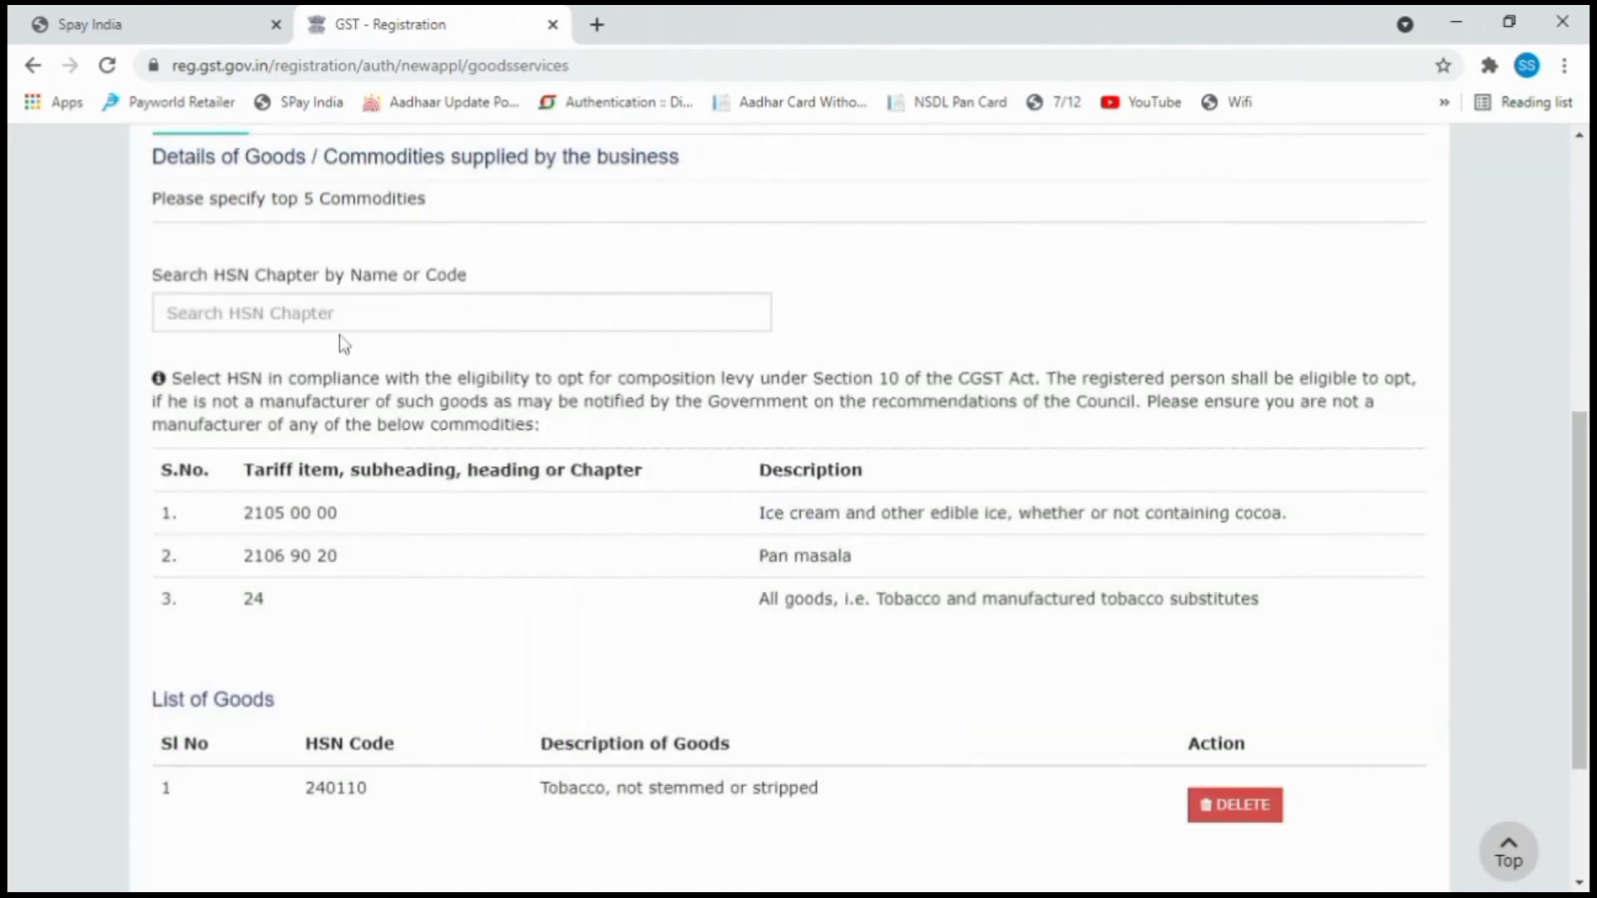
Add HSN 240120 stemmed tobacco after dismissing the duplicate 240110 error.
left_click(399, 313)
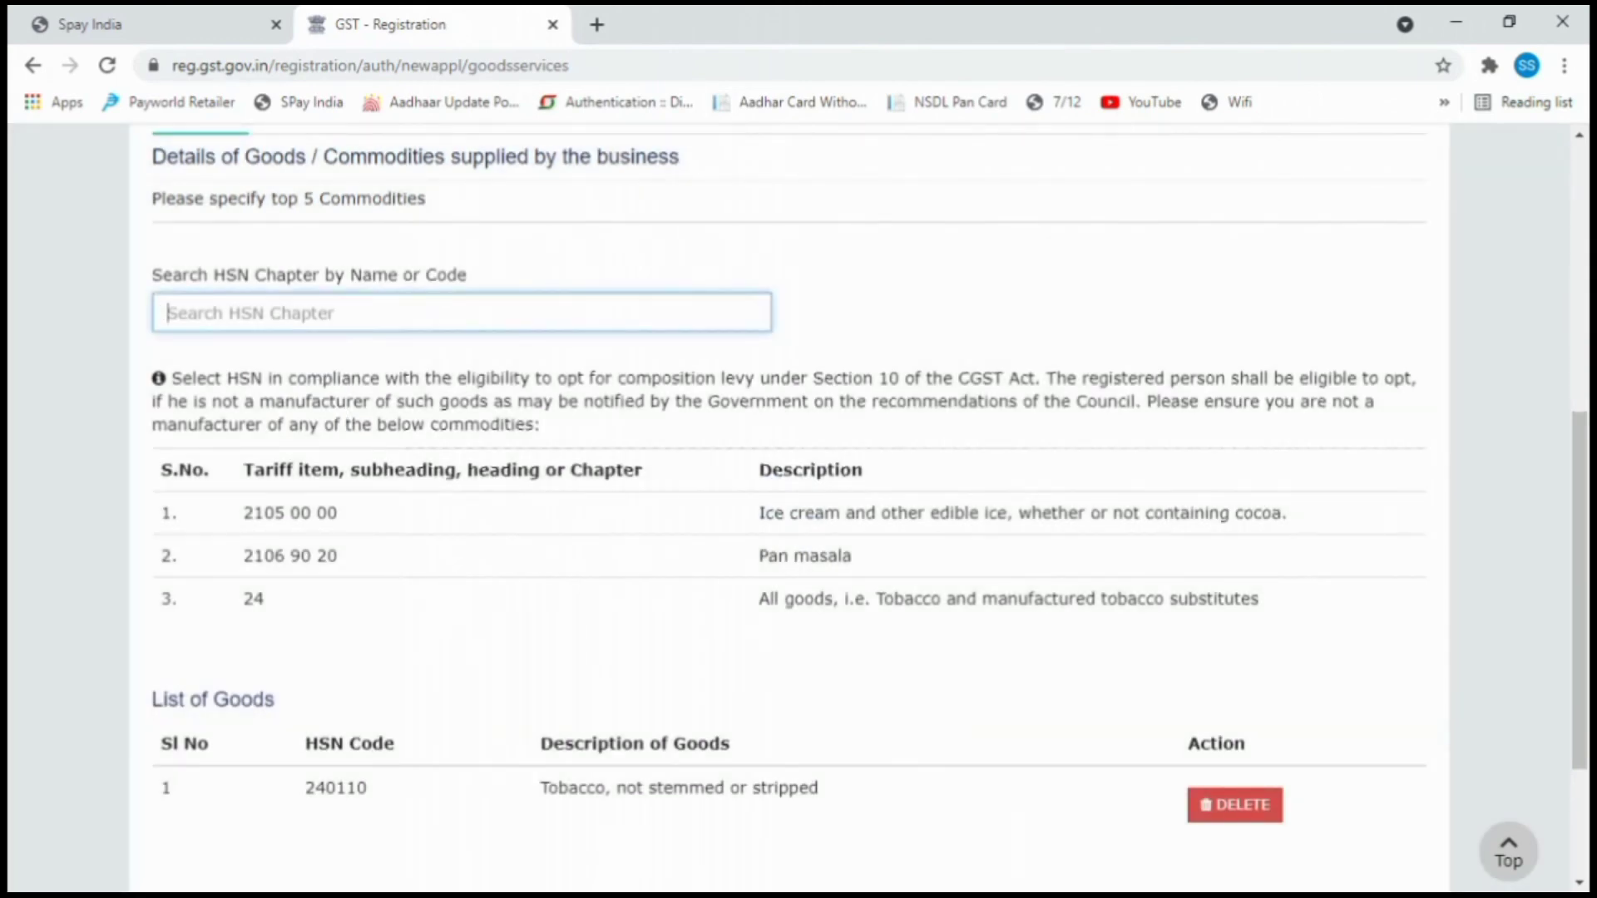
type("24")
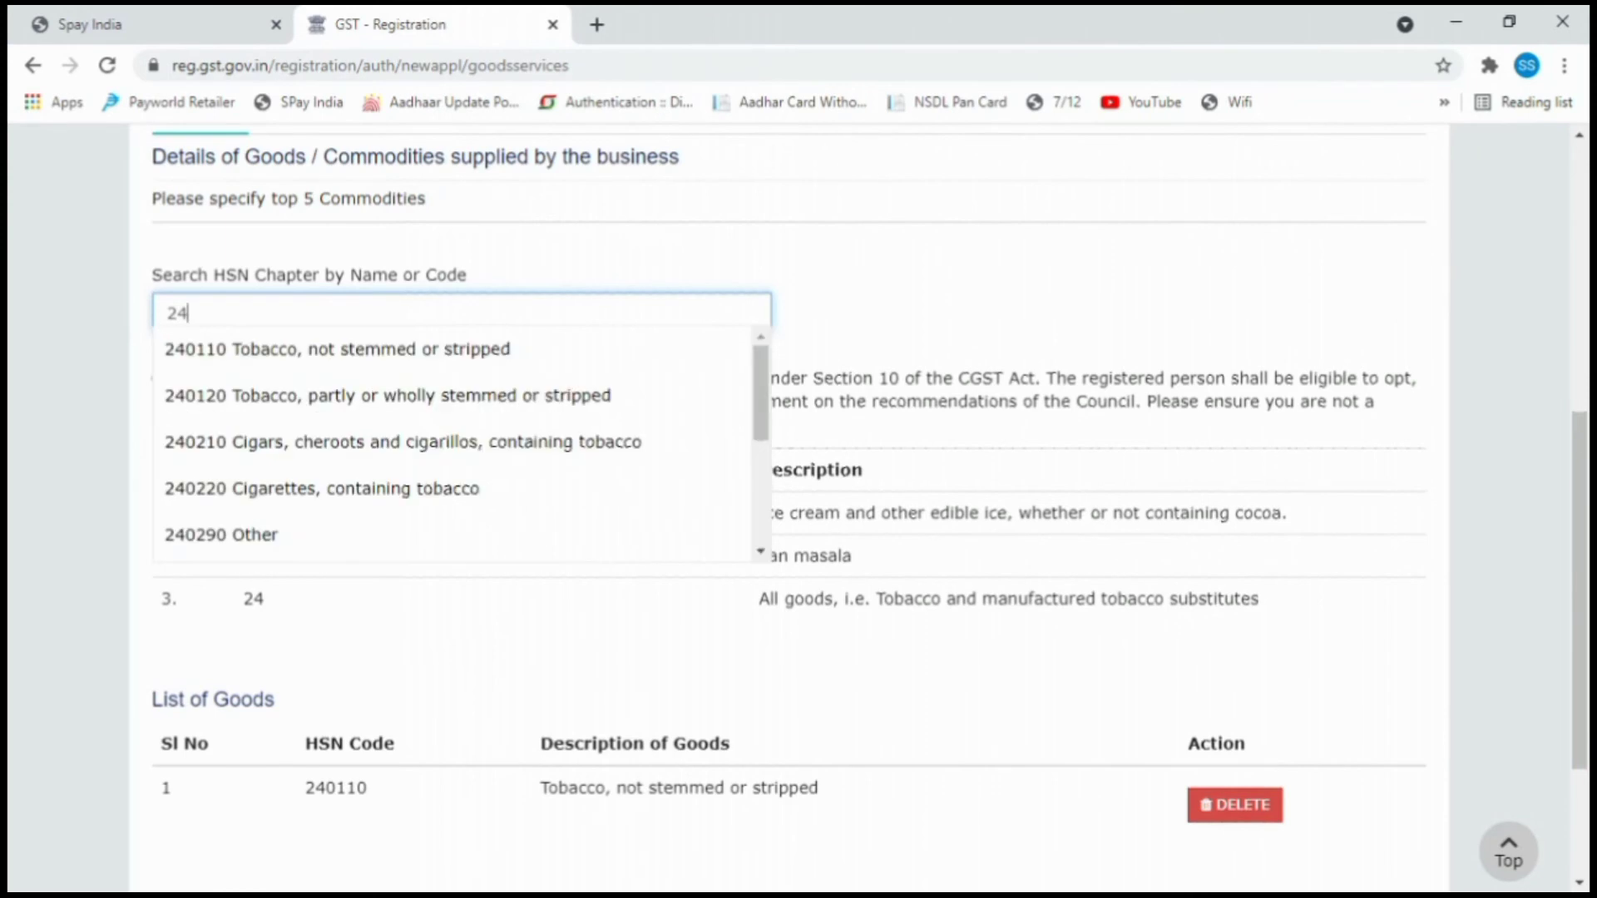
left_click(296, 366)
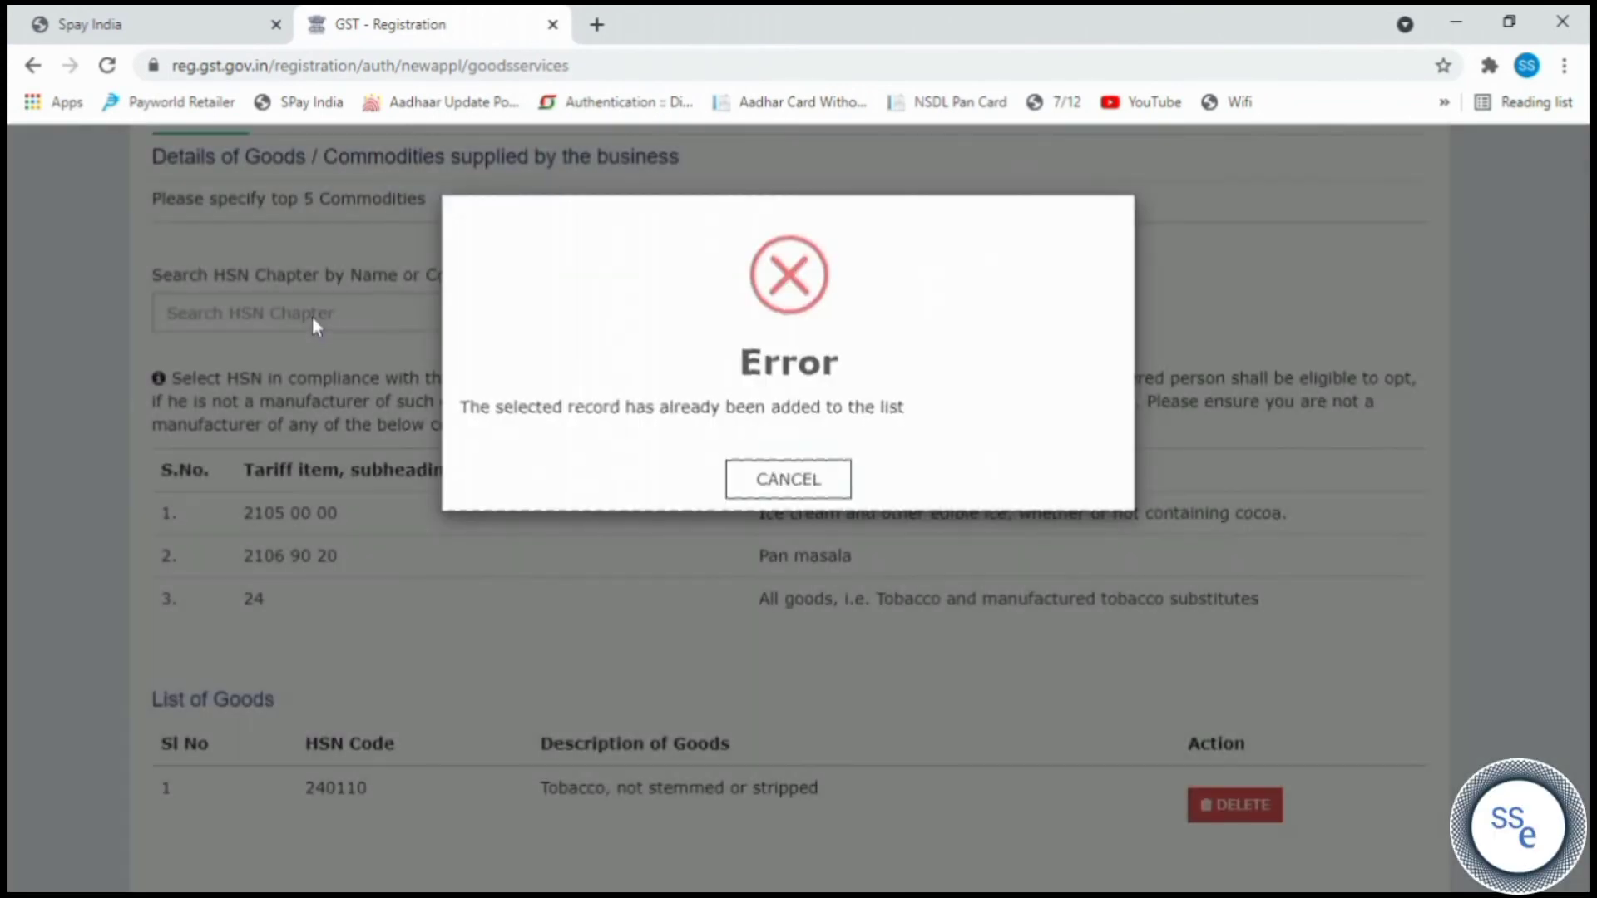
left_click(786, 479)
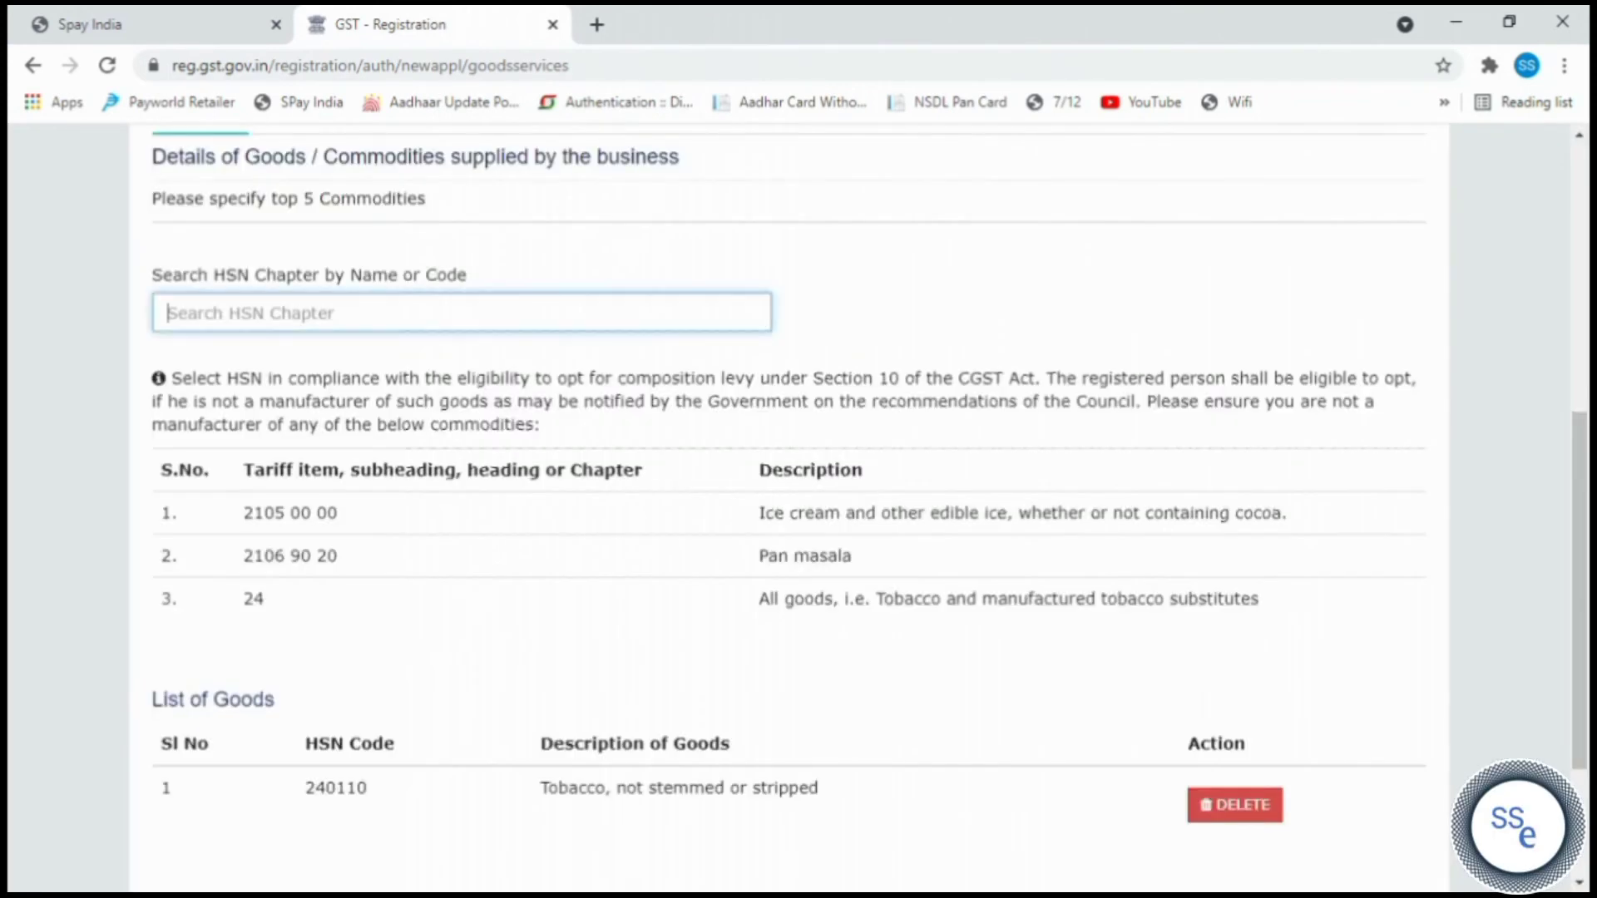
type("24")
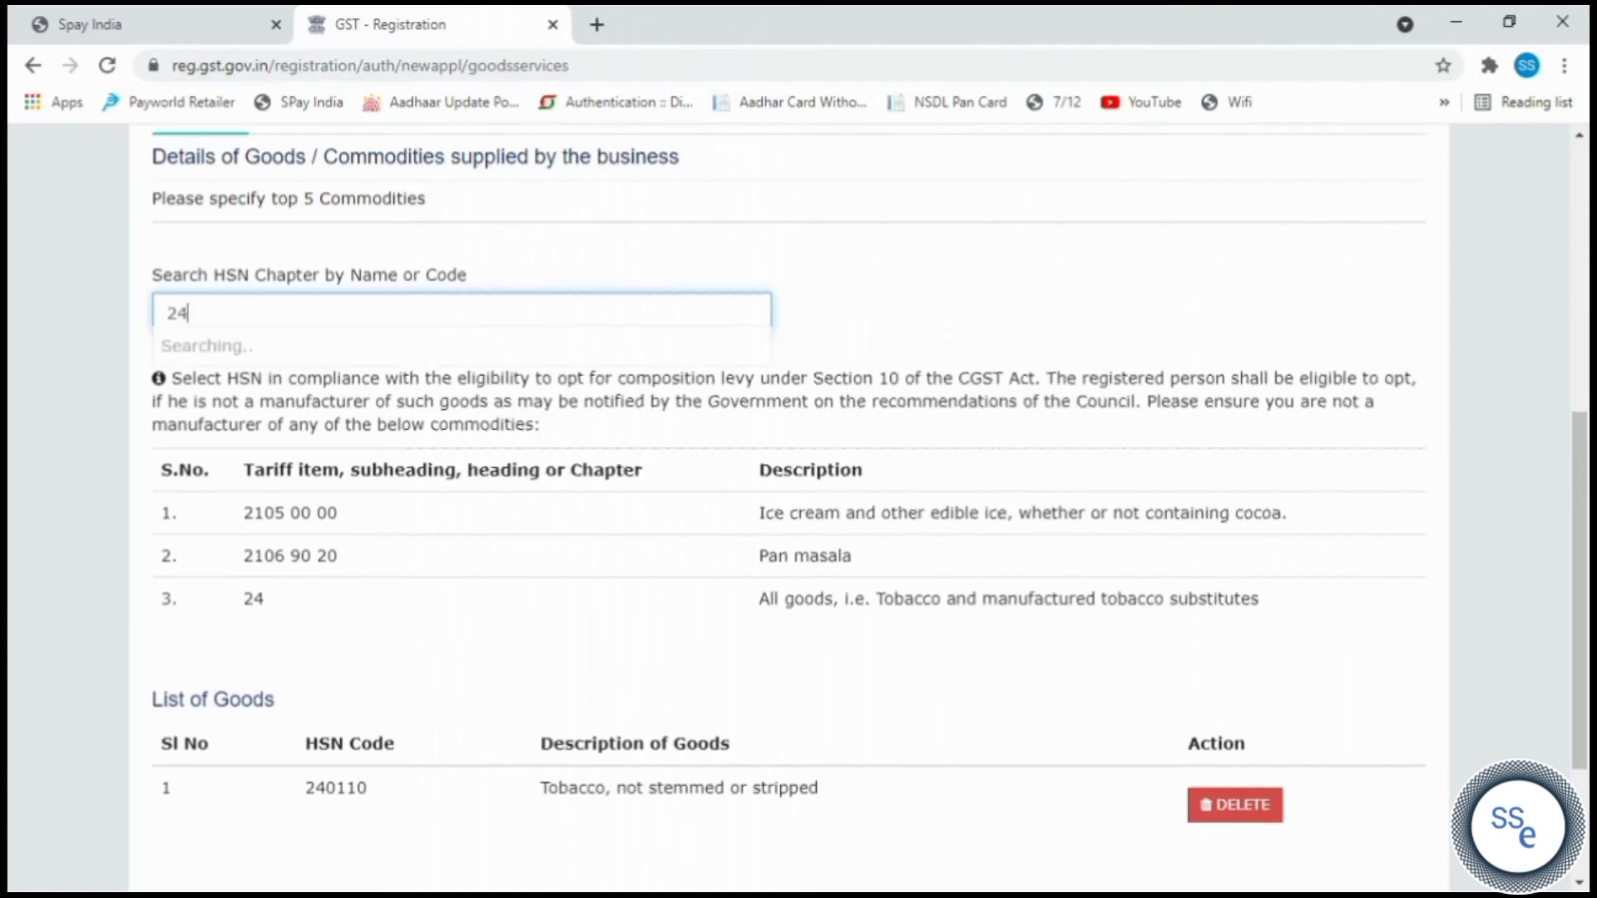
left_click(280, 391)
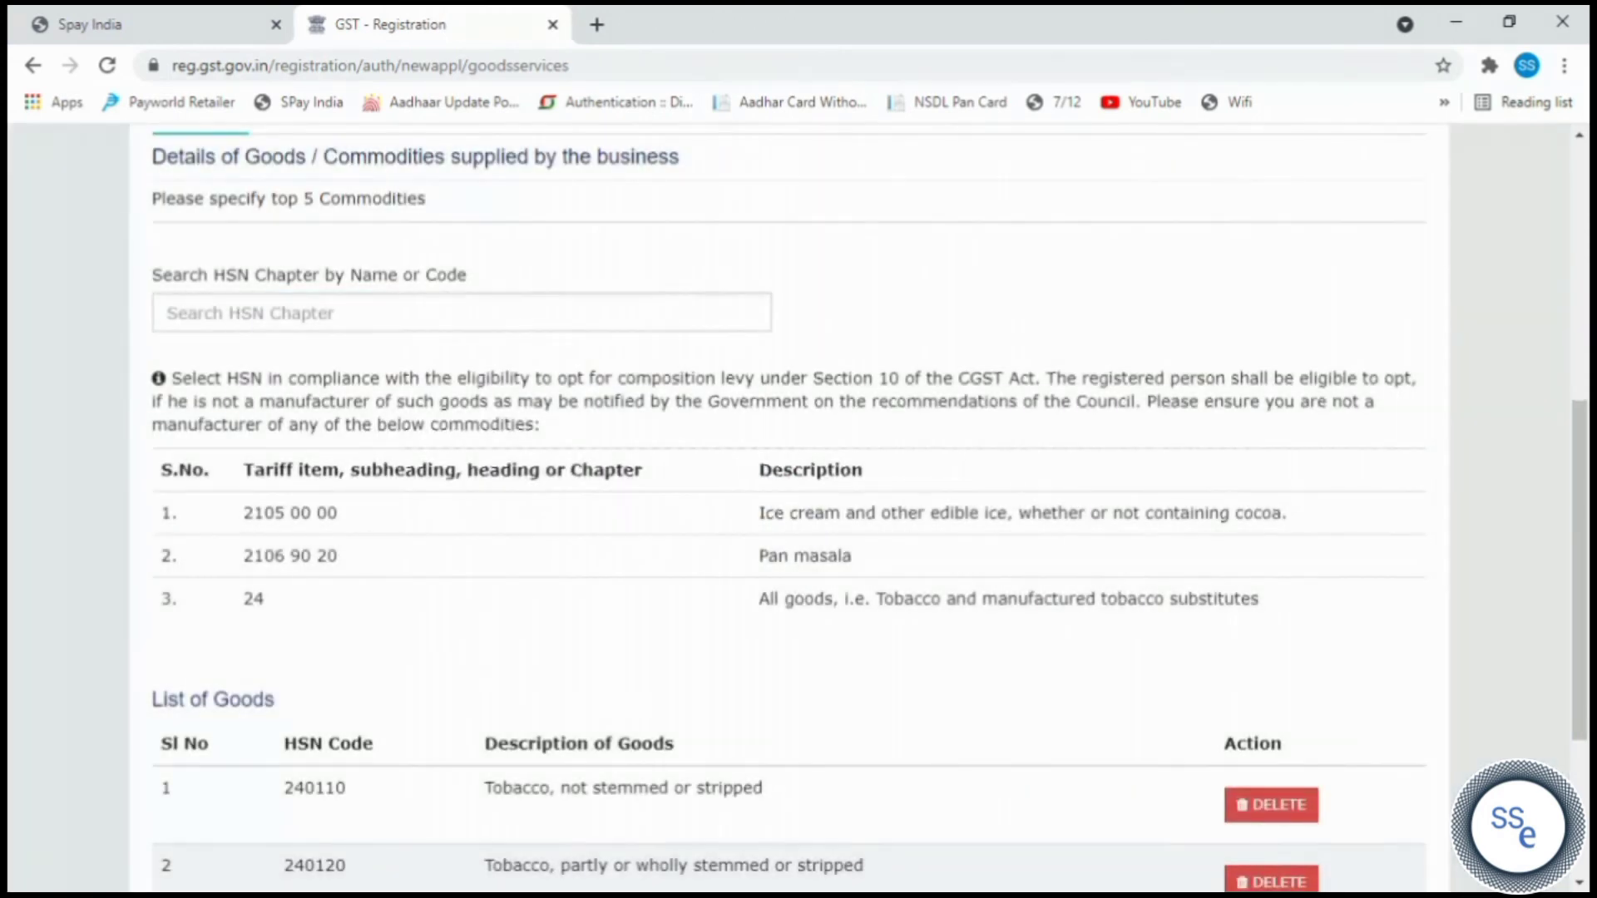
Add HSN 2101 coffee and tea extracts and save the goods list.
left_click(279, 312)
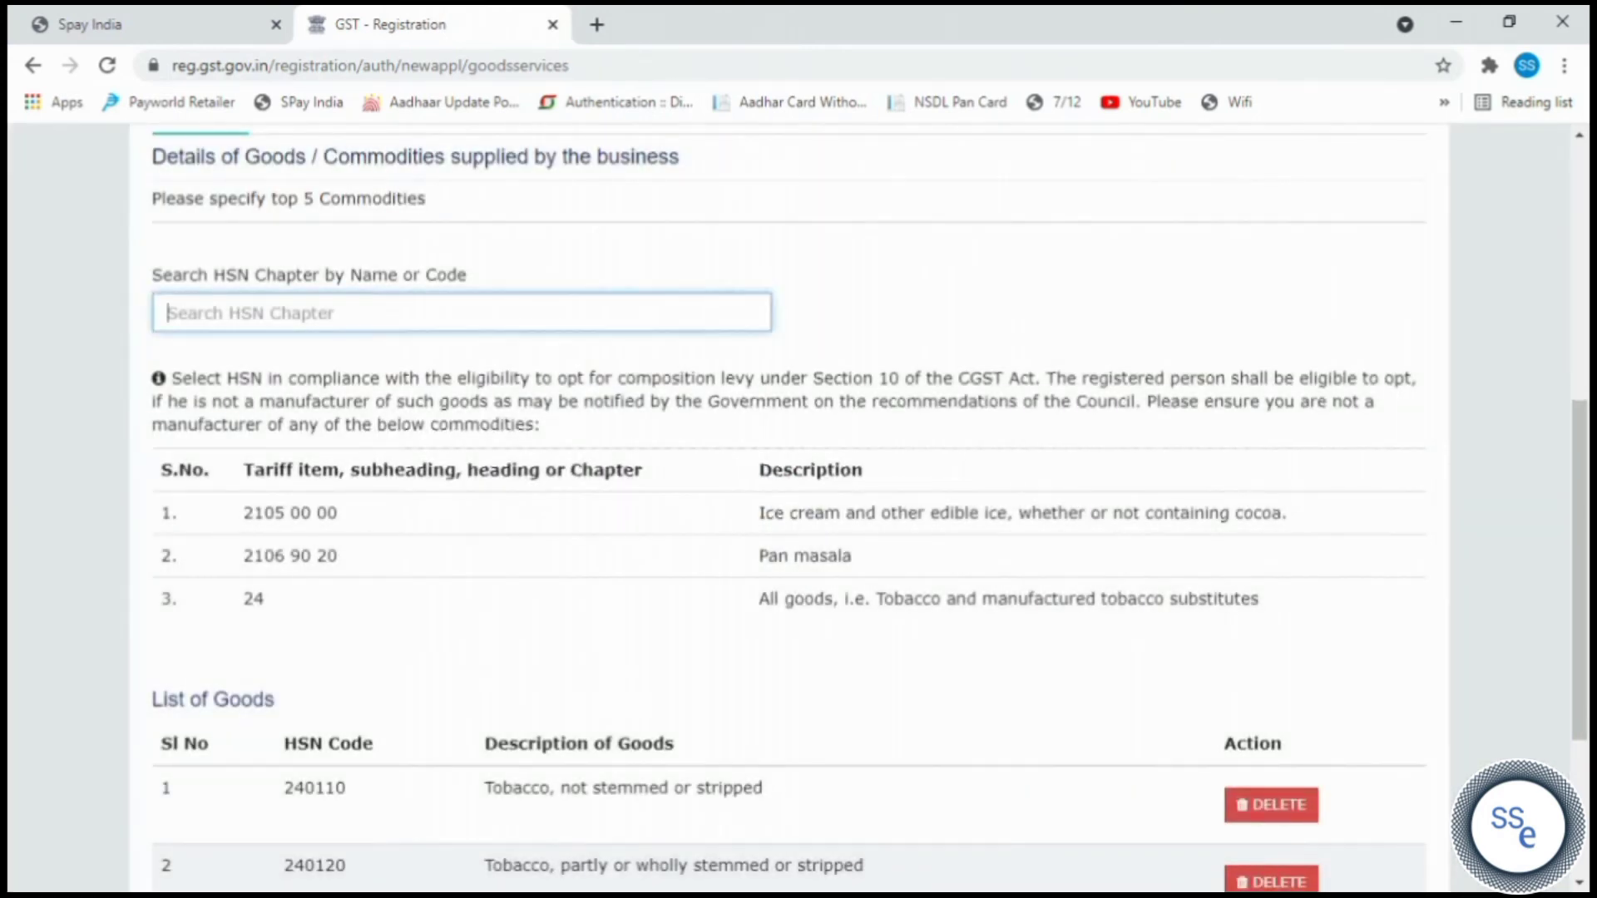
type("21")
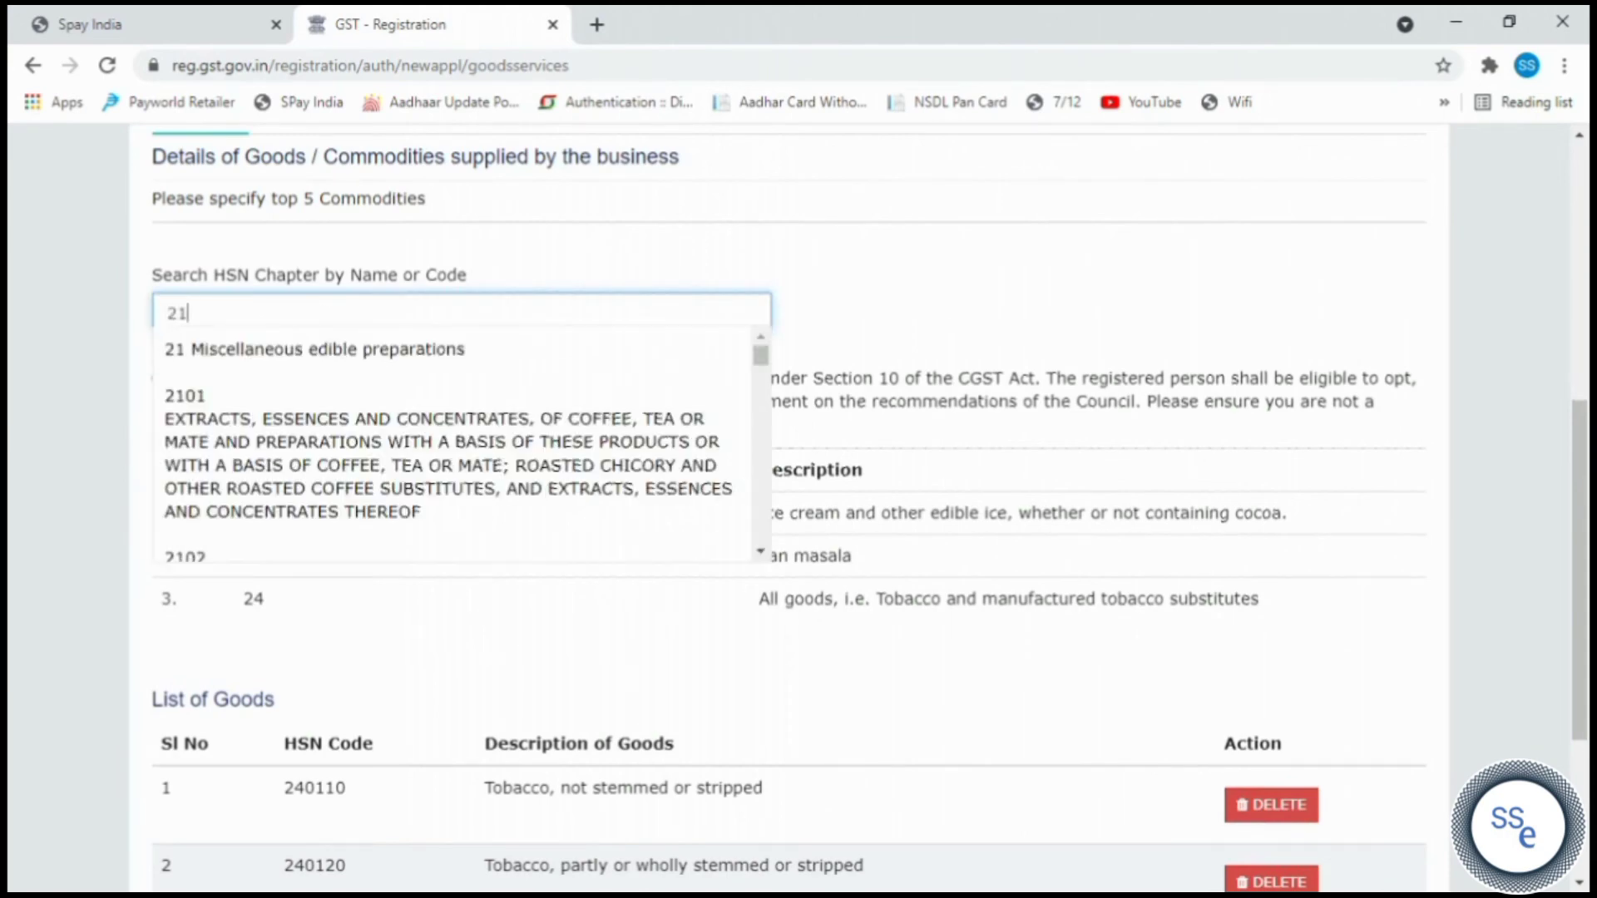
left_click(256, 442)
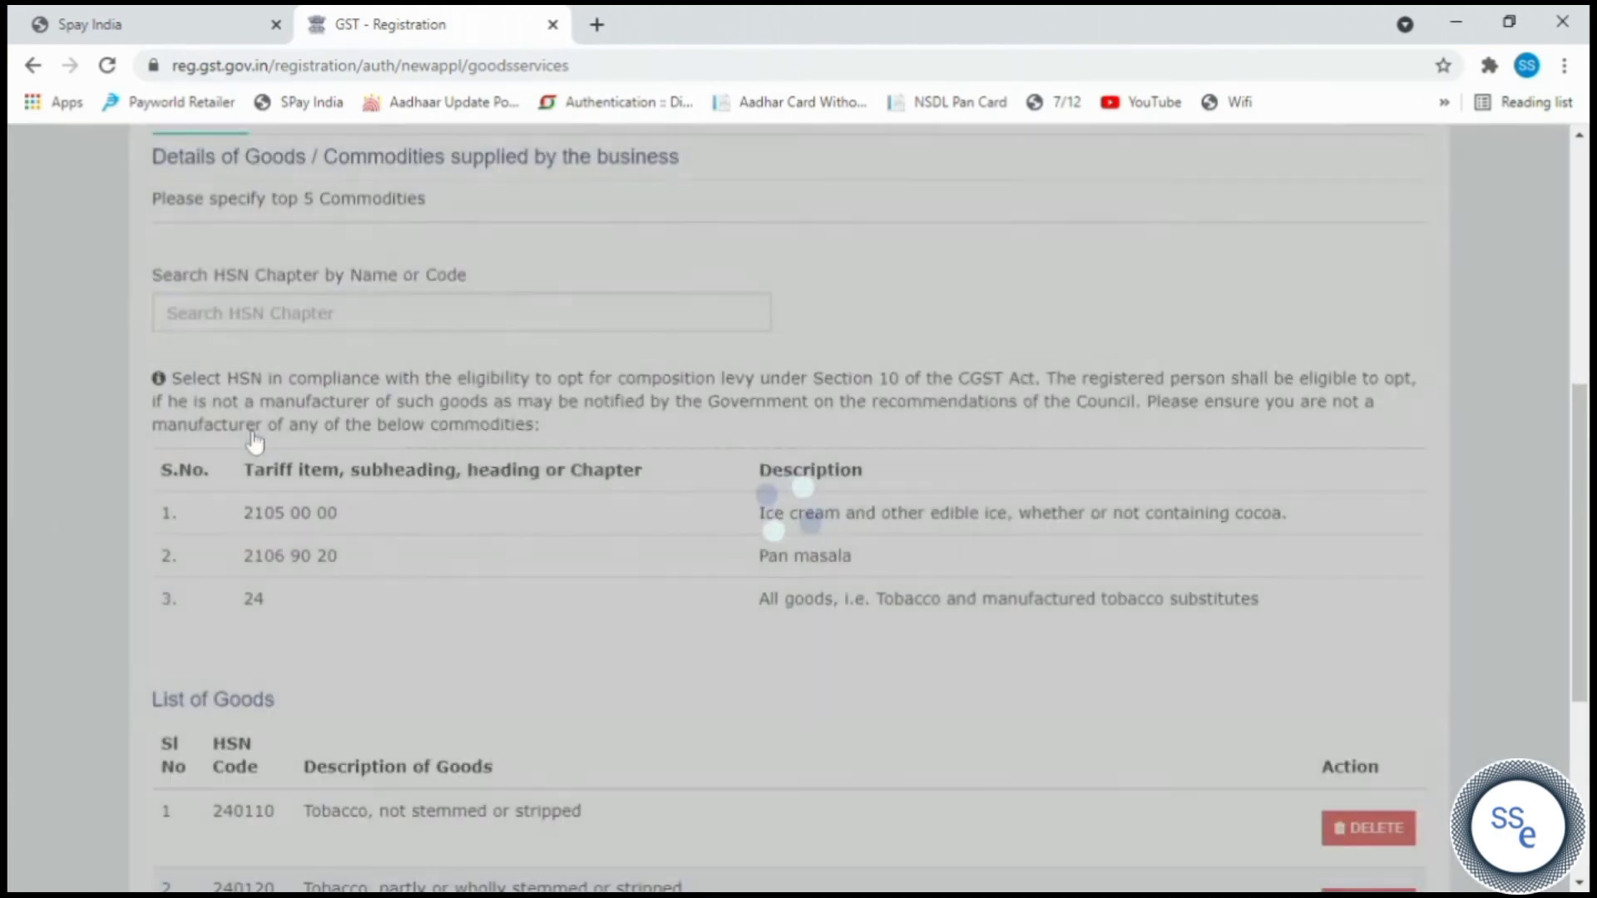
scroll(302, 331, "down", 3)
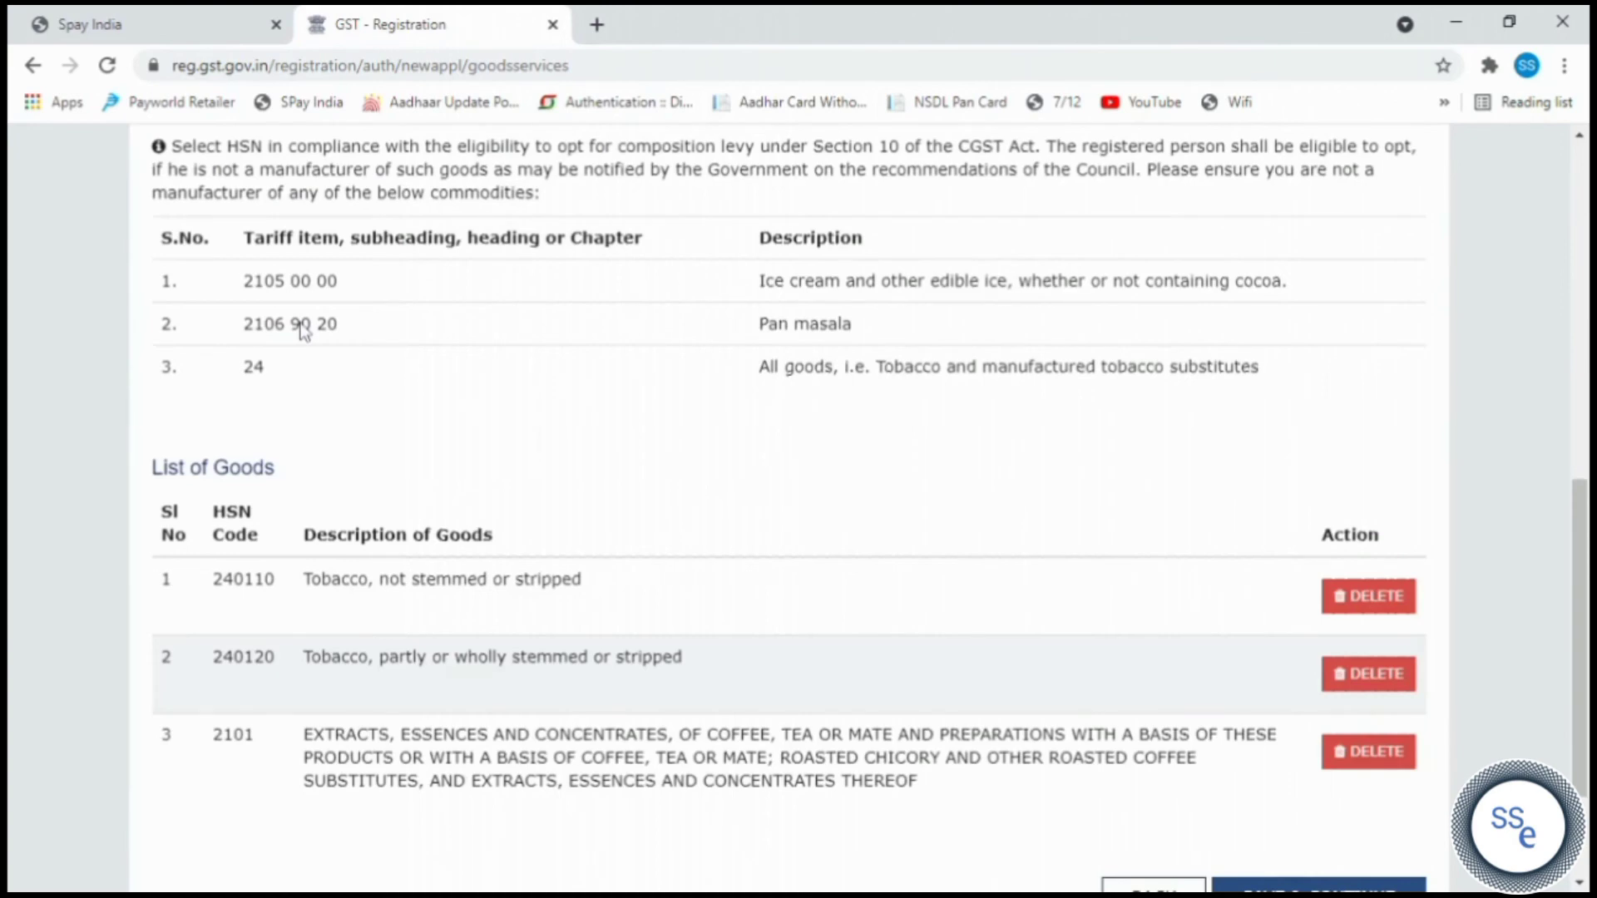
scroll(521, 472, "down", 2)
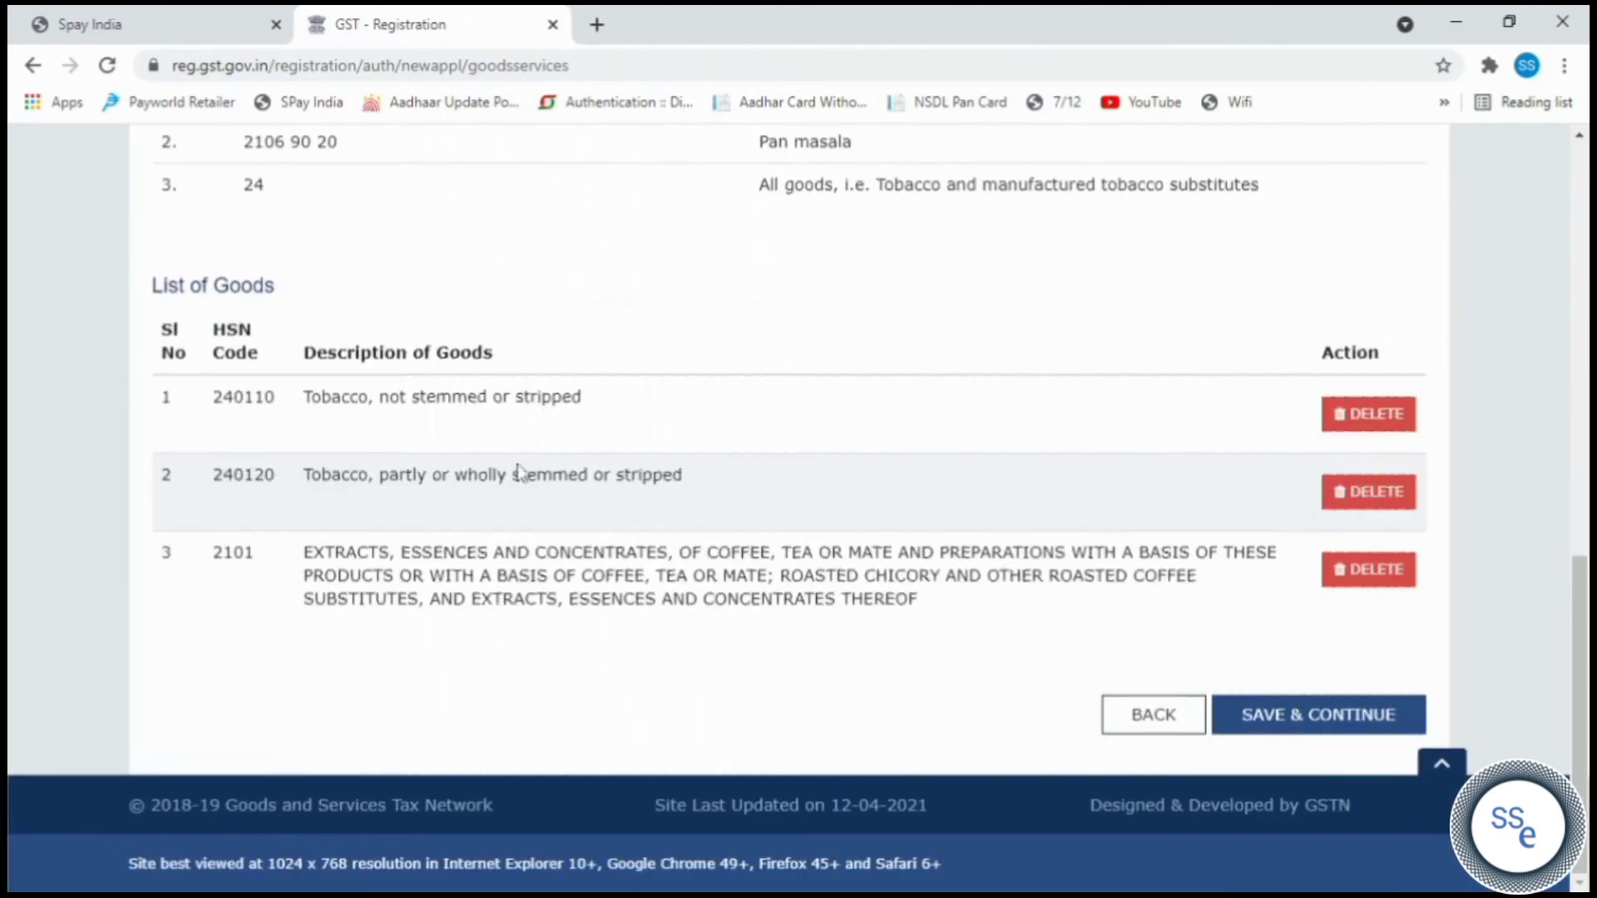
left_click(1316, 720)
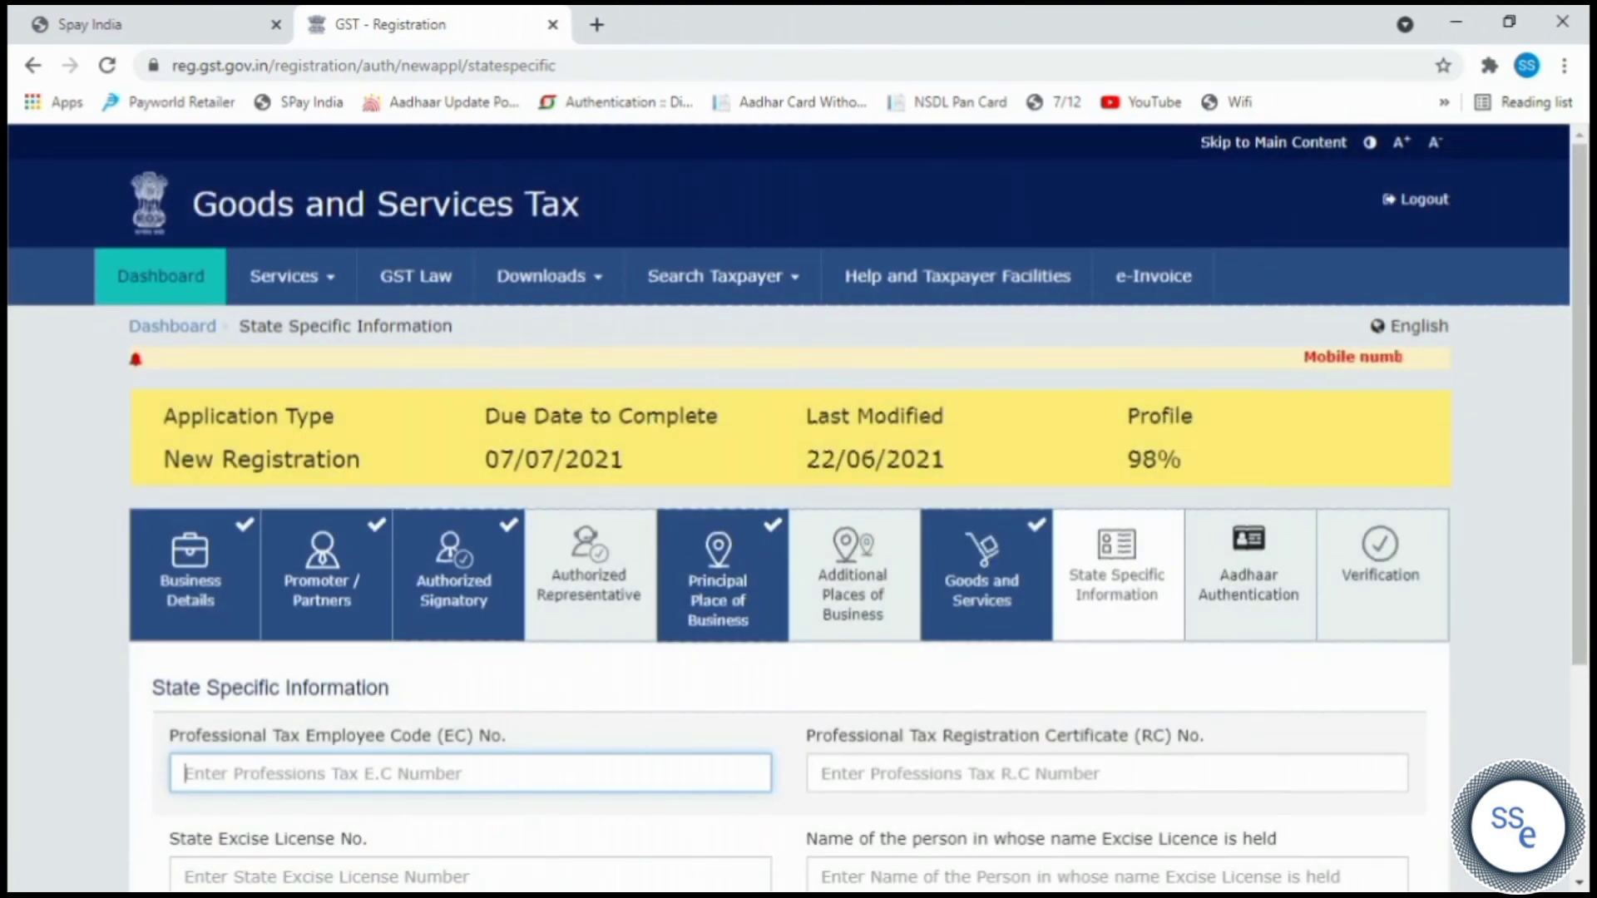
Save the State Specific Information page unchanged.
scroll(652, 432, "down", 3)
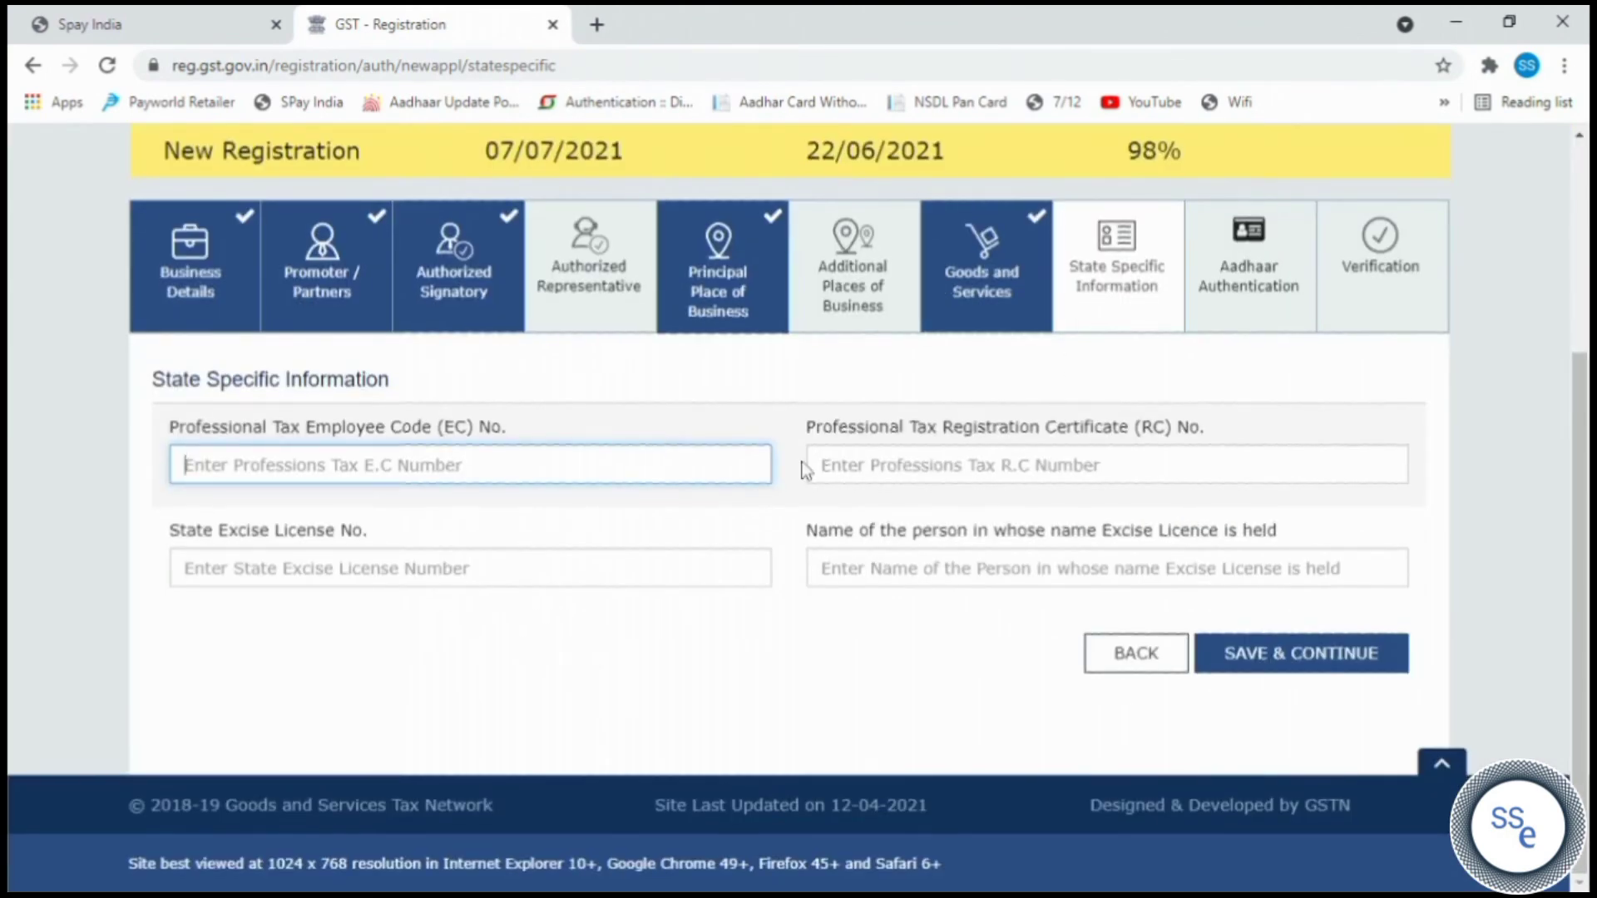
left_click(1309, 661)
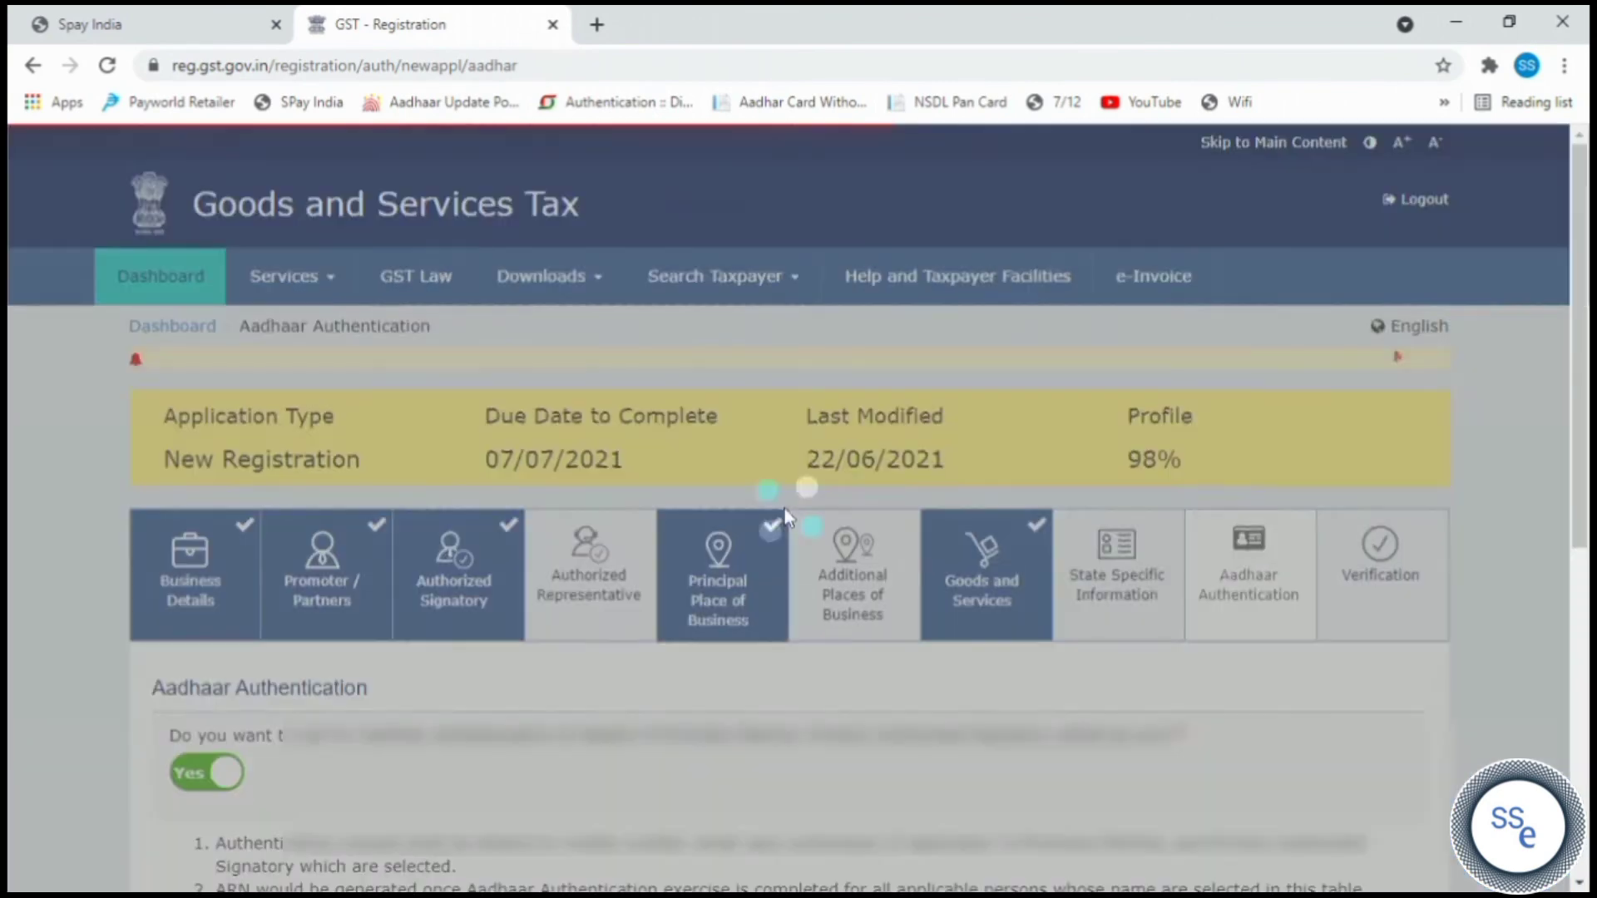
scroll(817, 499, "down", 3)
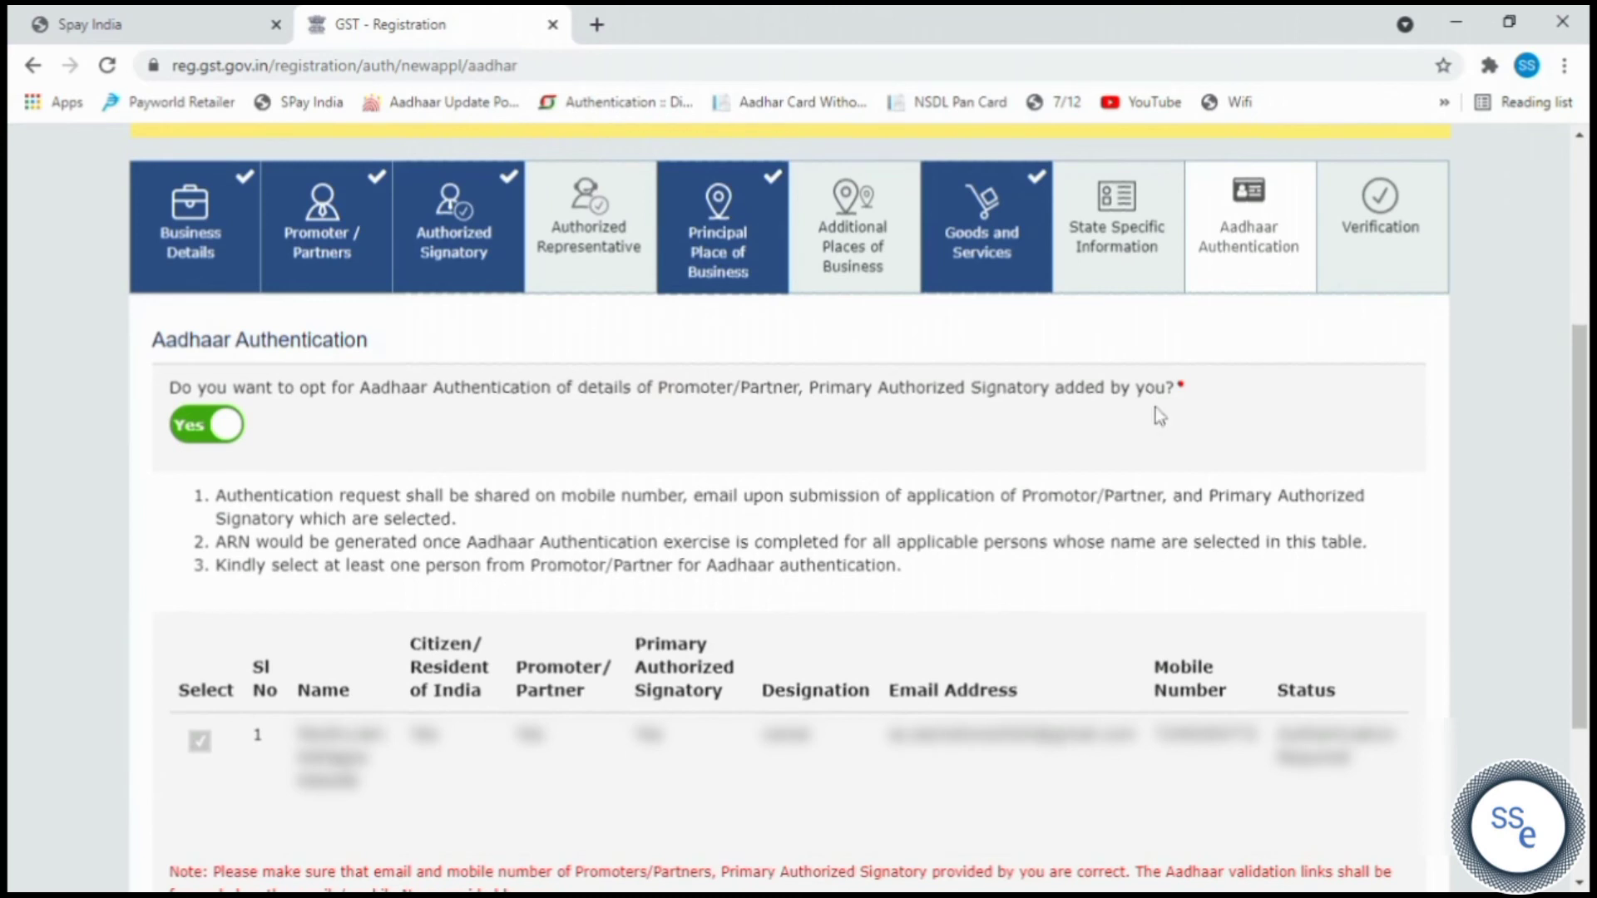
scroll(1161, 416, "down", 3)
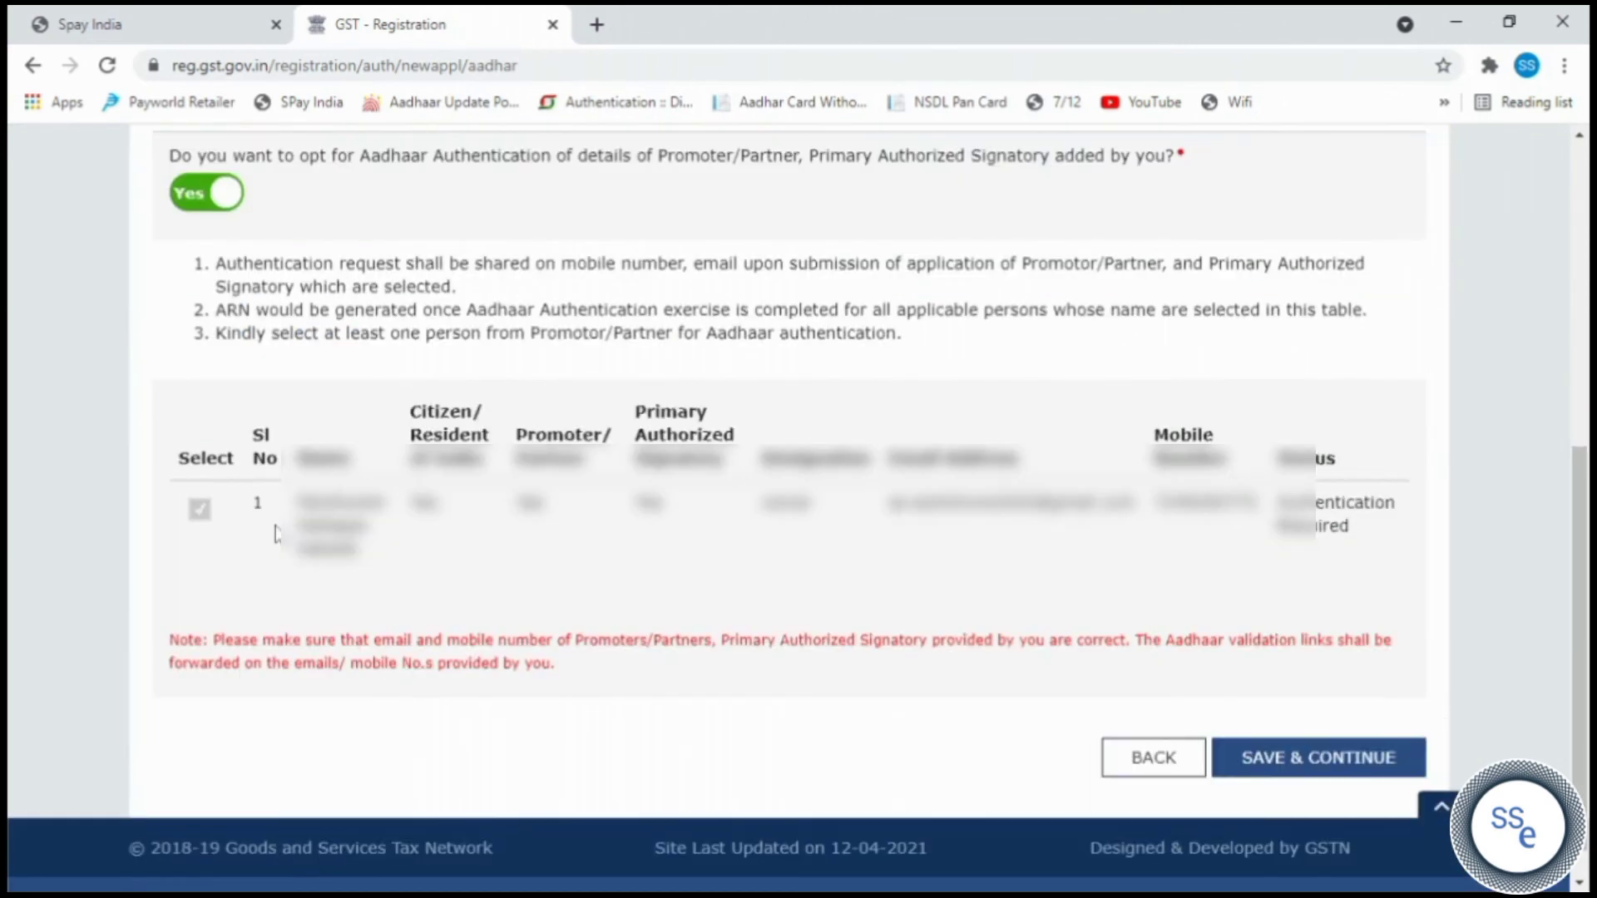
scroll(1227, 533, "down", 1)
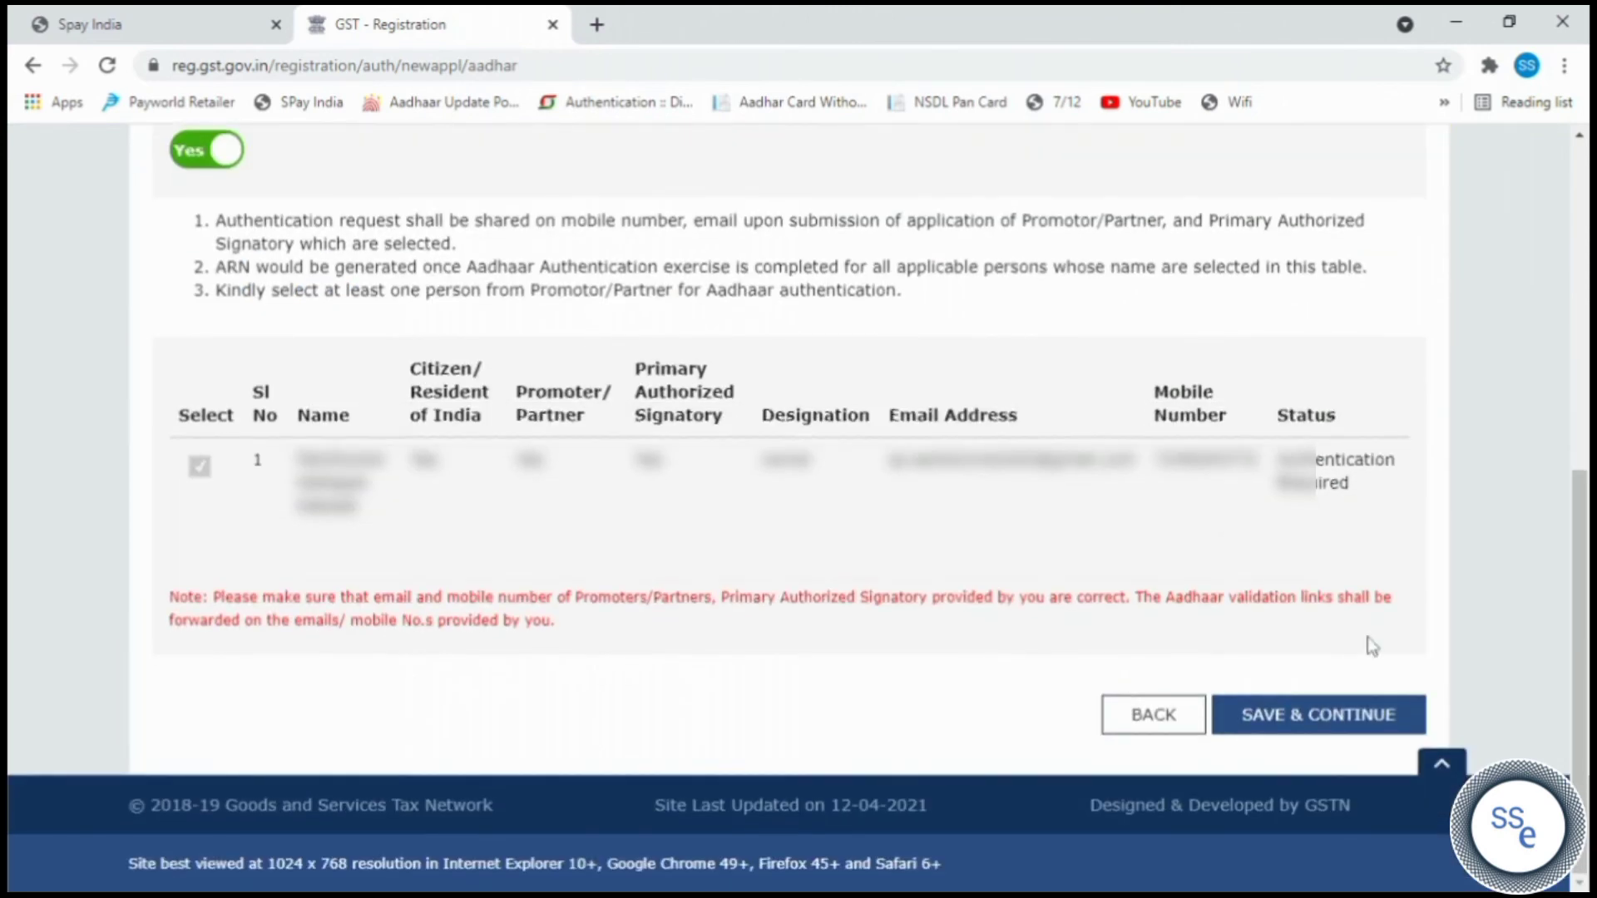
Keep Aadhaar authentication set to Yes, save it, and acknowledge the warning.
double_click(1347, 460)
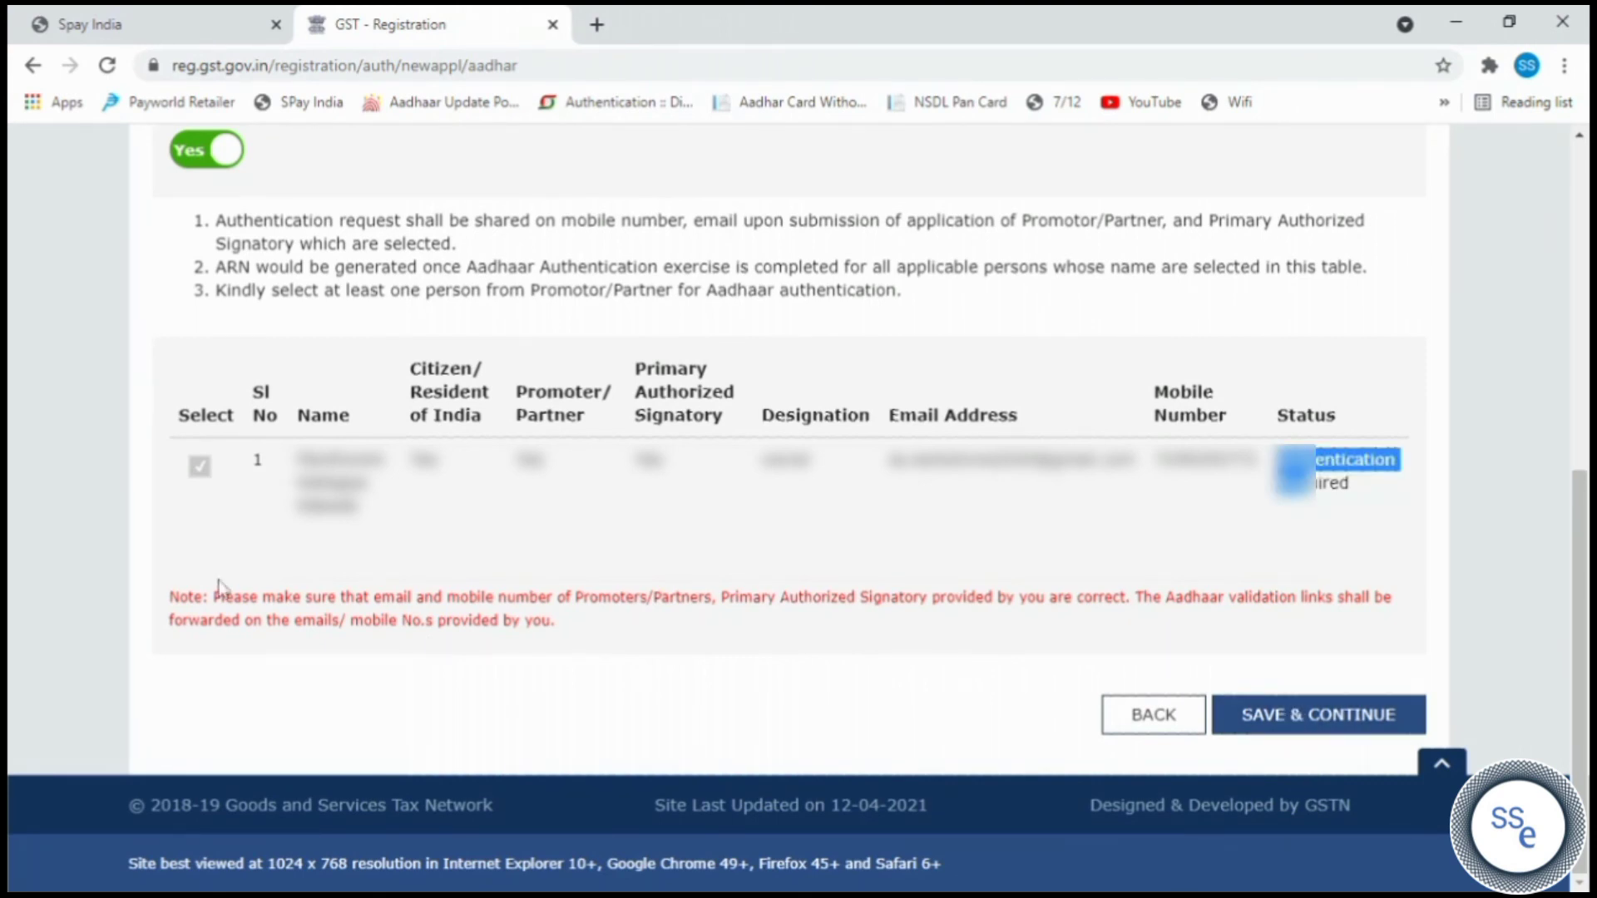
left_click_drag(215, 597, 705, 630)
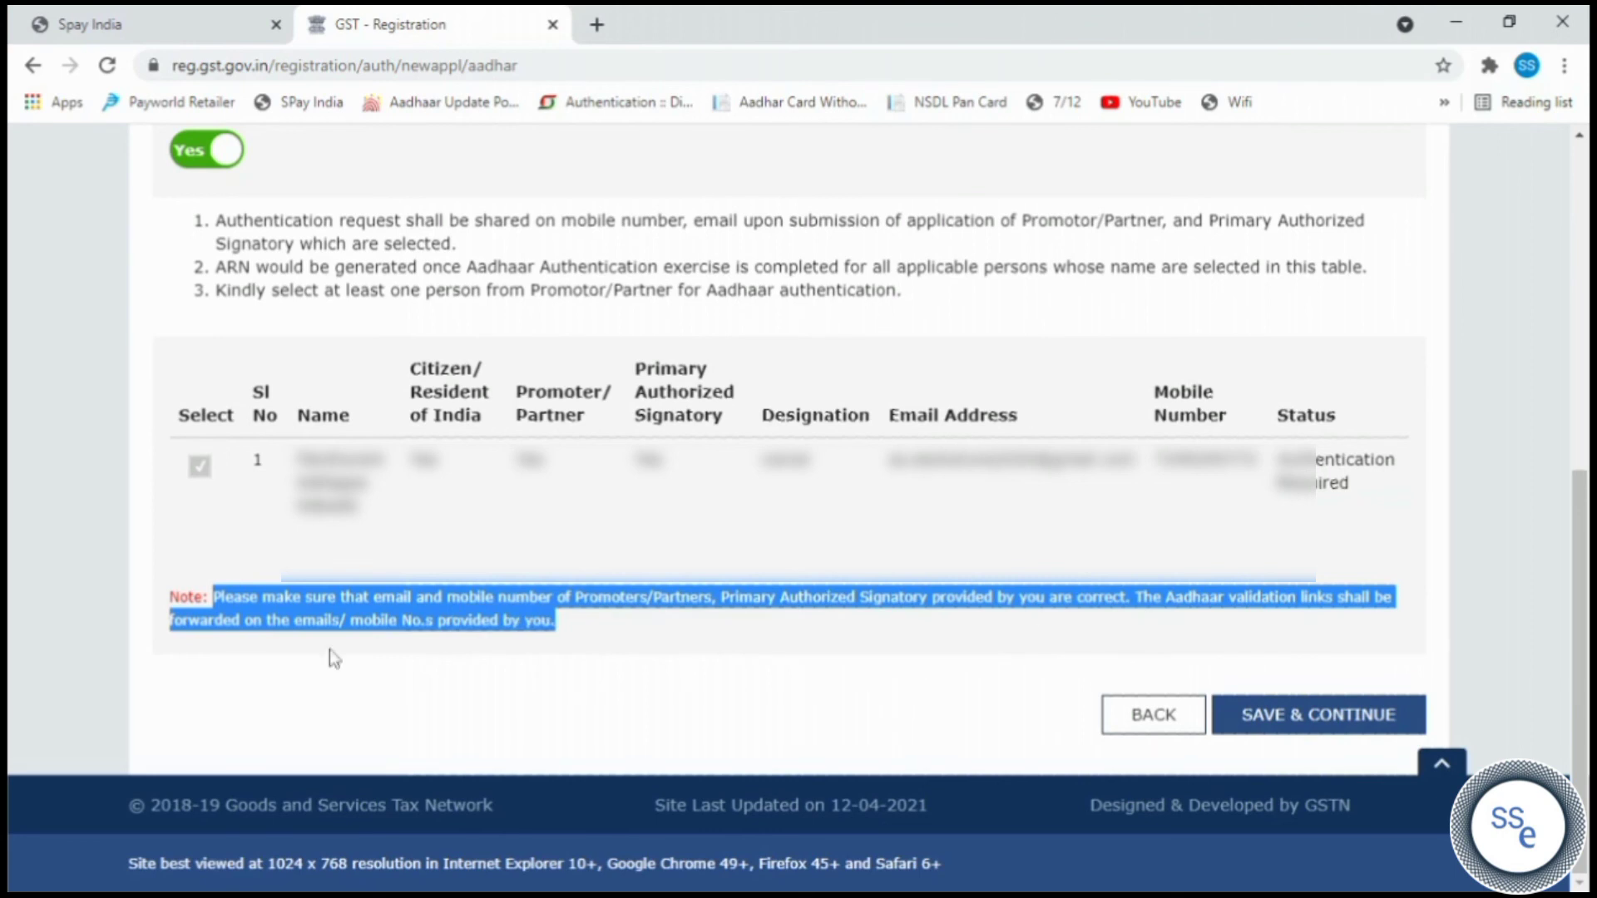
left_click(1294, 718)
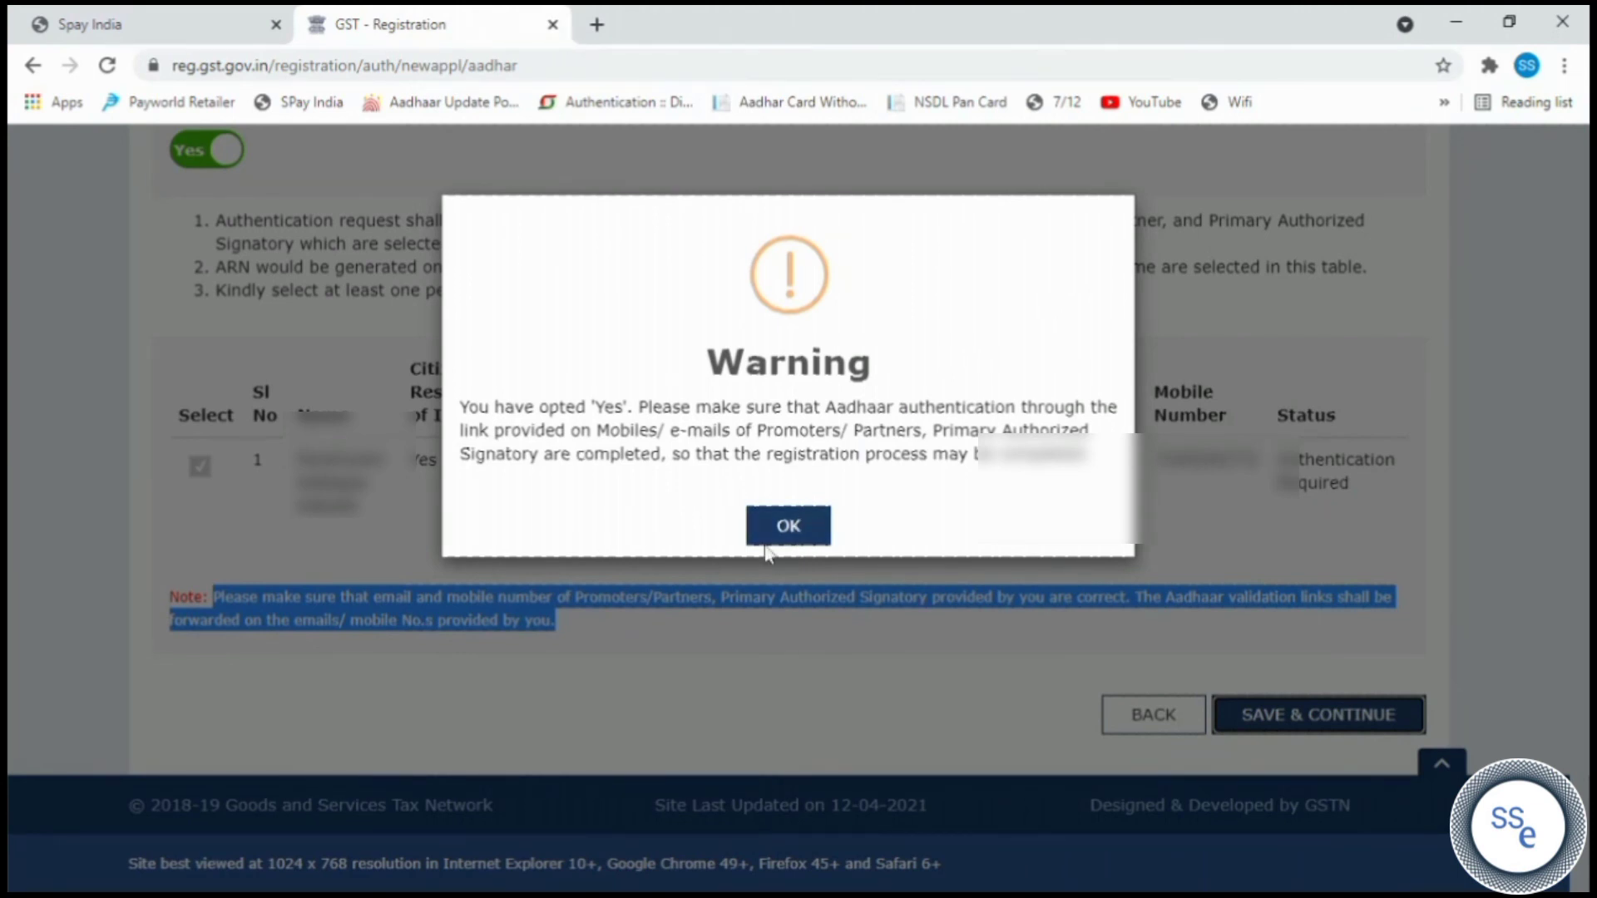
left_click(786, 528)
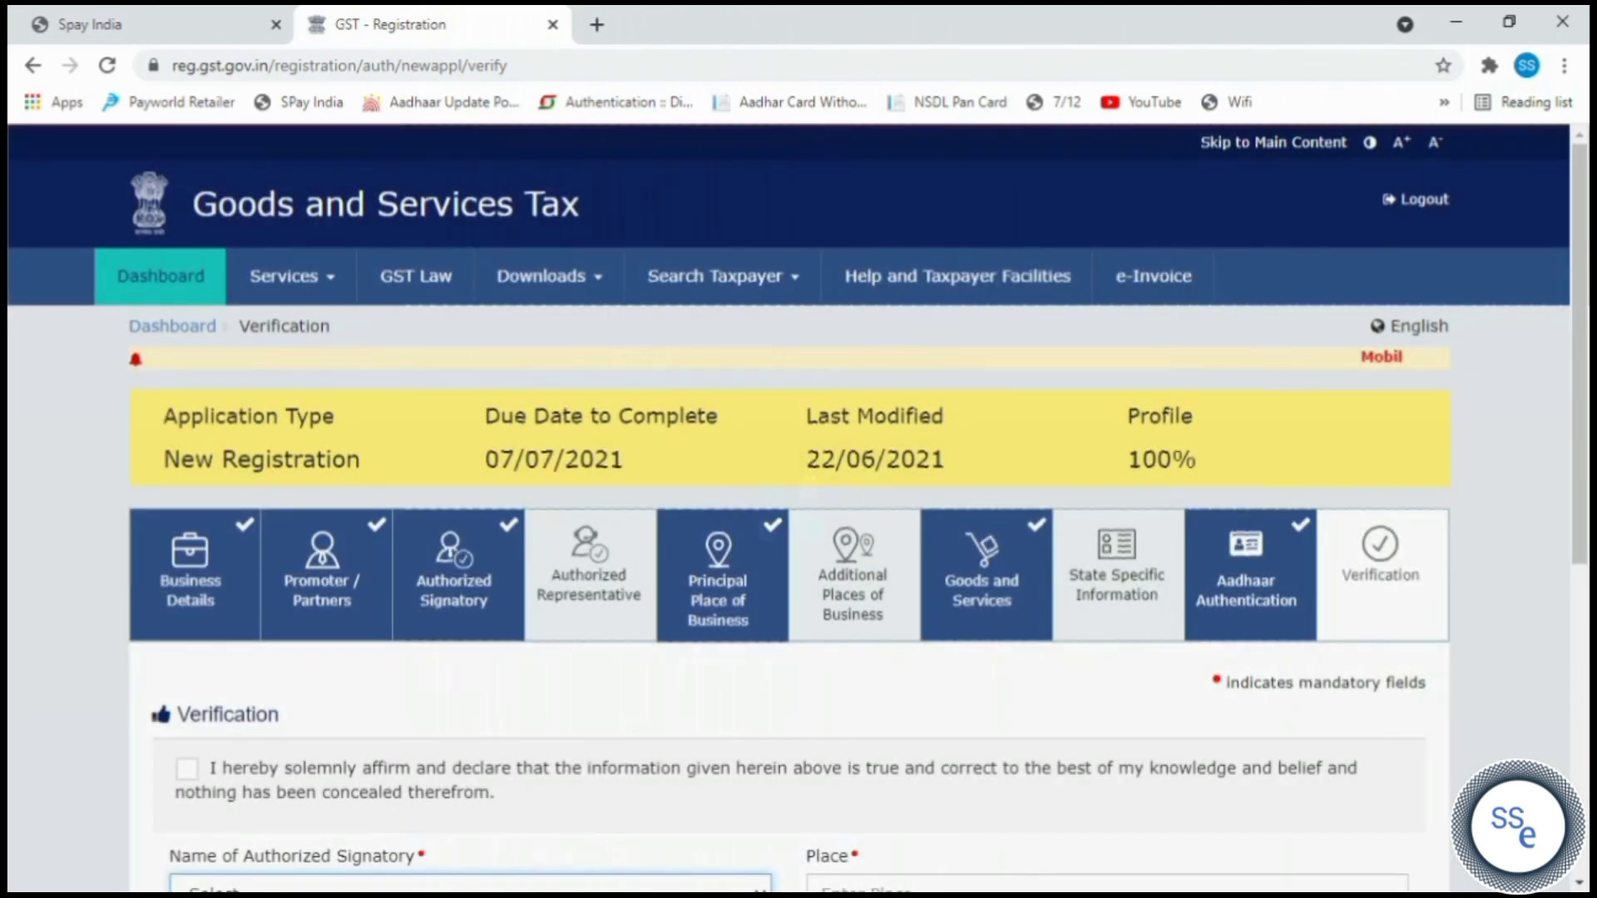
Affirm the declaration, choose the authorised signatory, and enter place Pune.
scroll(1021, 582, "down", 5)
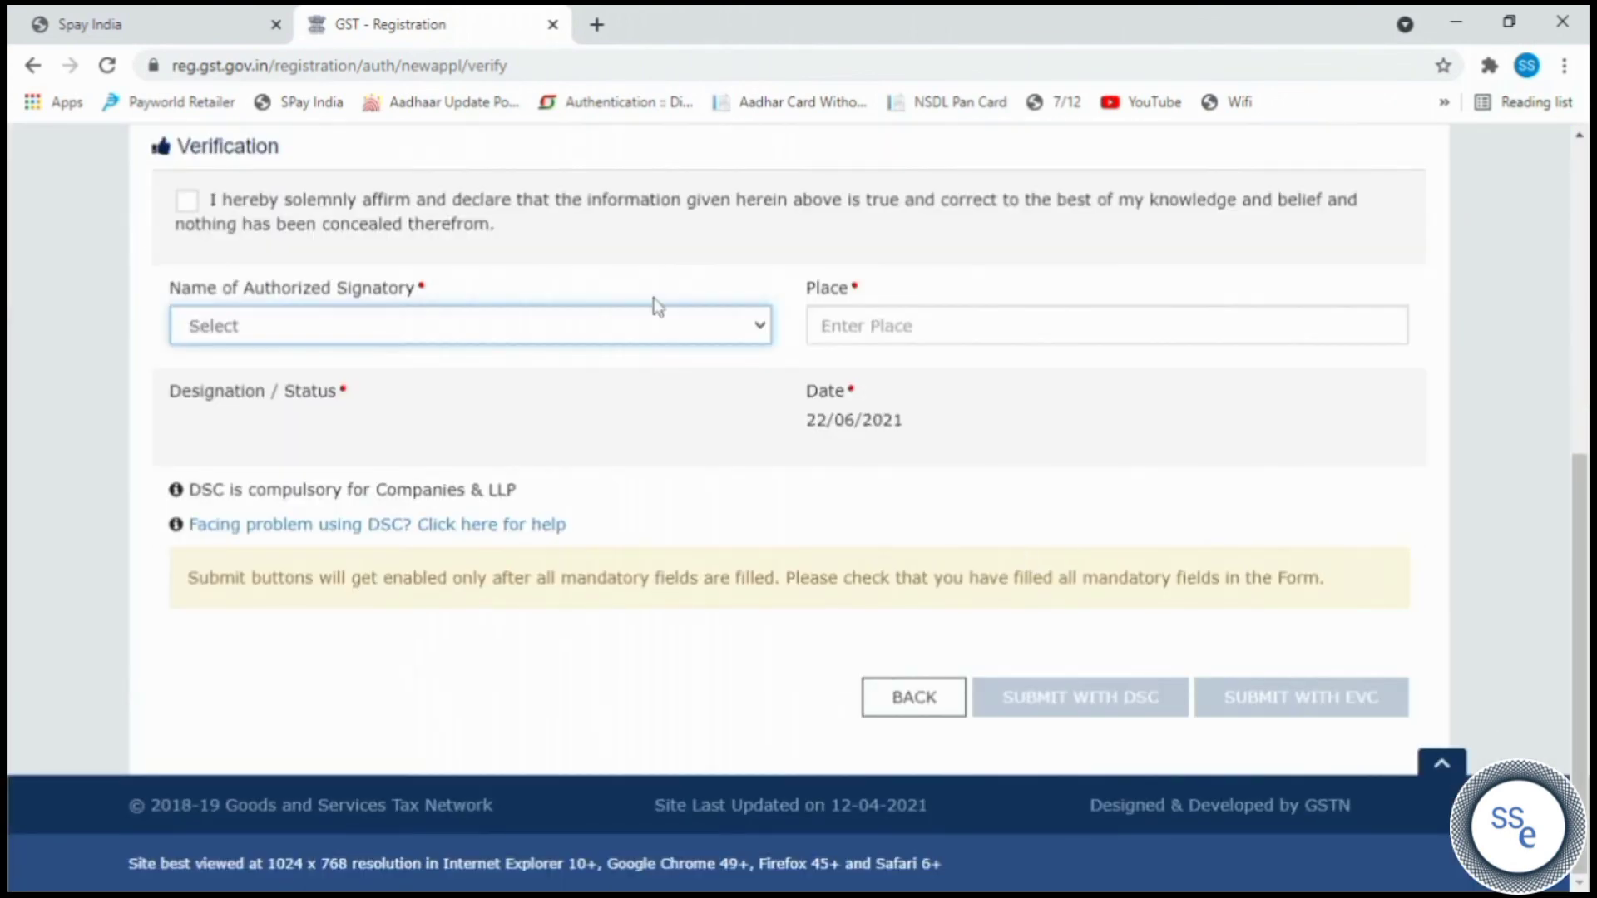
left_click(199, 202)
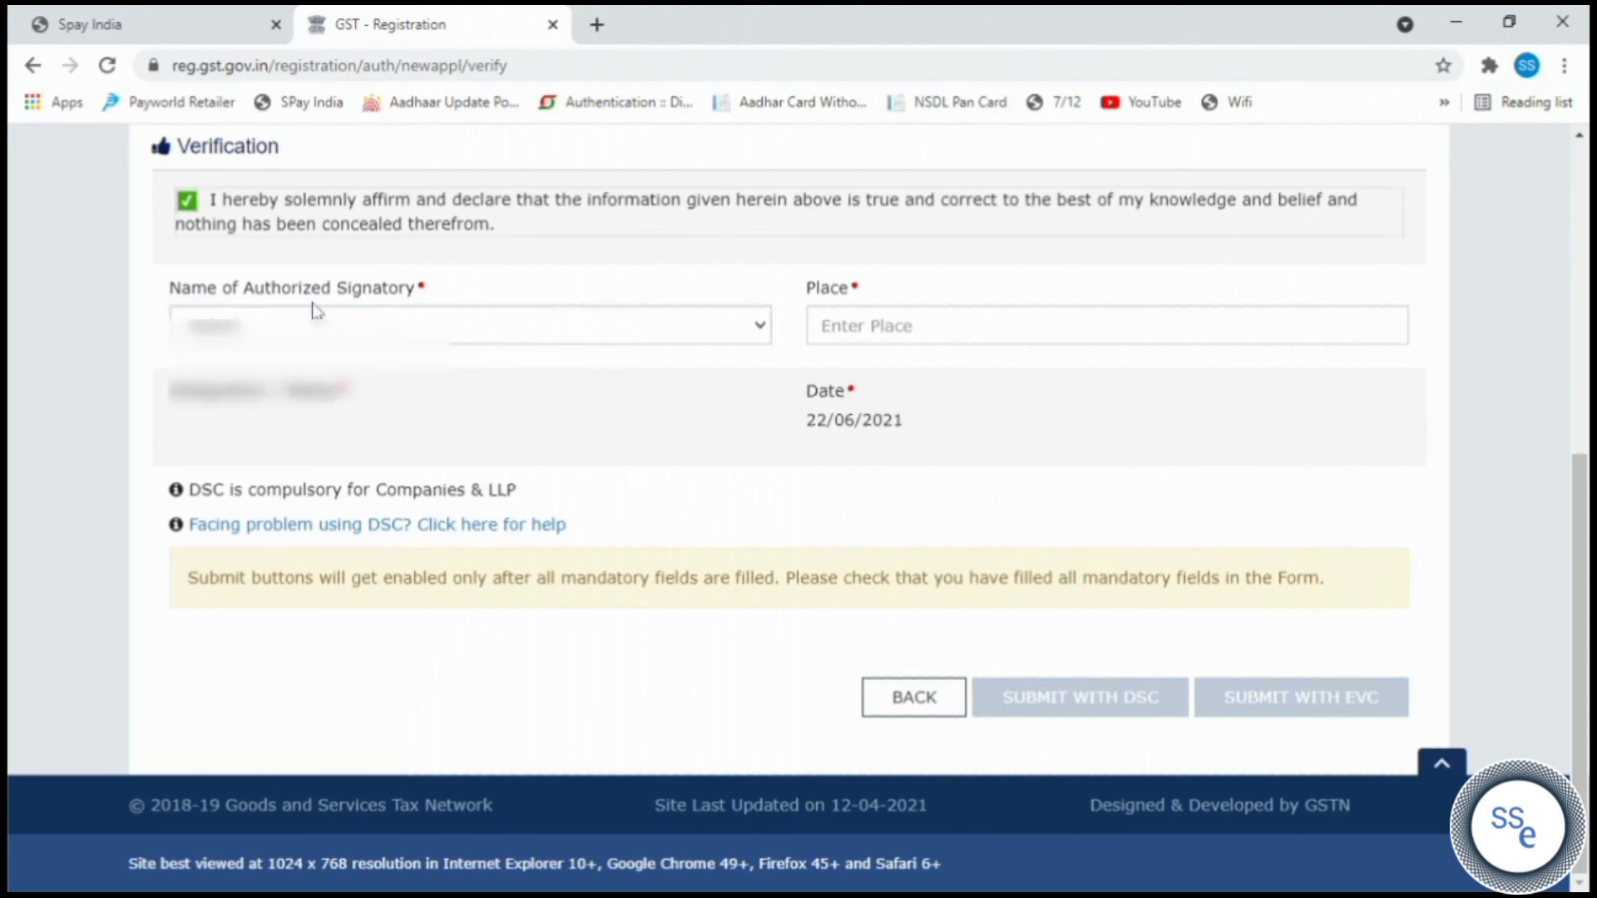
left_click(358, 328)
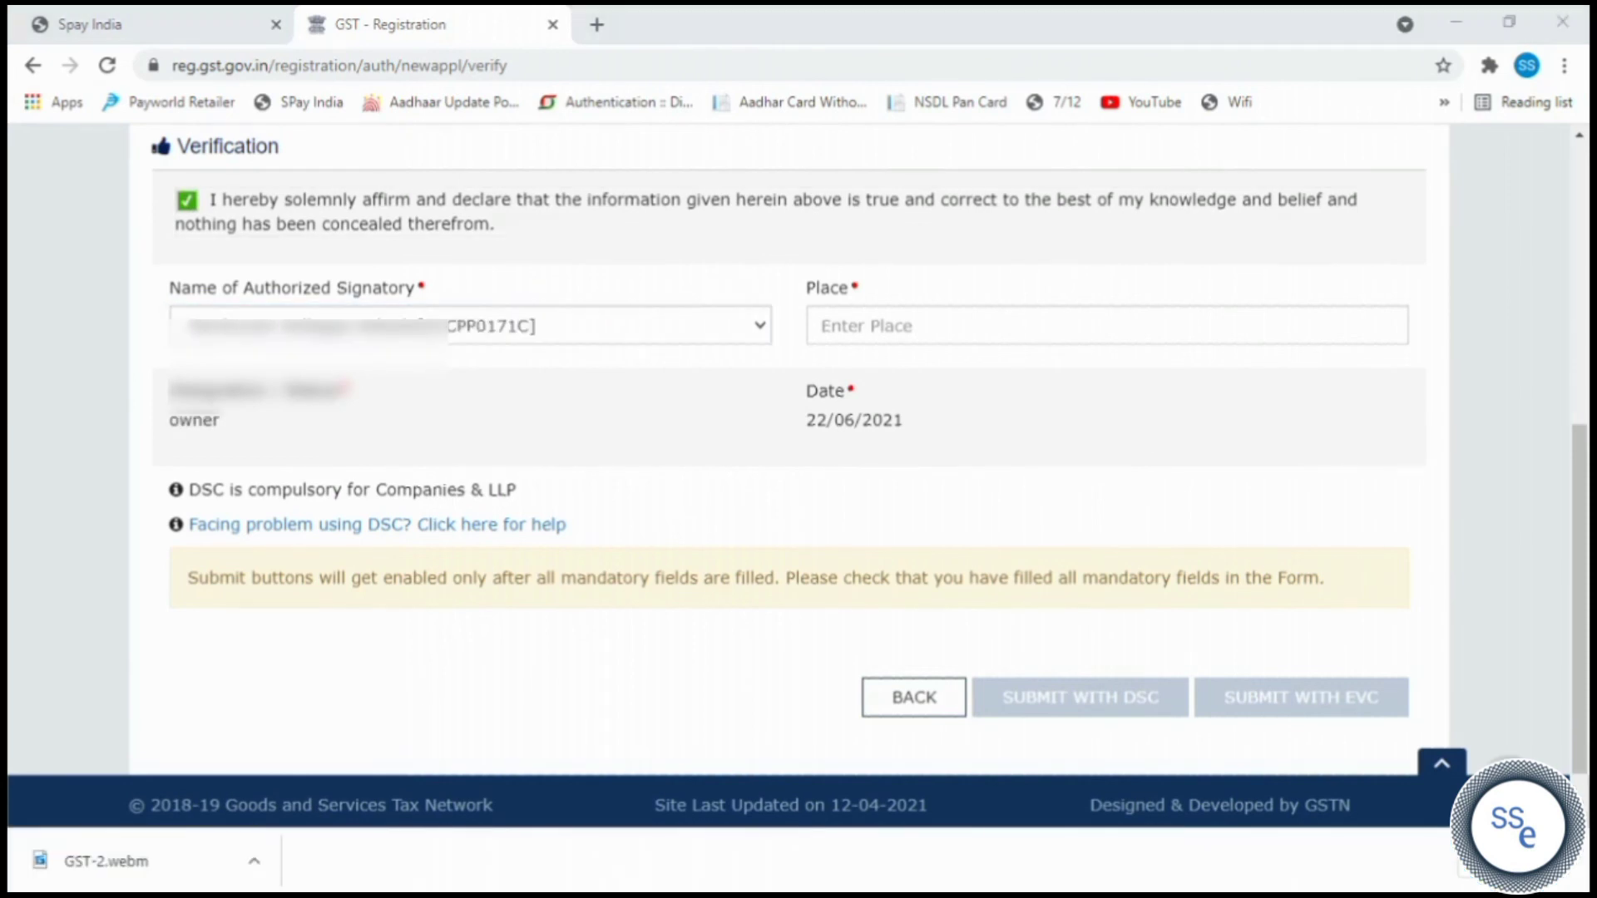
left_click(867, 326)
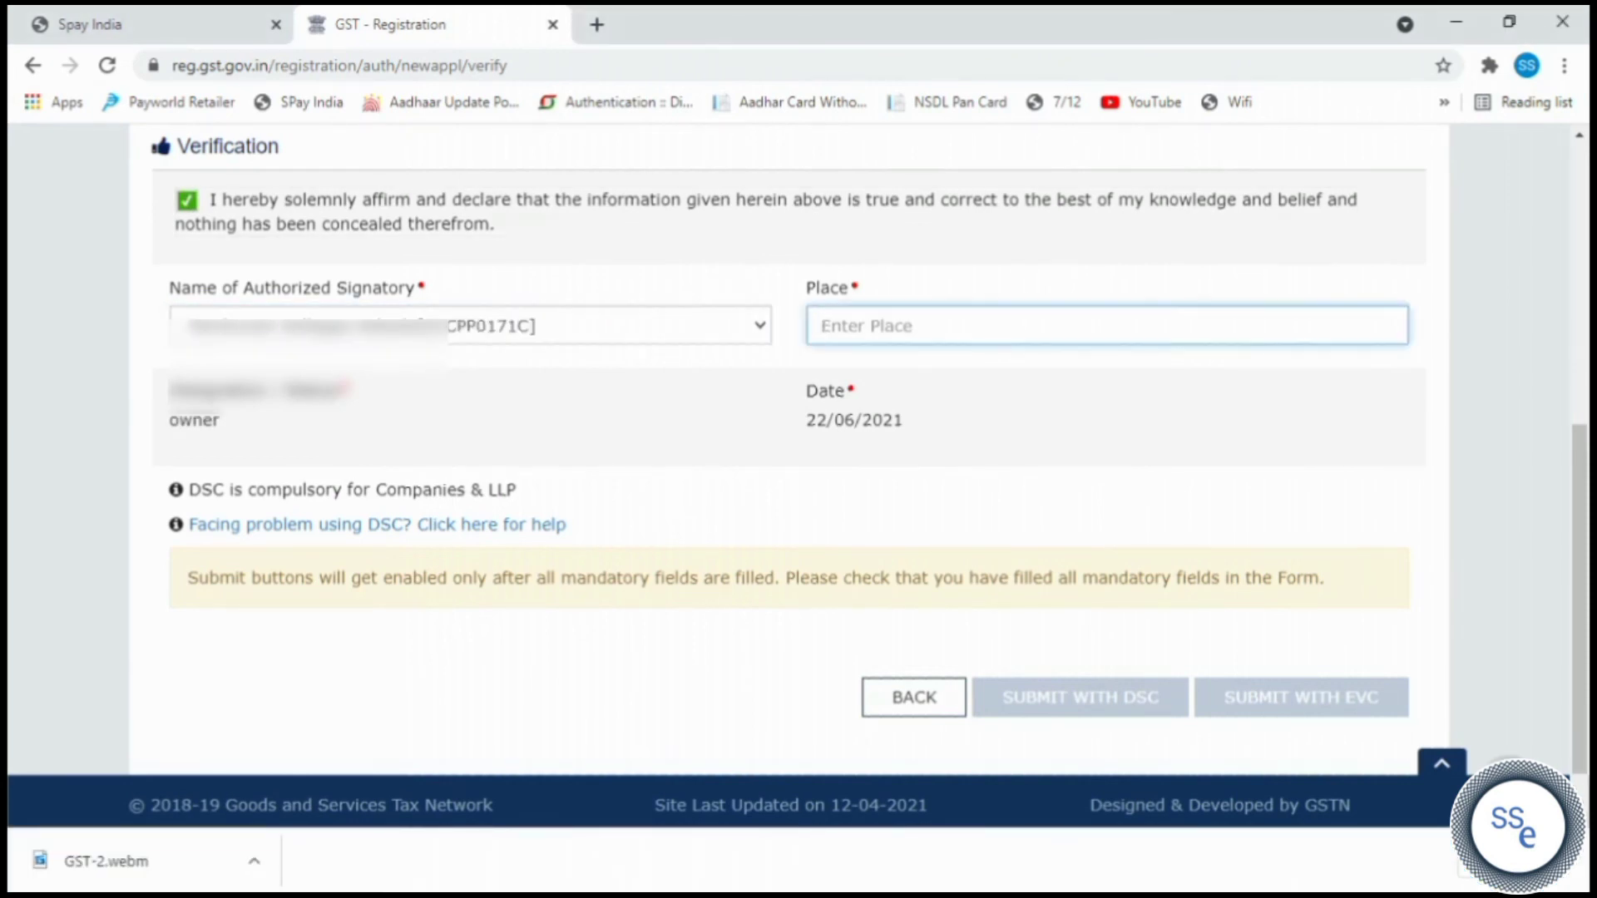
type("Pune")
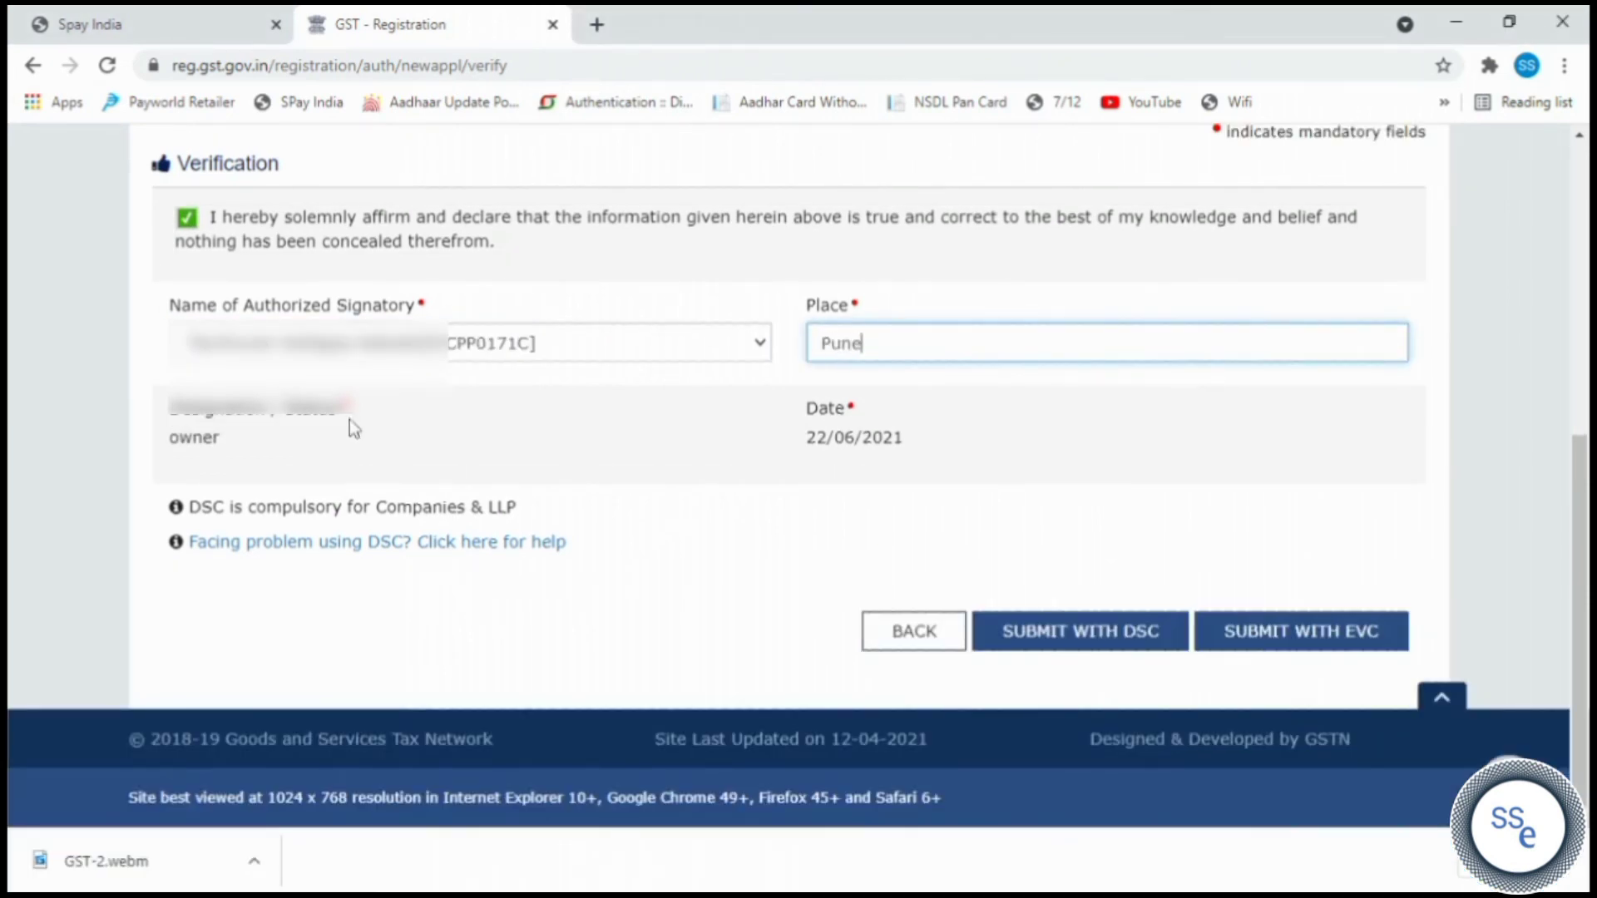
Submit with EVC and validate the six-digit OTP.
left_click(1258, 633)
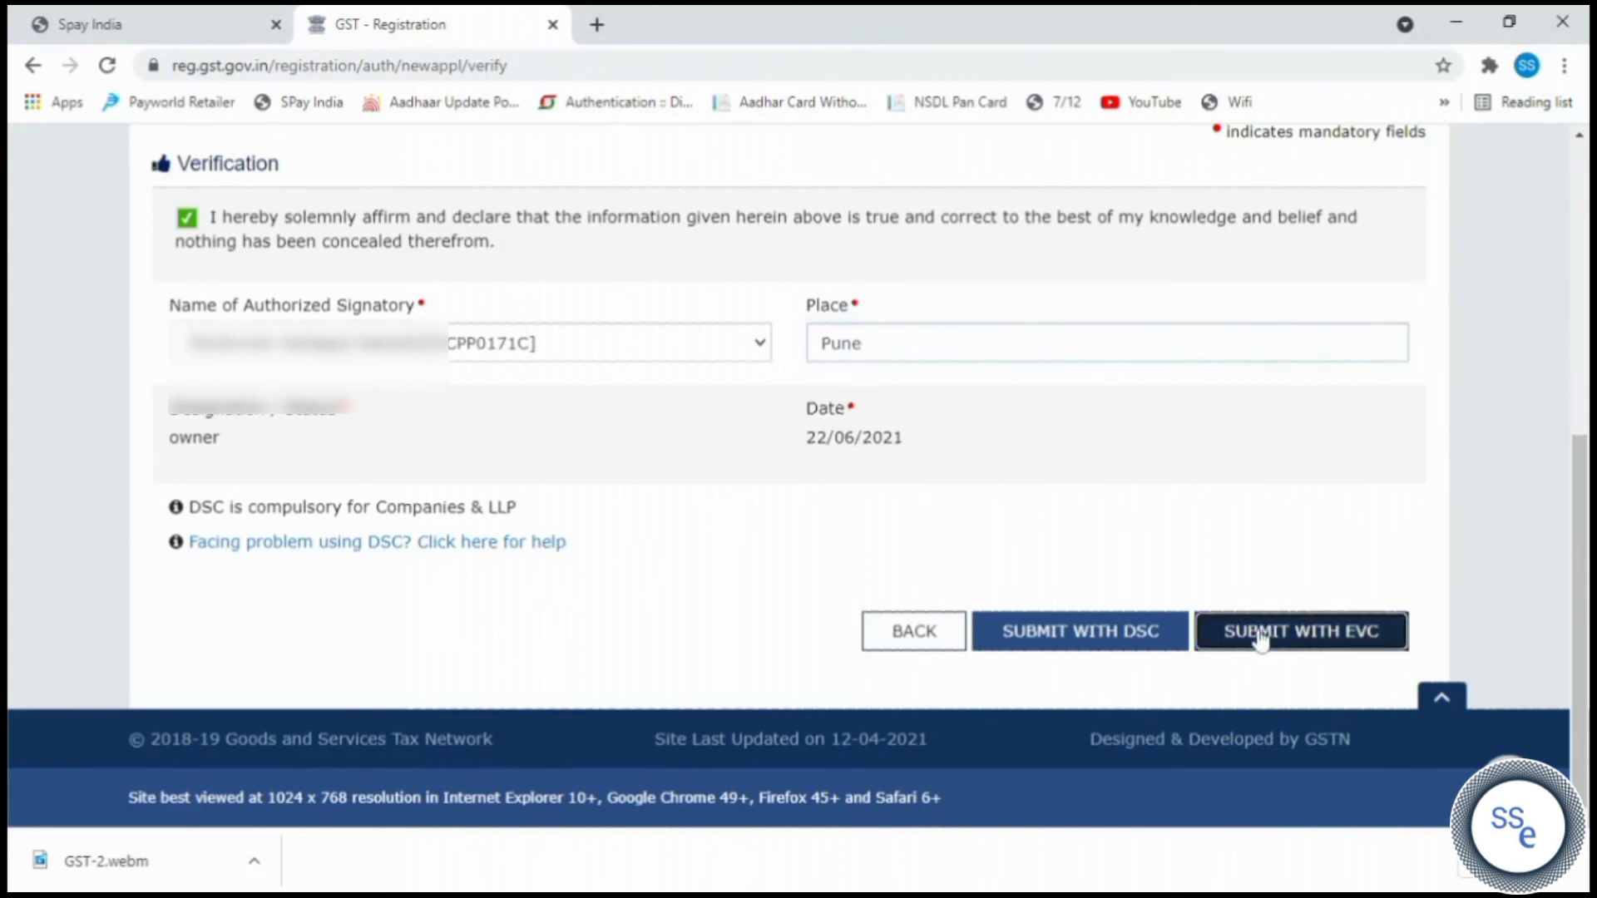
left_click(650, 331)
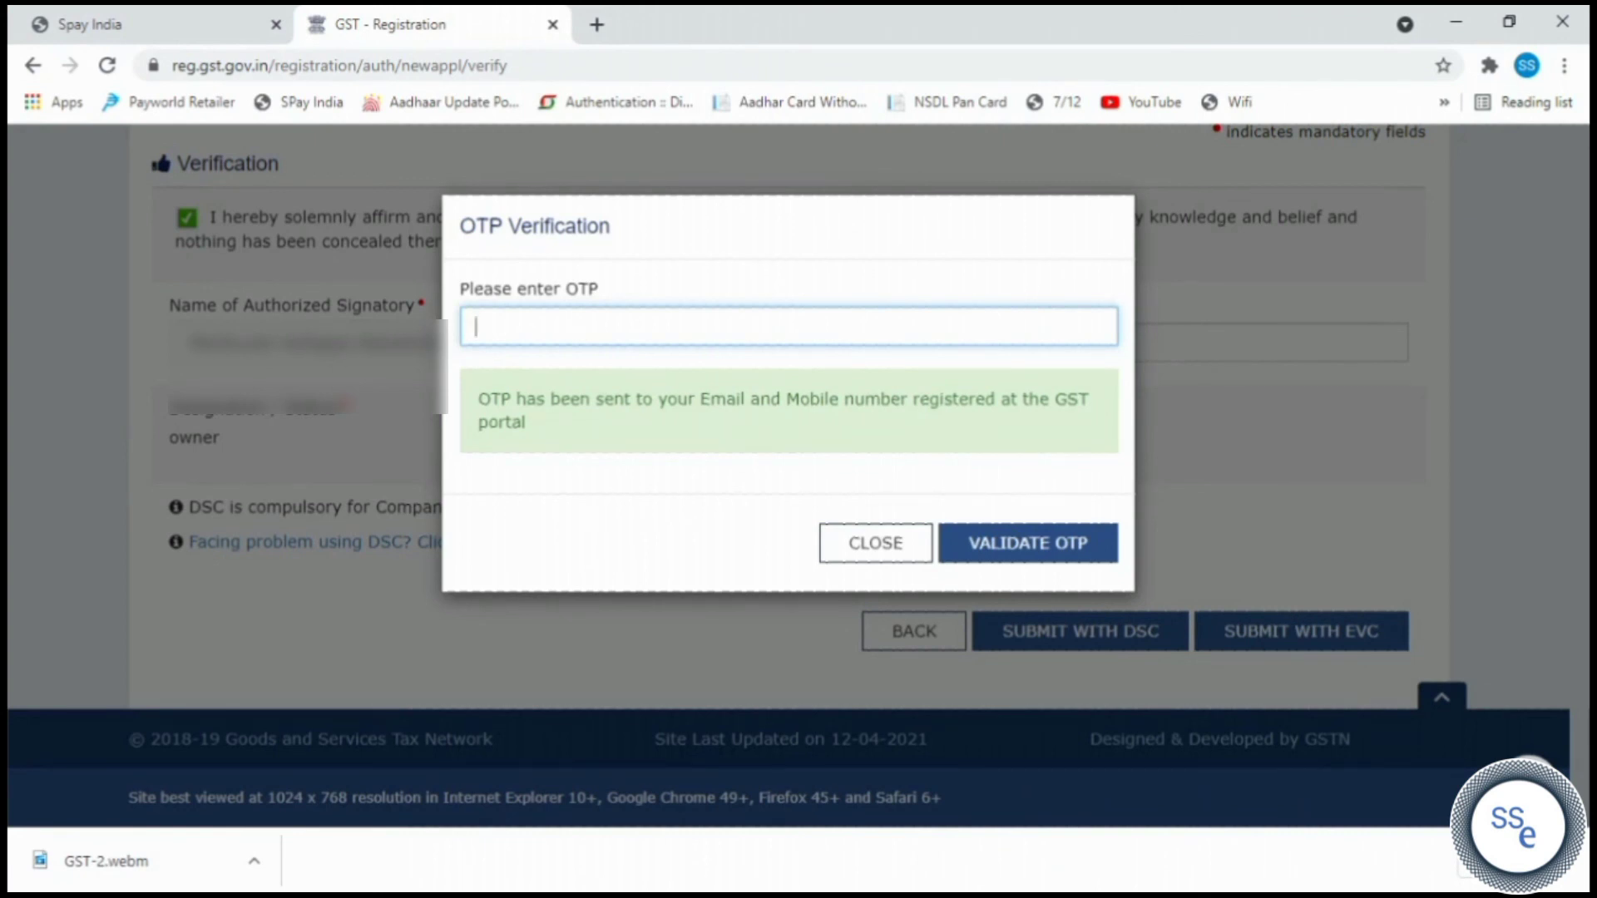
type("••••••")
left_click(1035, 546)
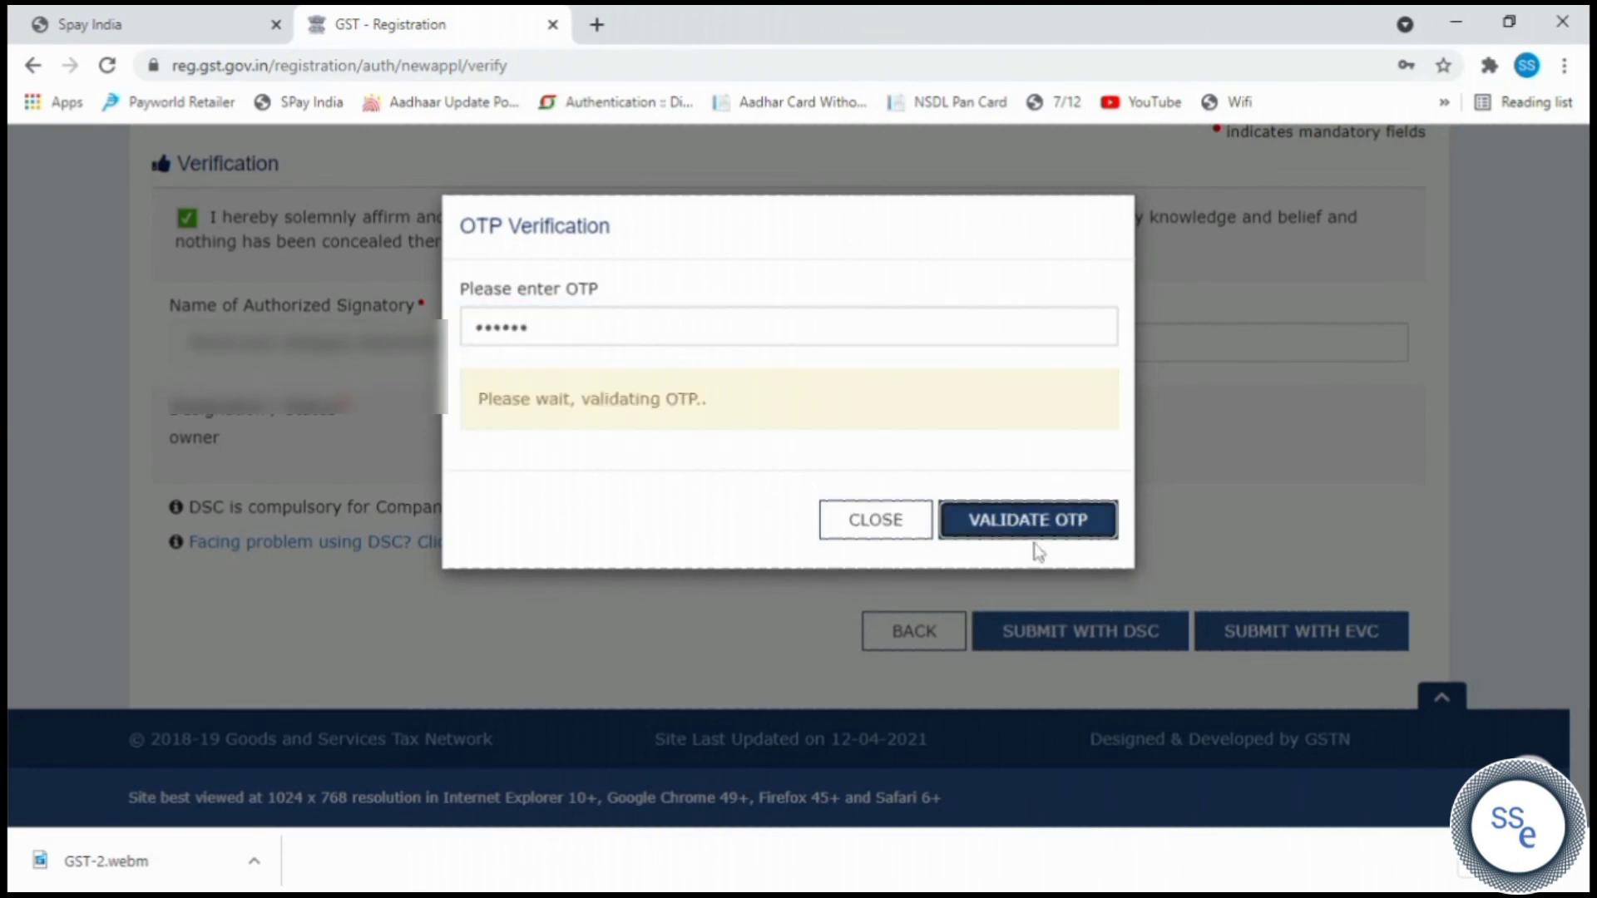